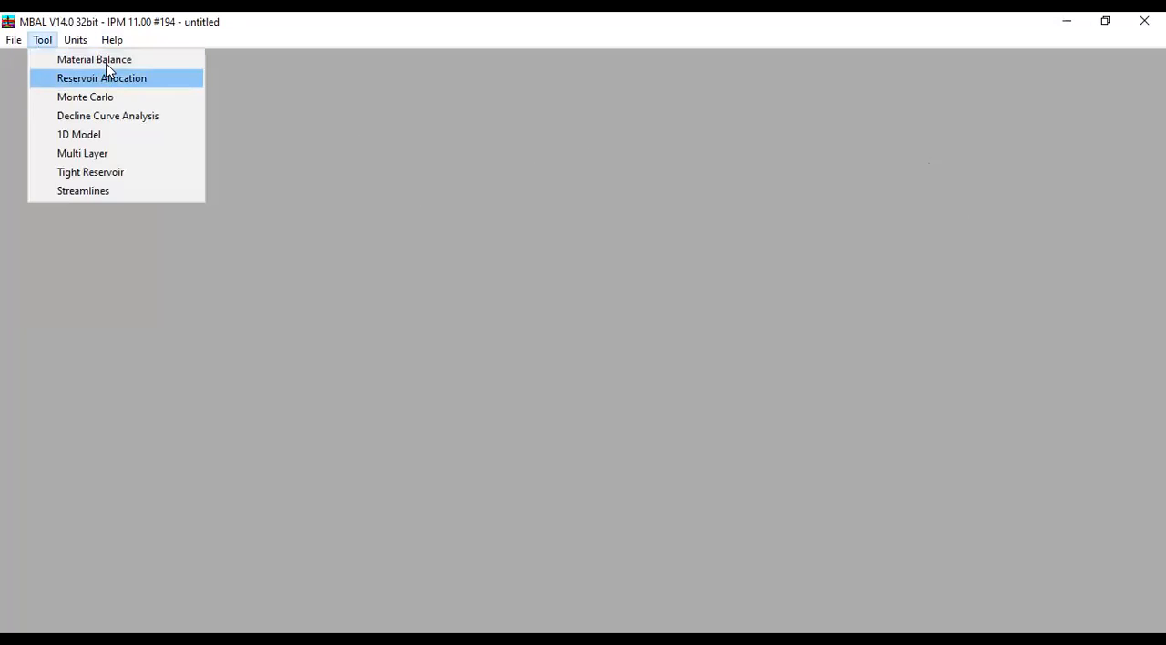
- Start the Material Balance tool, review its input and output unit system, and accept the units
{"action": "left_click", "coordinate": [106, 61]}
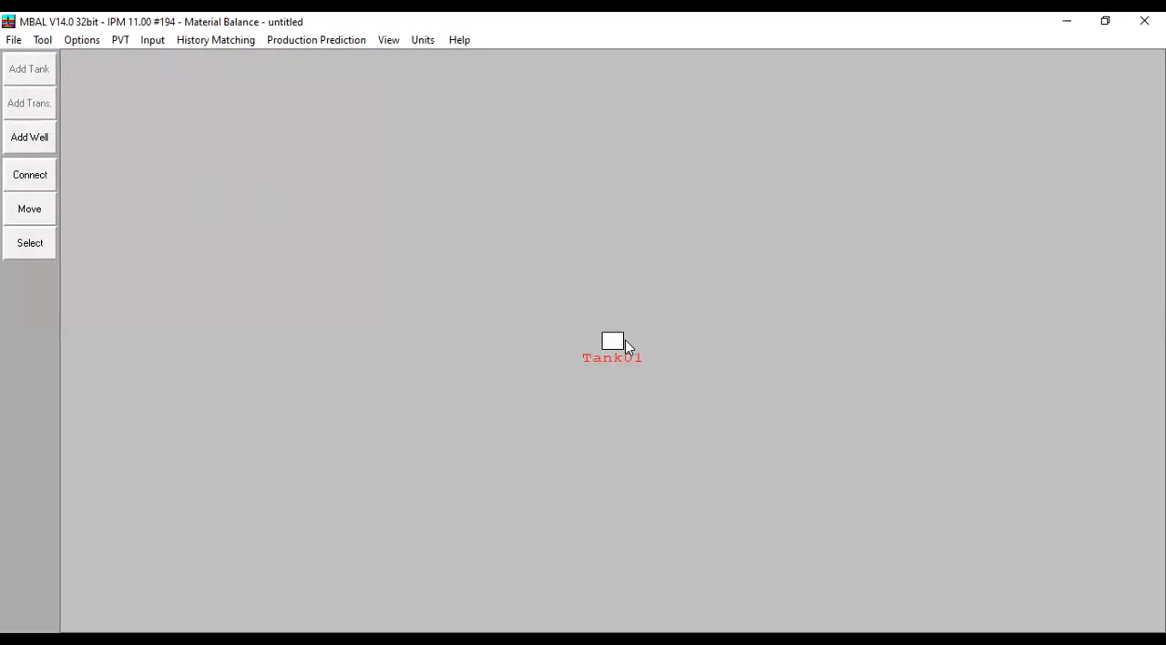
{"action": "left_click", "coordinate": [430, 43]}
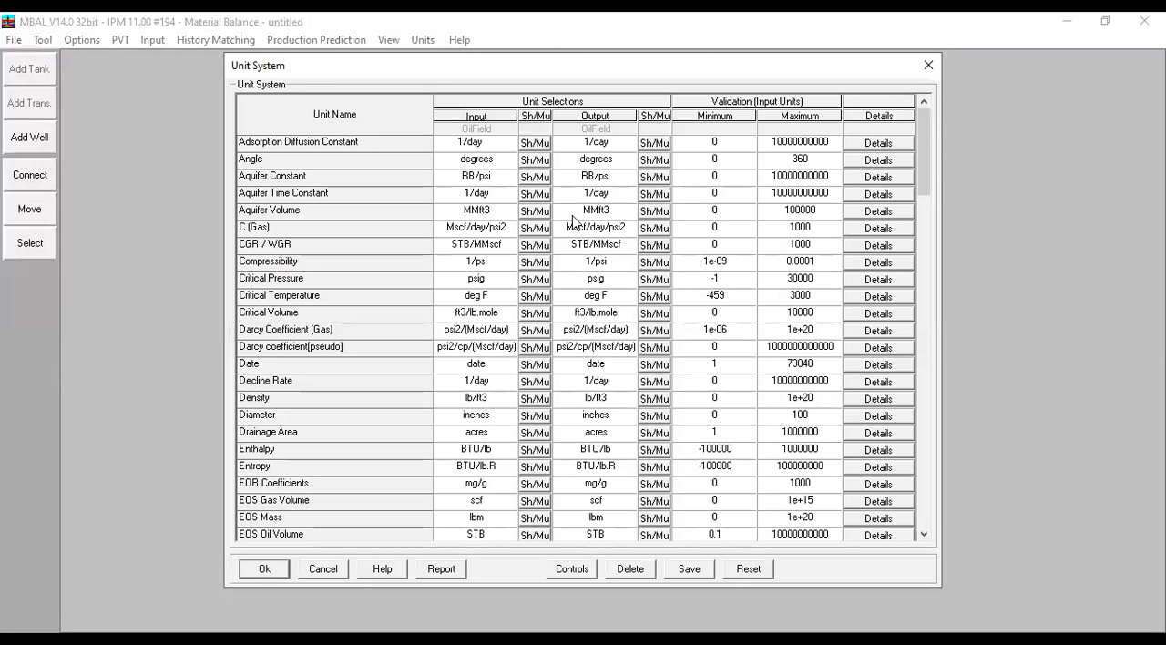
{"action": "mouse_move", "coordinate": [923, 173]}
{"action": "left_mouse_down"}
{"action": "mouse_move", "coordinate": [950, 283]}
{"action": "mouse_move", "coordinate": [934, 171]}
{"action": "left_mouse_up"}
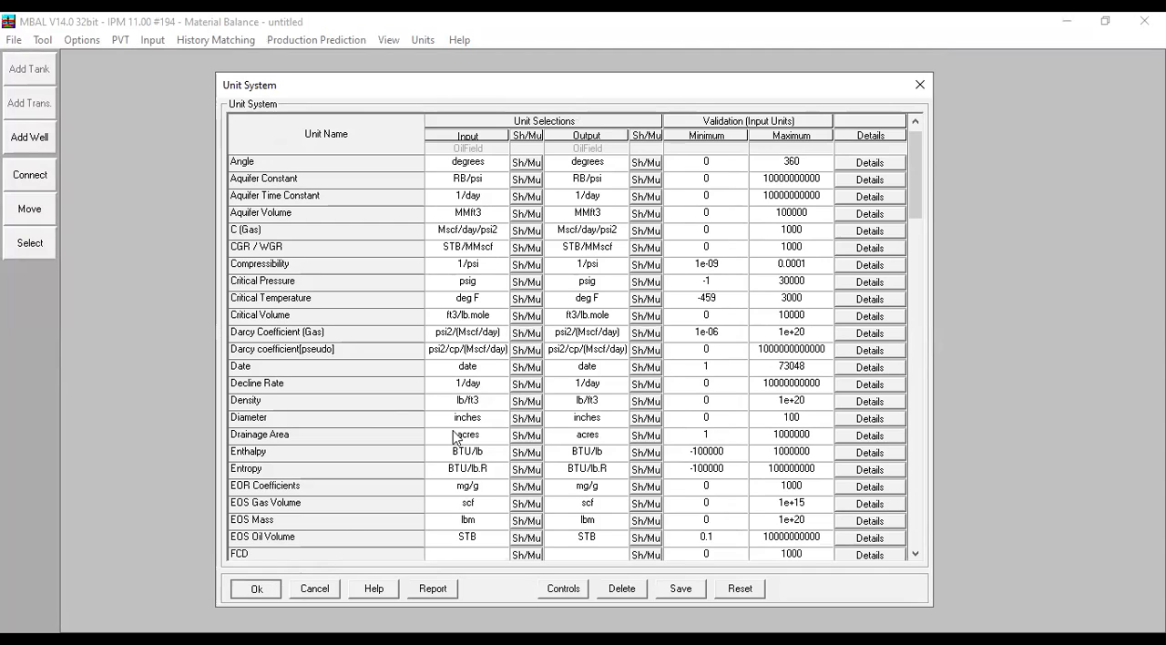
{"action": "key", "text": "Return"}
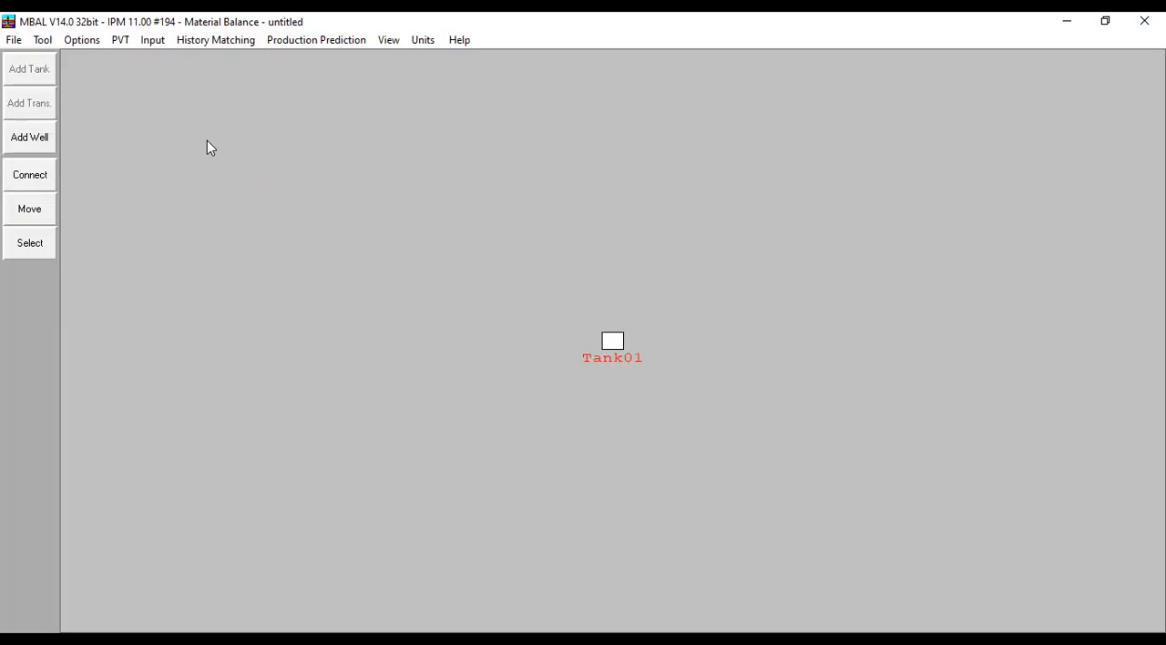
- Open the system options and keep Oil as reservoir fluid, Single Tank as tank model and Simple PVT as PVT model
{"action": "left_click", "coordinate": [81, 40]}
{"action": "left_click", "coordinate": [105, 58]}
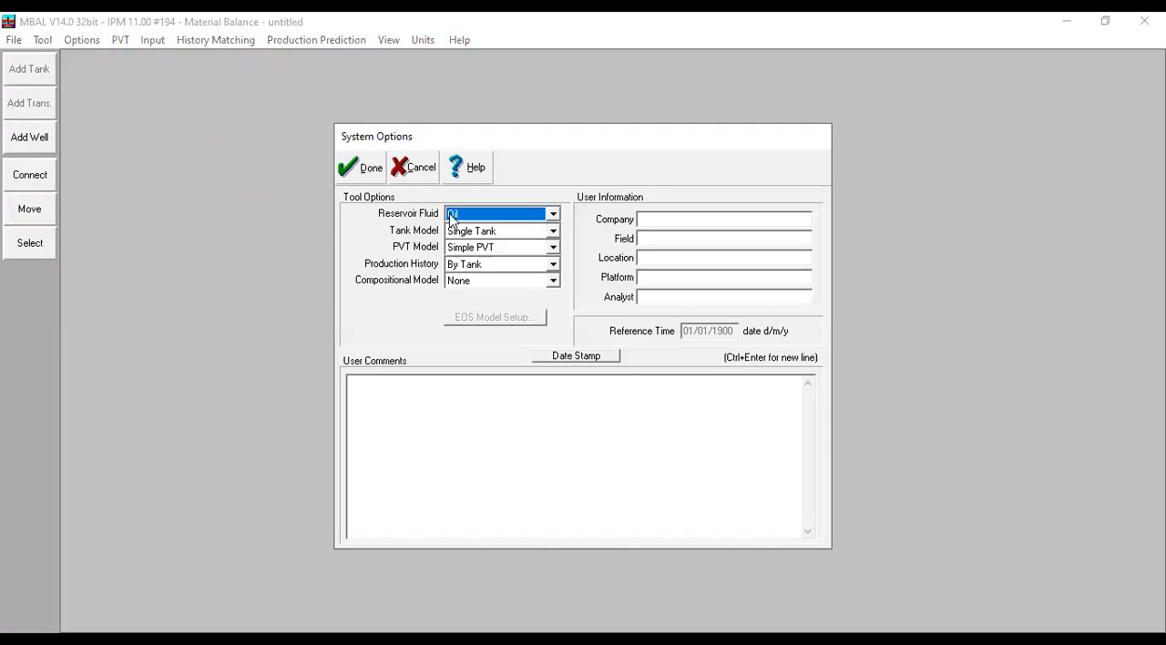
{"action": "left_click", "coordinate": [496, 239]}
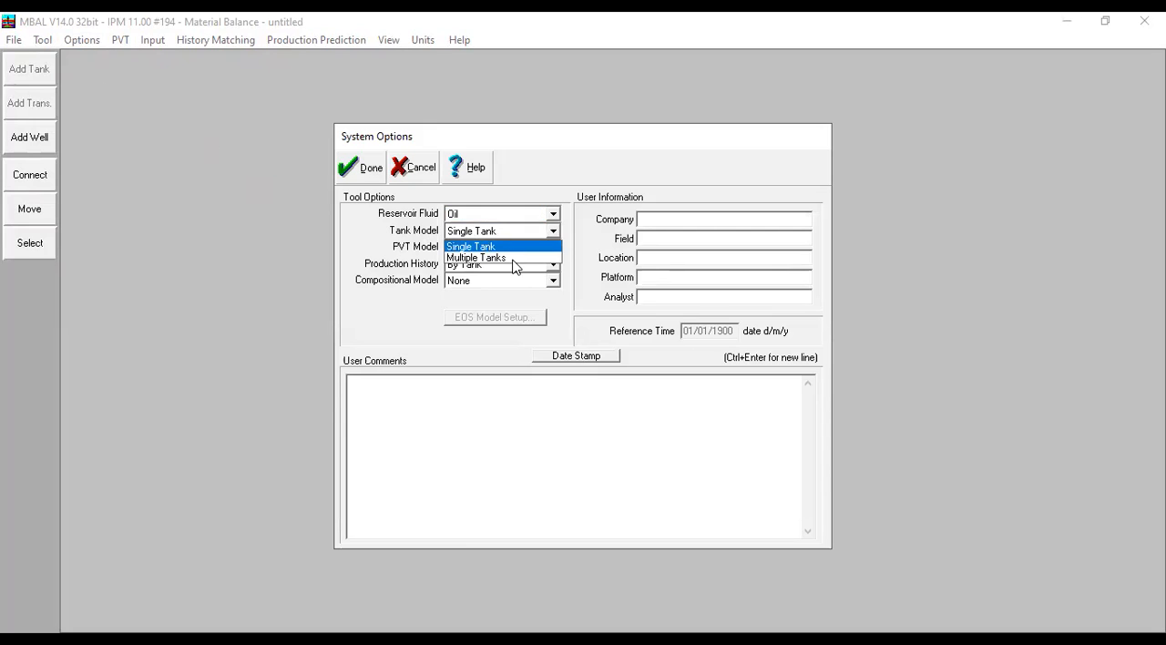
{"action": "left_click", "coordinate": [422, 262]}
{"action": "left_click", "coordinate": [517, 246]}
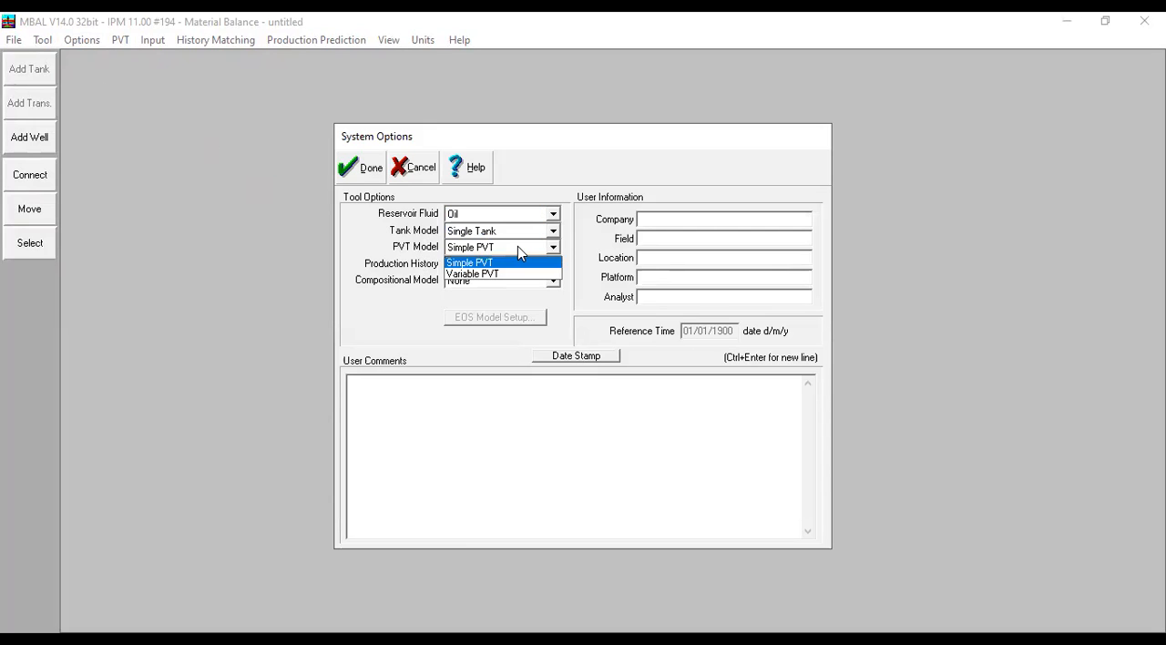
{"action": "left_click", "coordinate": [400, 272]}
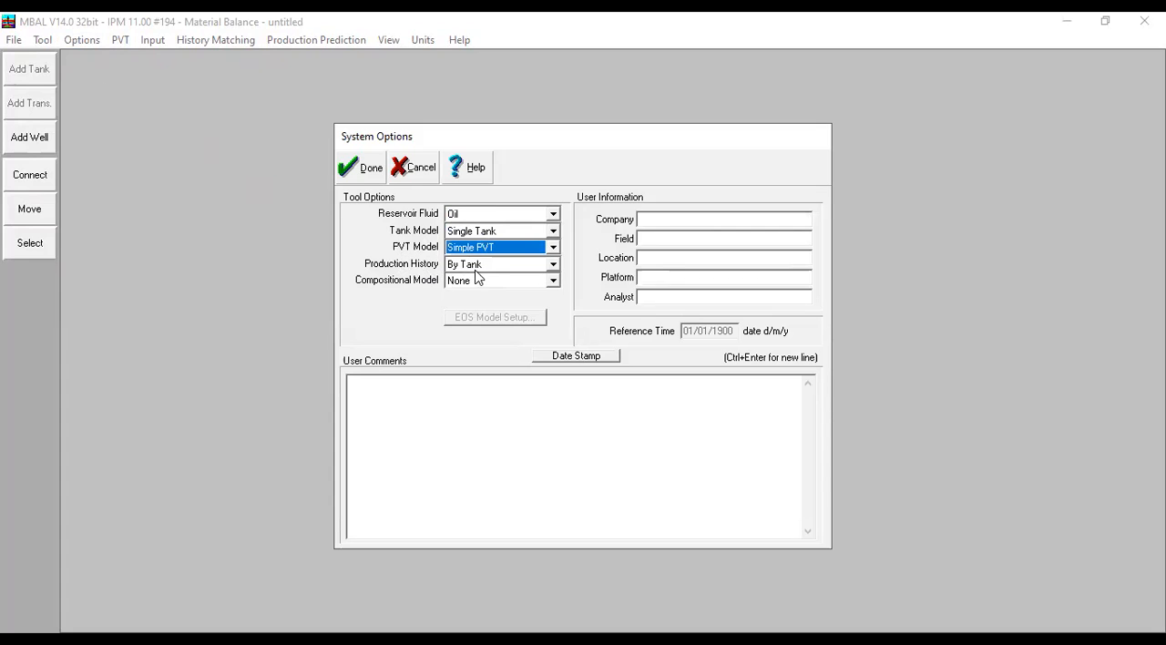
- Keep the production history By Tank and the compositional model None, and accept the system options
{"action": "left_click", "coordinate": [483, 266]}
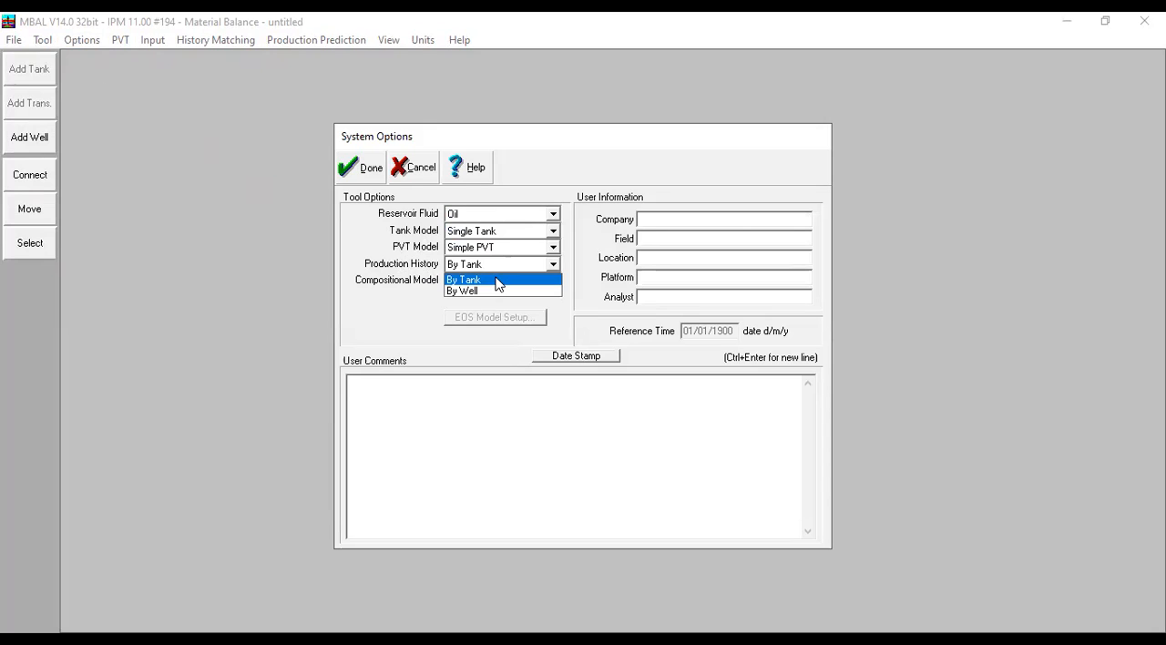
{"action": "left_click", "coordinate": [394, 298]}
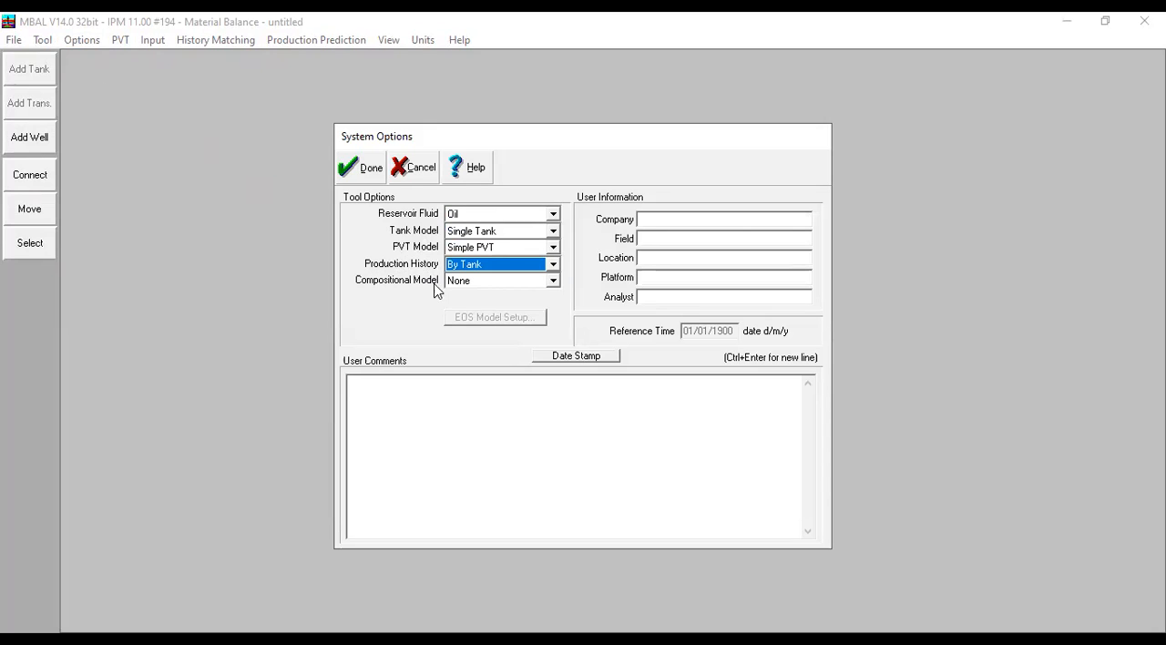
{"action": "left_click", "coordinate": [471, 282]}
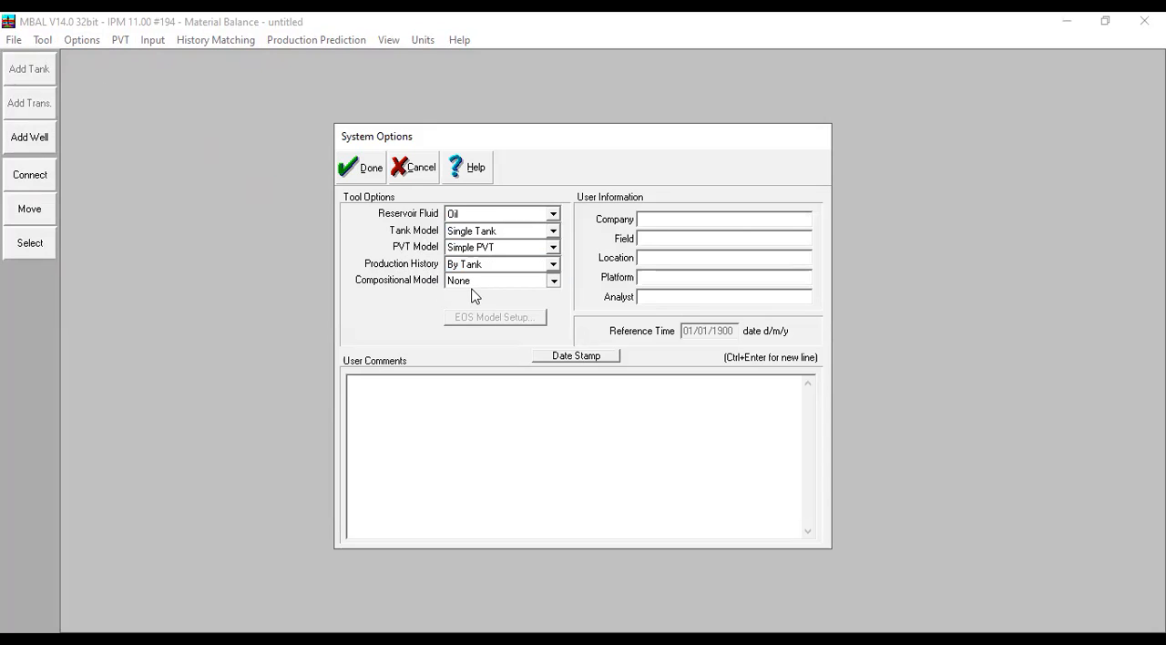
{"action": "left_click", "coordinate": [418, 277]}
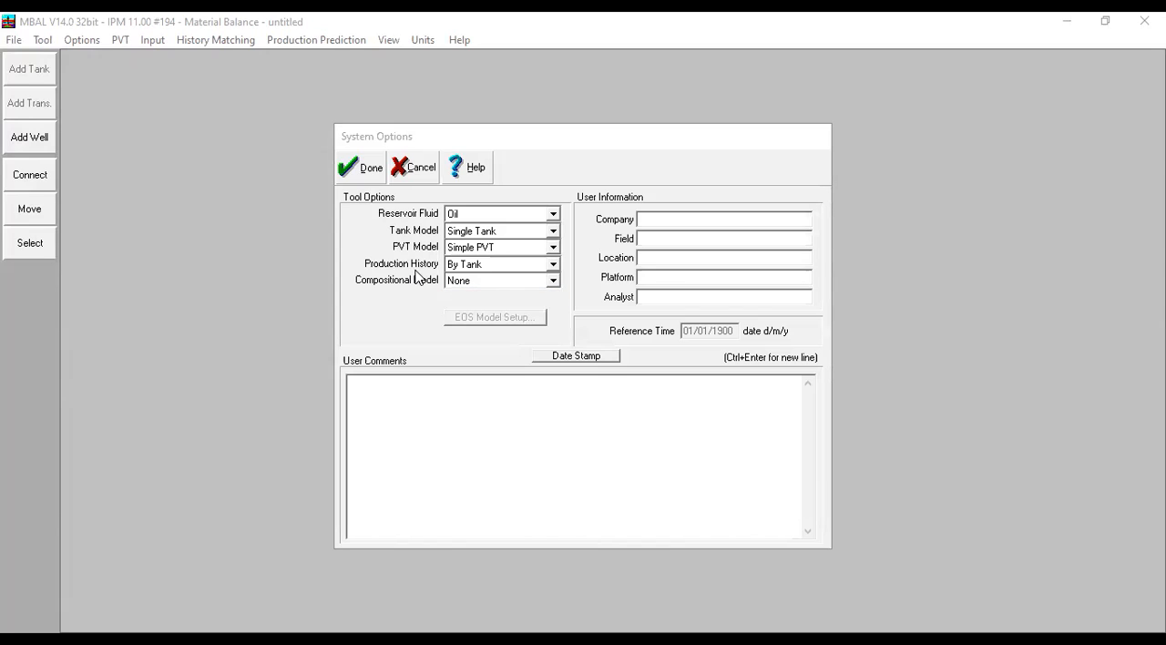
{"action": "left_click", "coordinate": [471, 294]}
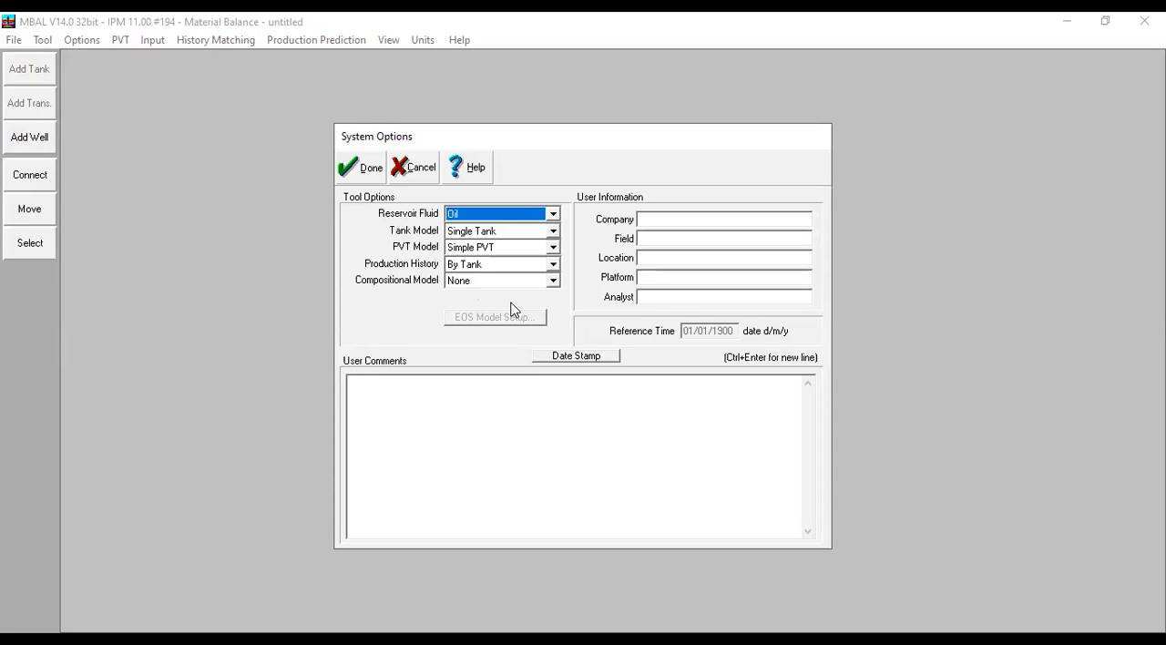
{"action": "left_click", "coordinate": [522, 284]}
{"action": "left_click", "coordinate": [506, 296]}
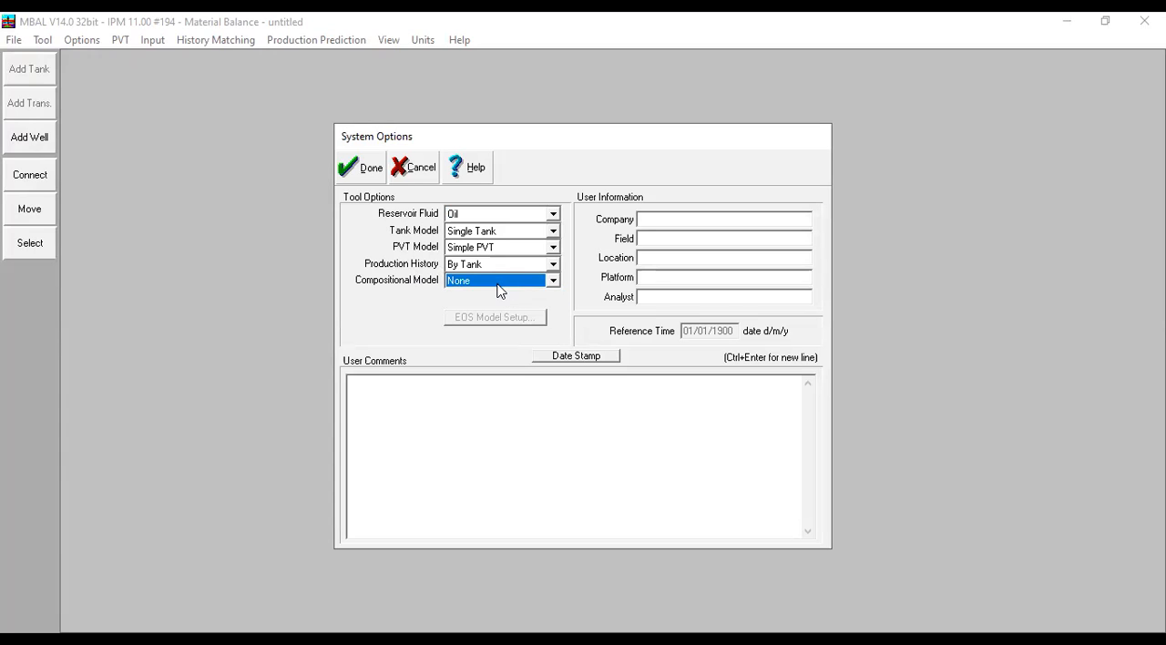
{"action": "left_click", "coordinate": [362, 165]}
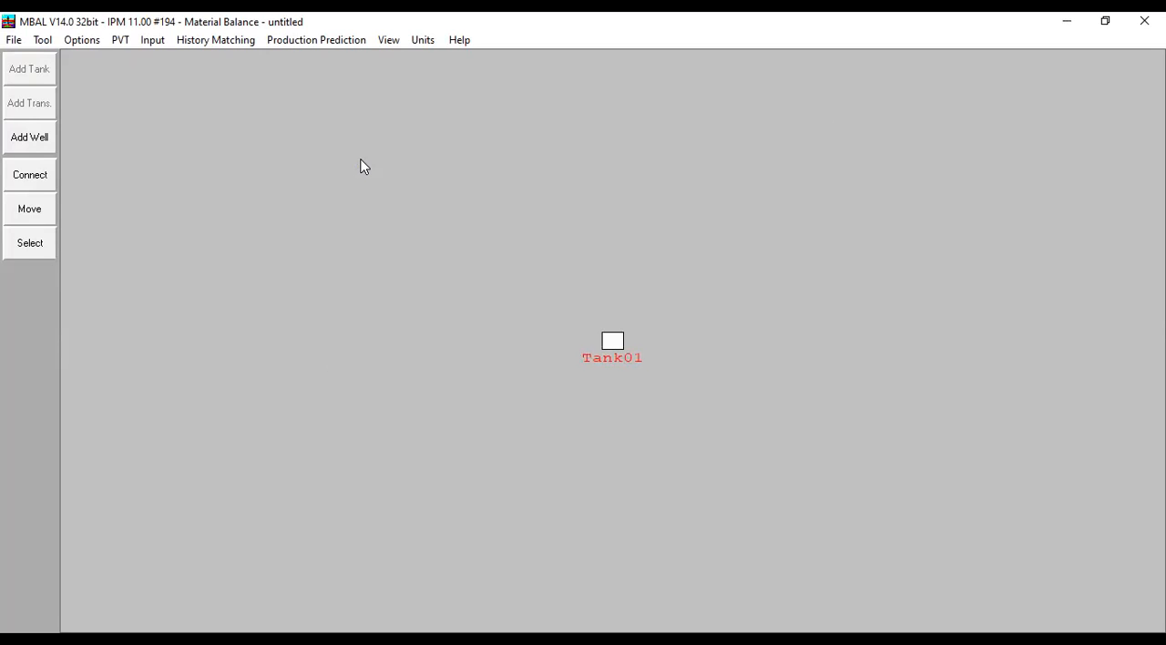
- In the black oil fluid properties, enter formation GOR 500 scf/STB, oil gravity 39 API, gas gravity 0,798 and water salinity 0 ppm
{"action": "left_click", "coordinate": [119, 45]}
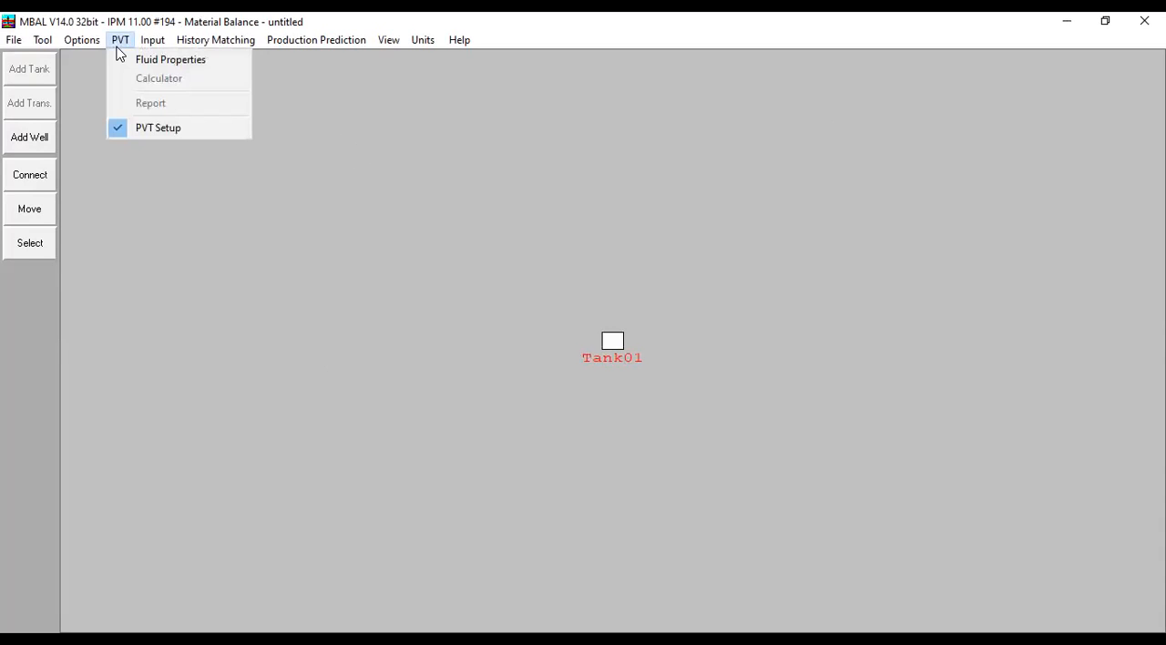
{"action": "left_click", "coordinate": [186, 66]}
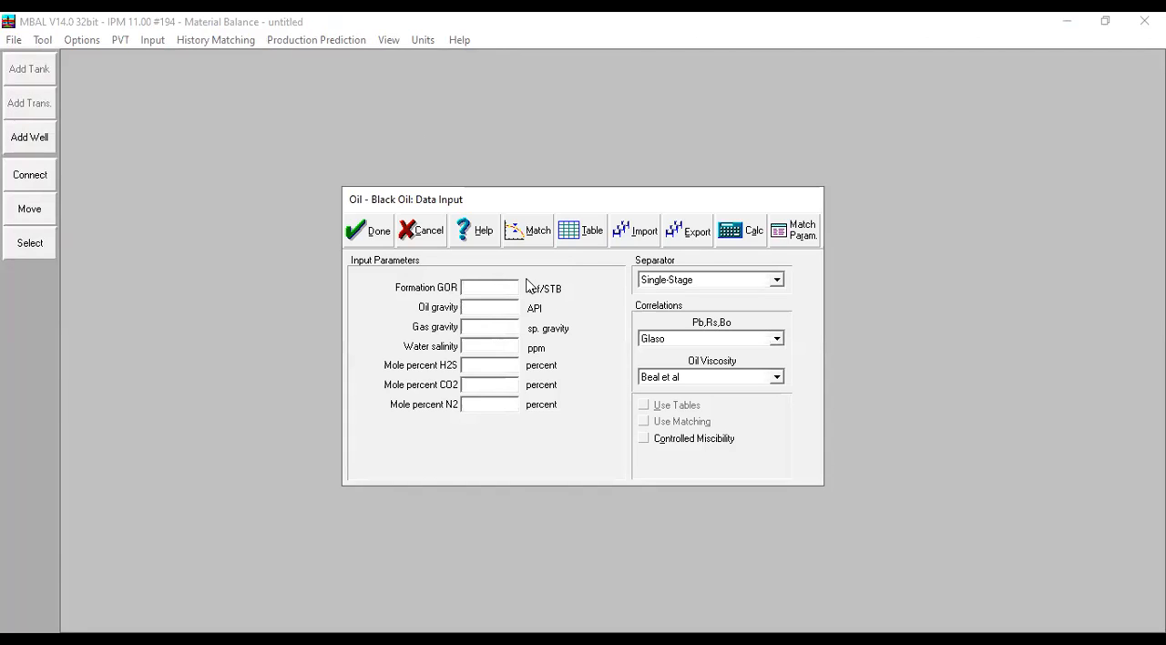
{"action": "type", "text": "500"}
{"action": "left_click", "coordinate": [501, 305]}
{"action": "type", "text": "35"}
{"action": "left_click", "coordinate": [497, 330]}
{"action": "type", "text": "0,798"}
{"action": "left_click", "coordinate": [508, 351]}
{"action": "type", "text": "0"}
- Set the mole percents of H2S, CO2 and N2 to 0
{"action": "left_click", "coordinate": [493, 366]}
{"action": "type", "text": "0"}
{"action": "key", "text": "Tab"}
{"action": "type", "text": "0"}
{"action": "key", "text": "Tab"}
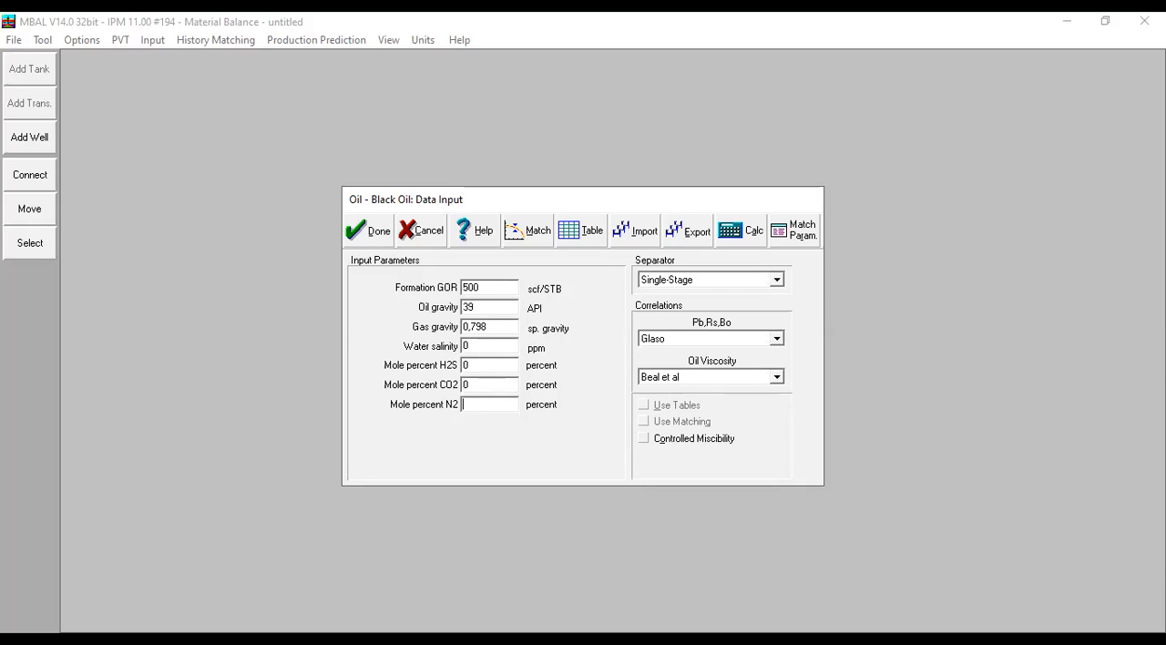
{"action": "type", "text": "0"}
- Examine the available Pb,Rs,Bo and oil viscosity correlations, leaving Glaso and Beal et al selected
{"action": "left_click", "coordinate": [729, 342]}
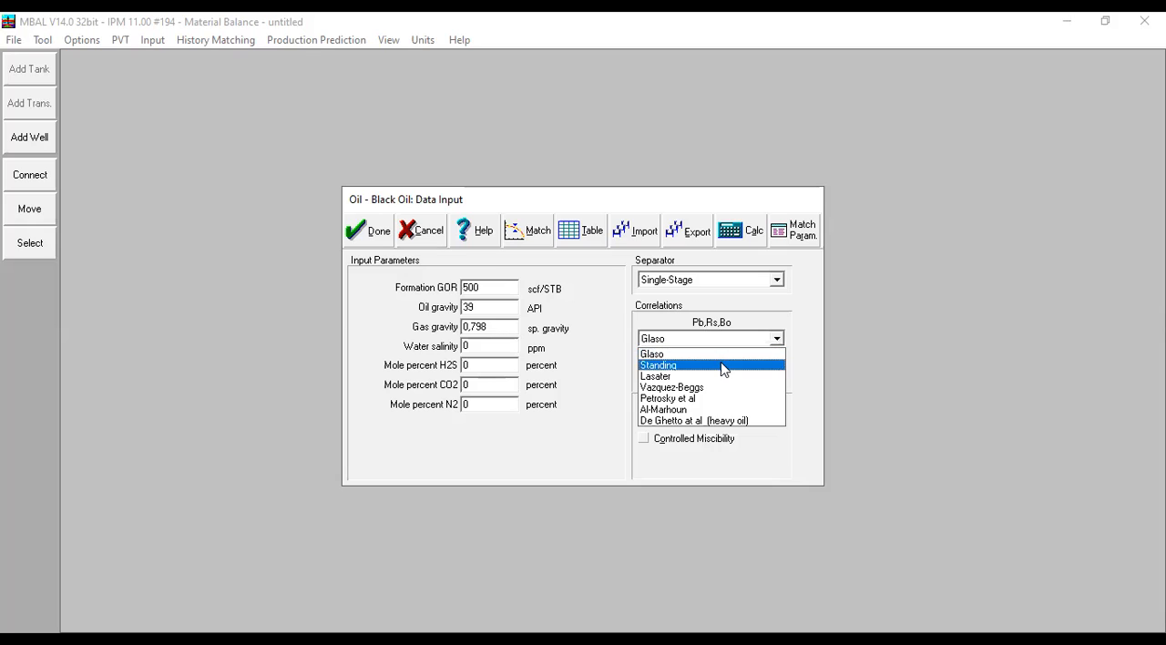
{"action": "left_click", "coordinate": [802, 463]}
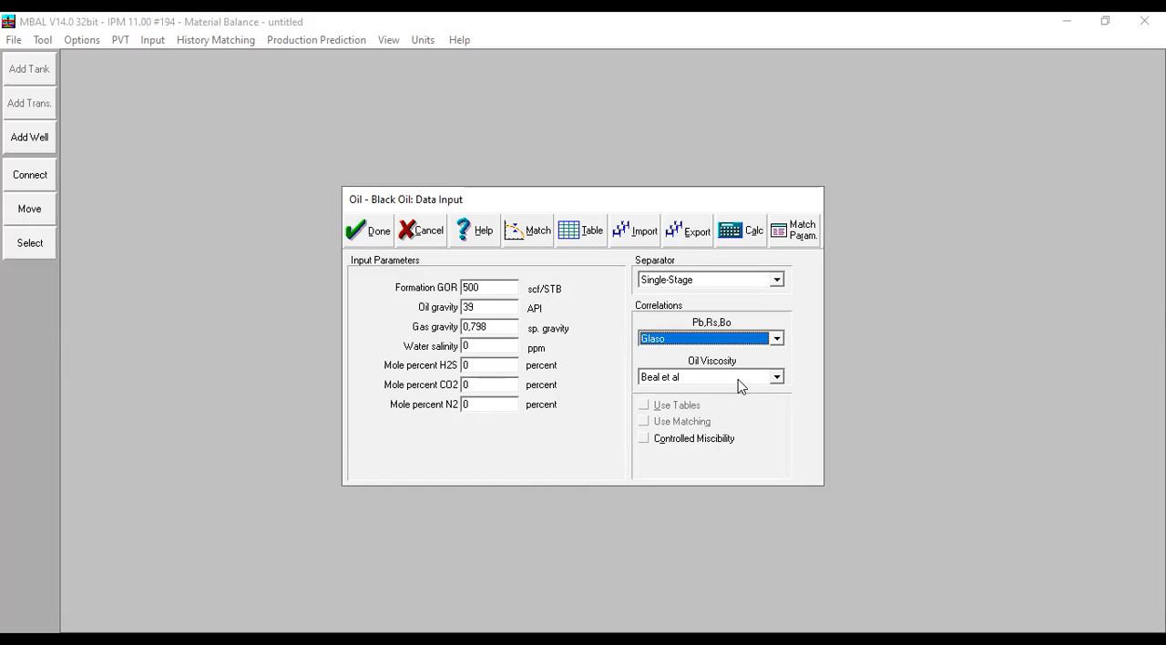
{"action": "left_click", "coordinate": [739, 381]}
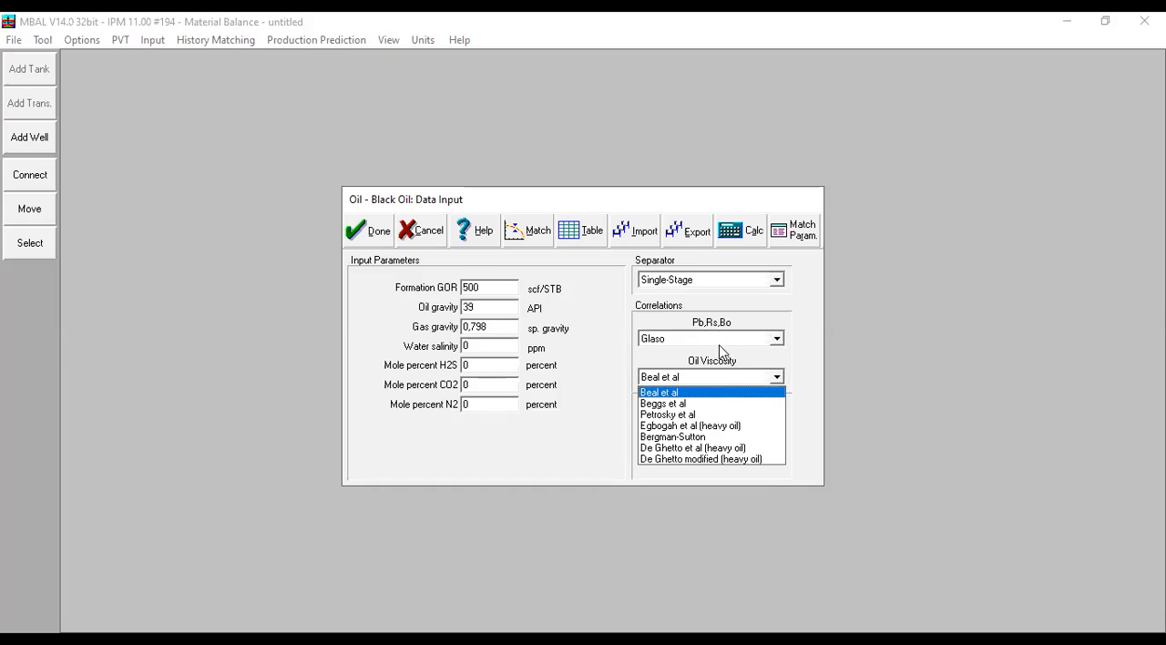
{"action": "left_click", "coordinate": [696, 341]}
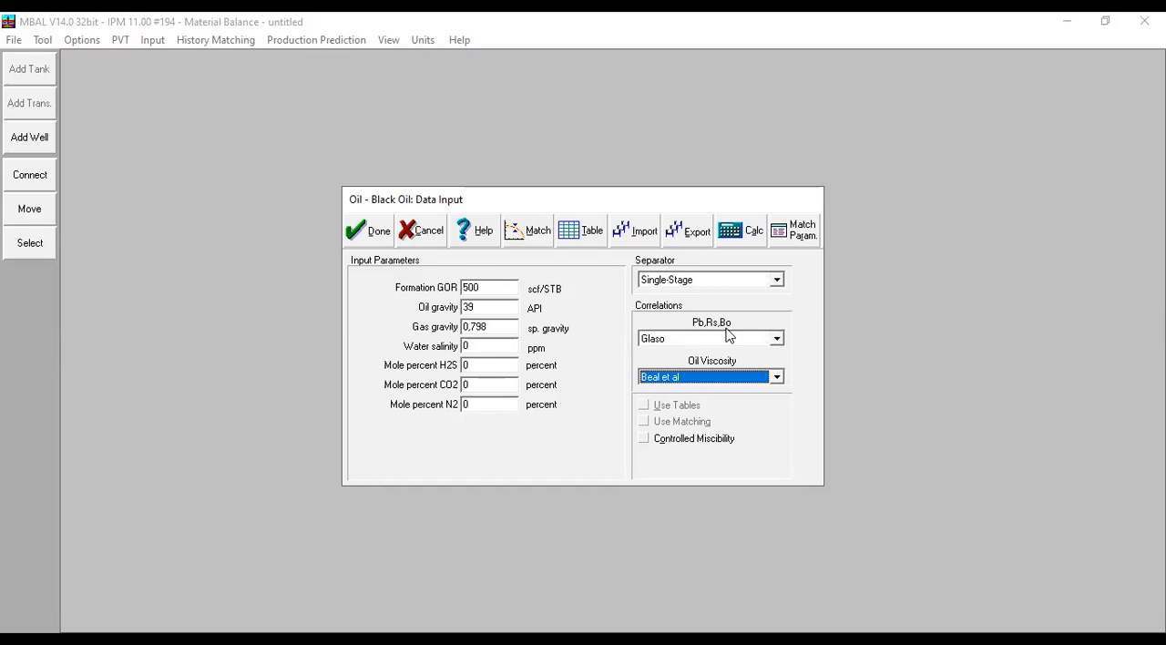
{"action": "left_click", "coordinate": [726, 338]}
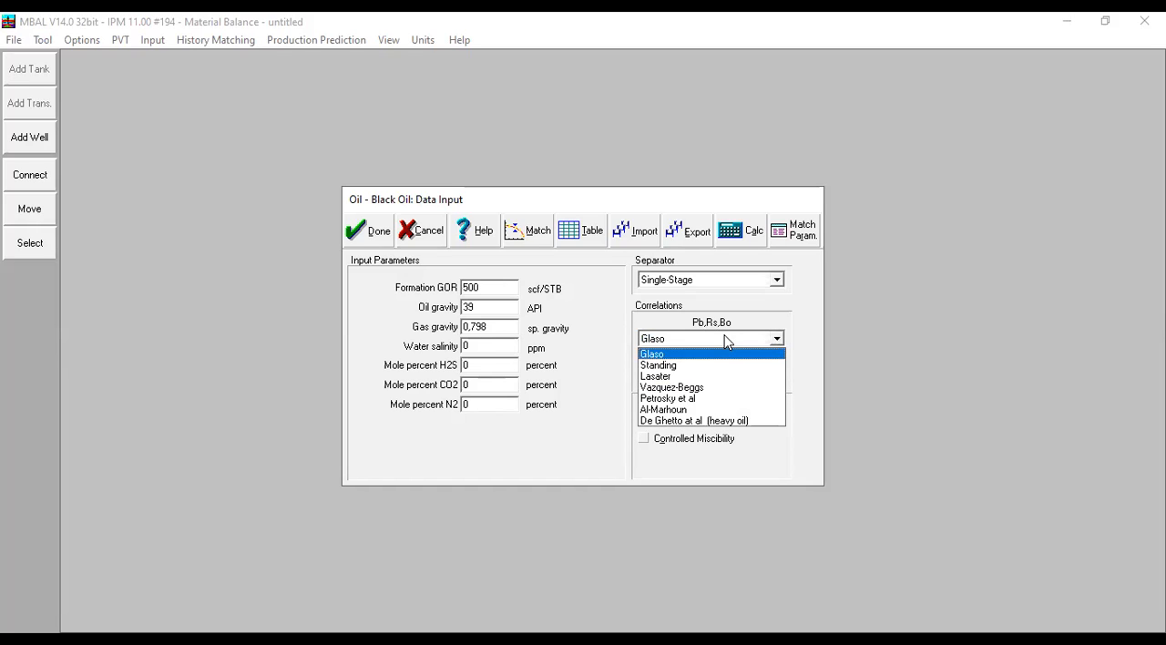
{"action": "left_click", "coordinate": [771, 471]}
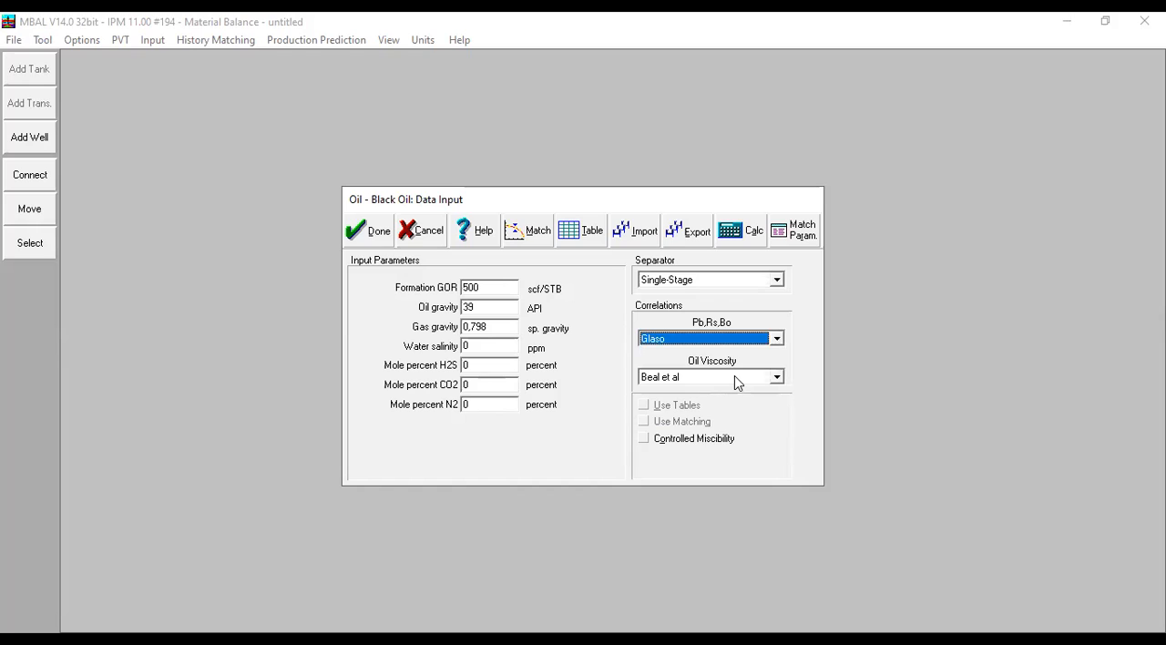
{"action": "left_click", "coordinate": [735, 375]}
{"action": "left_click", "coordinate": [800, 359]}
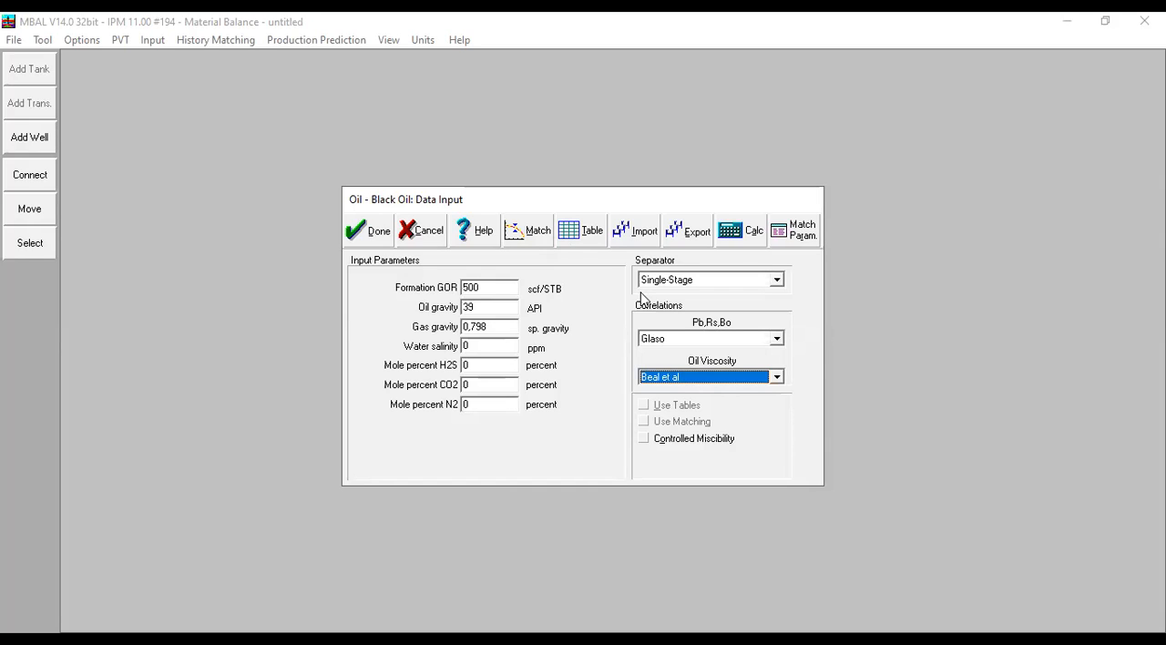
- Open the PVT matching data and set the temperature to 250 deg F and the bubble point to 2200 psig
{"action": "left_click", "coordinate": [543, 238]}
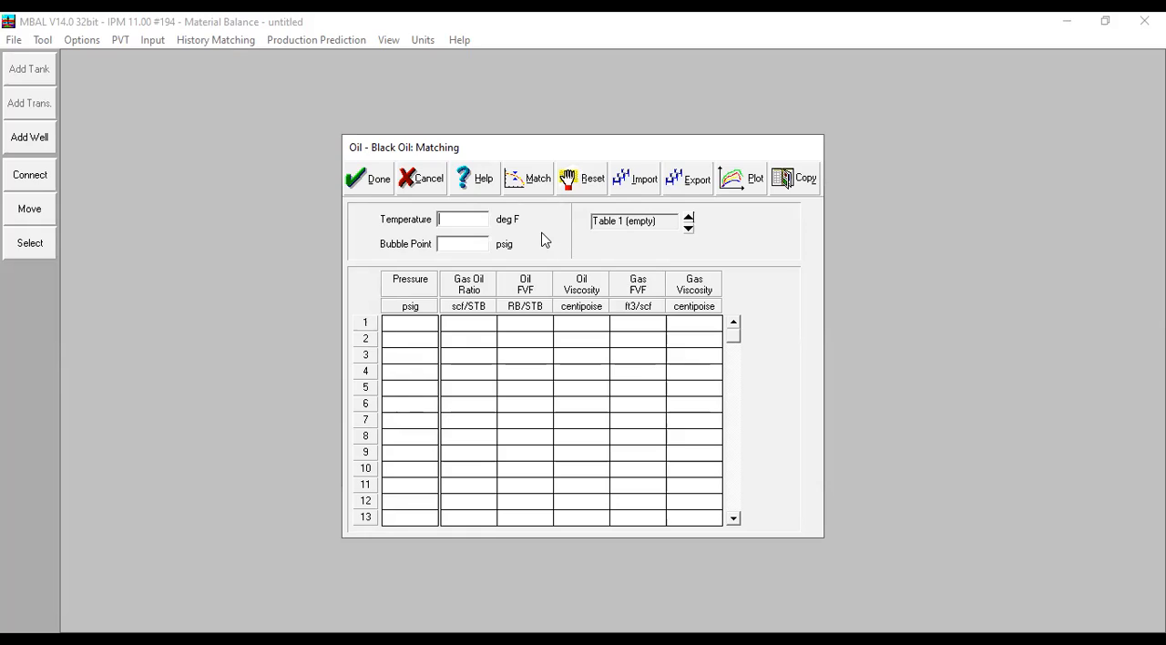
{"action": "type", "text": "250"}
{"action": "key", "text": "Tab"}
{"action": "type", "text": "2200"}
{"action": "left_click", "coordinate": [428, 307]}
{"action": "left_click", "coordinate": [534, 336]}
- Fill the first match data row with pressure 2200 psig, gas oil ratio 500, oil FVF 1,32 and oil viscosity 0,4
{"action": "left_click", "coordinate": [426, 325]}
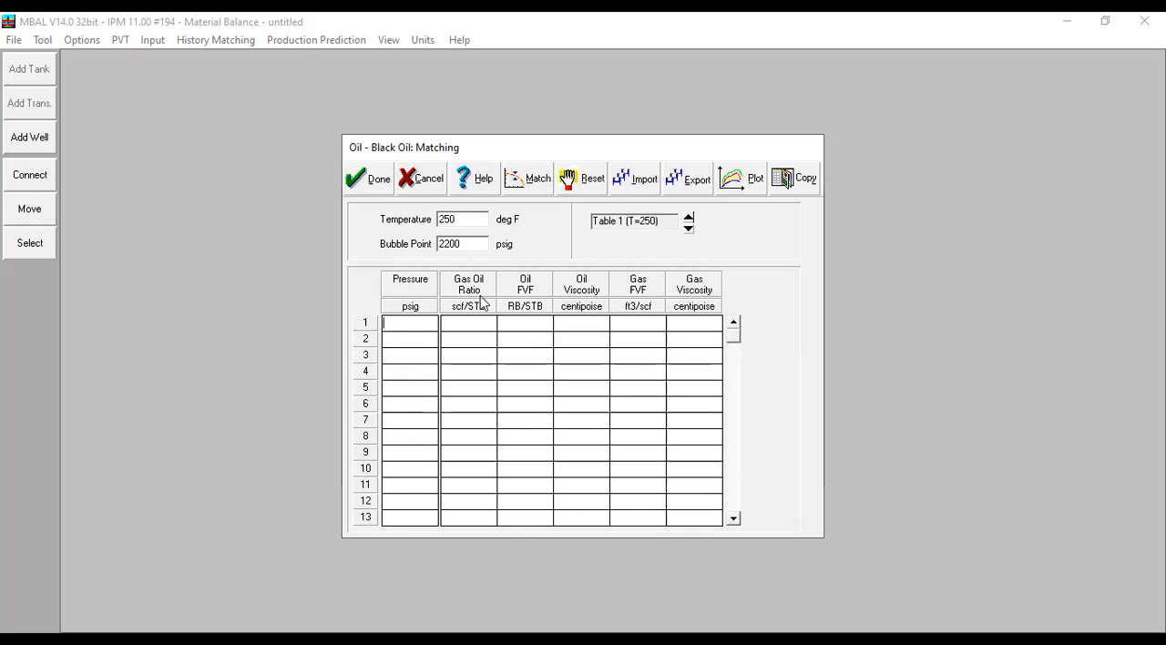
{"action": "type", "text": "2200"}
{"action": "left_click", "coordinate": [481, 321]}
{"action": "type", "text": "500"}
{"action": "left_click", "coordinate": [541, 325]}
{"action": "type", "text": "1,32"}
{"action": "left_click", "coordinate": [573, 334]}
{"action": "type", "text": "0,4"}
- Fill the second match data row with pressure 1900 psig, gas oil ratio 422,5, oil FVF 1,2758 and oil viscosity 0,4297
{"action": "left_click", "coordinate": [420, 341]}
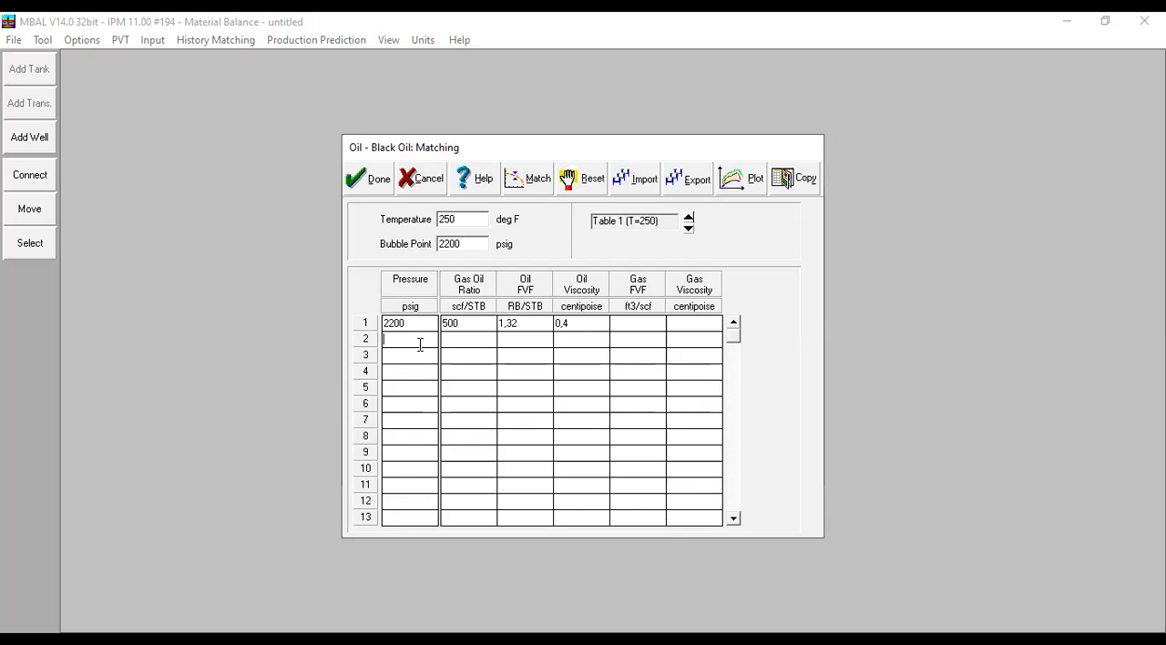
{"action": "type", "text": "1900"}
{"action": "left_click", "coordinate": [467, 341]}
{"action": "type", "text": "422,5"}
{"action": "key", "text": "Tab"}
{"action": "type", "text": "1,2758"}
{"action": "key", "text": "Tab"}
{"action": "type", "text": "0,29"}
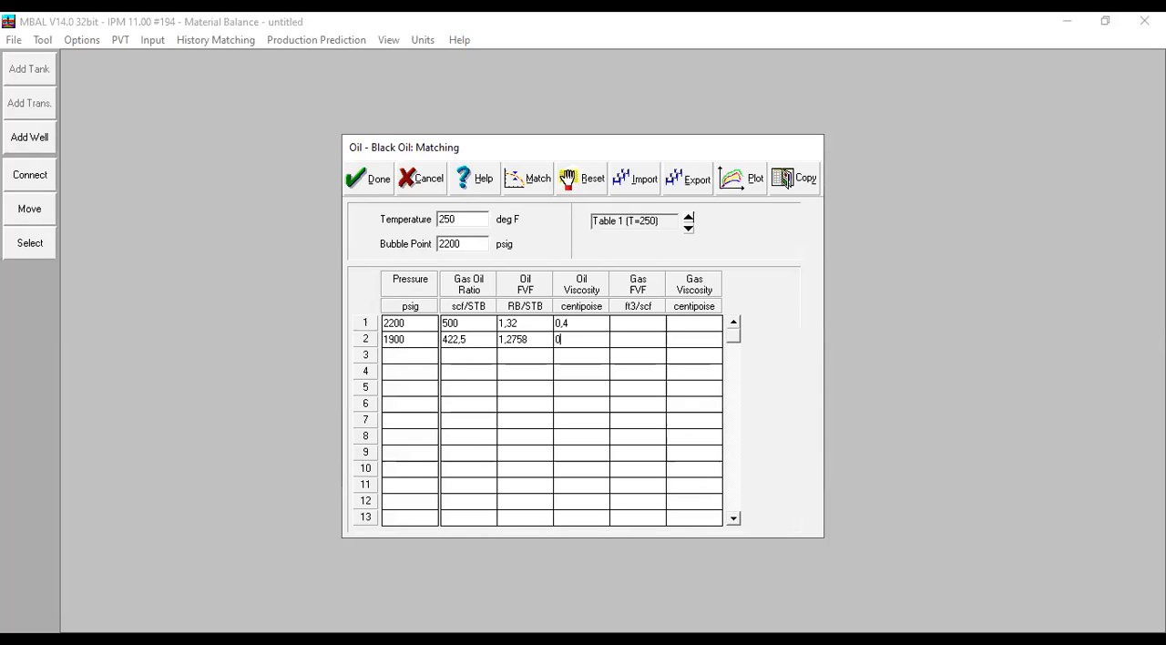
{"action": "key", "text": "BackSpace"}
{"action": "key", "text": "BackSpace"}
{"action": "type", "text": "4297"}
- Fill the third match data row with pressure 2500 psig, gas oil ratio 500, oil FVF 1,32 and oil viscosity 0,408
{"action": "type", "text": "2500"}
{"action": "key", "text": "Tab"}
{"action": "type", "text": "500"}
{"action": "key", "text": "Tab"}
{"action": "type", "text": "1,32"}
{"action": "type", "text": "0,40"}
{"action": "type", "text": "8"}
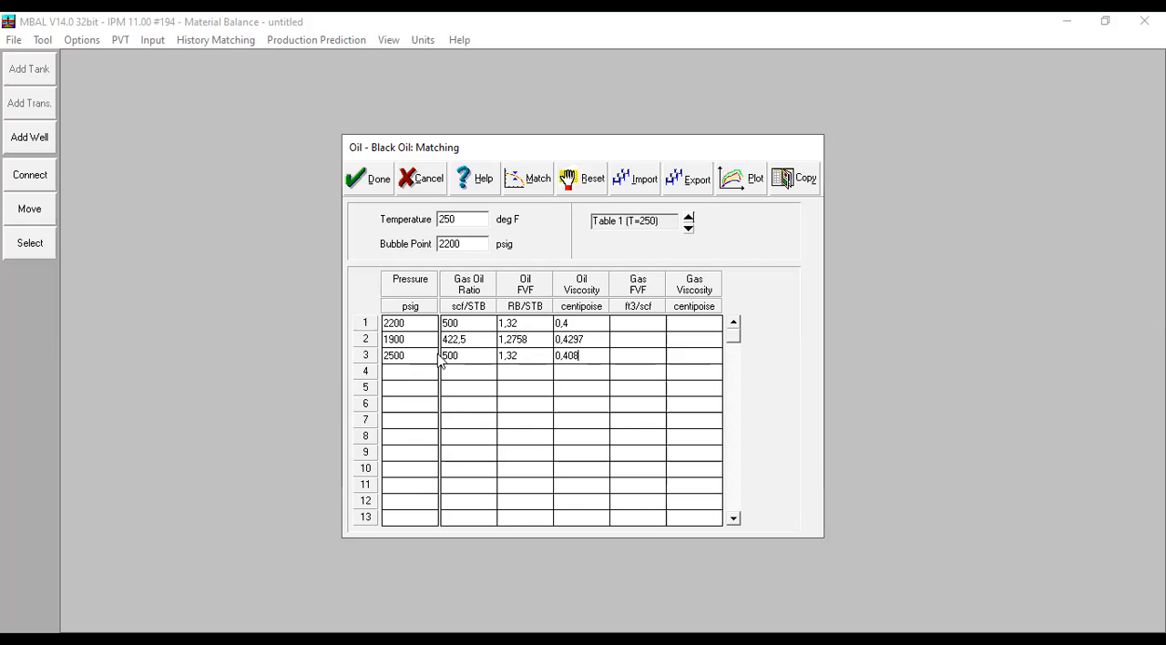
{"action": "key", "text": "alt+Tab"}
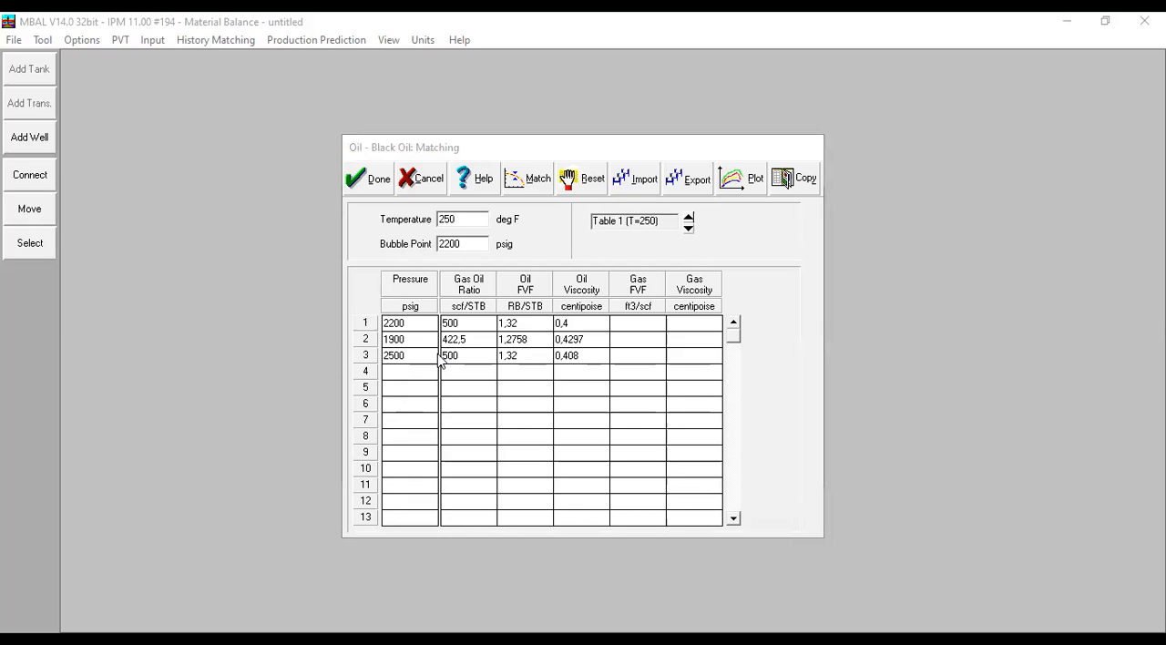
- Calculate the match of all correlations on bubble point, gas oil ratio, oil FVF and oil viscosity, and review the match parameters
{"action": "left_click", "coordinate": [535, 193]}
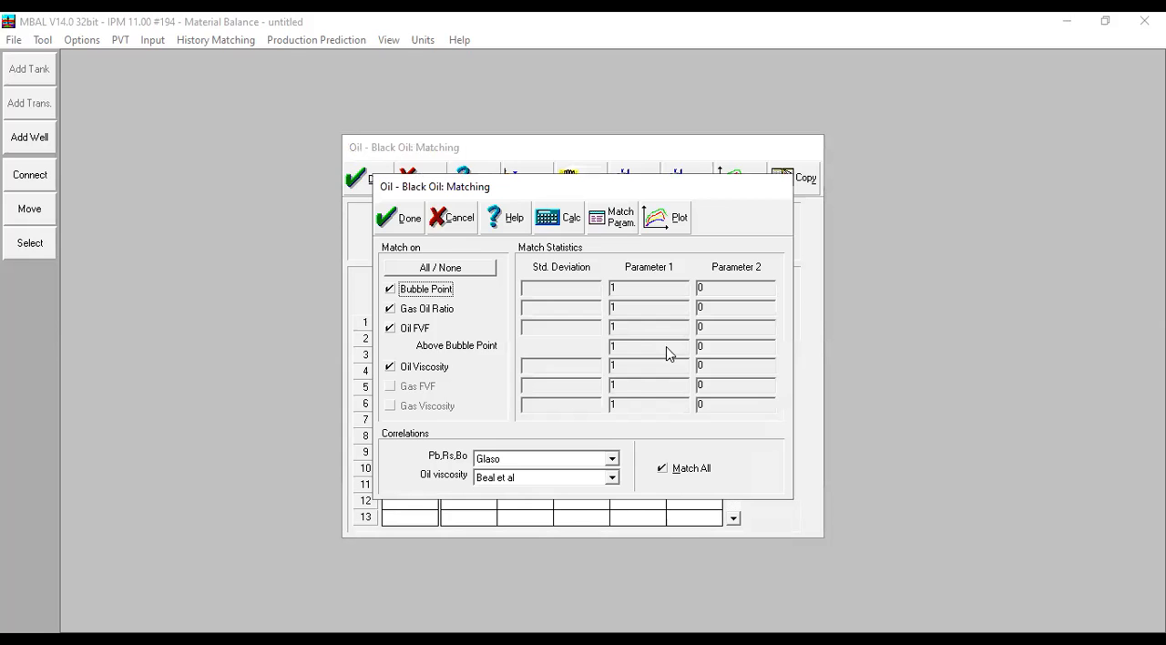
{"action": "left_click_drag", "start_coordinate": [598, 194], "coordinate": [931, 198]}
{"action": "left_click", "coordinate": [898, 233]}
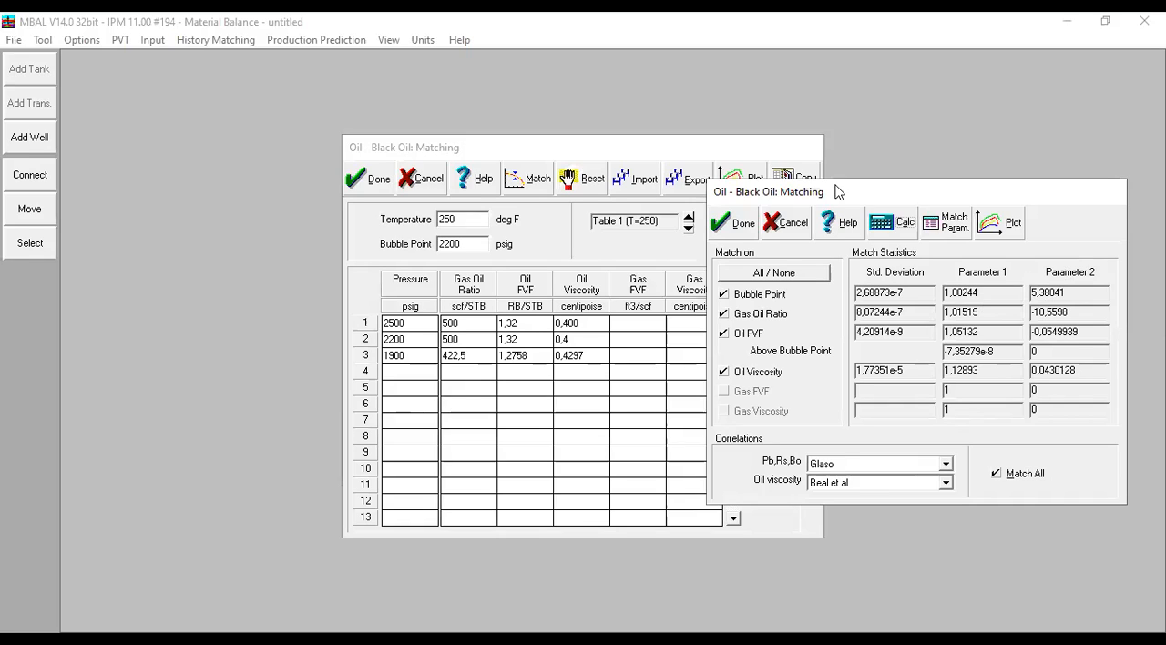
{"action": "left_click", "coordinate": [946, 223]}
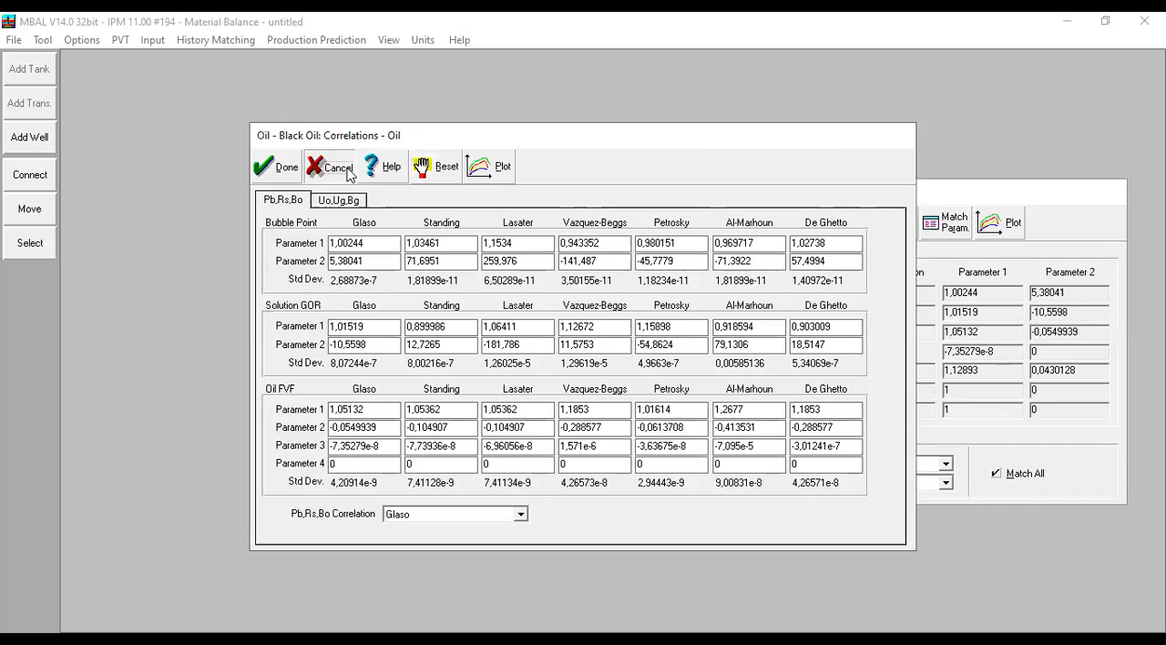
{"action": "left_click", "coordinate": [348, 173]}
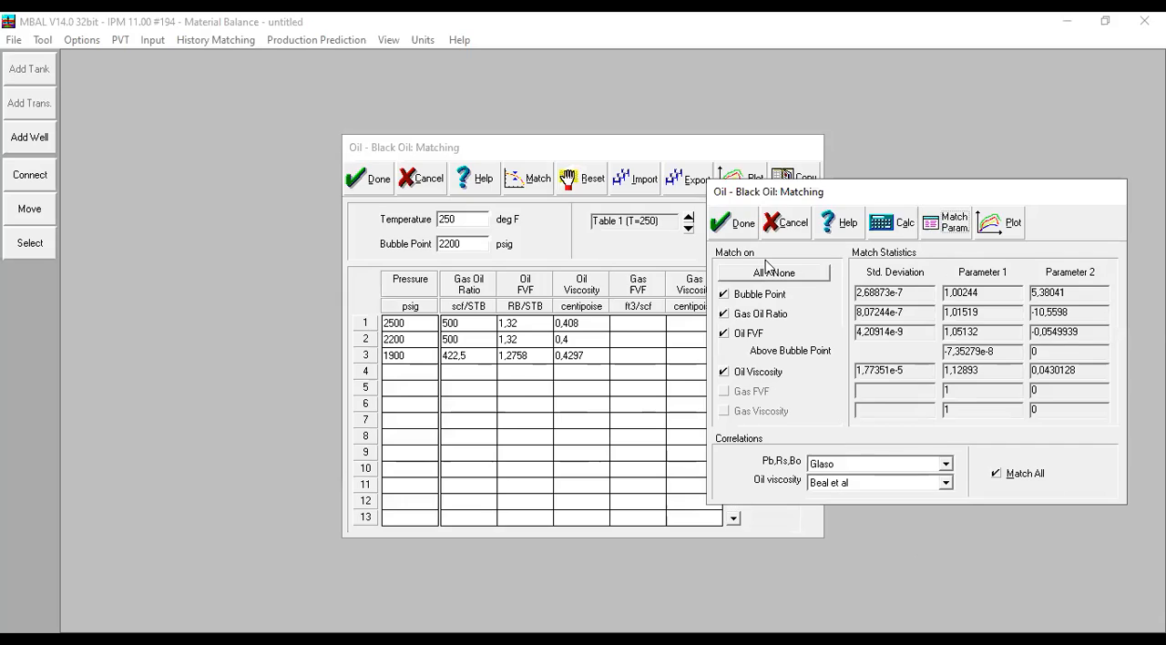
- Plot gas oil ratio against pressure for the Glaso\Beal correlation and the match data, toggling the correlation curve to compare them
{"action": "left_click", "coordinate": [951, 231]}
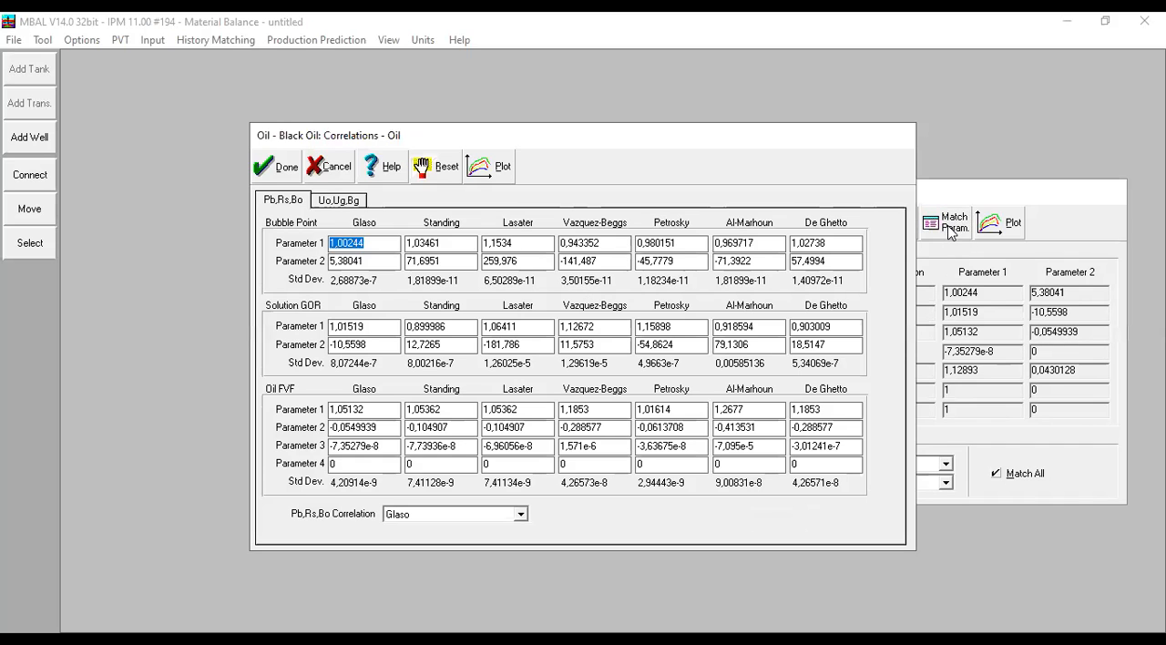
{"action": "left_click", "coordinate": [382, 248]}
{"action": "left_click", "coordinate": [450, 263]}
{"action": "left_click", "coordinate": [488, 173]}
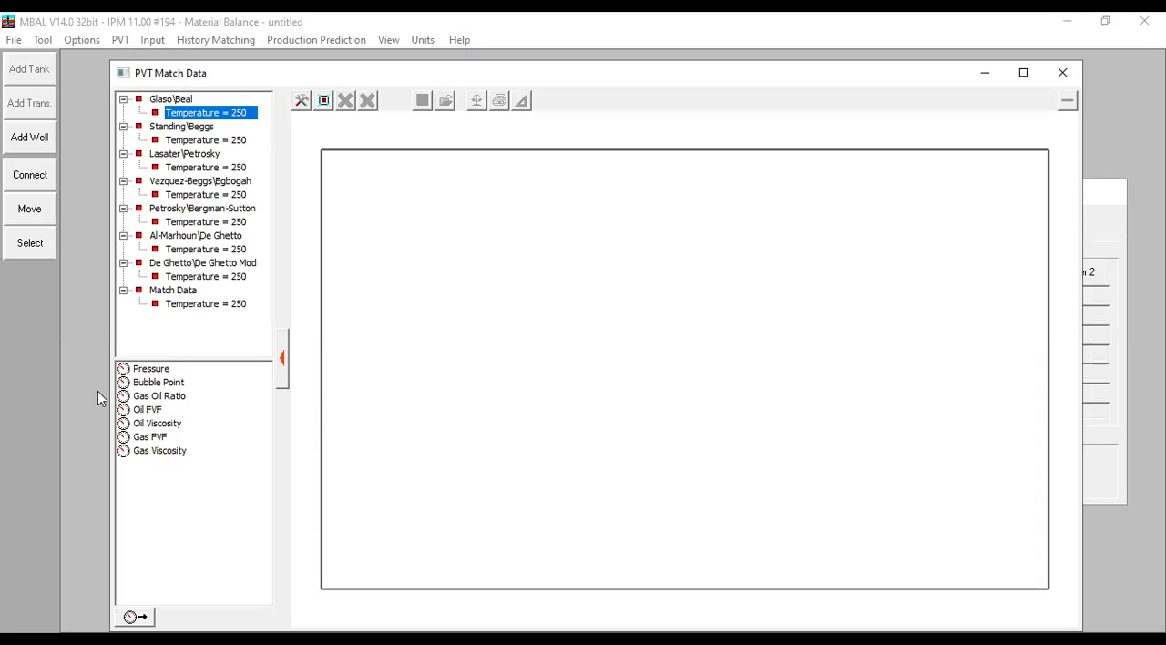
{"action": "left_click", "coordinate": [169, 399]}
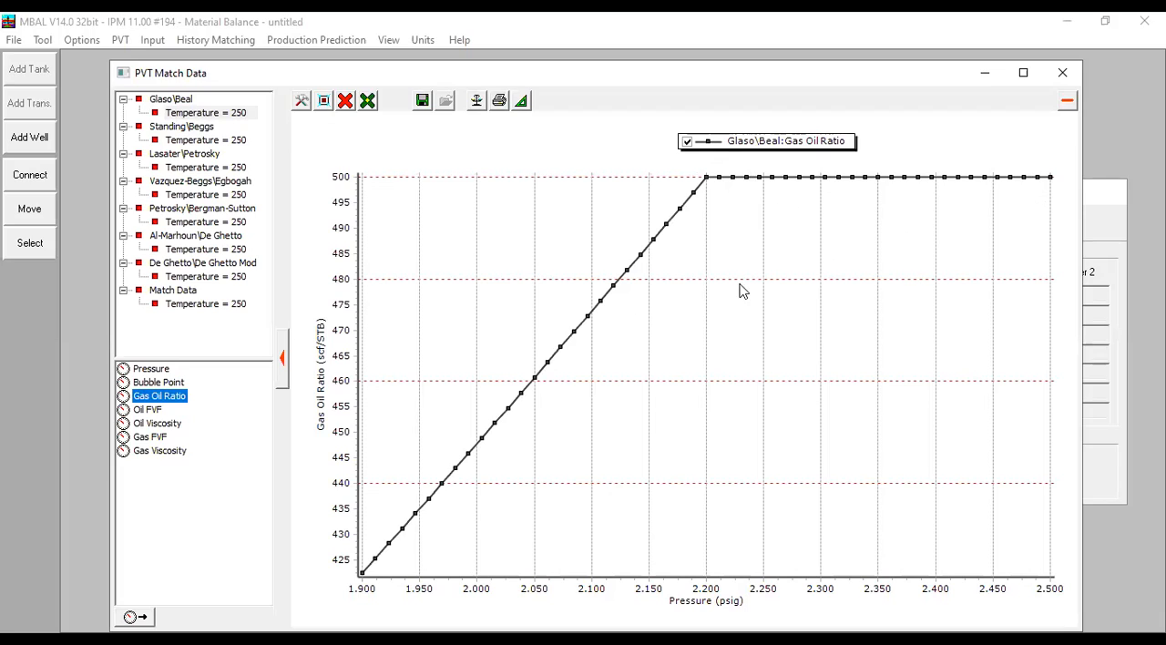
{"action": "left_click", "coordinate": [198, 306]}
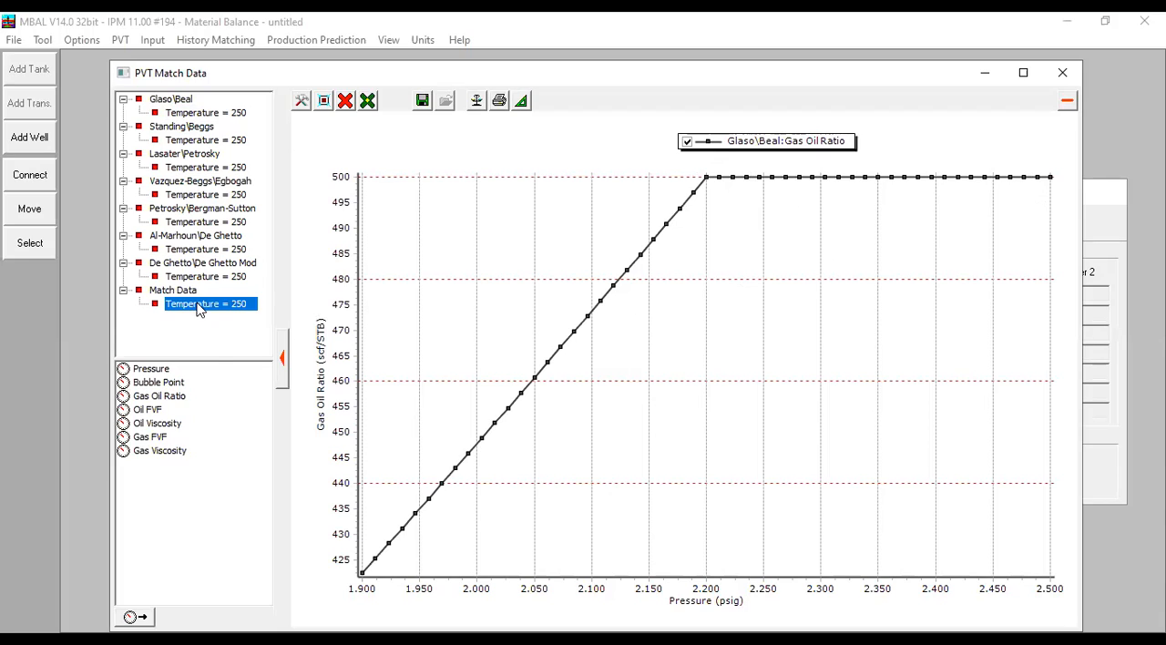
{"action": "double_click", "coordinate": [160, 398]}
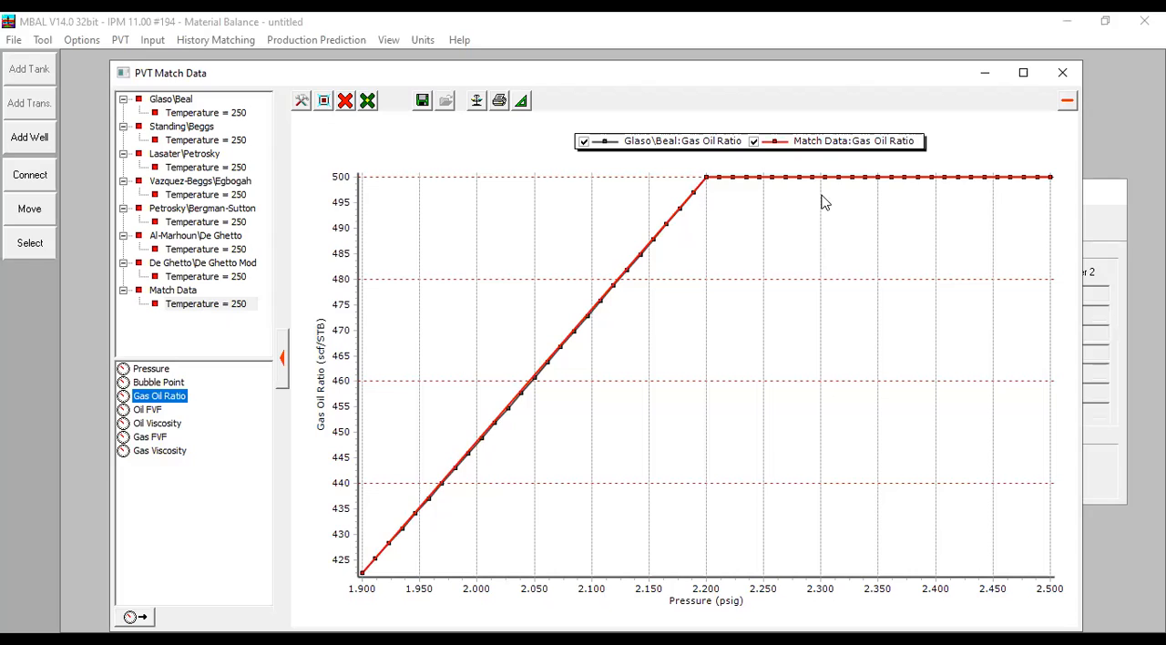
{"action": "left_click", "coordinate": [584, 141]}
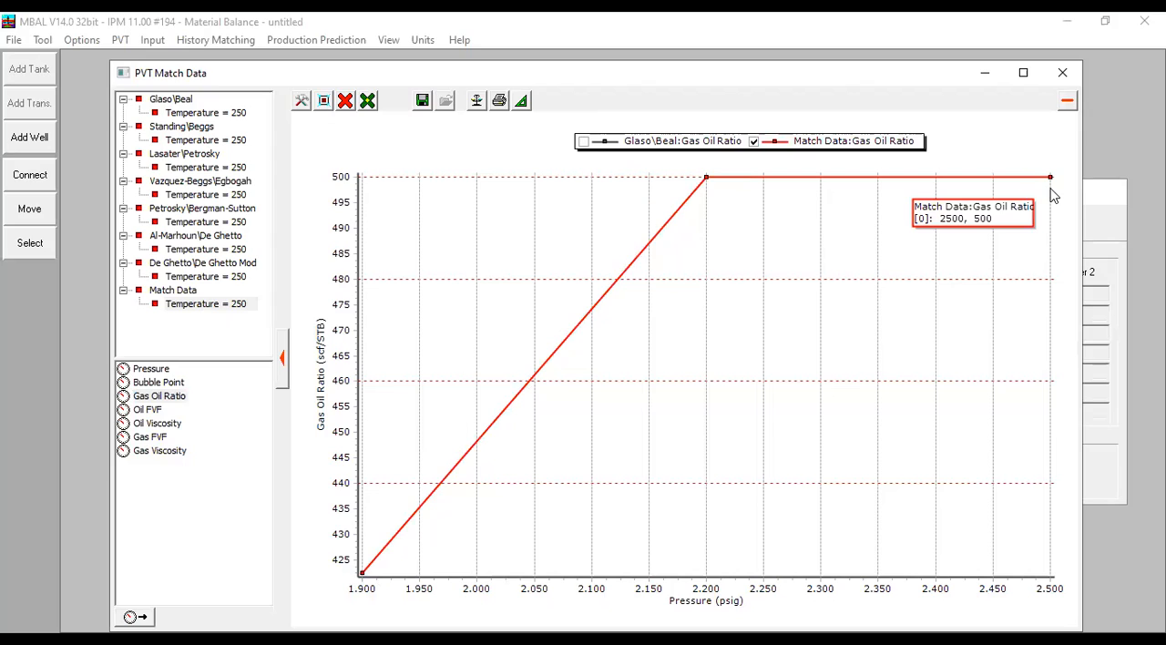
{"action": "left_click", "coordinate": [583, 142]}
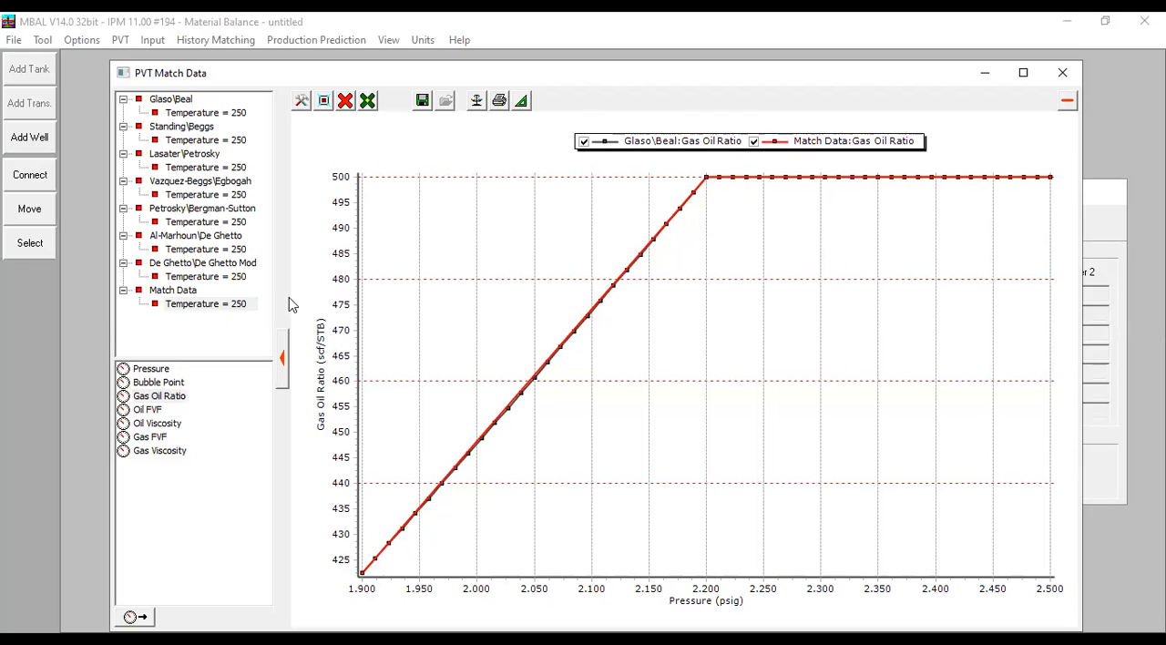
- Clear the plot and compare oil viscosity from the Glaso\Beal correlation with the match data
{"action": "left_click", "coordinate": [349, 103]}
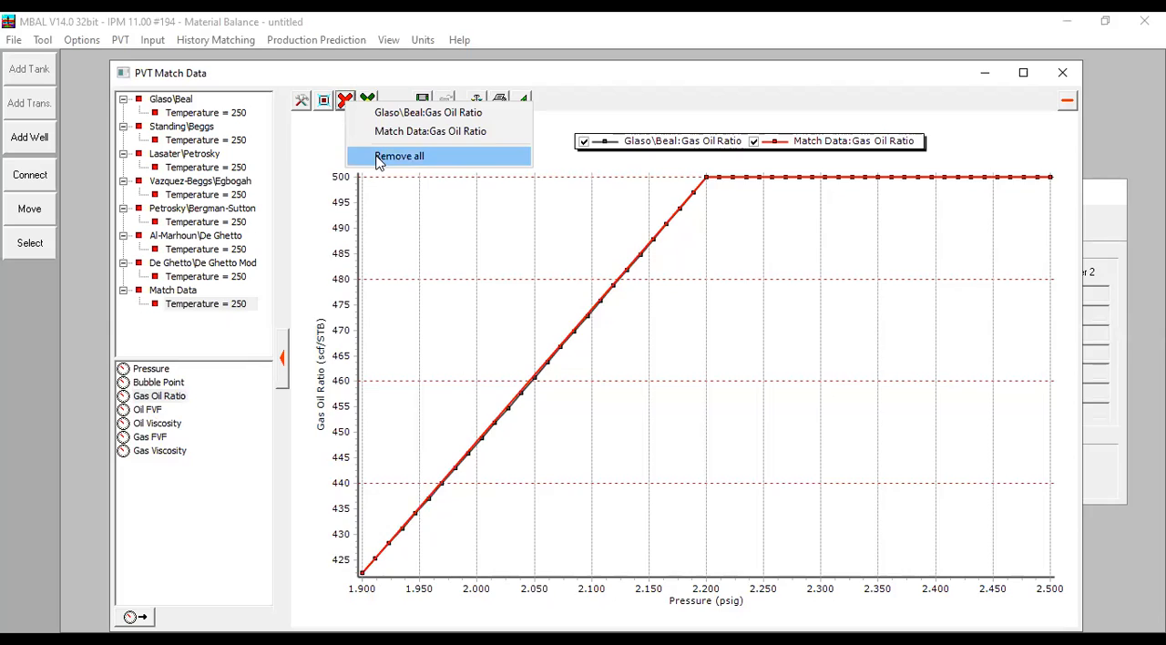
{"action": "left_click", "coordinate": [379, 157]}
{"action": "left_click", "coordinate": [211, 113]}
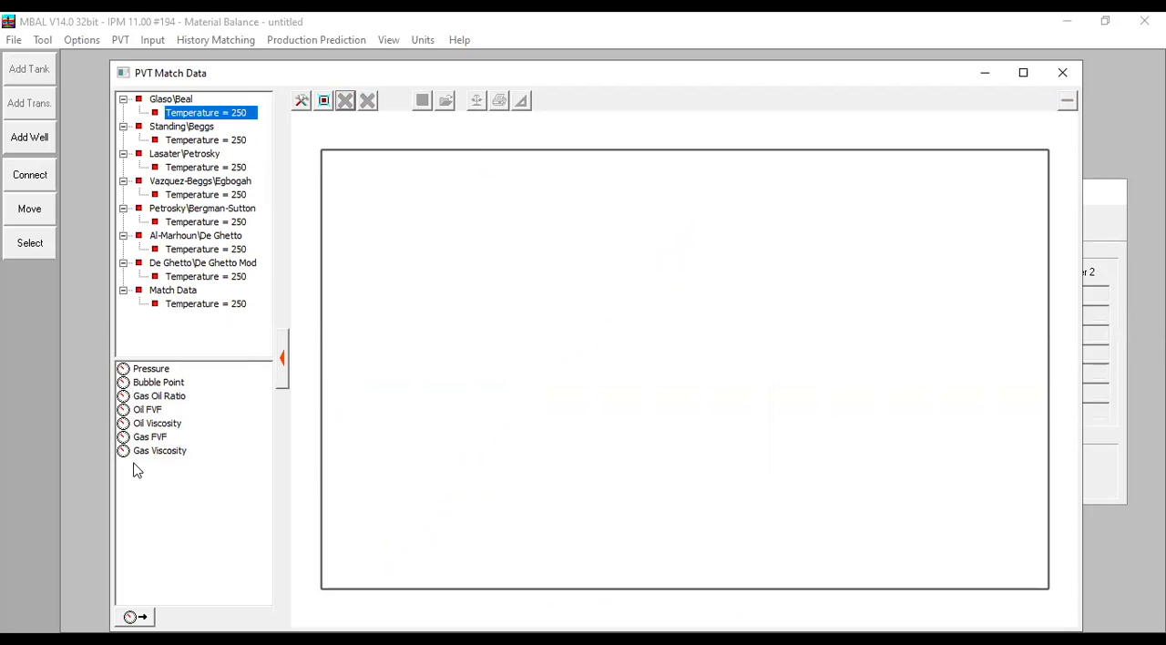
{"action": "left_click", "coordinate": [157, 423]}
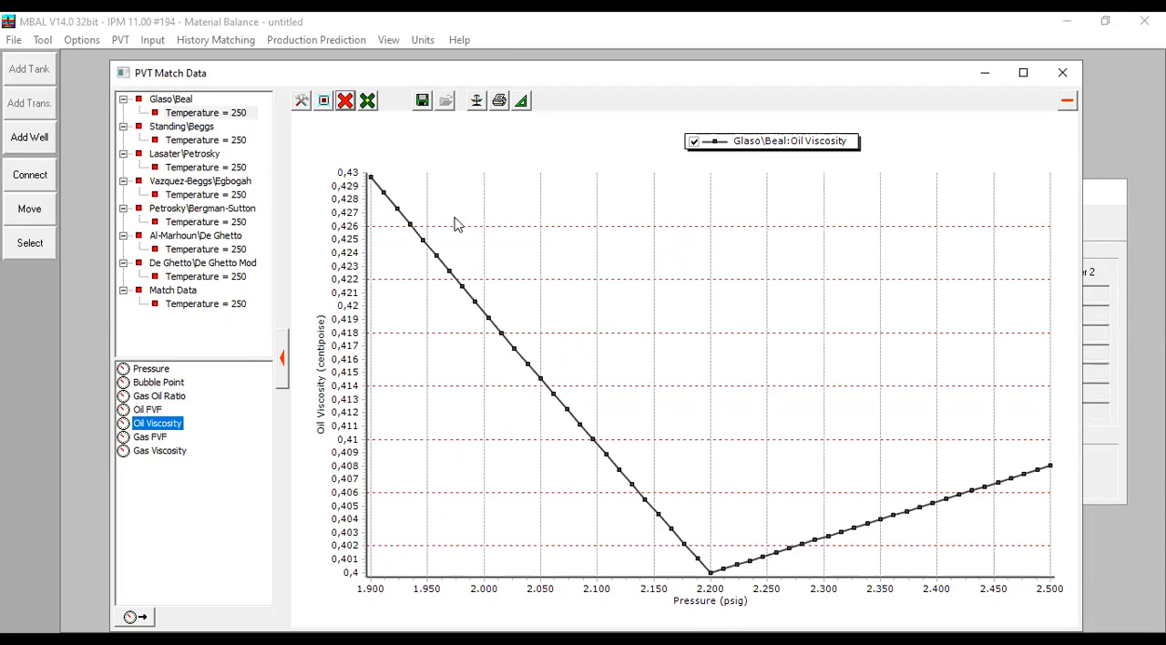
{"action": "left_click", "coordinate": [202, 307]}
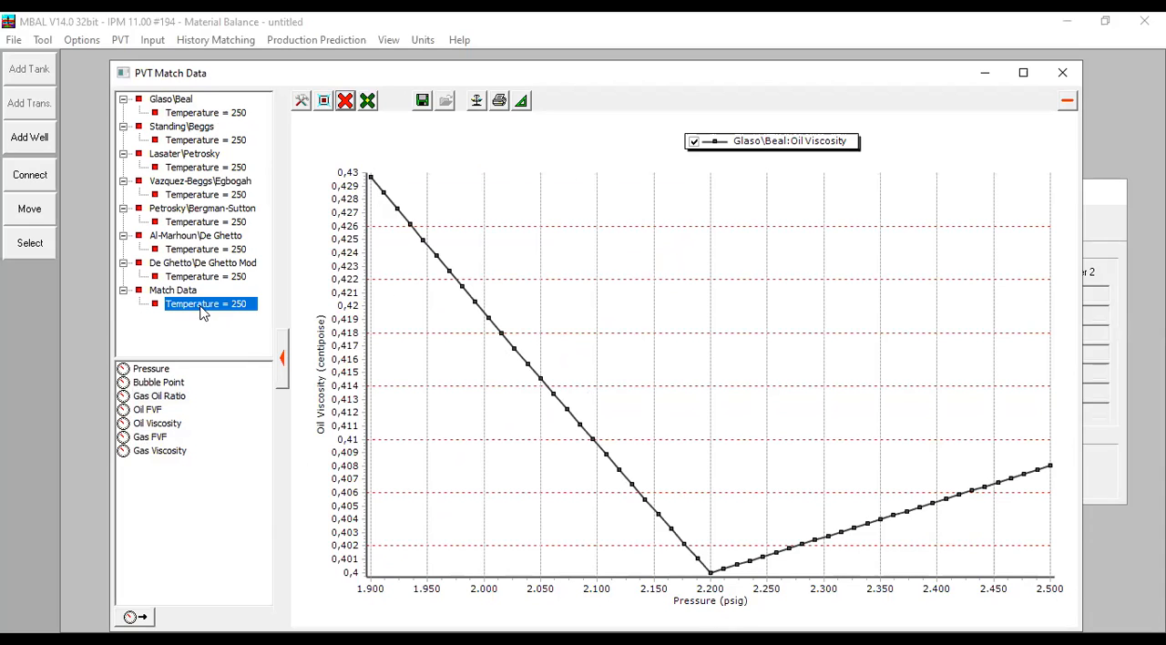
{"action": "double_click", "coordinate": [157, 424]}
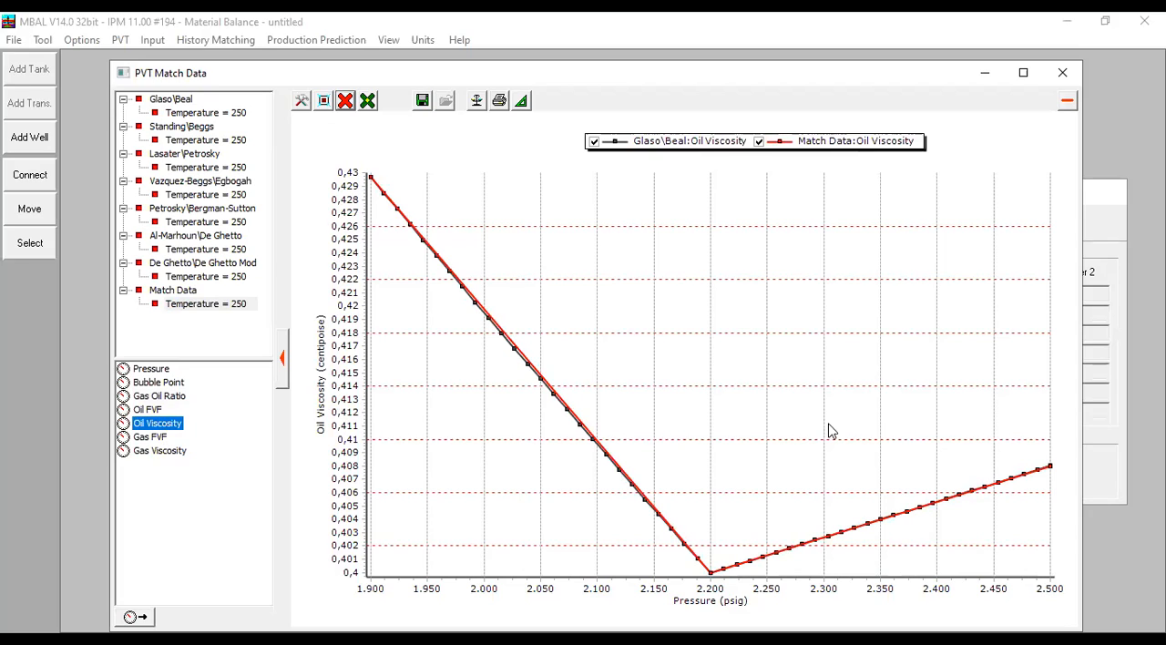
- Clear the plot, compare oil FVF from the Lasater\Petrosky correlation with the match data, and examine the curves below the bubble point up close
{"action": "left_click", "coordinate": [345, 100]}
{"action": "left_click", "coordinate": [402, 150]}
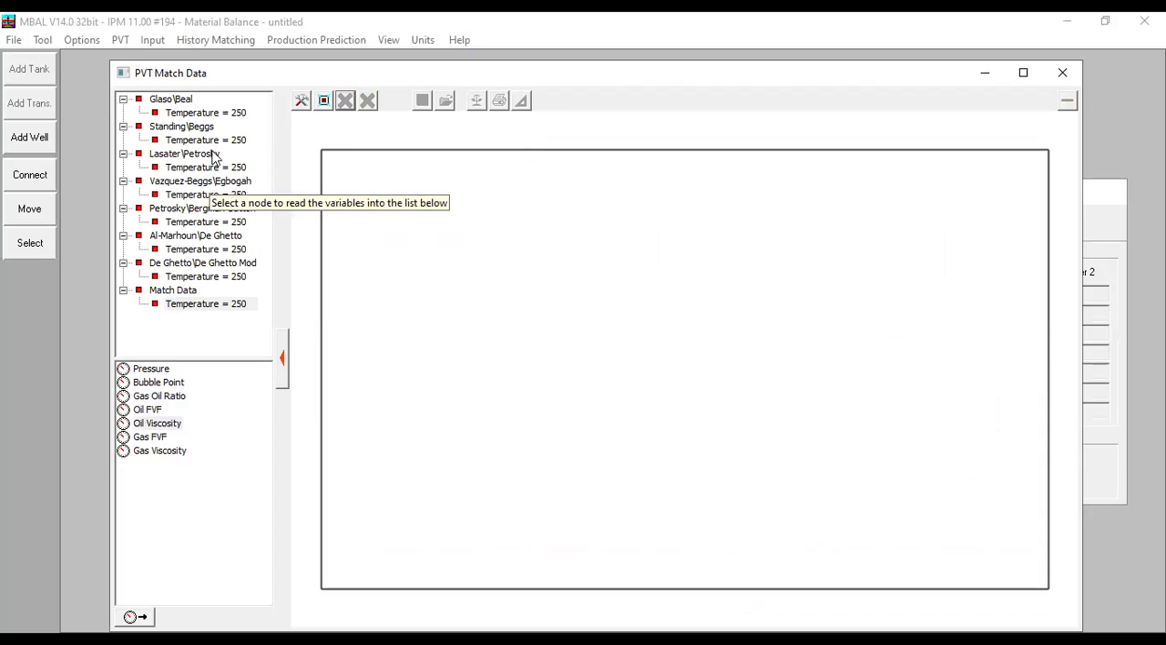
{"action": "left_click", "coordinate": [232, 172]}
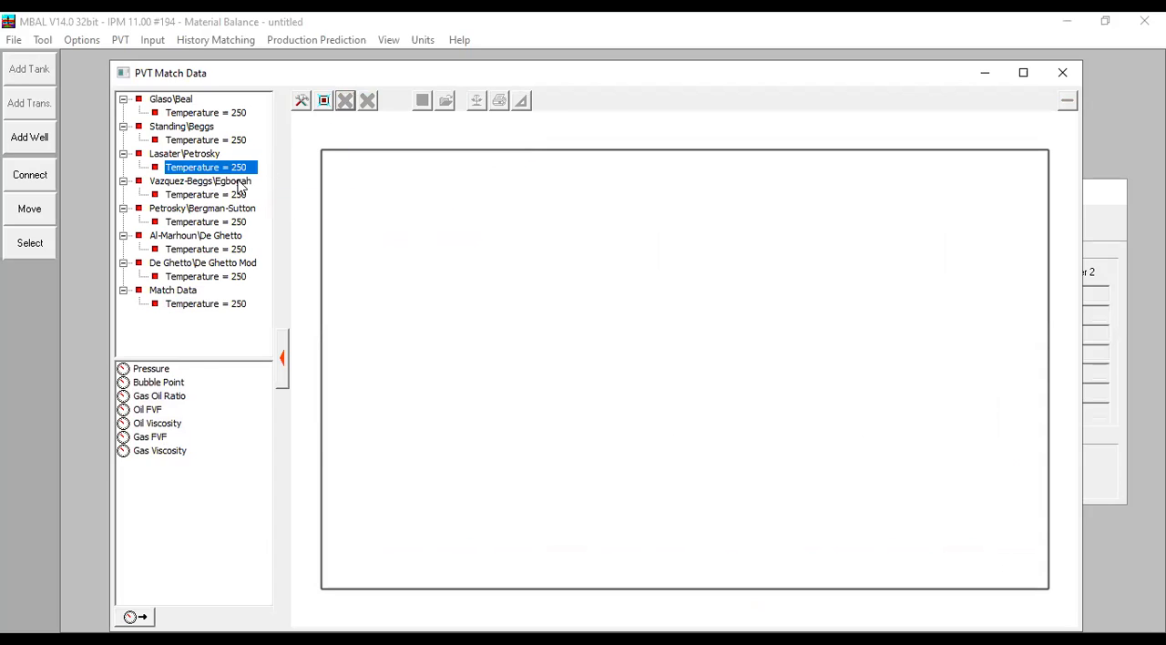
{"action": "double_click", "coordinate": [148, 410]}
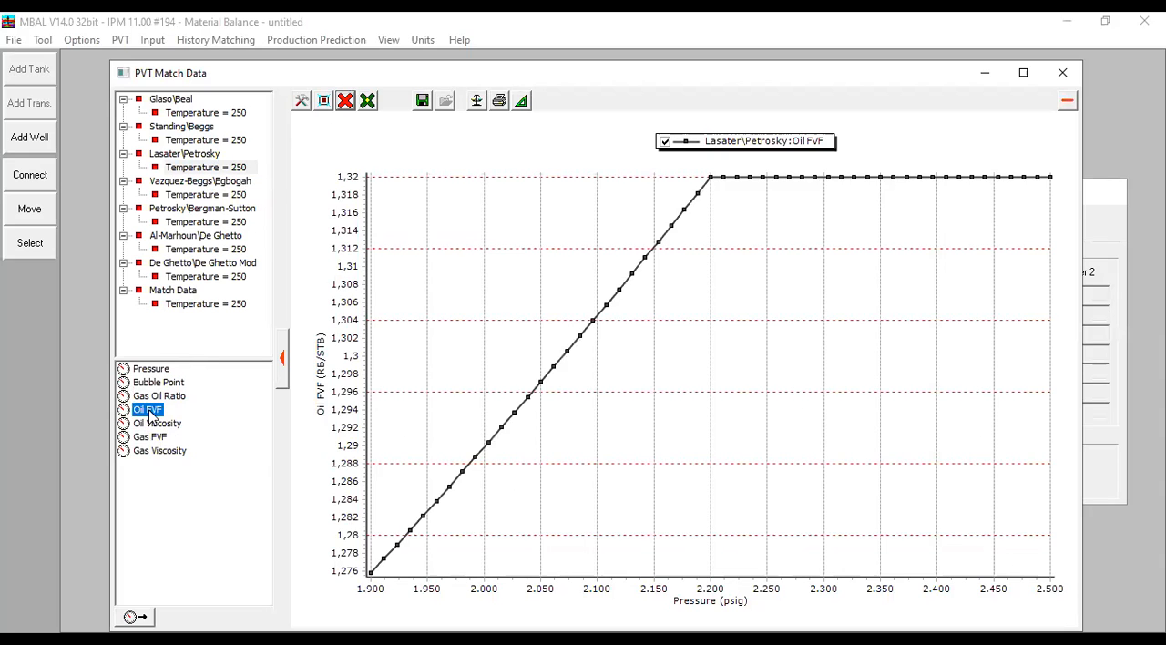
{"action": "left_click", "coordinate": [215, 308]}
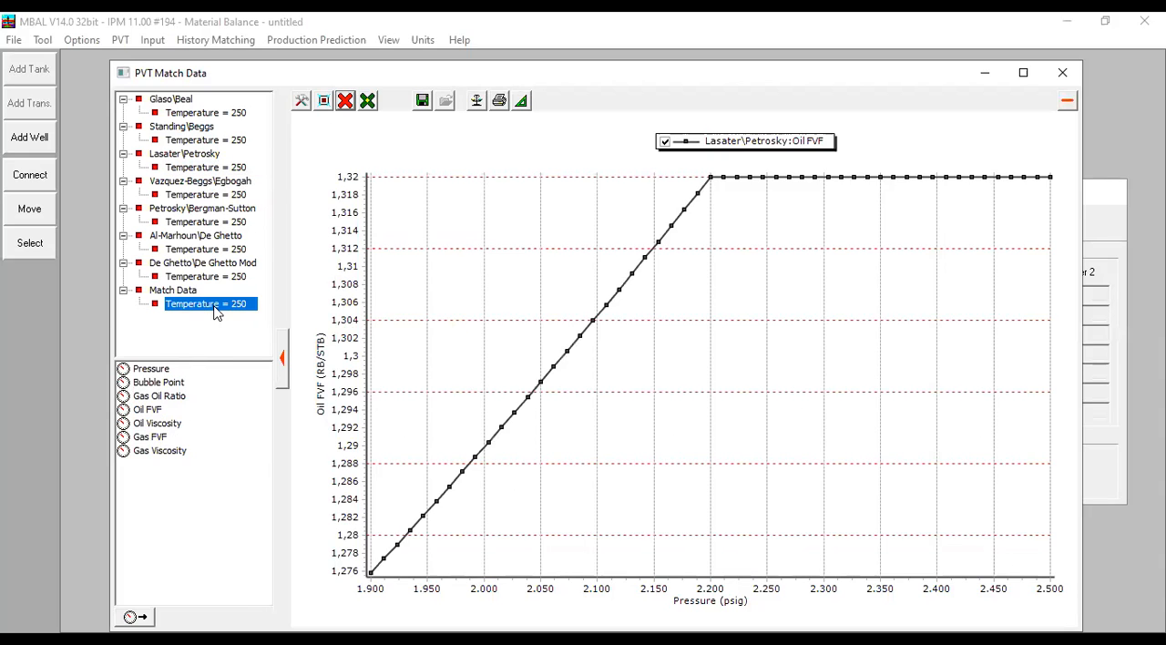
{"action": "double_click", "coordinate": [160, 411]}
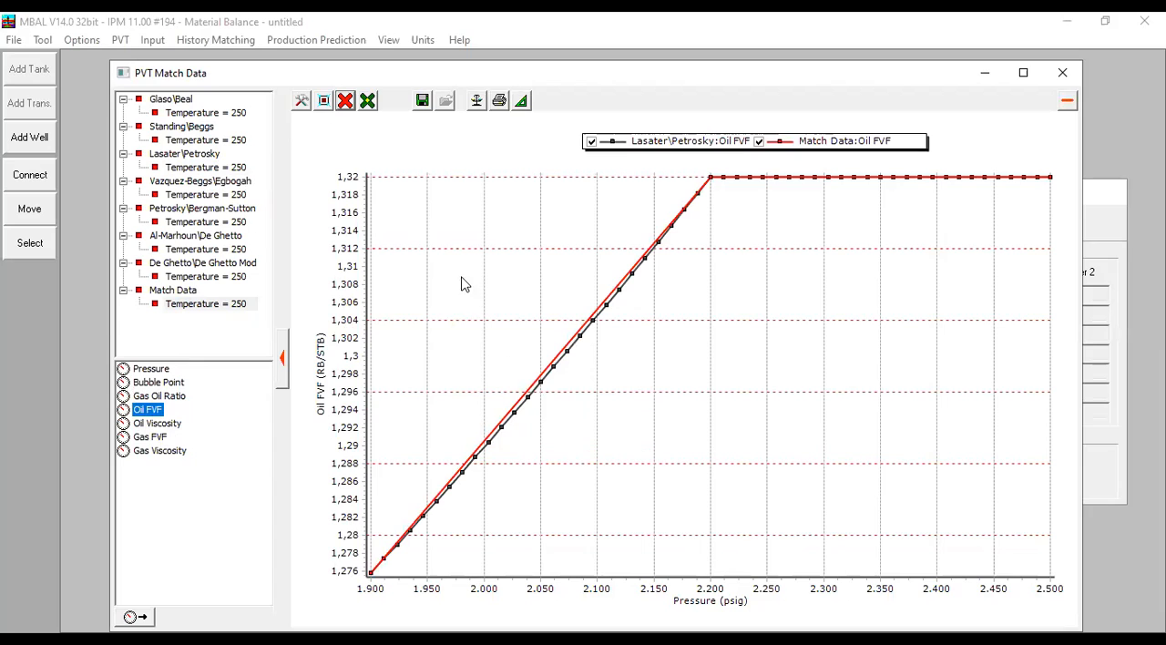
{"action": "left_click_drag", "start_coordinate": [404, 200], "coordinate": [754, 561]}
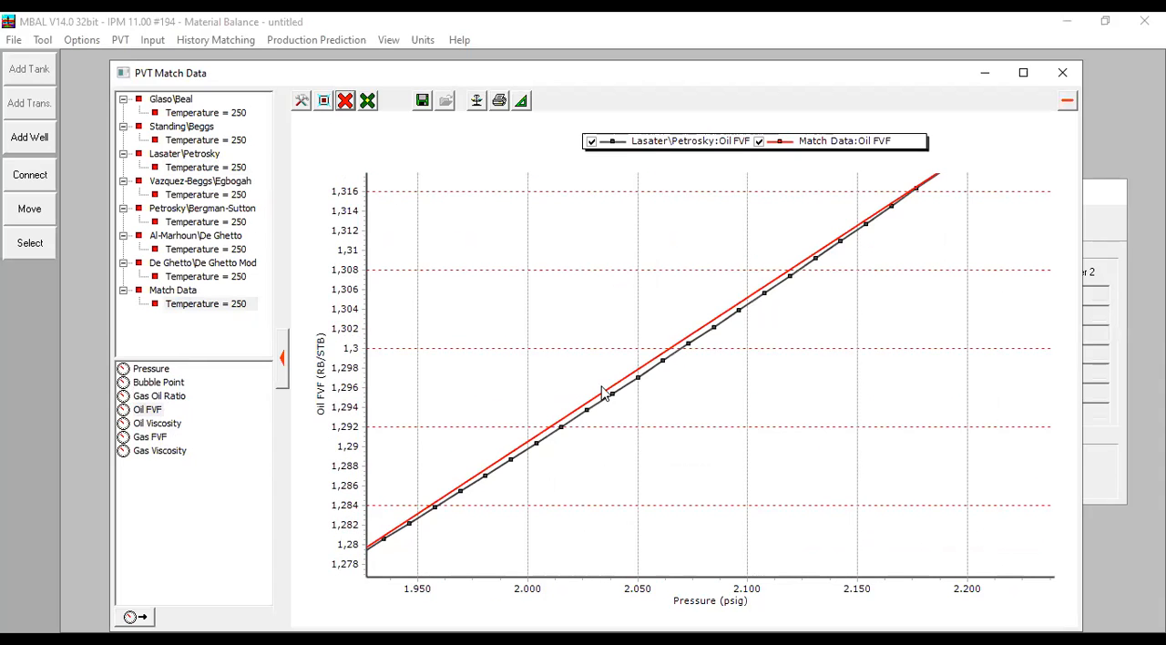
{"action": "mouse_move", "coordinate": [666, 361]}
- Close the match plot and accept the PVT matching and the black oil data with the Glaso and Beal et al correlations
{"action": "left_click", "coordinate": [318, 104]}
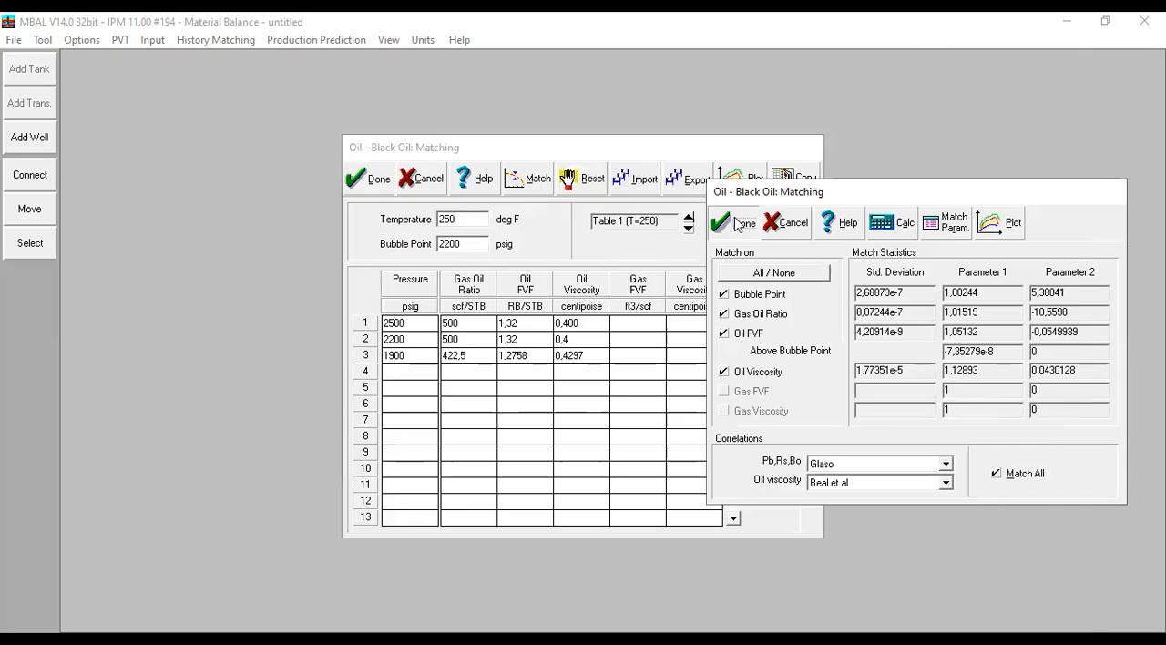
{"action": "left_click", "coordinate": [734, 222]}
{"action": "left_click", "coordinate": [362, 179]}
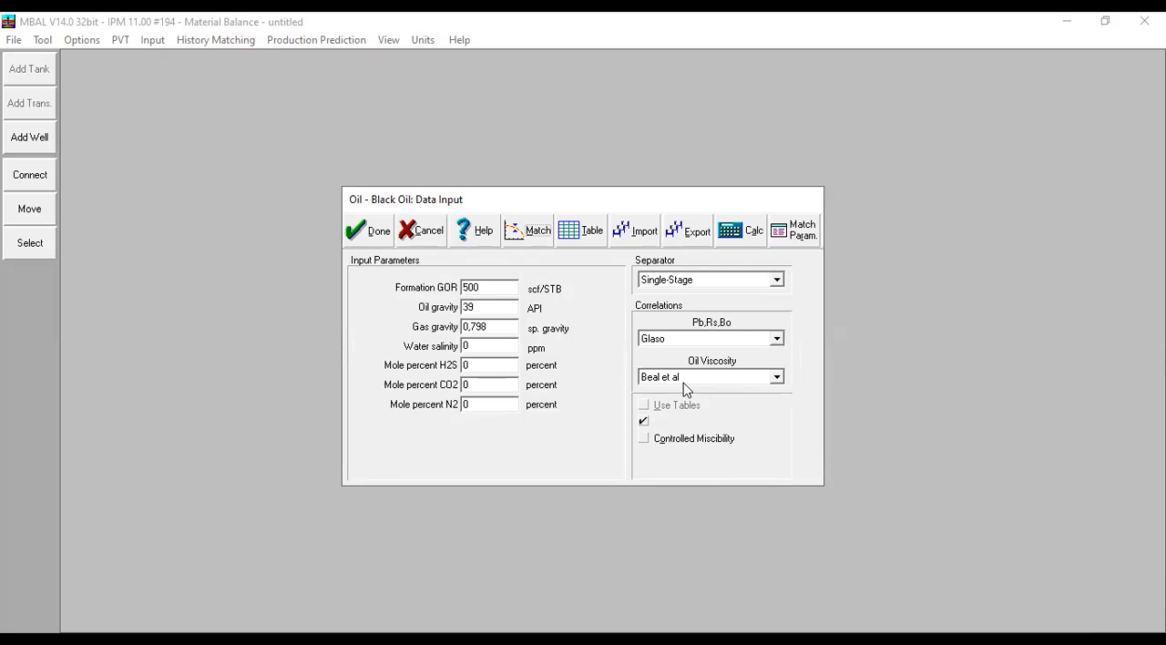
{"action": "left_click", "coordinate": [346, 224]}
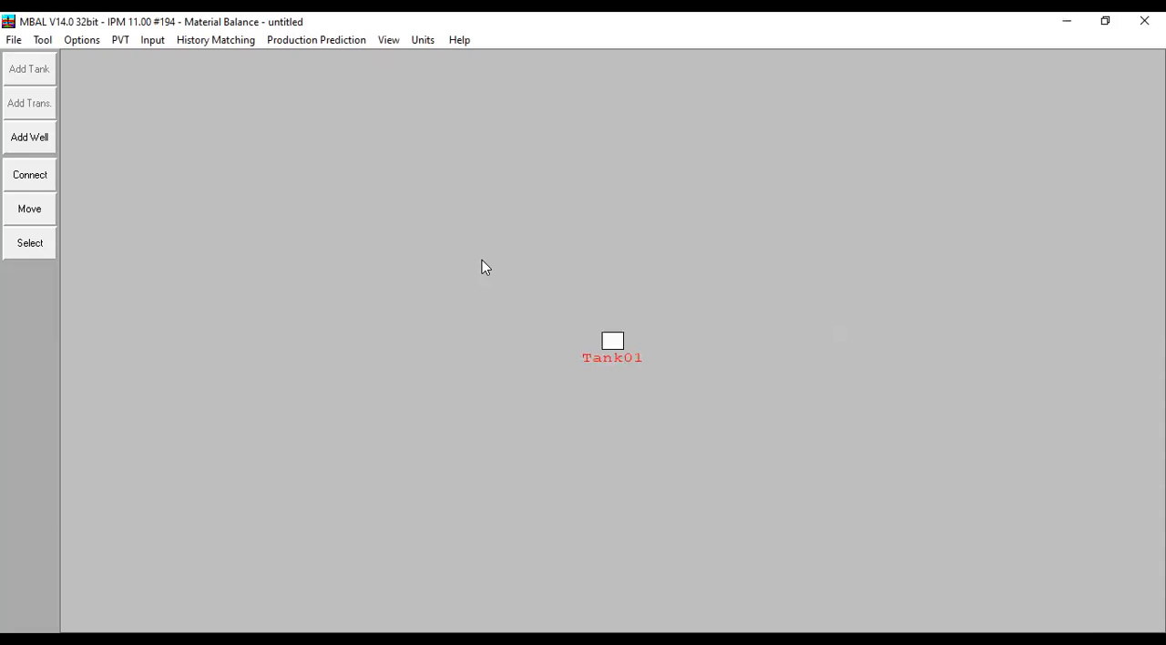
- Open the input data of Tank01 and rename the tank as Oil
{"action": "left_click", "coordinate": [153, 42]}
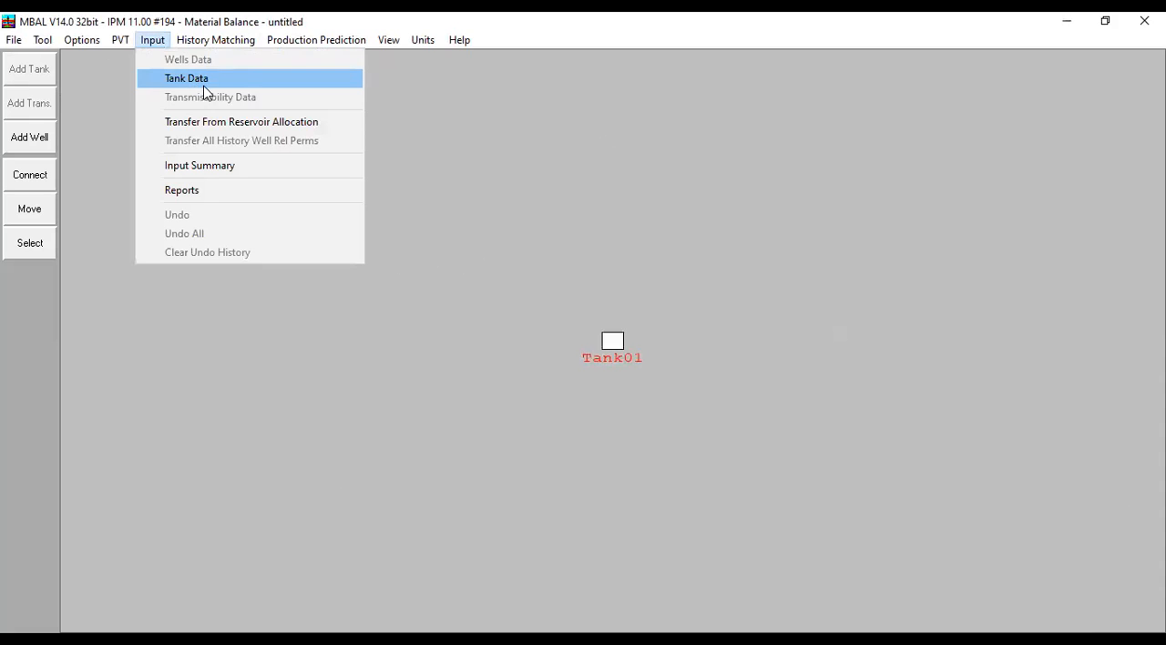
{"action": "left_click", "coordinate": [613, 345]}
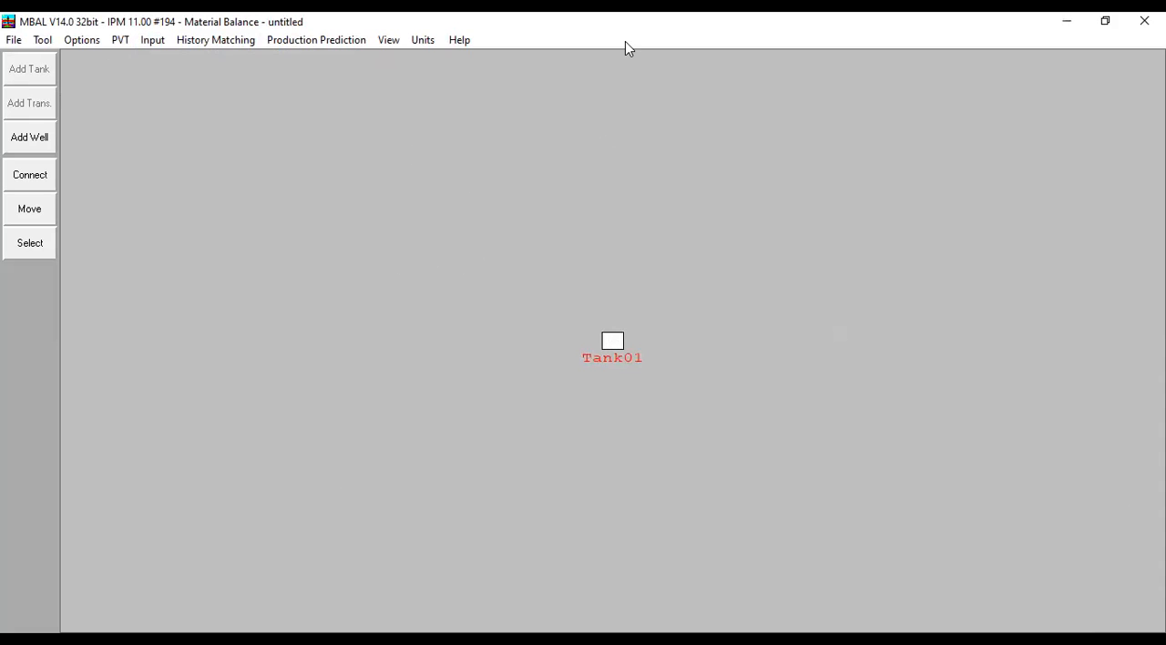
{"action": "double_click", "coordinate": [614, 344]}
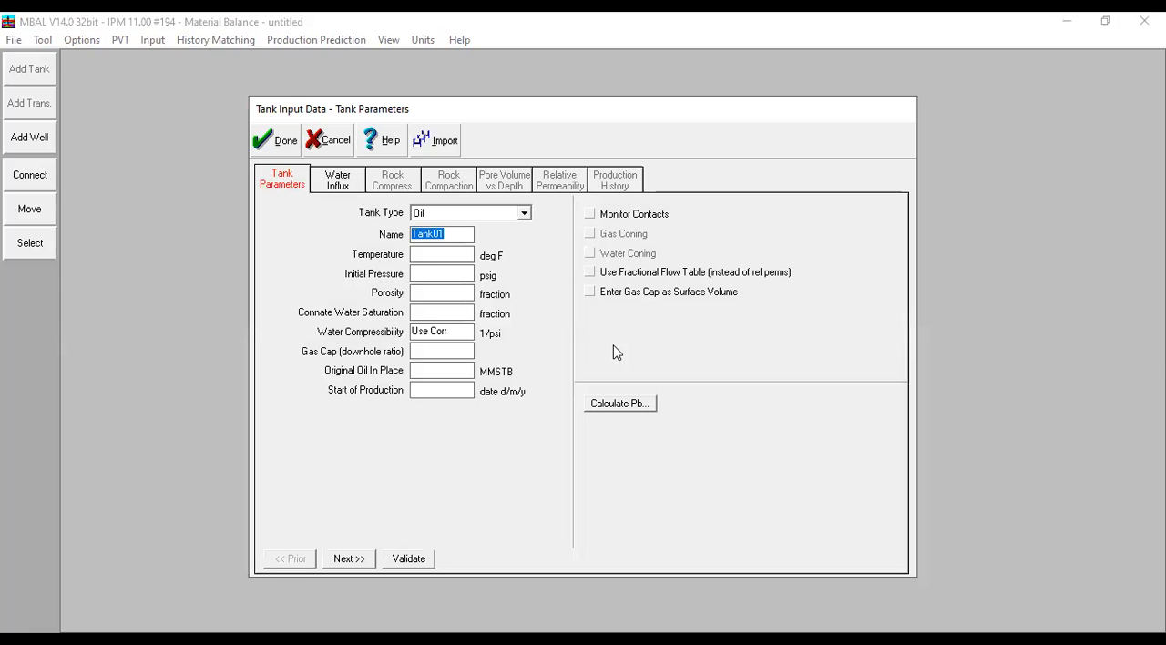
{"action": "type", "text": "R"}
{"action": "key", "text": "BackSpace"}
{"action": "type", "text": "Oil"}
- Set the tank temperature to 250 deg F, initial pressure to 4000 psig, porosity to 0,25 and connate water saturation to 0,25
{"action": "left_click", "coordinate": [437, 258]}
{"action": "type", "text": "250"}
{"action": "key", "text": "Tab"}
{"action": "type", "text": "4000"}
{"action": "key", "text": "Tab"}
{"action": "type", "text": "0,25"}
{"action": "key", "text": "Tab"}
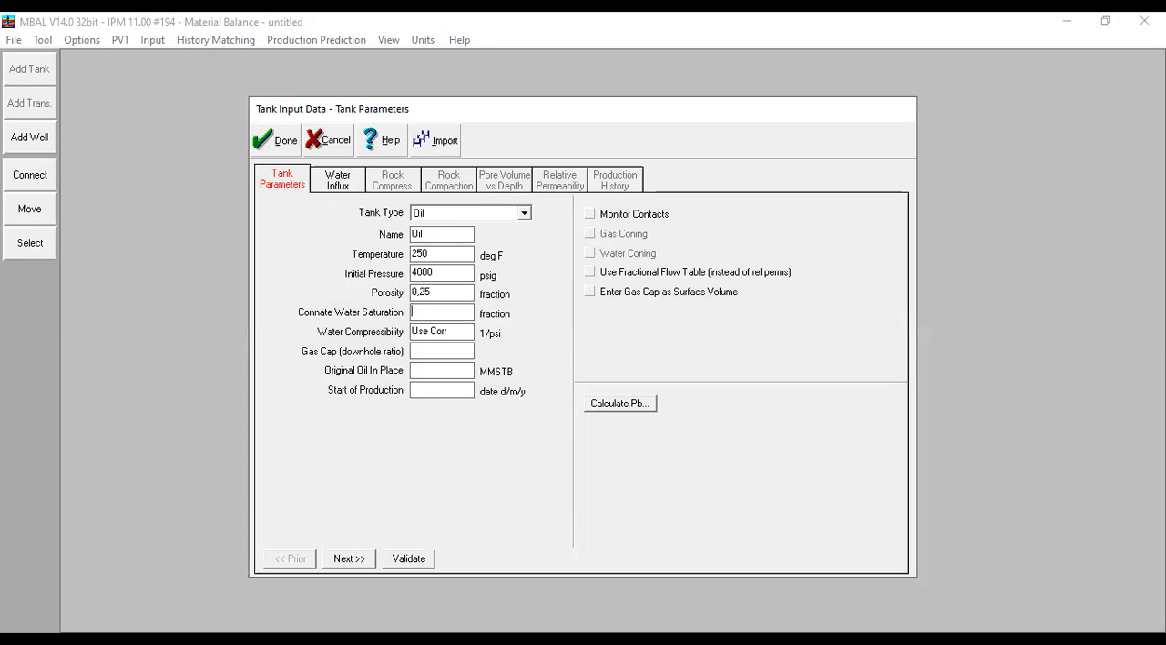
{"action": "type", "text": "0,25"}
{"action": "key", "text": "Tab"}
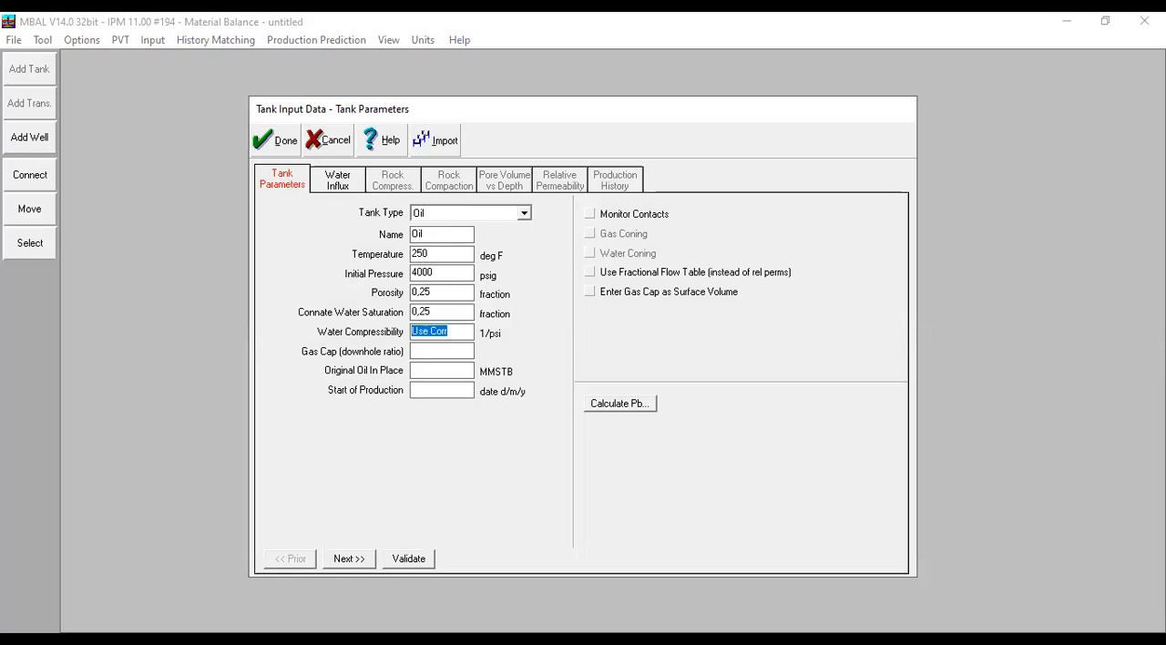
- Set the tank's water compressibility to 3e-6 1/psi and the gas cap ratio to 0
{"action": "type", "text": "3e-6"}
{"action": "left_click", "coordinate": [446, 355]}
{"action": "type", "text": "0"}
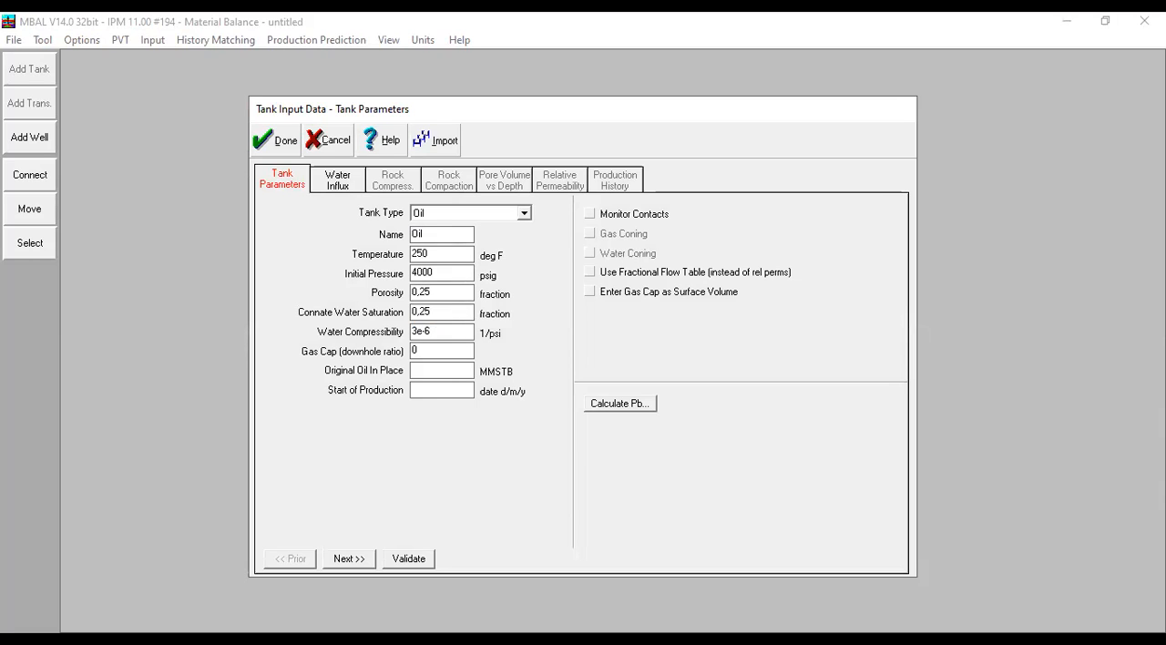
- Set the original oil in place to 180 MMSTB, the start of production to 01/01/1995, and enable monitoring of contacts
{"action": "key", "text": "Tab"}
{"action": "type", "text": "180"}
{"action": "type", "text": "01/01/1"}
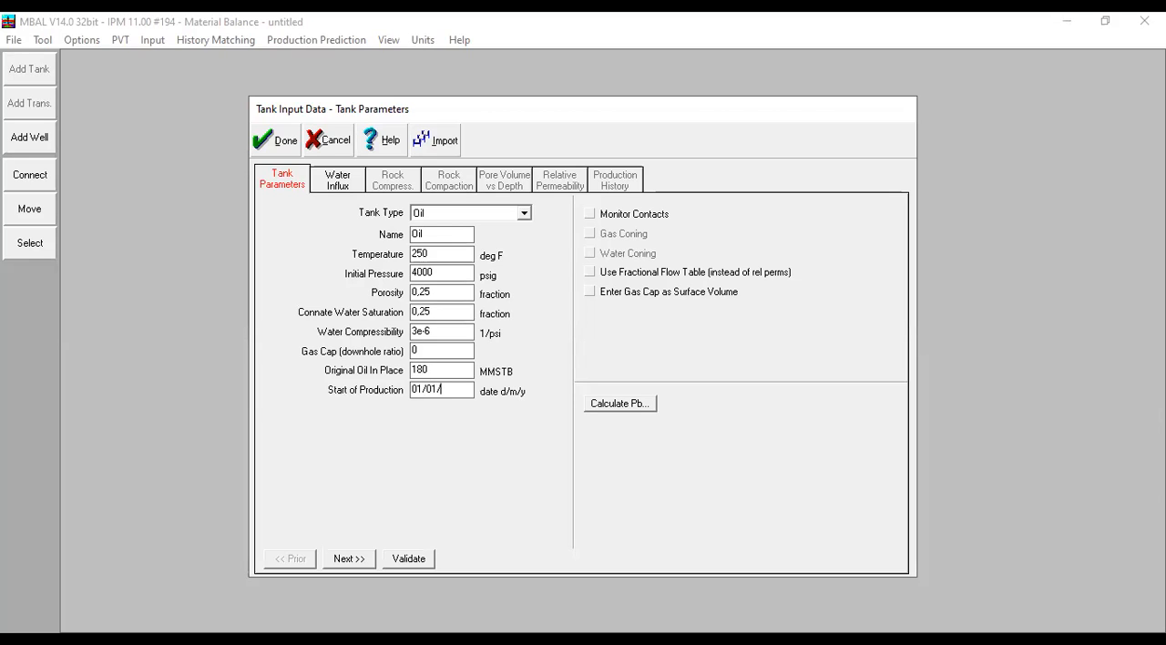
{"action": "type", "text": "995"}
{"action": "left_click", "coordinate": [590, 217]}
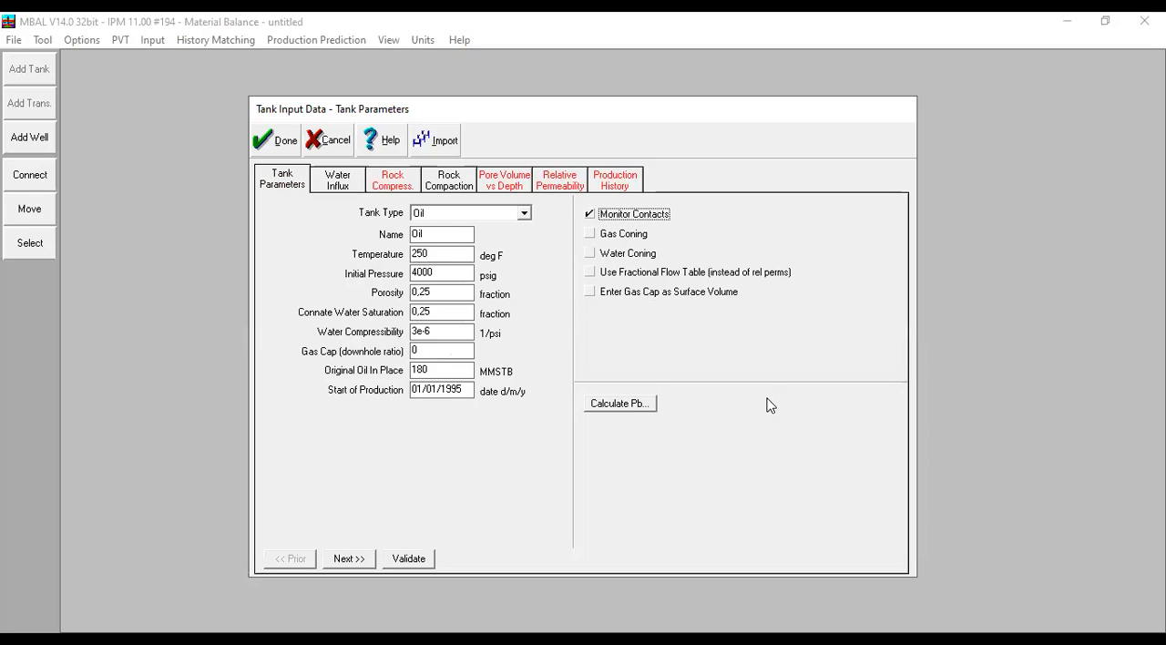
- Keep the water influx model at None and take the rock compressibility from correlation
{"action": "left_click", "coordinate": [337, 189]}
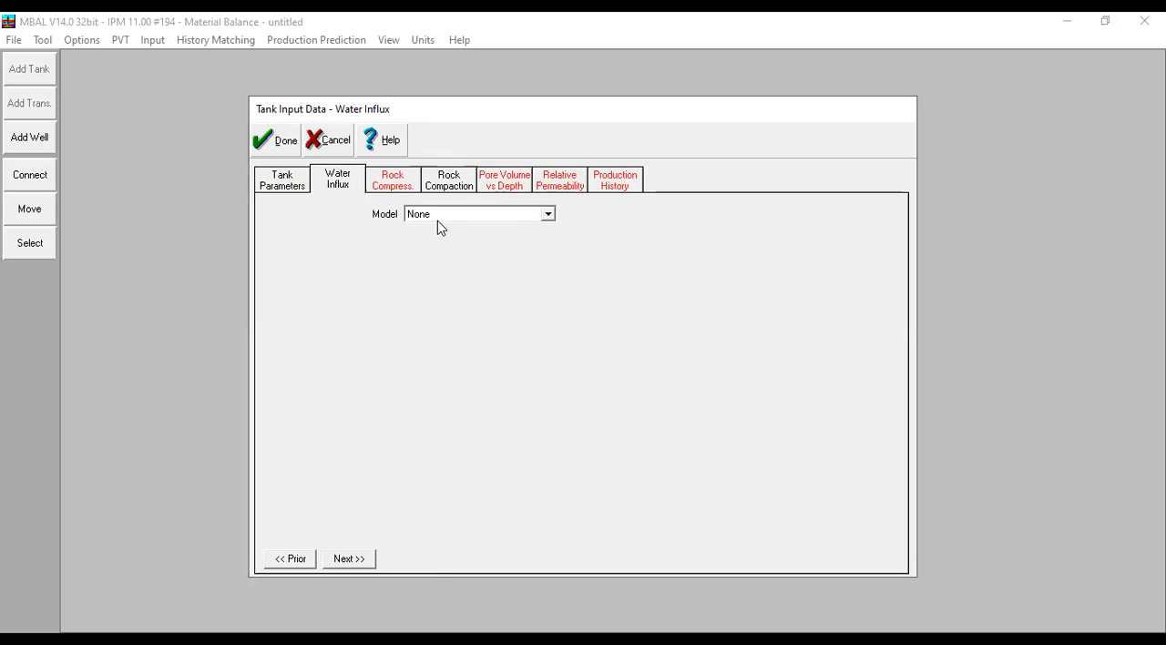
{"action": "left_click", "coordinate": [383, 189]}
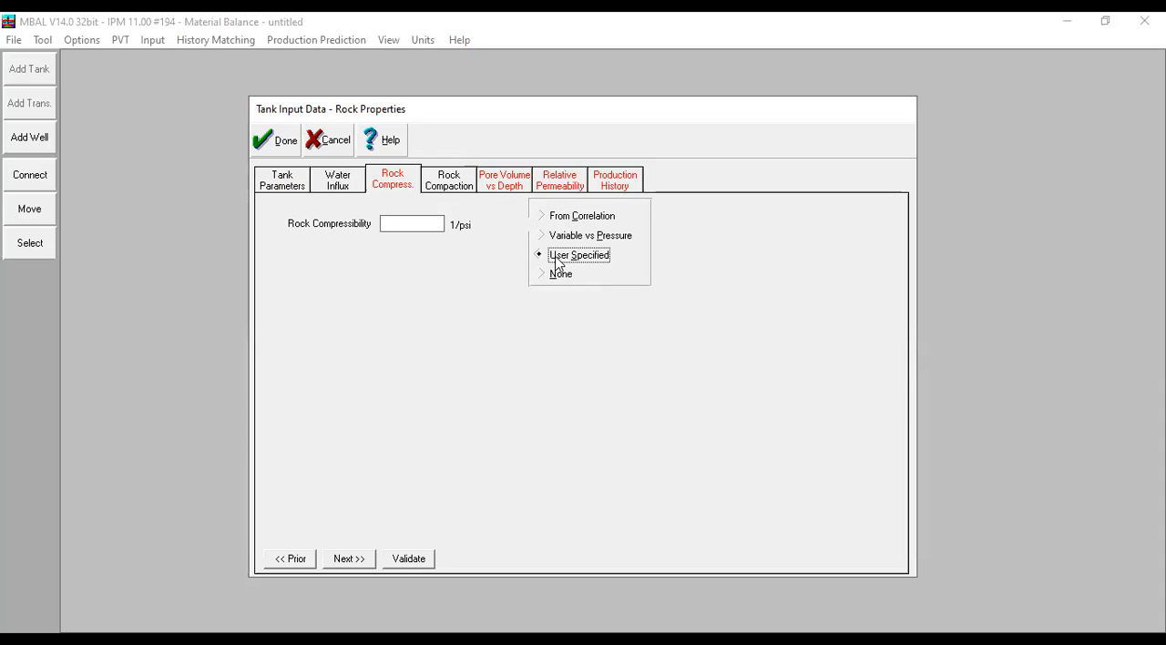
{"action": "left_click", "coordinate": [548, 219]}
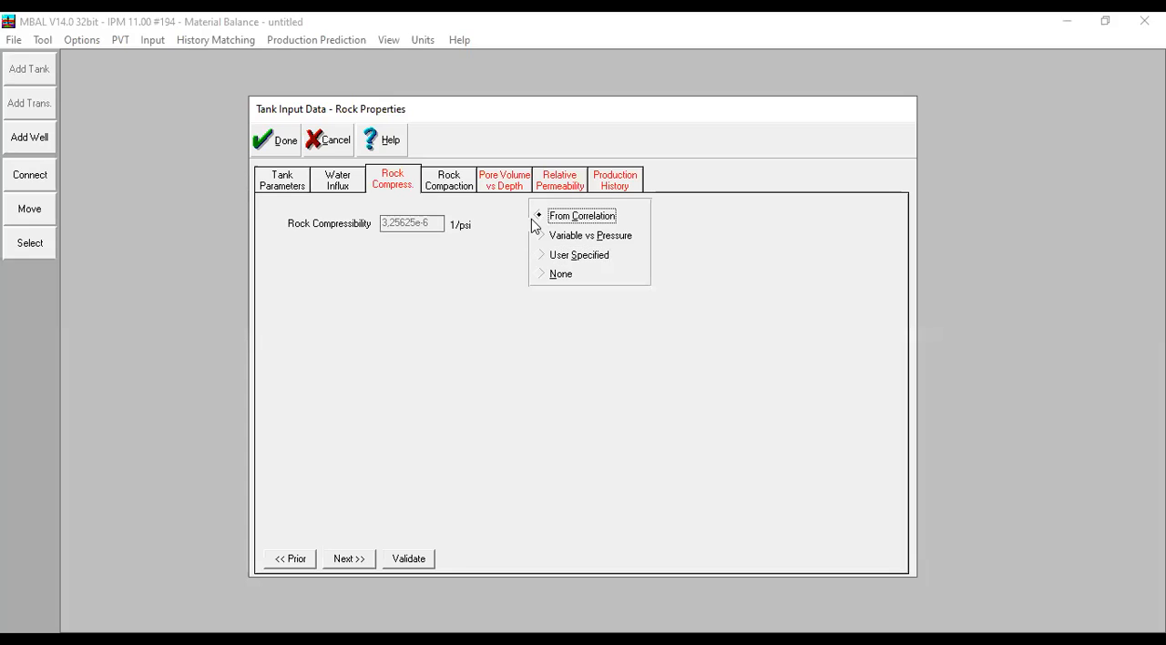
- Leave rock compaction disabled and paste the copied pore volume versus depth table, from 0 at 5000 feet to 1 at 11831,8 feet
{"action": "left_click", "coordinate": [440, 189]}
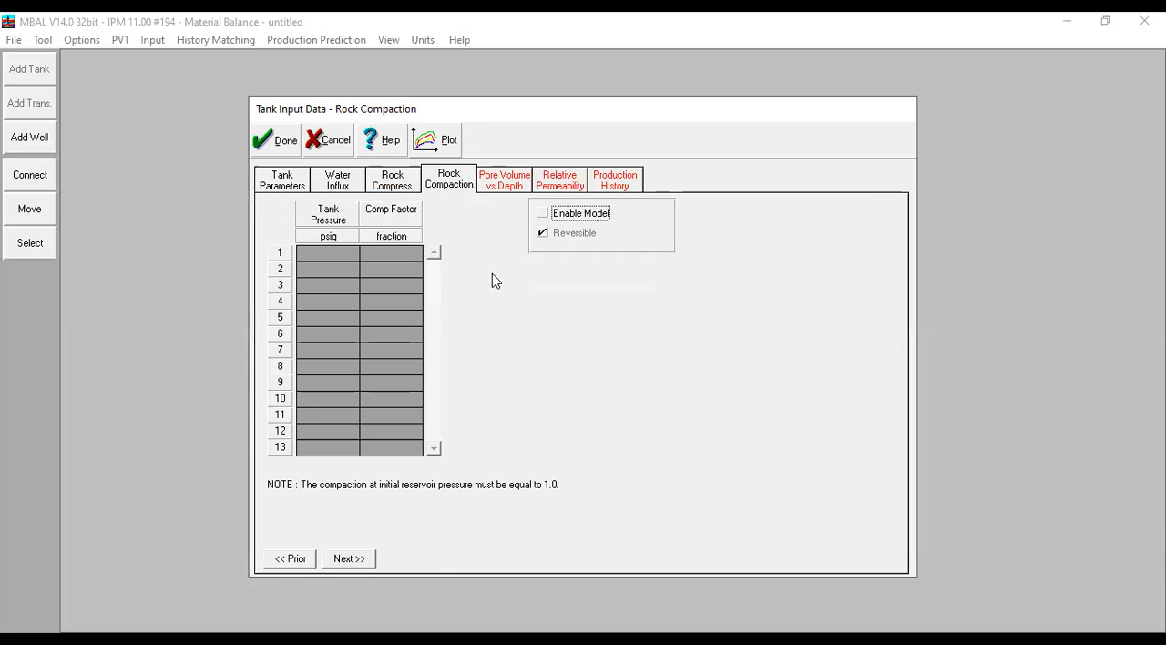
{"action": "left_click", "coordinate": [515, 185]}
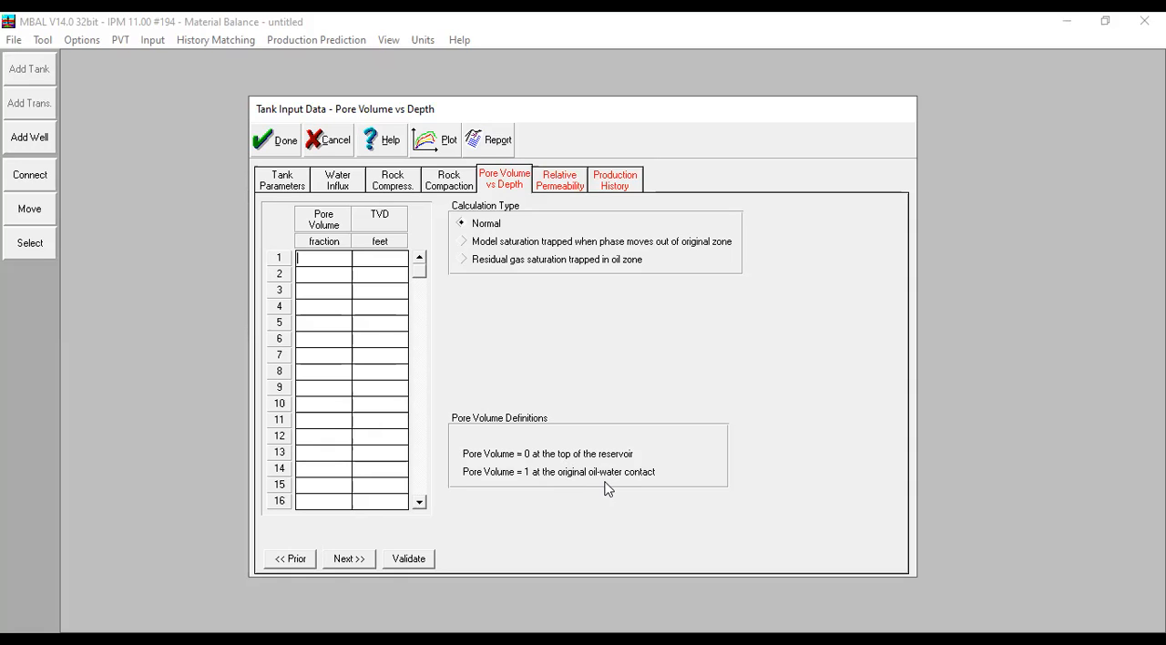
{"action": "type", "text": "0"}
{"action": "key", "text": "Tab"}
{"action": "key", "text": "alt+Tab"}
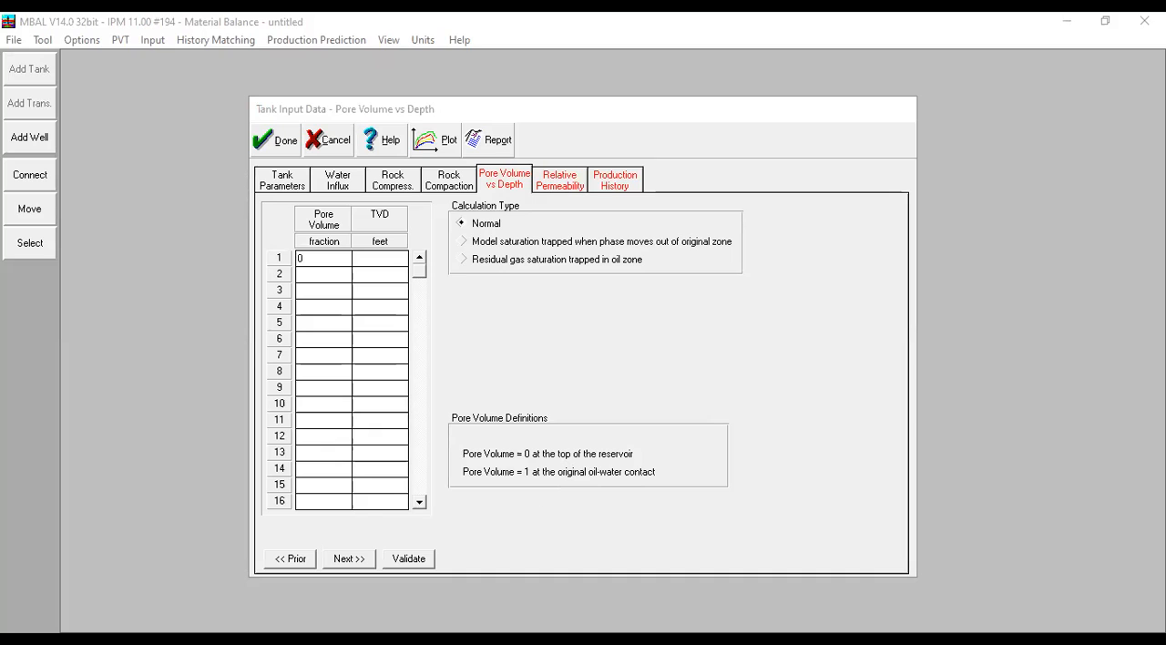
{"action": "left_click", "coordinate": [325, 241]}
{"action": "left_click", "coordinate": [374, 306]}
{"action": "left_click", "coordinate": [306, 261]}
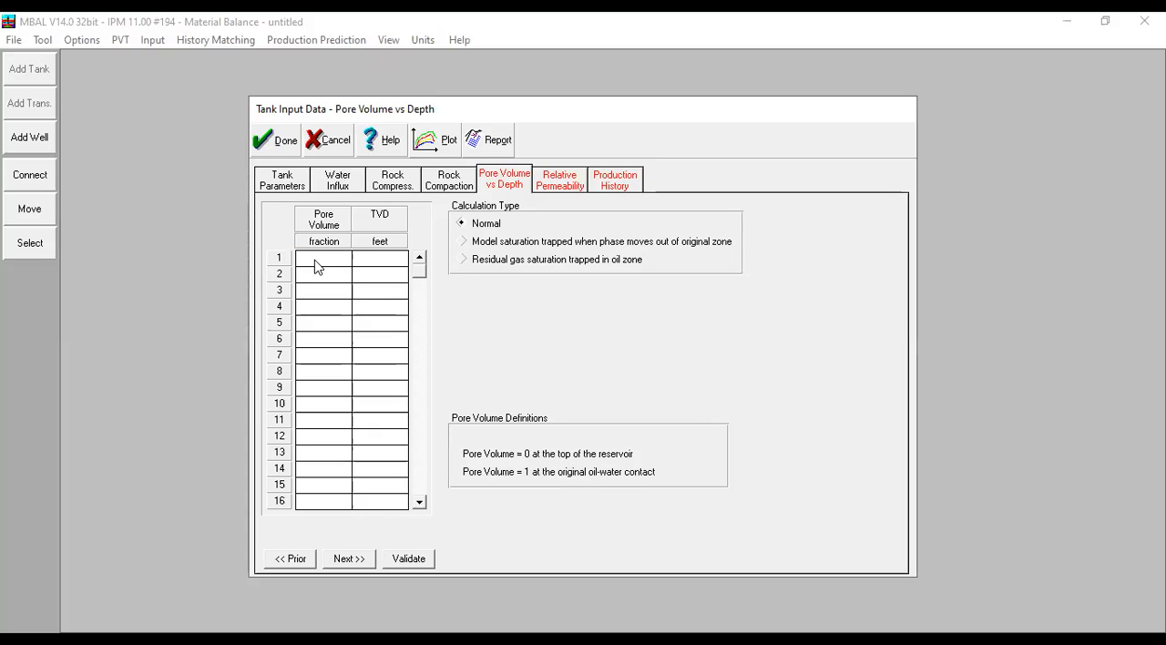
{"action": "right_click", "coordinate": [314, 261]}
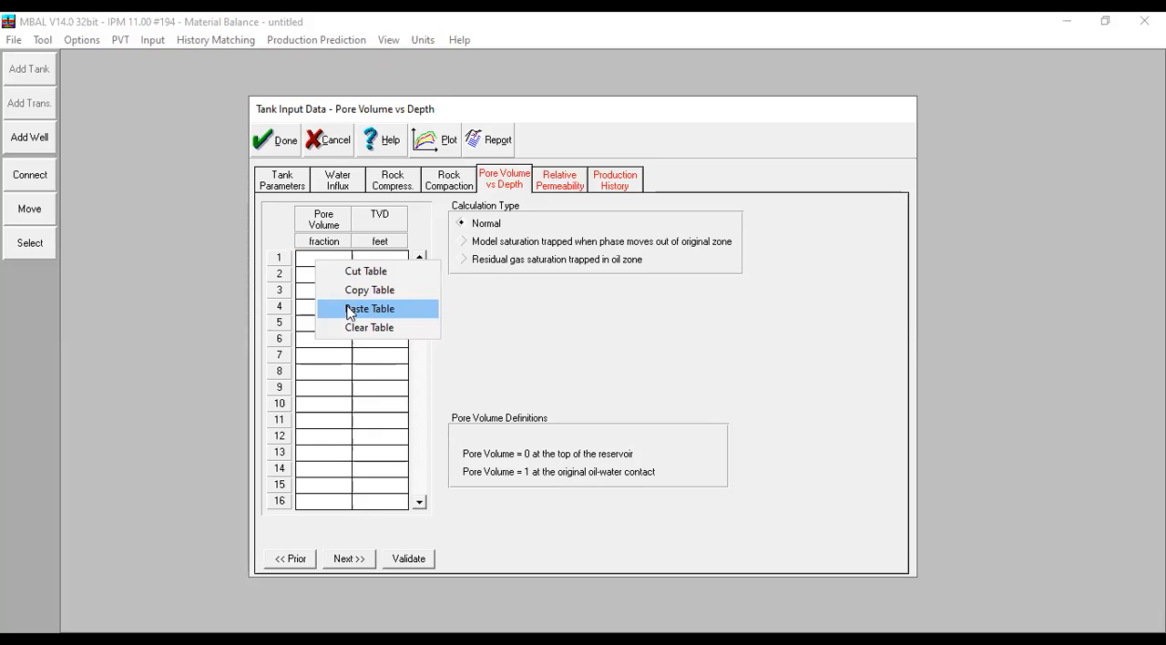
{"action": "left_click", "coordinate": [346, 310]}
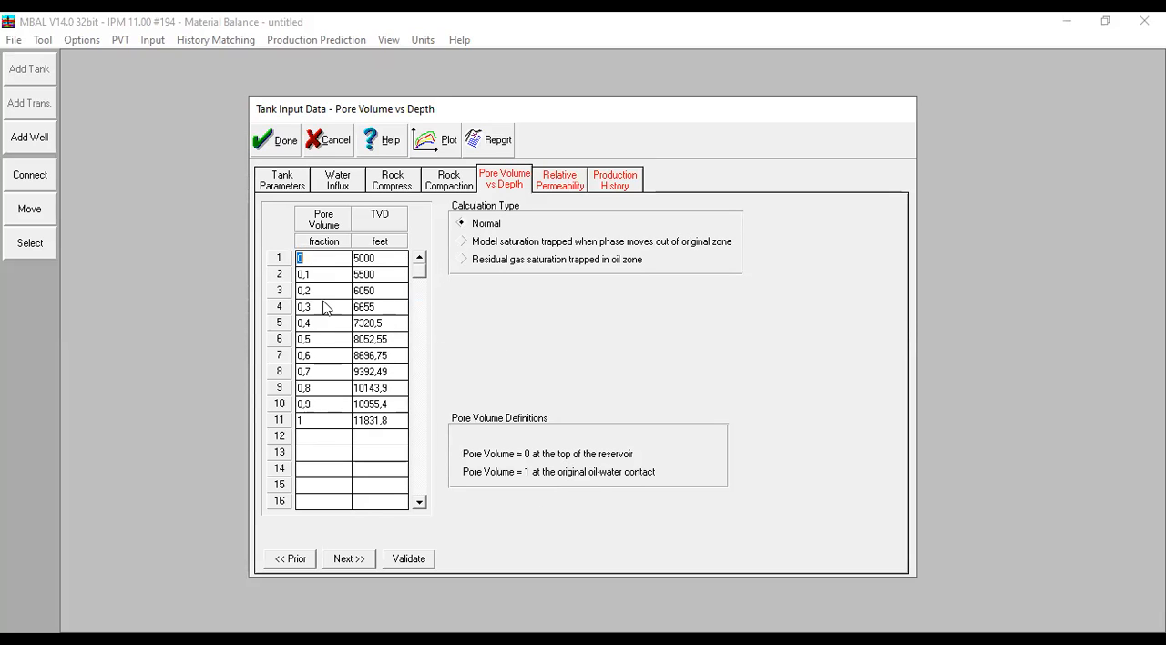
{"action": "left_click", "coordinate": [324, 278]}
{"action": "left_click", "coordinate": [394, 260]}
{"action": "left_click", "coordinate": [361, 422]}
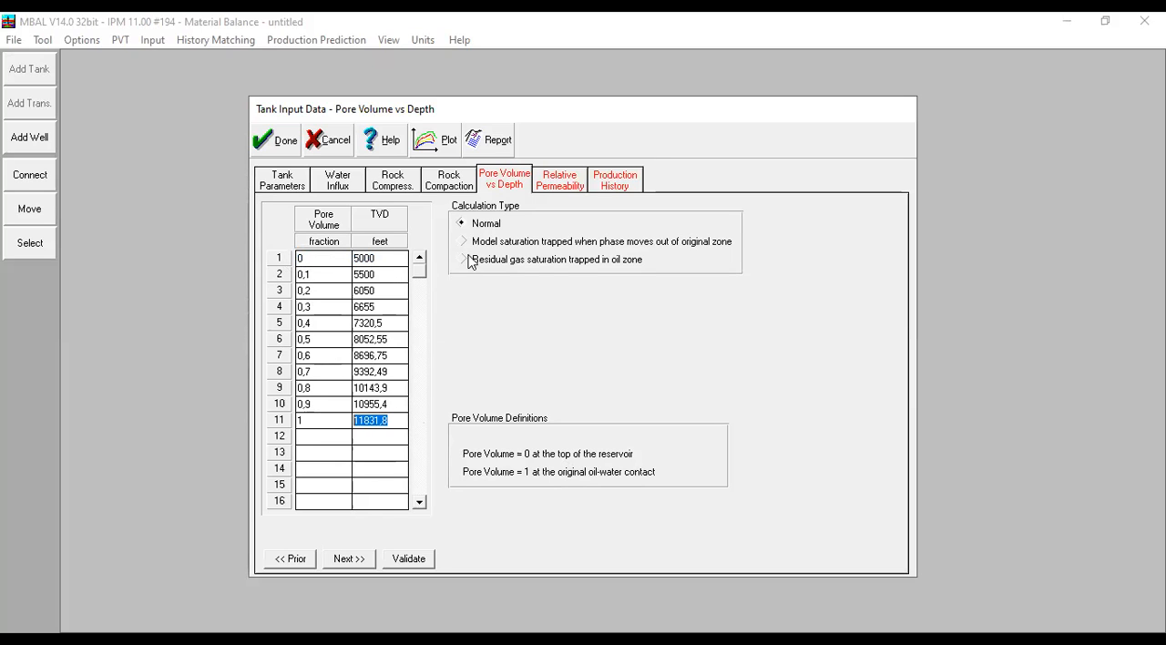
- Paste the copied Corey relative permeability table with Krw 0,25/0,8/0,81119, Kro 0,15/0,612727/3,6108 and Krg 0,05/0,9/1
{"action": "left_click", "coordinate": [549, 188]}
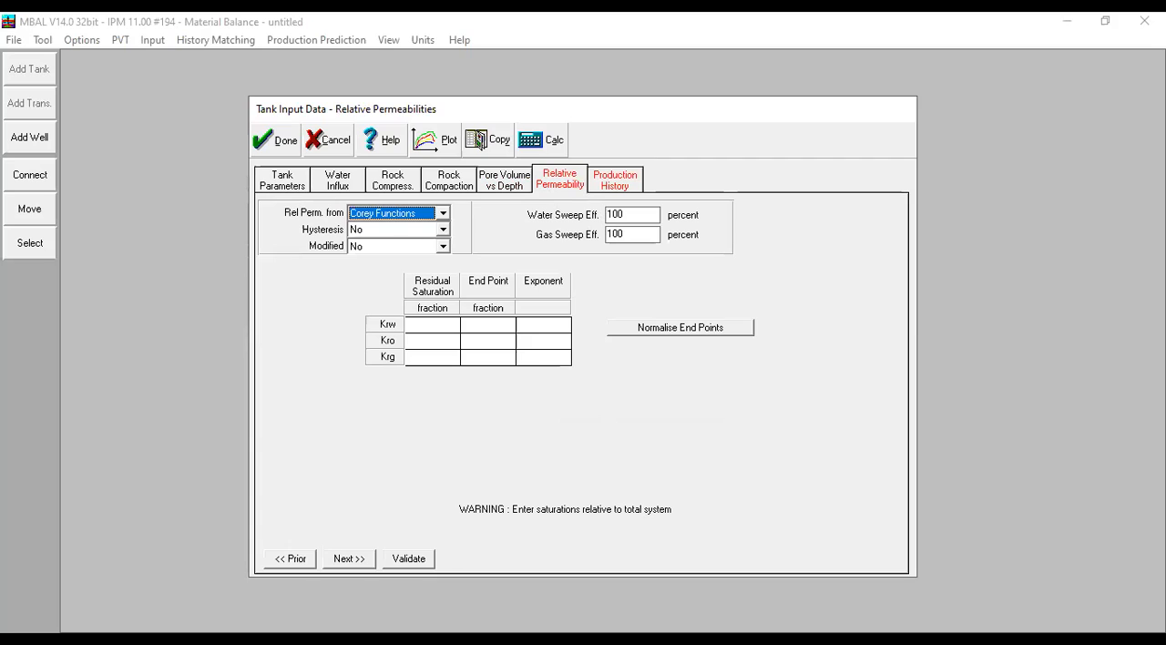
{"action": "key", "text": "alt+Tab"}
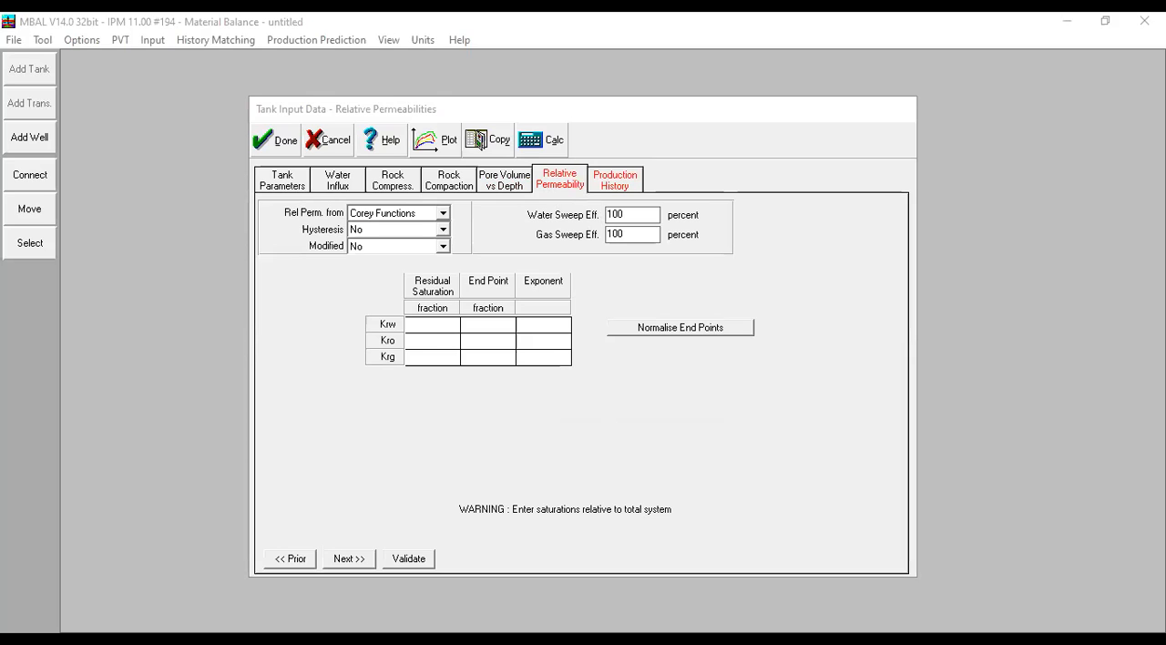
{"action": "right_click", "coordinate": [429, 331]}
{"action": "left_click", "coordinate": [474, 378]}
{"action": "left_click", "coordinate": [438, 347]}
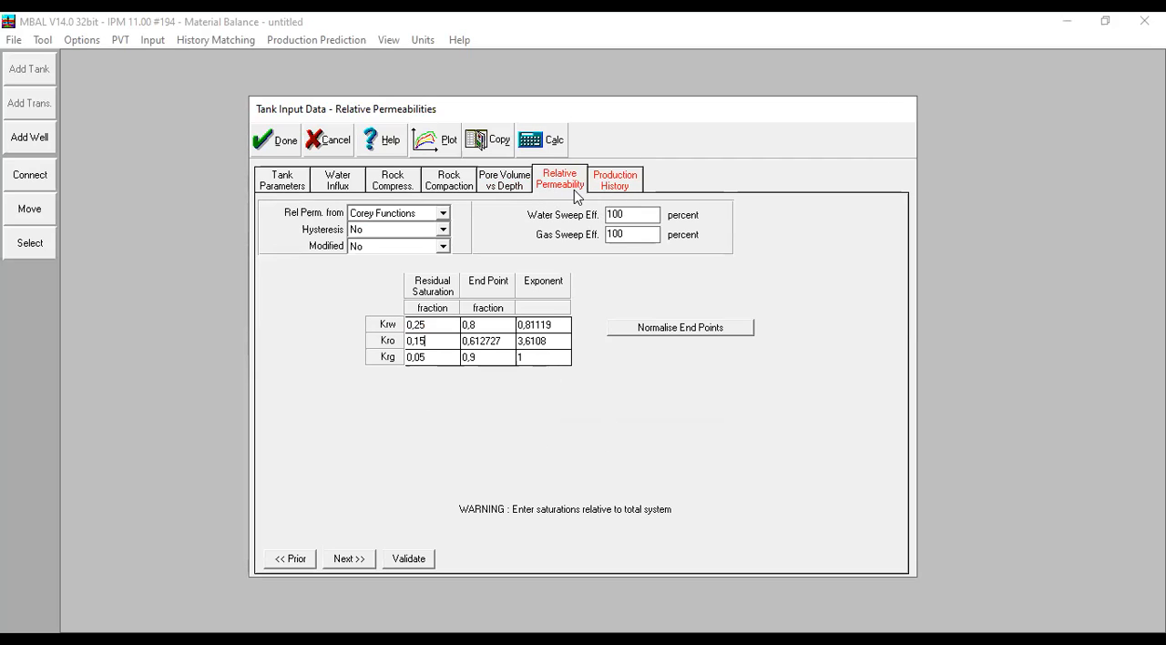
- Paste the copied production history table of dates, reservoir pressures and cumulative oil, gas and water production, starting at 01/01/1995 and 4000 psig
{"action": "left_click", "coordinate": [619, 188]}
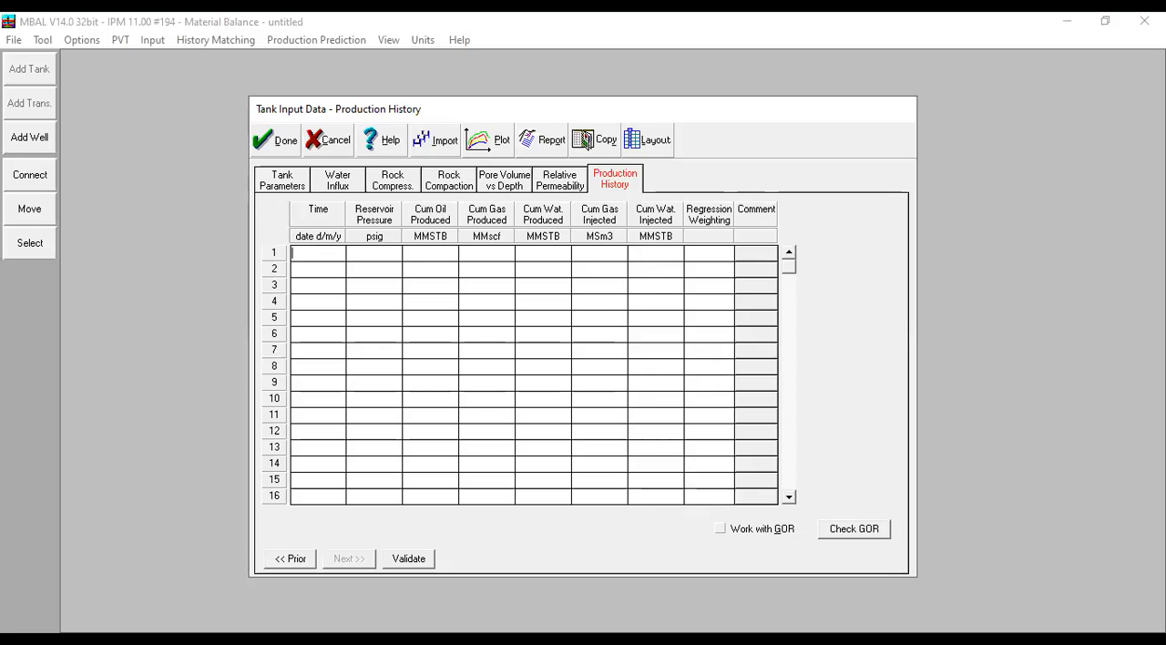
{"action": "key", "text": "alt+Tab"}
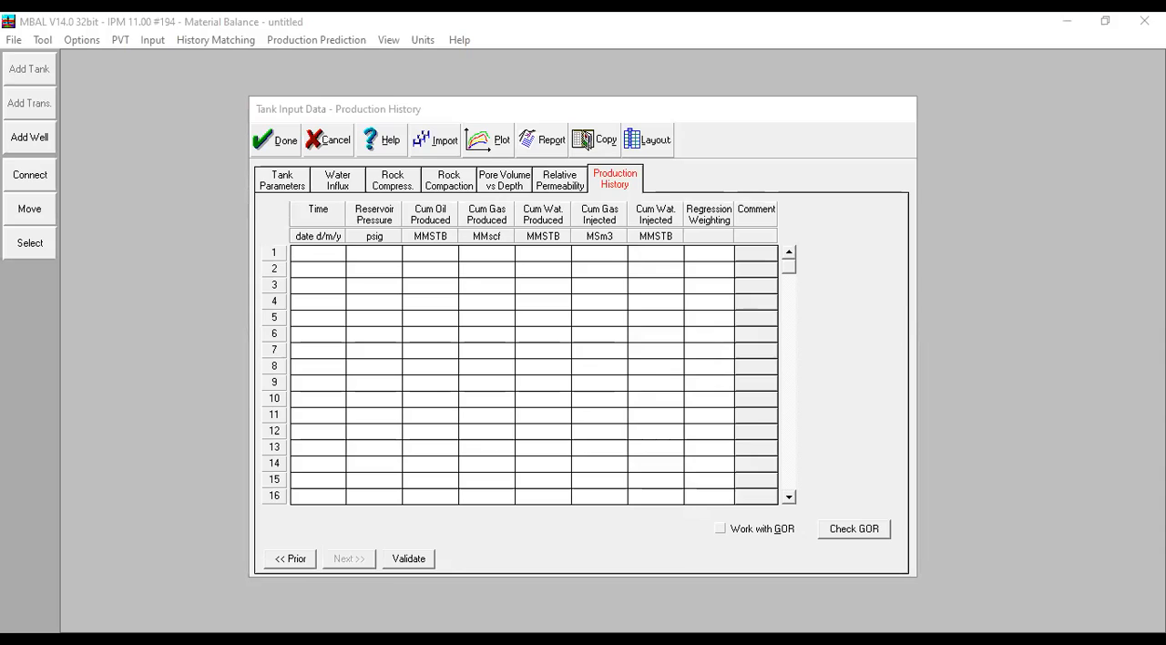
{"action": "left_click", "coordinate": [354, 271]}
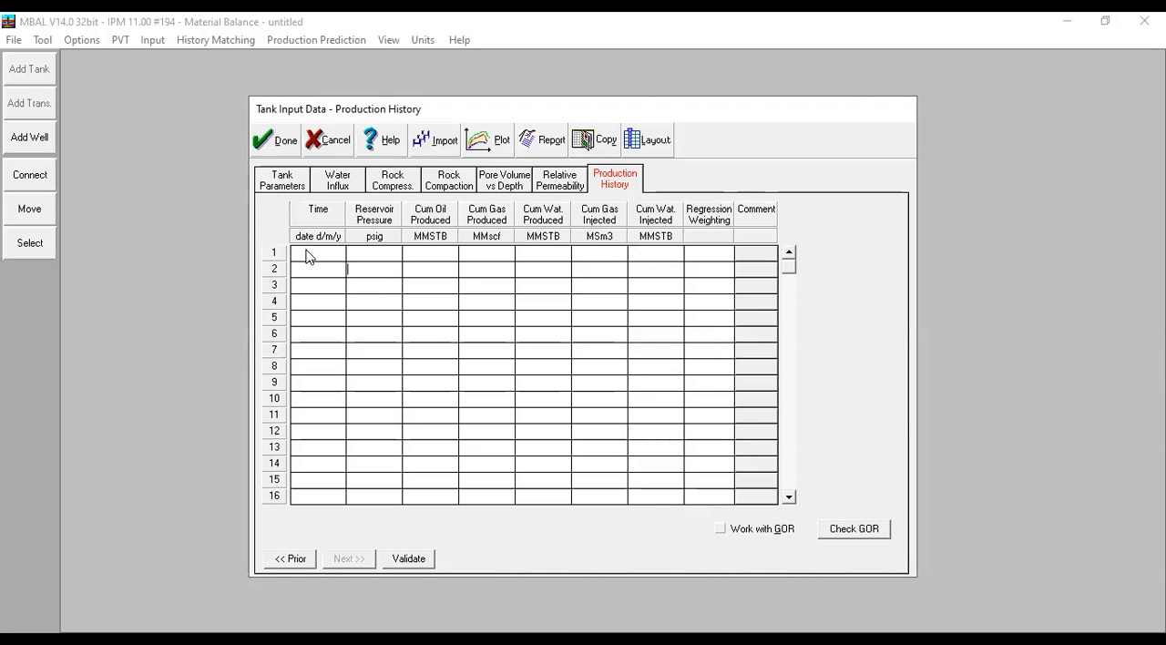
{"action": "right_click", "coordinate": [306, 252]}
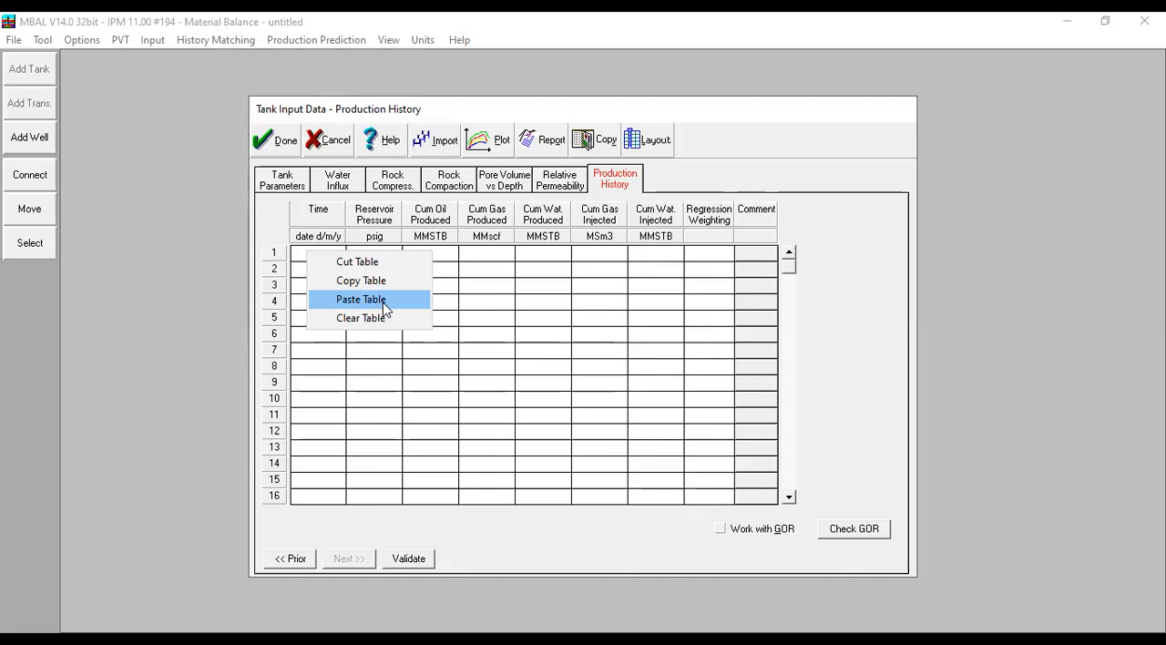
{"action": "left_click", "coordinate": [382, 308]}
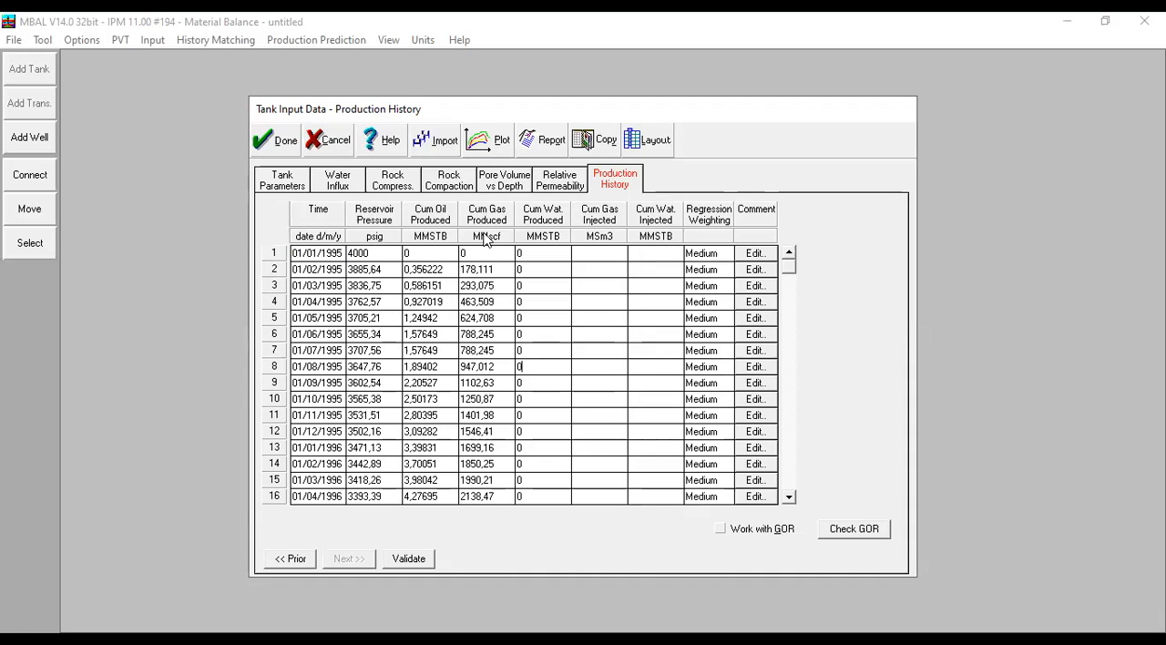
- Review the reservoir pressure entries in the production history table row by row
{"action": "left_click", "coordinate": [391, 271]}
{"action": "left_click", "coordinate": [392, 291]}
{"action": "left_click", "coordinate": [389, 308]}
{"action": "left_click", "coordinate": [397, 325]}
{"action": "left_click", "coordinate": [392, 341]}
{"action": "key", "text": "Page_Down"}
{"action": "left_click", "coordinate": [789, 293]}
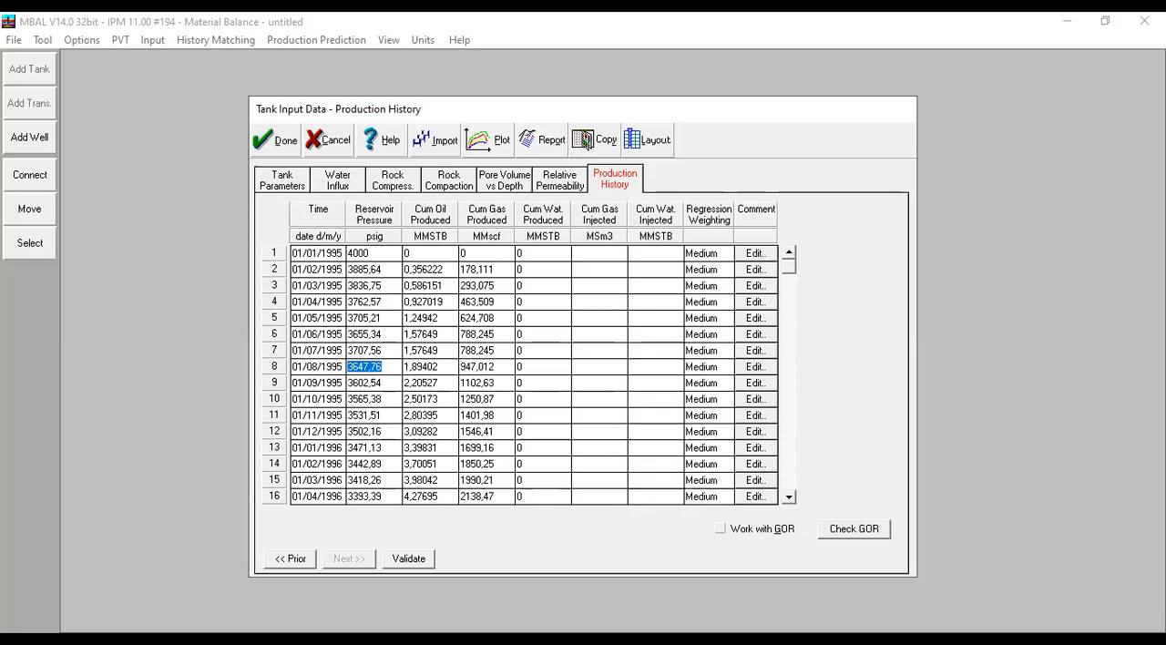
{"action": "key", "text": "alt+Tab"}
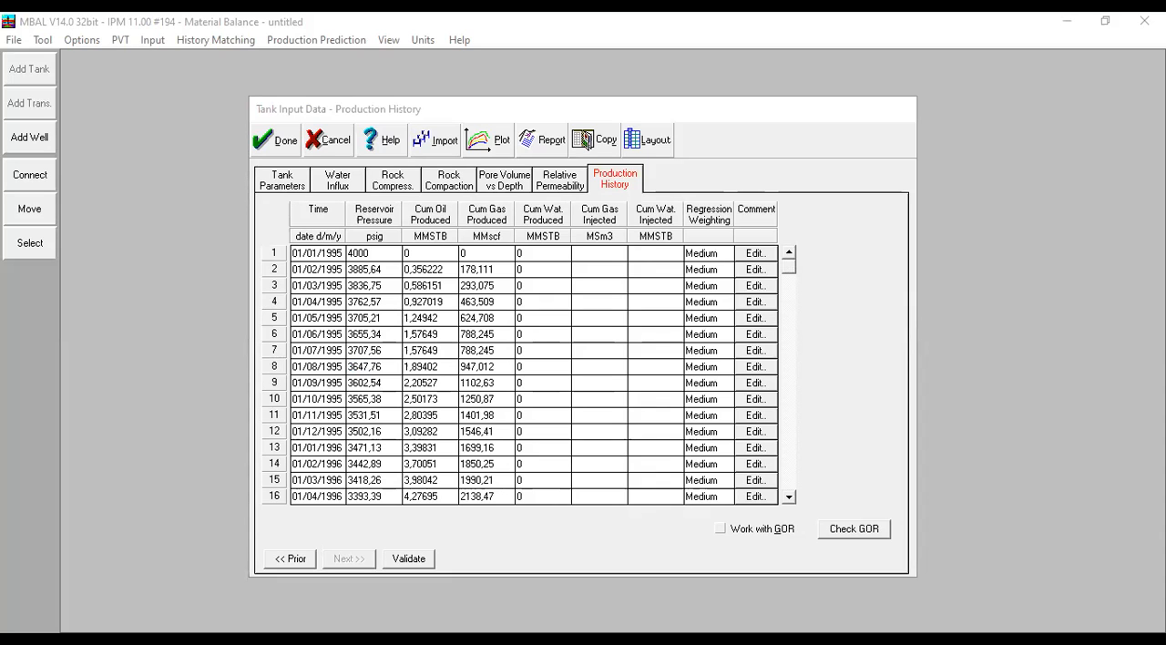
{"action": "key", "text": "alt+Tab"}
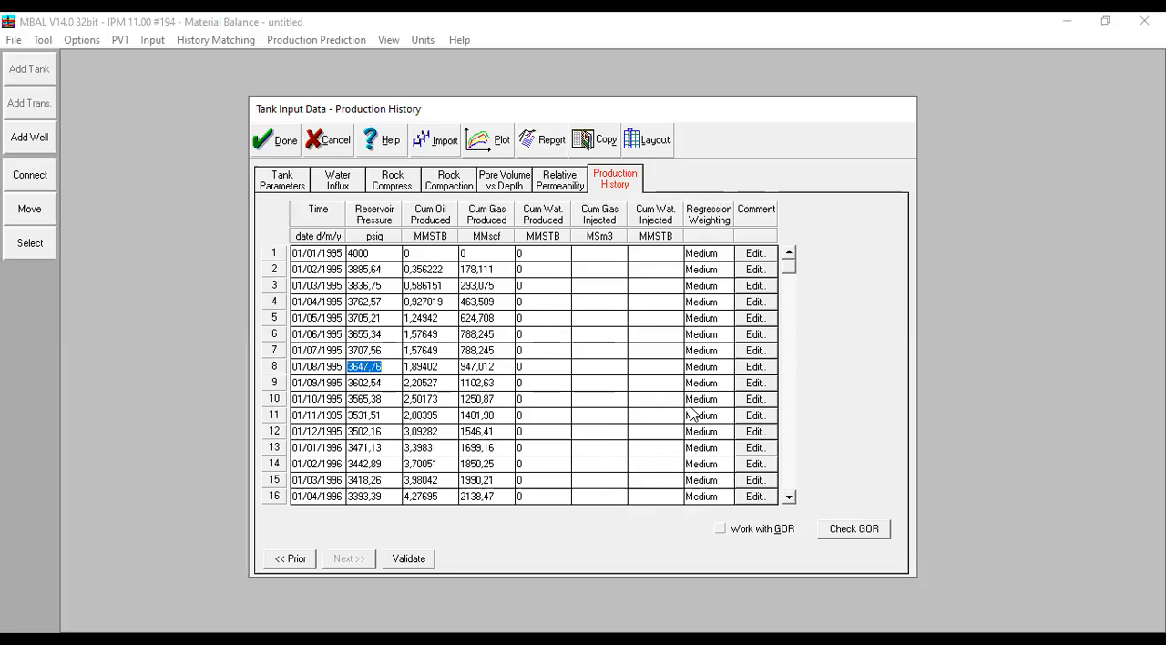
{"action": "left_click", "coordinate": [398, 251]}
- Check the plot of reservoir pressure and cumulative oil production, then validate the production history and accept the tank data
{"action": "left_click", "coordinate": [480, 146]}
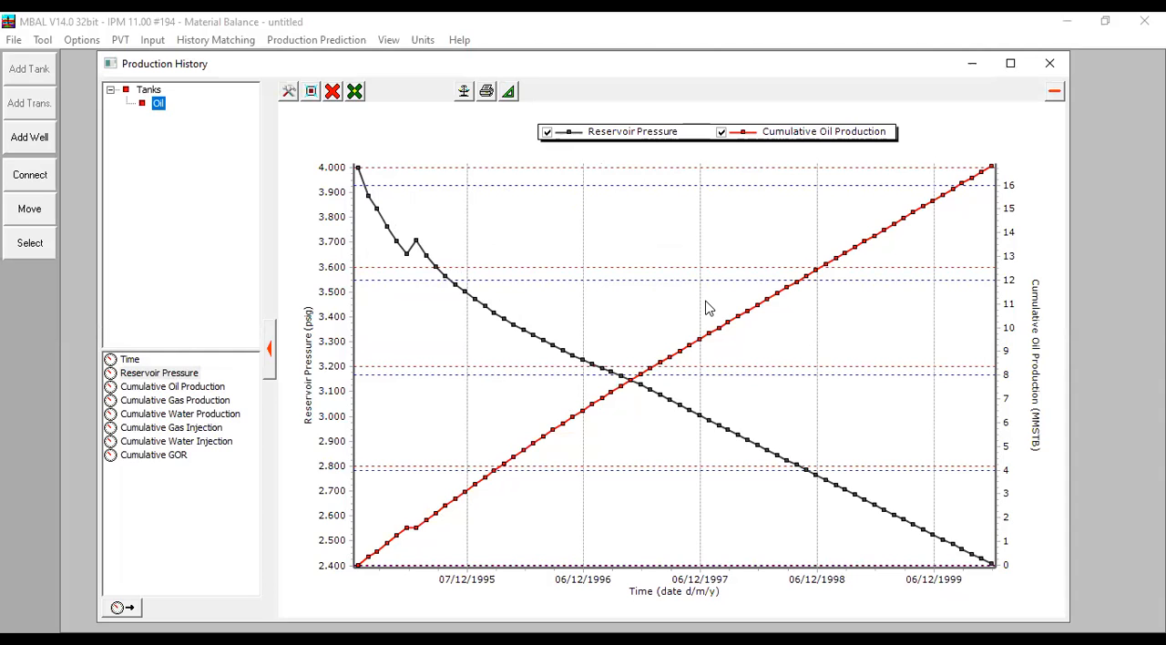
{"action": "left_click", "coordinate": [1050, 63]}
{"action": "left_click", "coordinate": [412, 559]}
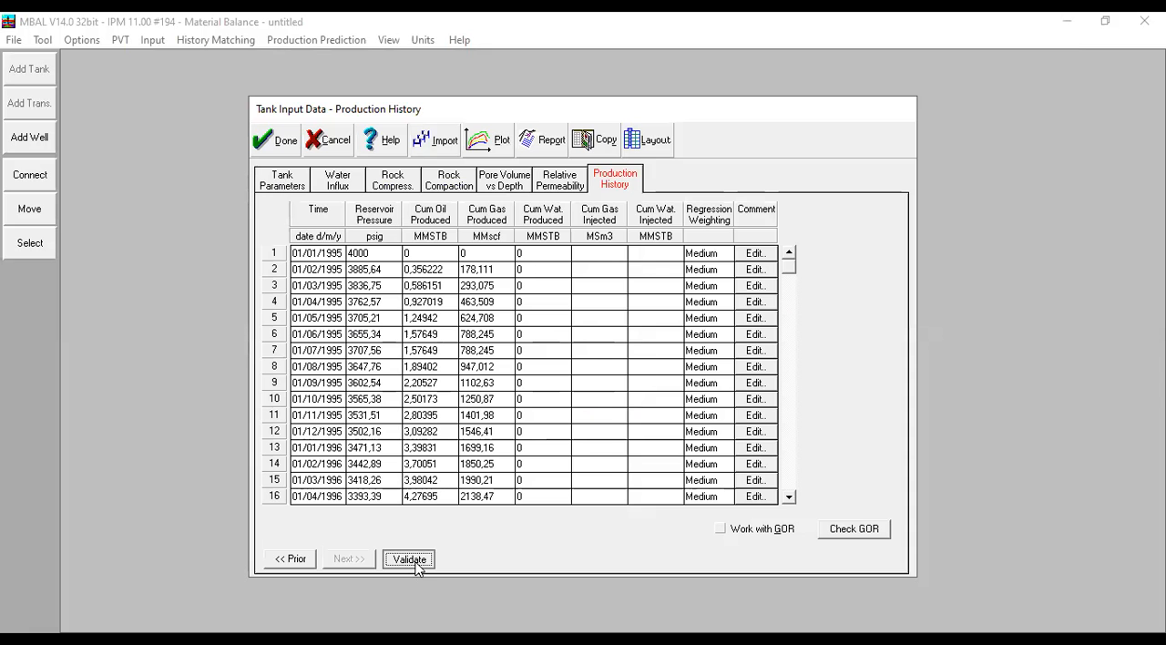
{"action": "left_click", "coordinate": [285, 151]}
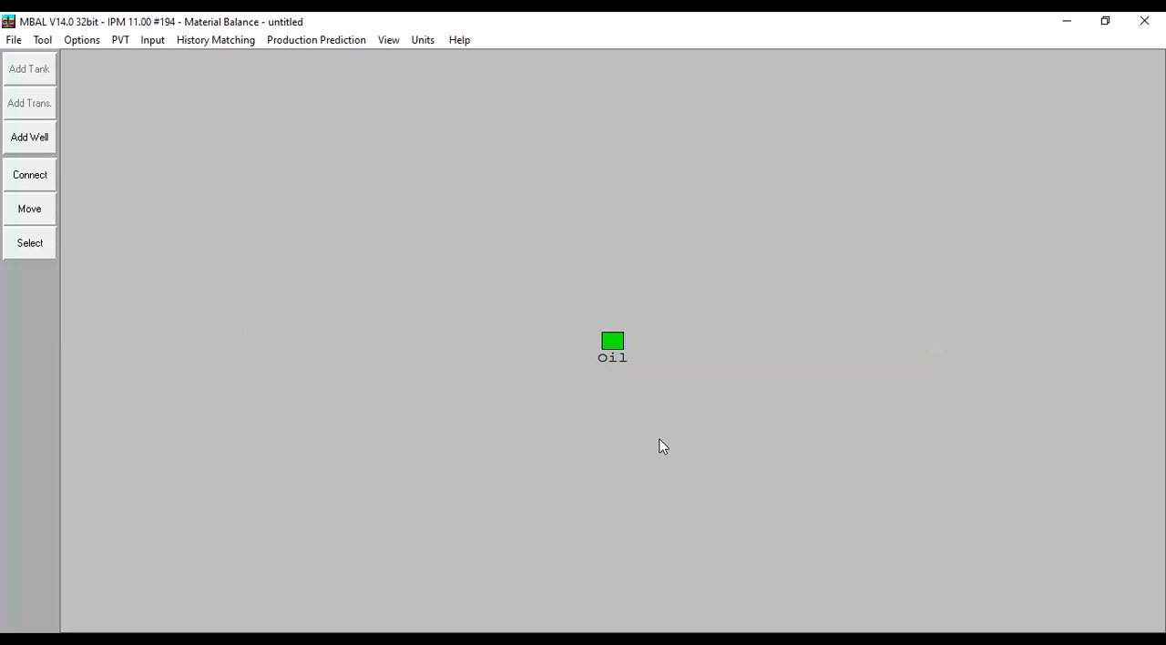
- Compare the calculated curve with the historical pressure points in the maximised Analytical Method plot, then close it
{"action": "left_click", "coordinate": [202, 46]}
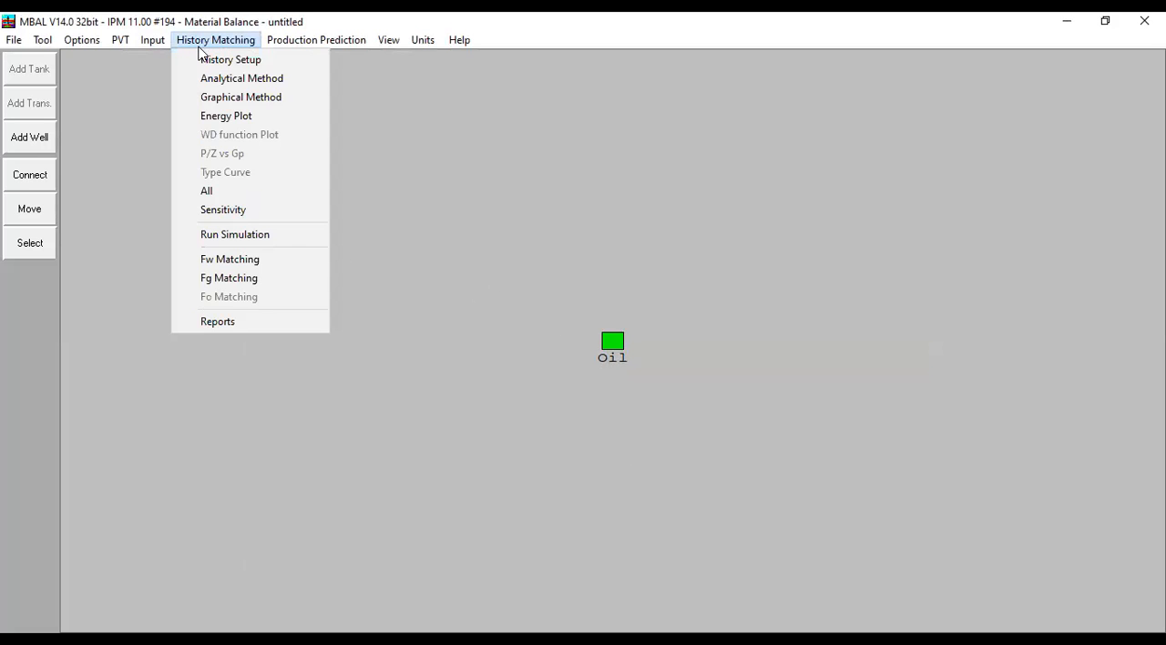
{"action": "left_click", "coordinate": [239, 79]}
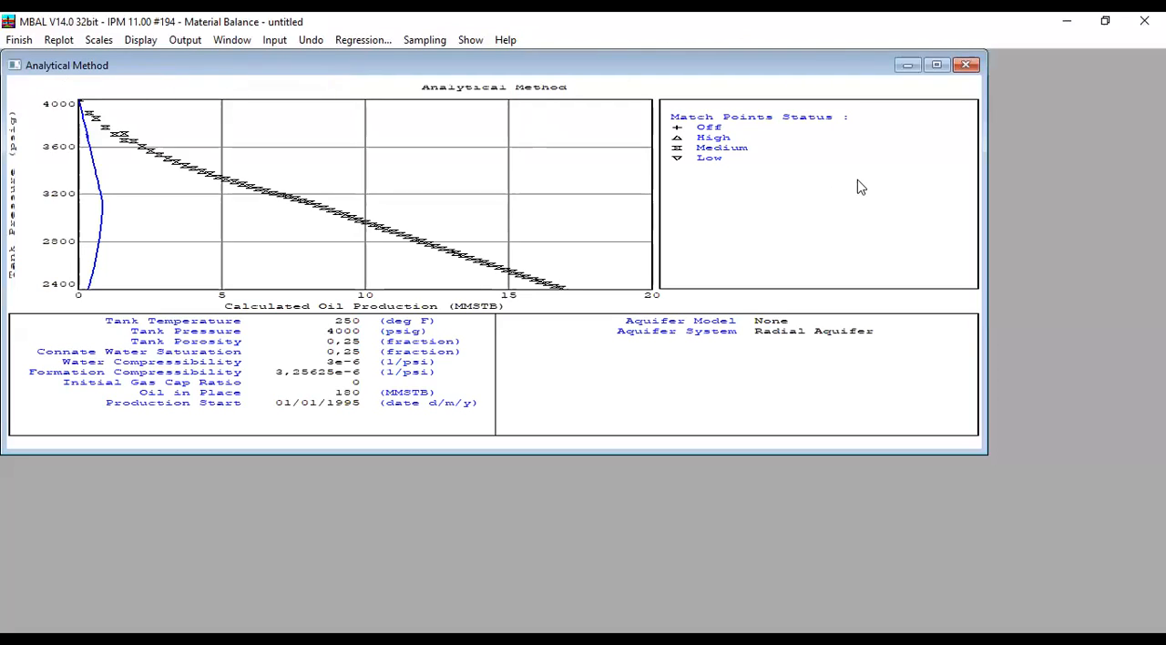
{"action": "left_click", "coordinate": [934, 66]}
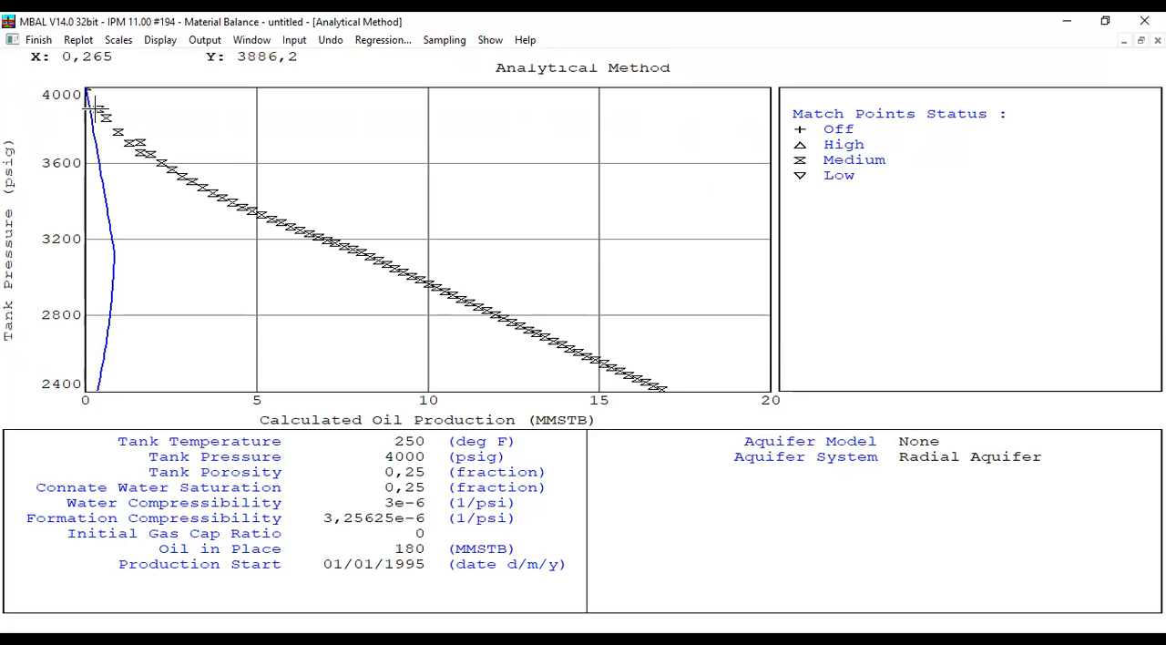
{"action": "mouse_move", "coordinate": [95, 108]}
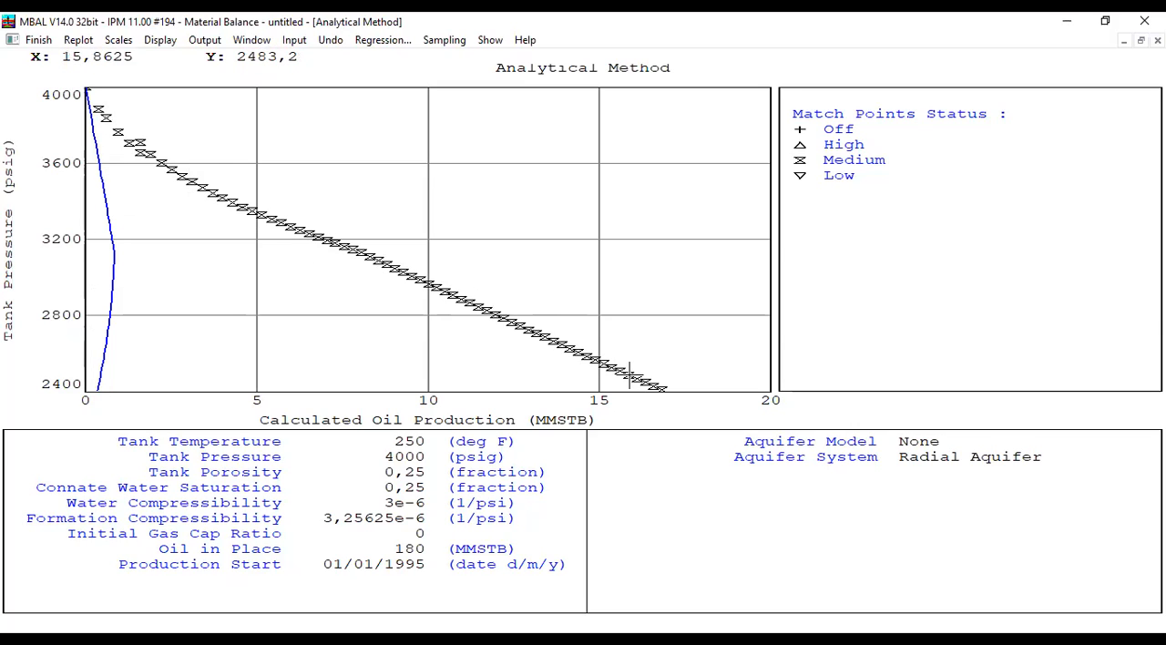
{"action": "mouse_move", "coordinate": [629, 374]}
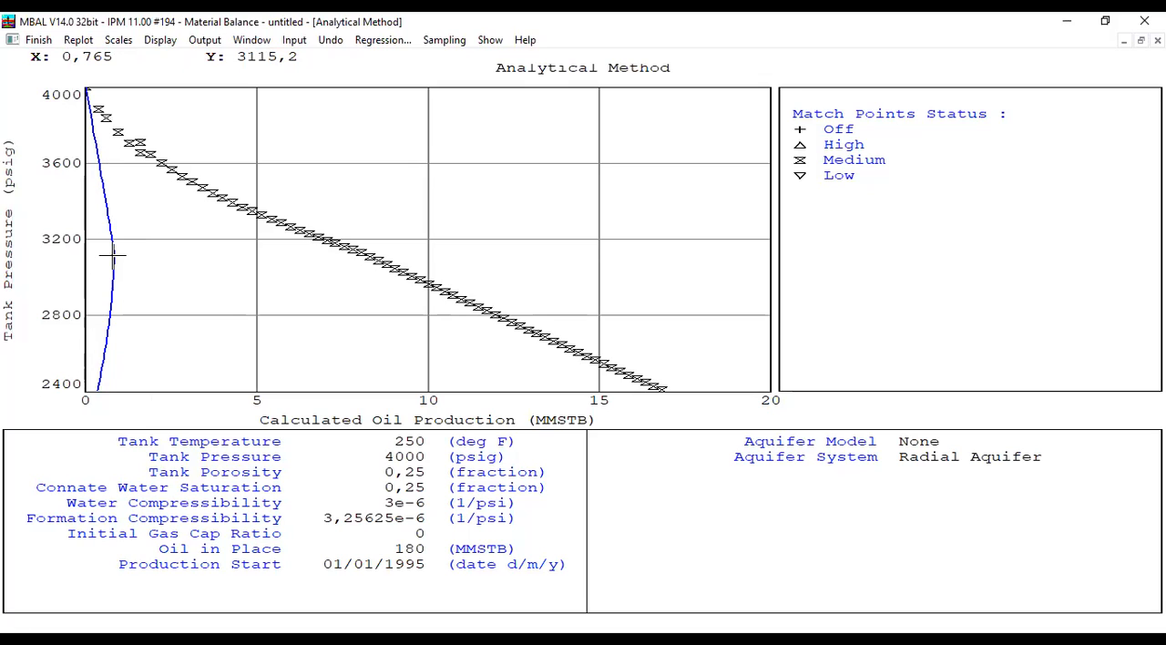
{"action": "left_click", "coordinate": [38, 40]}
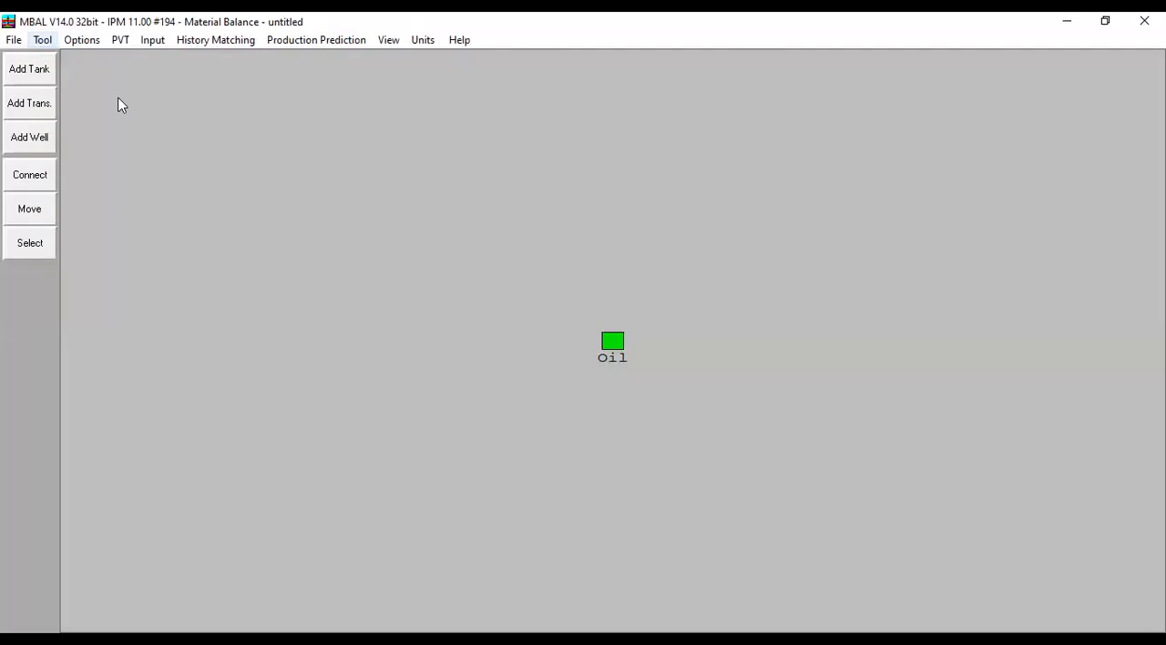
- Set the oil tank's water influx model to Hurst-van Everdingen-Modified
{"action": "double_click", "coordinate": [611, 343]}
{"action": "left_click", "coordinate": [338, 182]}
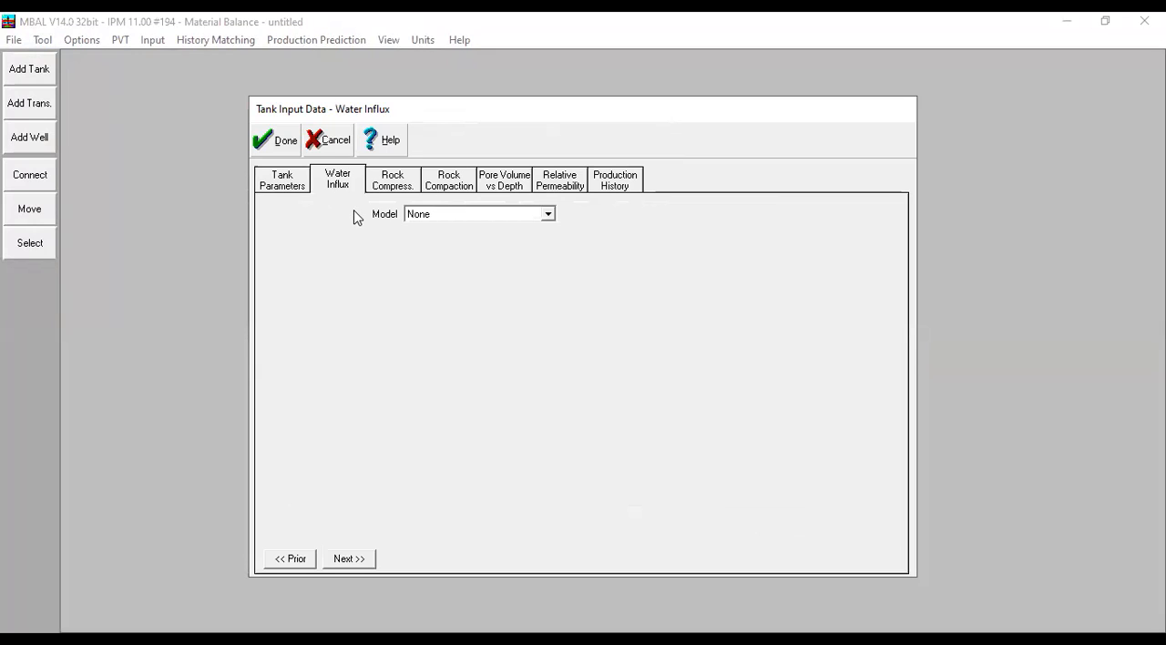
{"action": "left_click", "coordinate": [471, 215]}
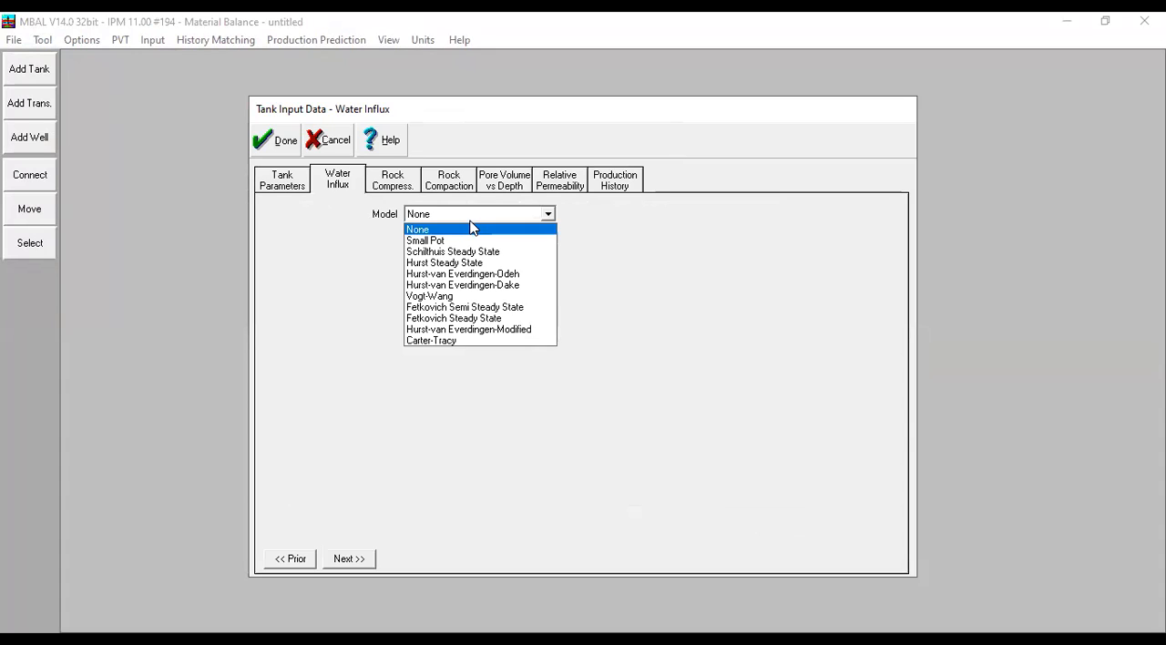
{"action": "left_click", "coordinate": [528, 333]}
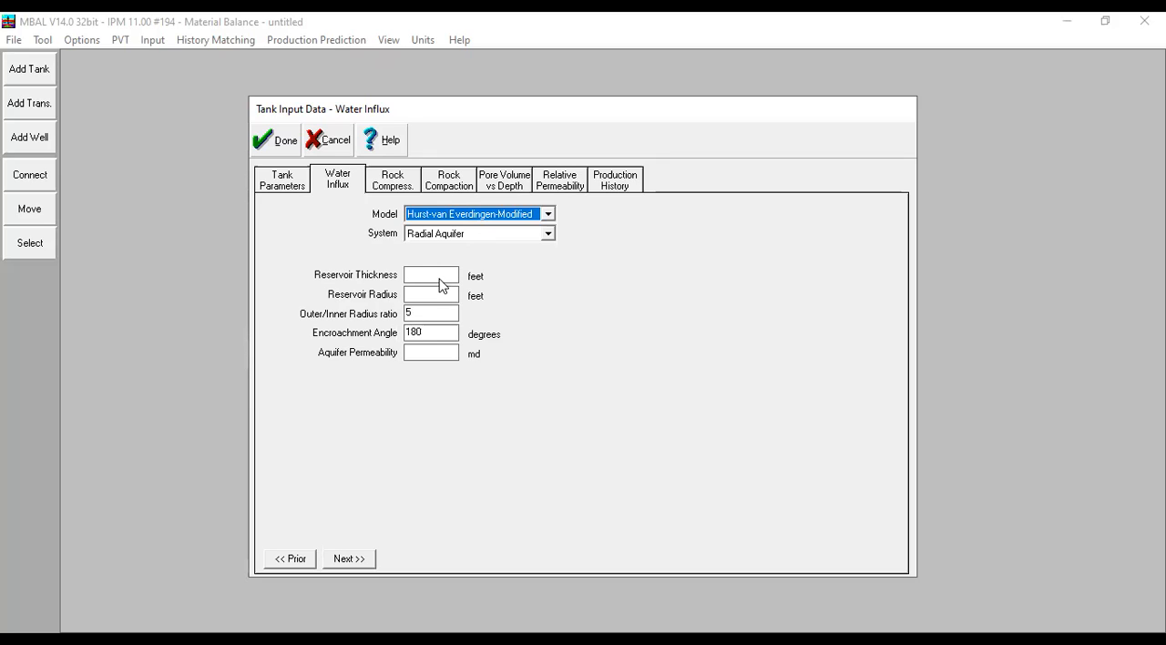
- Set the reservoir thickness to 250 feet and radius to 2500 feet, enter the aquifer permeability, and accept the tank data
{"action": "left_click", "coordinate": [440, 282]}
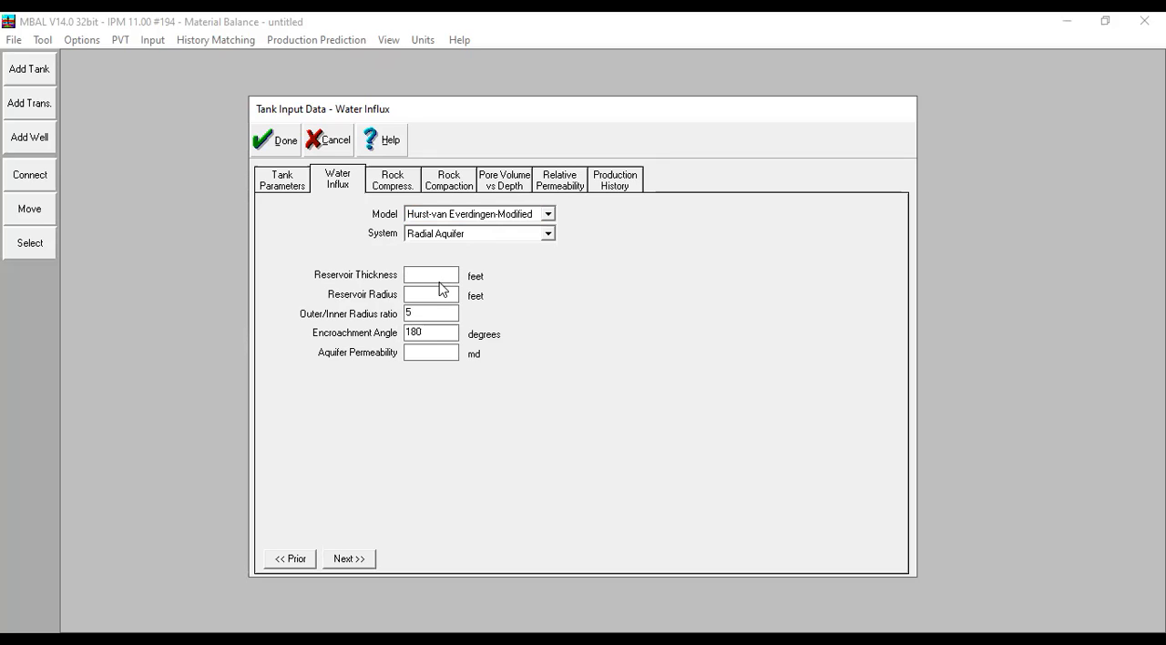
{"action": "type", "text": "250"}
{"action": "type", "text": "250"}
{"action": "type", "text": "0"}
{"action": "key", "text": "Tab"}
{"action": "key", "text": "Tab"}
{"action": "type", "text": "200"}
{"action": "type", "text": "5"}
{"action": "left_click", "coordinate": [291, 144]}
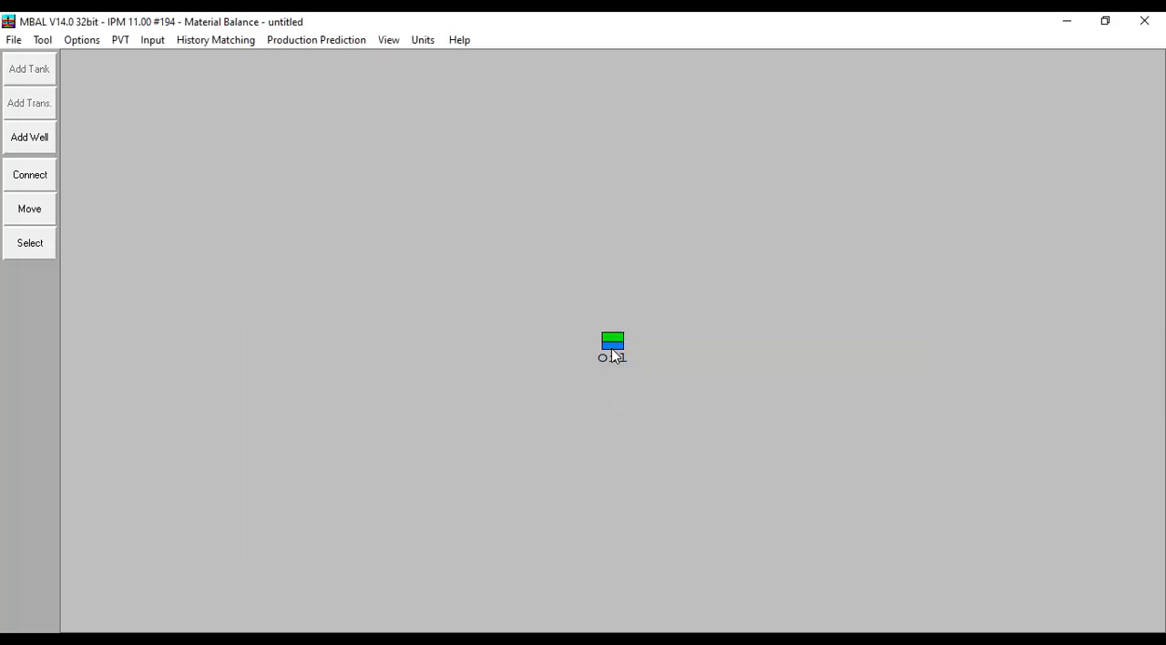
- Open the Analytical Method history matching plot and maximise it to compare the calculated curve with the match points
{"action": "mouse_move", "coordinate": [623, 355]}
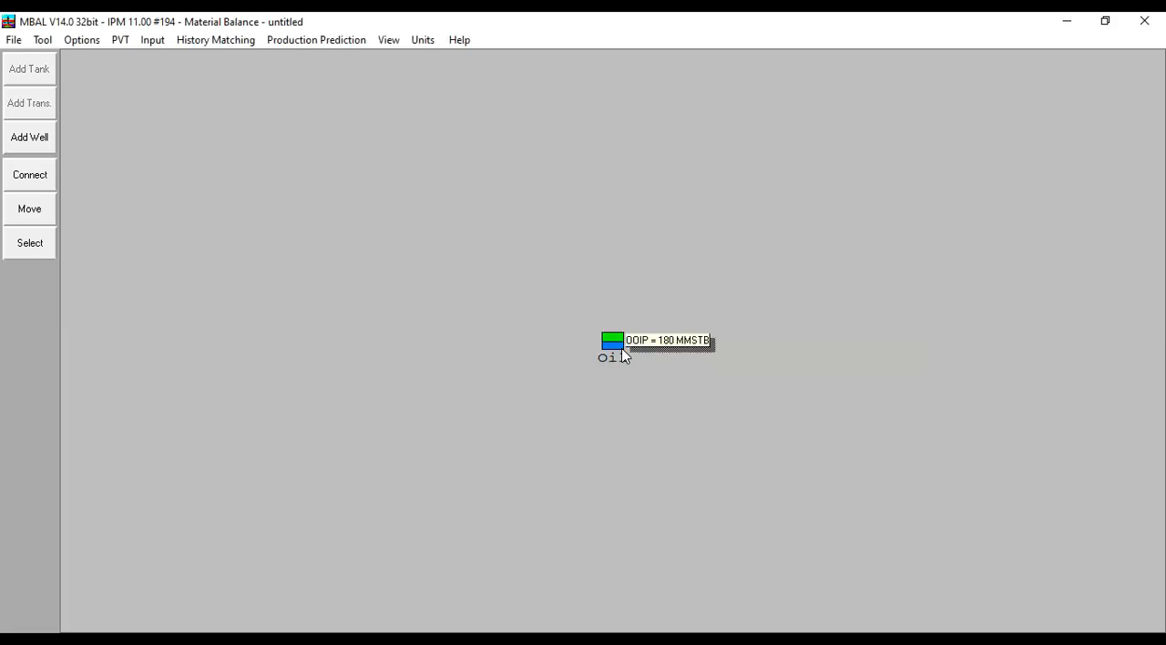
{"action": "left_click", "coordinate": [216, 43]}
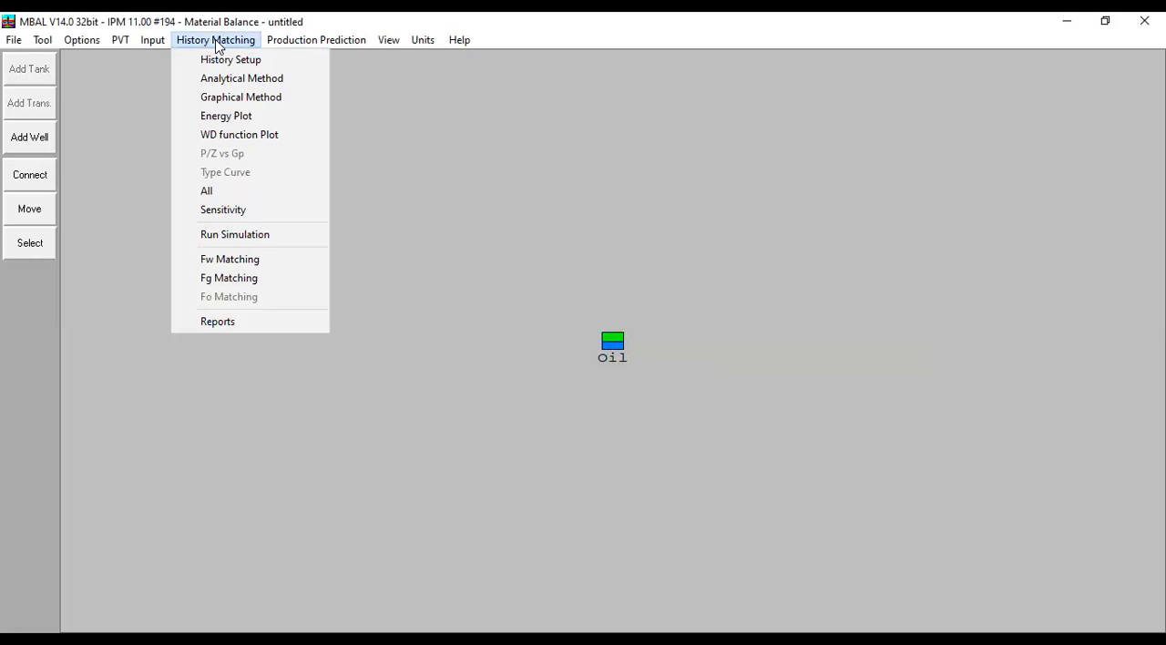
{"action": "left_click", "coordinate": [279, 86]}
{"action": "left_click", "coordinate": [960, 89]}
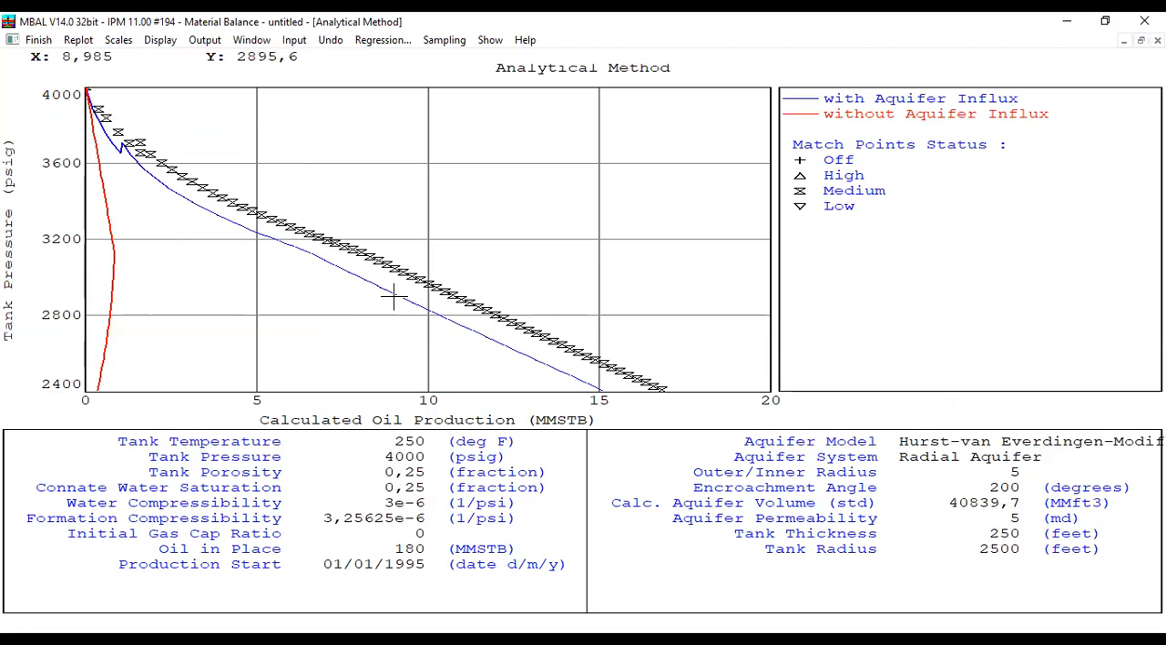
- Set the regression to vary only oil in place, outer/inner radius, encroachment angle and aquifer permeability
{"action": "left_click", "coordinate": [381, 40]}
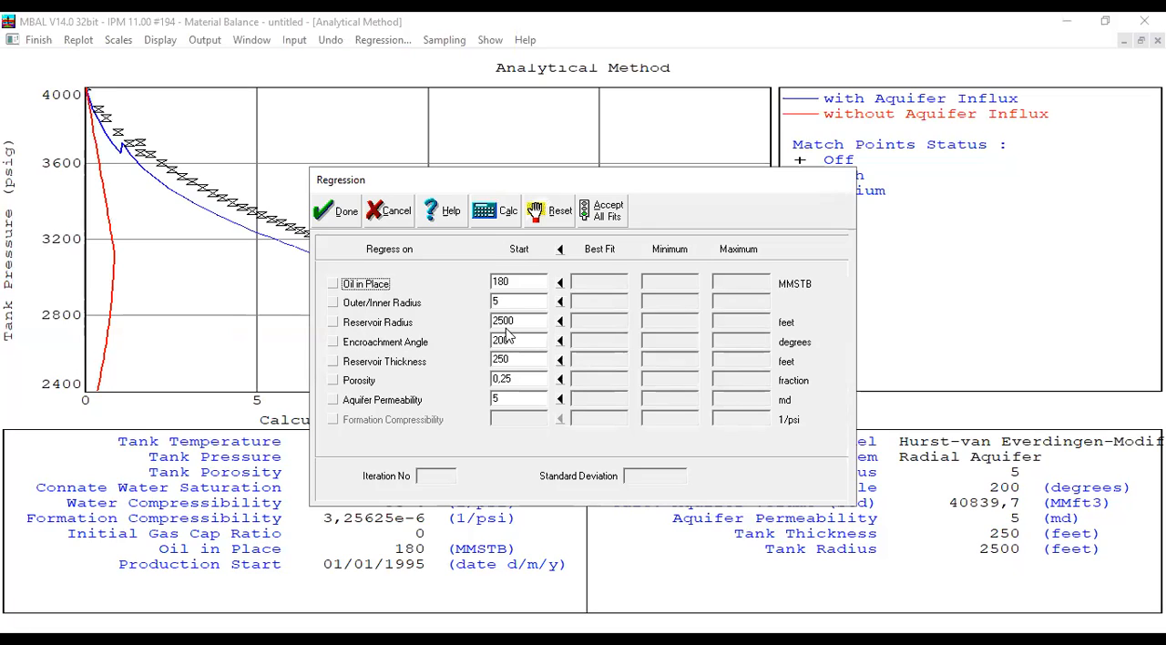
{"action": "left_click", "coordinate": [334, 284]}
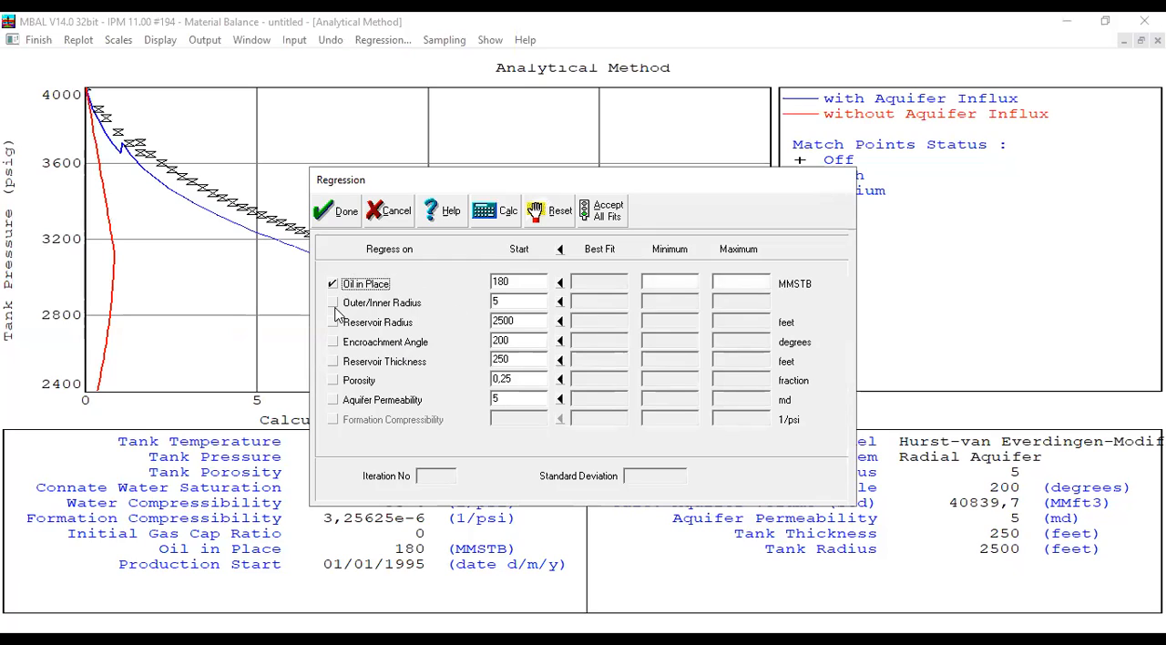
{"action": "left_click", "coordinate": [334, 302]}
{"action": "left_click", "coordinate": [334, 322]}
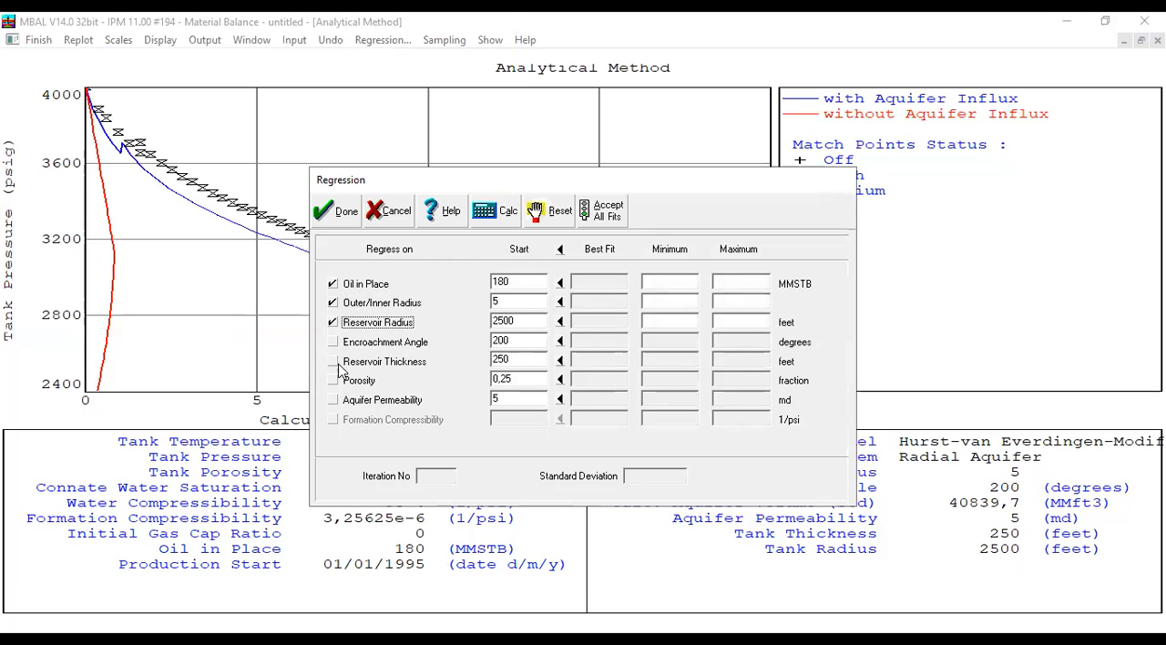
{"action": "left_click", "coordinate": [336, 362]}
{"action": "left_click", "coordinate": [335, 342]}
{"action": "left_click", "coordinate": [335, 381]}
{"action": "left_click", "coordinate": [343, 401]}
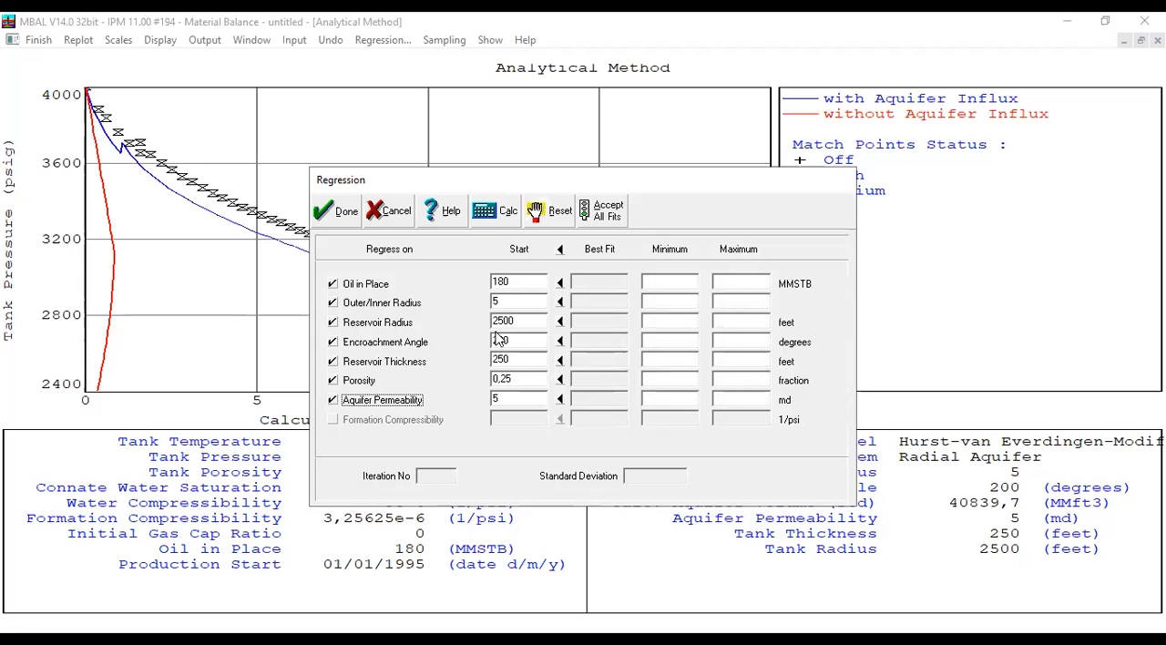
{"action": "left_click", "coordinate": [332, 323]}
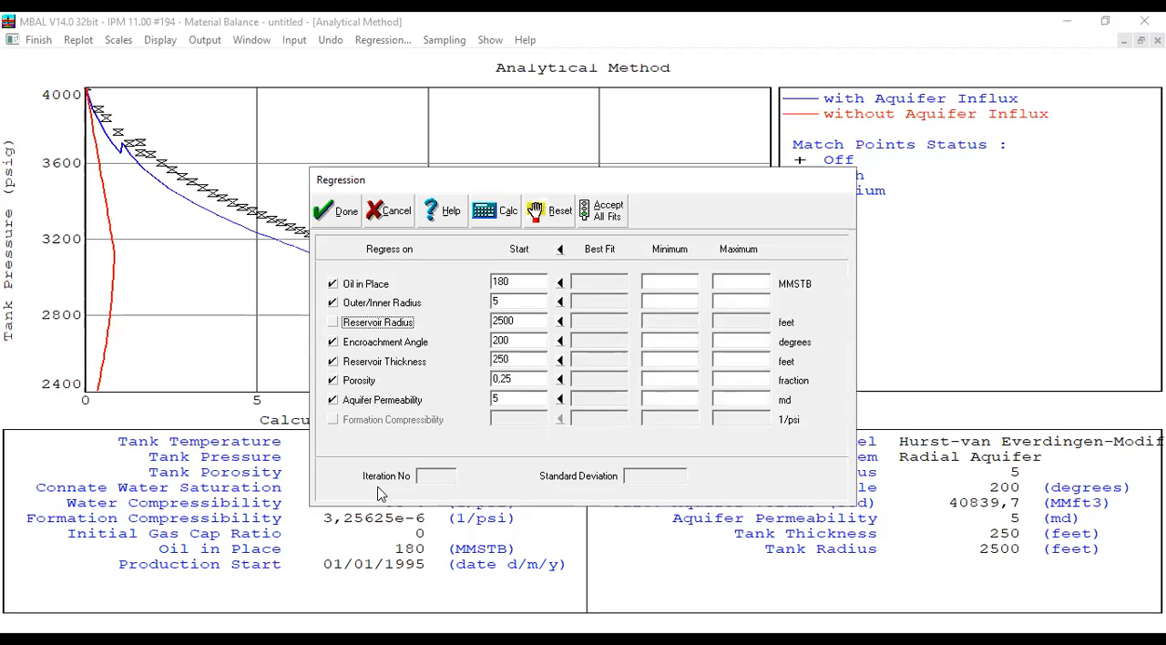
{"action": "left_click", "coordinate": [332, 362]}
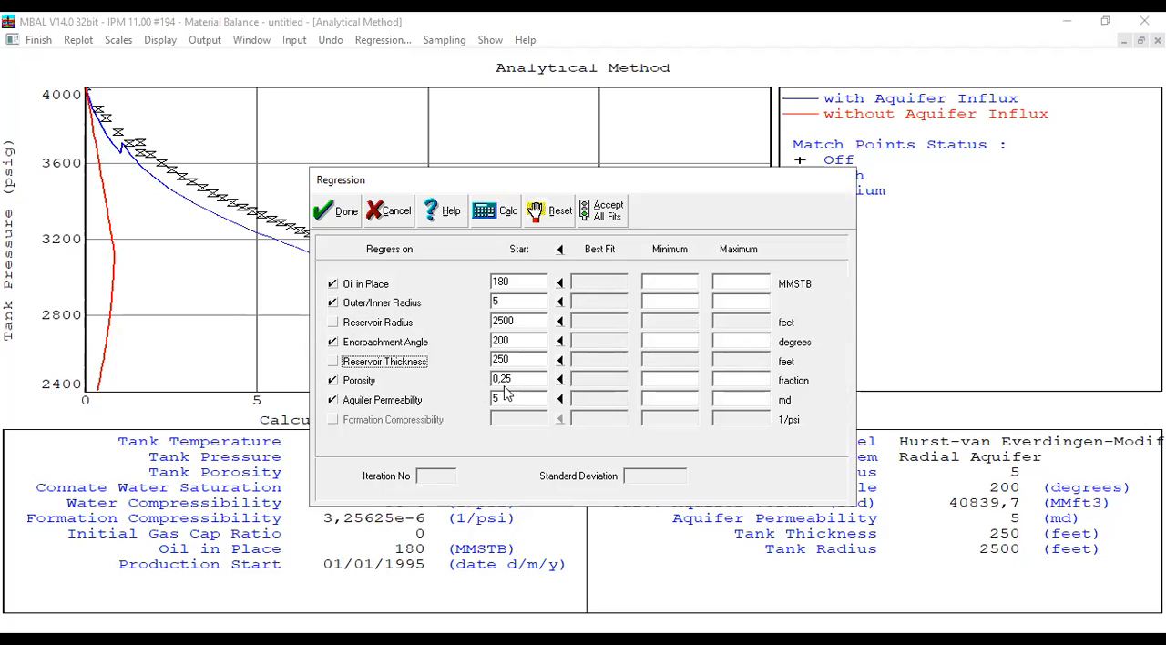
{"action": "left_click", "coordinate": [332, 381]}
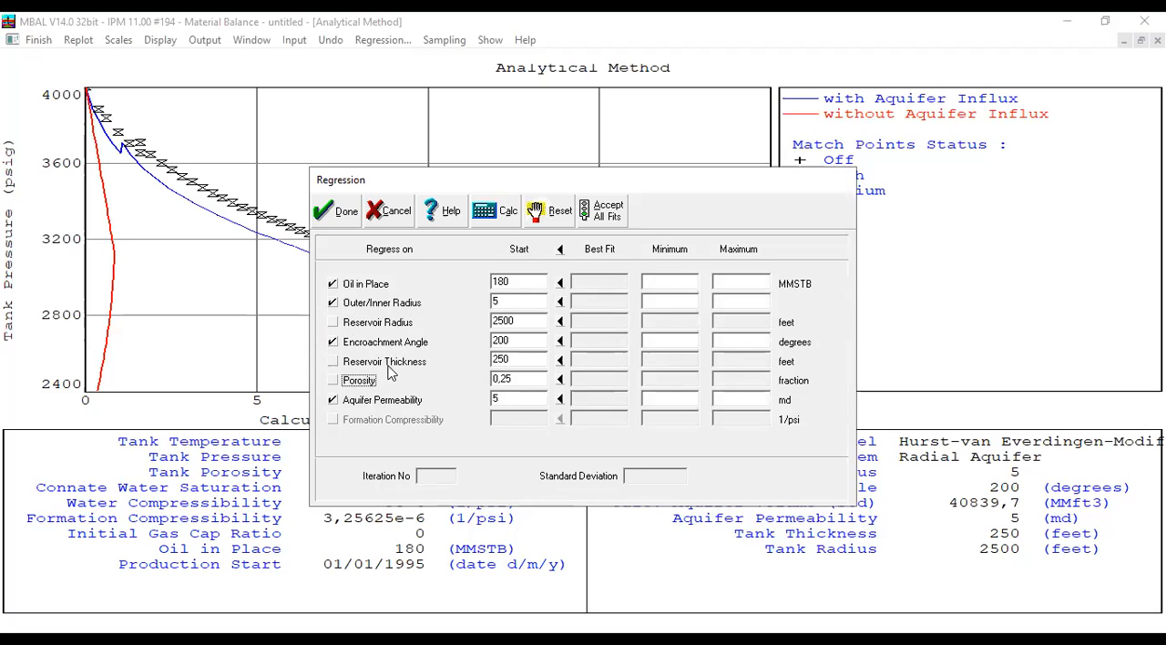
{"action": "double_click", "coordinate": [522, 325]}
{"action": "key", "text": "Tab"}
{"action": "key", "text": "Tab"}
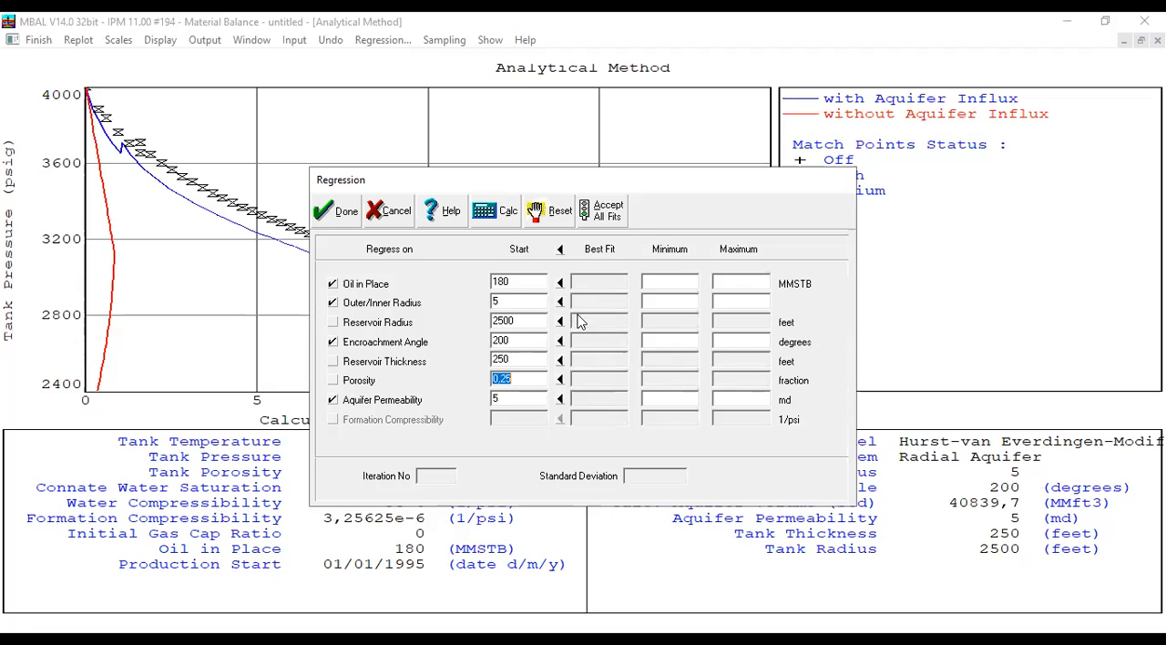
{"action": "left_click", "coordinate": [682, 286]}
{"action": "left_click", "coordinate": [666, 344]}
{"action": "left_click", "coordinate": [721, 346]}
{"action": "left_click", "coordinate": [751, 285]}
{"action": "left_click", "coordinate": [663, 286]}
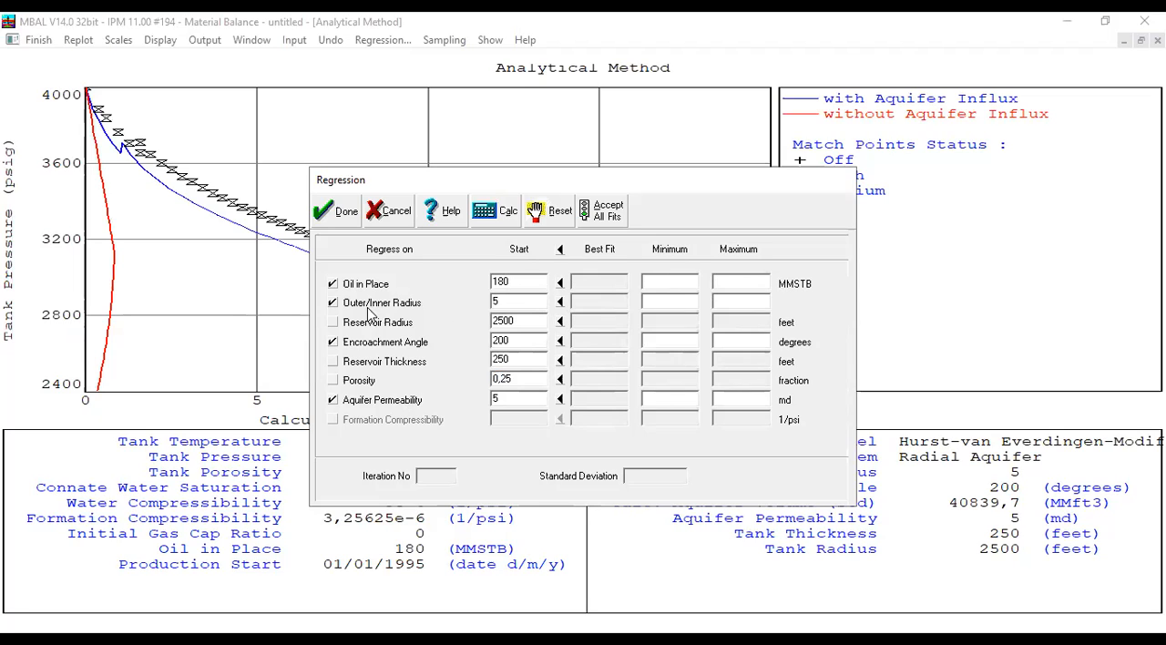
- Limit the regression's outer/inner radius to 3–5 and its encroachment angle to 200–300 degrees
{"action": "left_click", "coordinate": [682, 307]}
{"action": "type", "text": "3"}
{"action": "left_click", "coordinate": [721, 316]}
{"action": "type", "text": "5"}
{"action": "left_click", "coordinate": [674, 347]}
{"action": "type", "text": "200"}
{"action": "key", "text": "Tab"}
{"action": "type", "text": "300"}
{"action": "key", "text": "Tab"}
- Limit the aquifer permeability to 3–10 md and run the regression calculation
{"action": "left_click", "coordinate": [663, 401]}
{"action": "type", "text": "3"}
{"action": "left_click", "coordinate": [729, 408]}
{"action": "type", "text": "10"}
{"action": "left_click", "coordinate": [495, 219]}
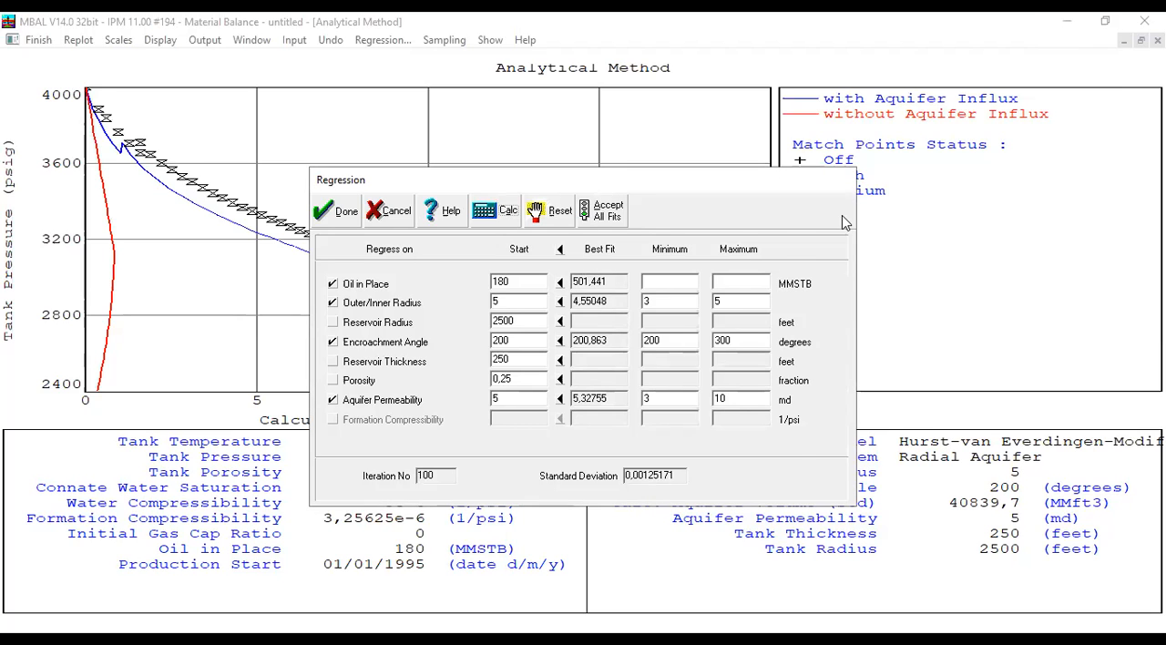
- Copy all best-fit values into the regression's starting values and apply them to the model
{"action": "left_click_drag", "start_coordinate": [602, 190], "coordinate": [841, 215]}
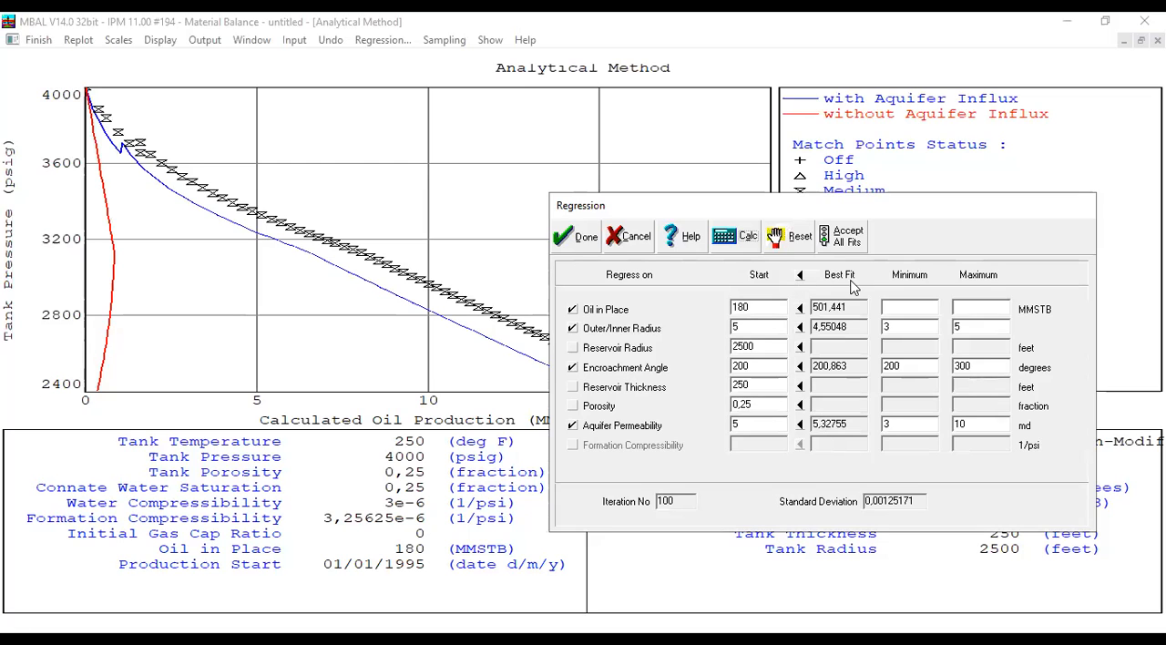
{"action": "left_click", "coordinate": [800, 275]}
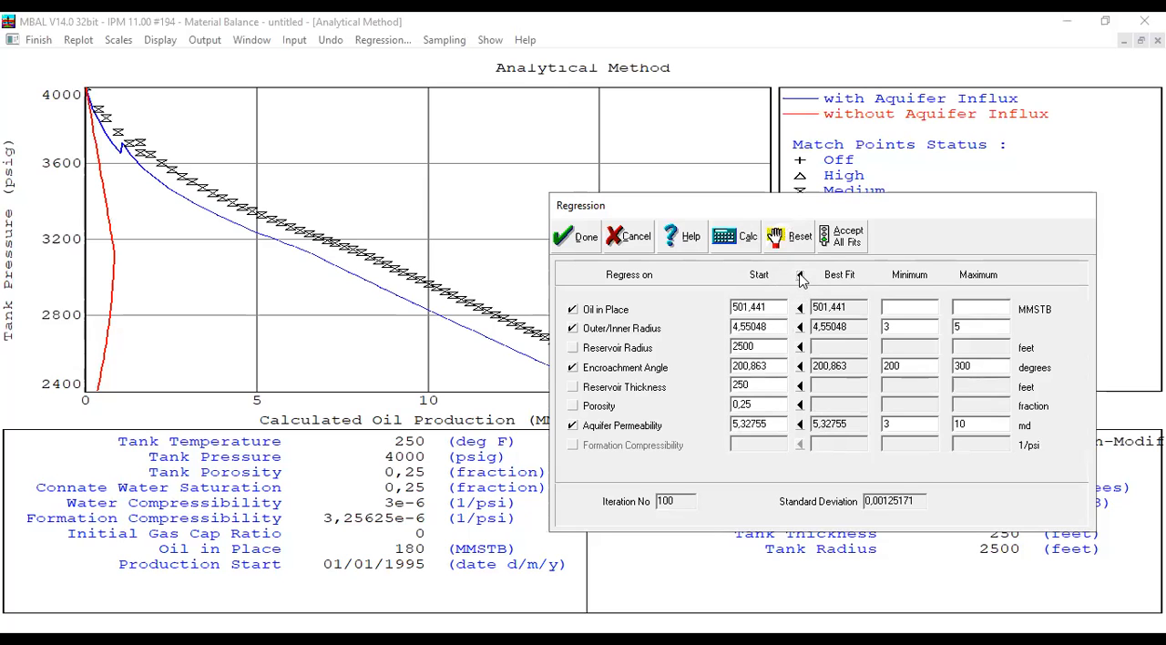
{"action": "left_click", "coordinate": [585, 238]}
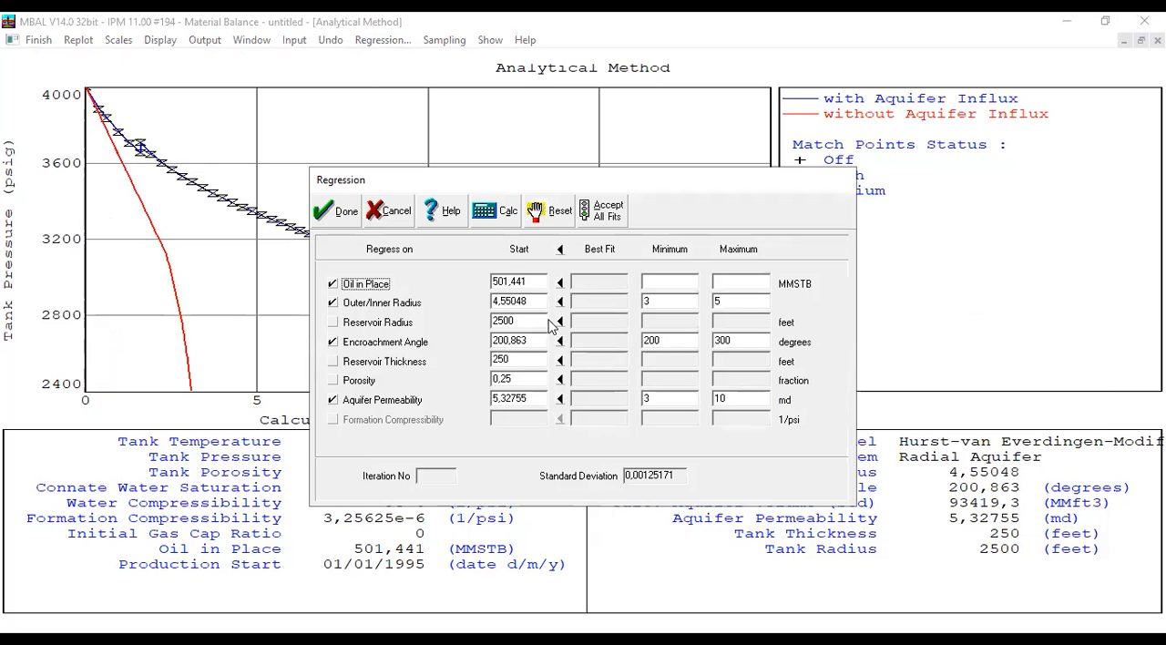
- Review the matched oil in place, encroachment angle and aquifer permeability in the regression, then close it and the plot
{"action": "left_click", "coordinate": [526, 285]}
{"action": "left_click", "coordinate": [529, 286]}
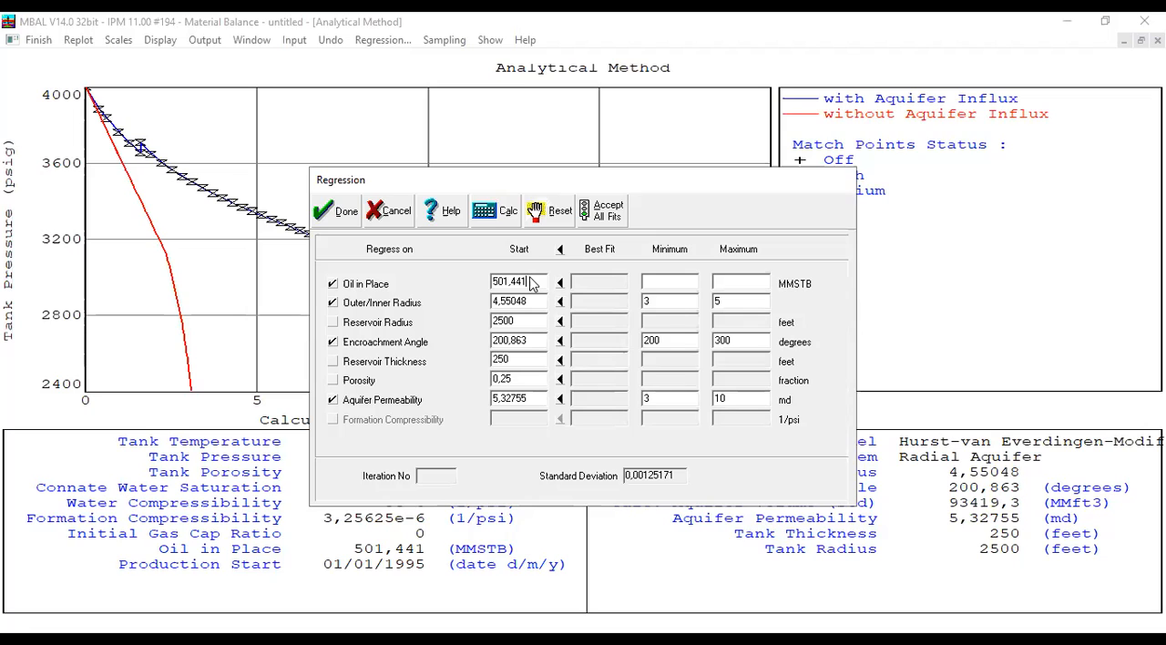
{"action": "left_click_drag", "start_coordinate": [530, 284], "coordinate": [456, 261]}
{"action": "left_click", "coordinate": [506, 340]}
{"action": "left_click", "coordinate": [517, 398]}
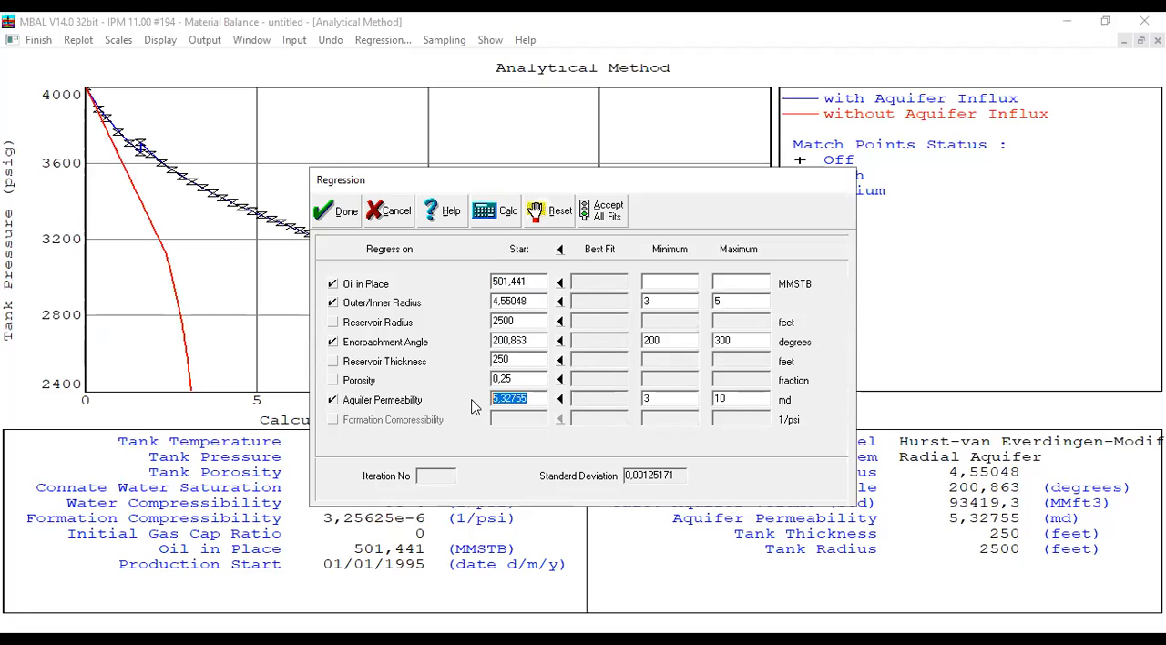
{"action": "left_click", "coordinate": [344, 213]}
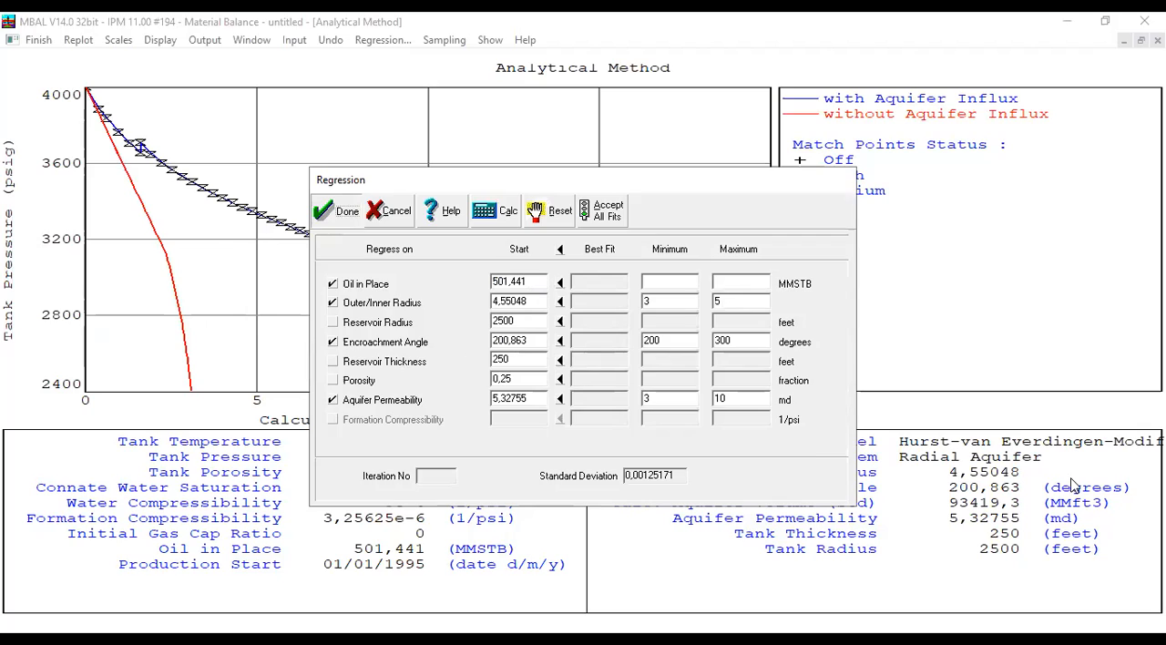
{"action": "left_click", "coordinate": [38, 40]}
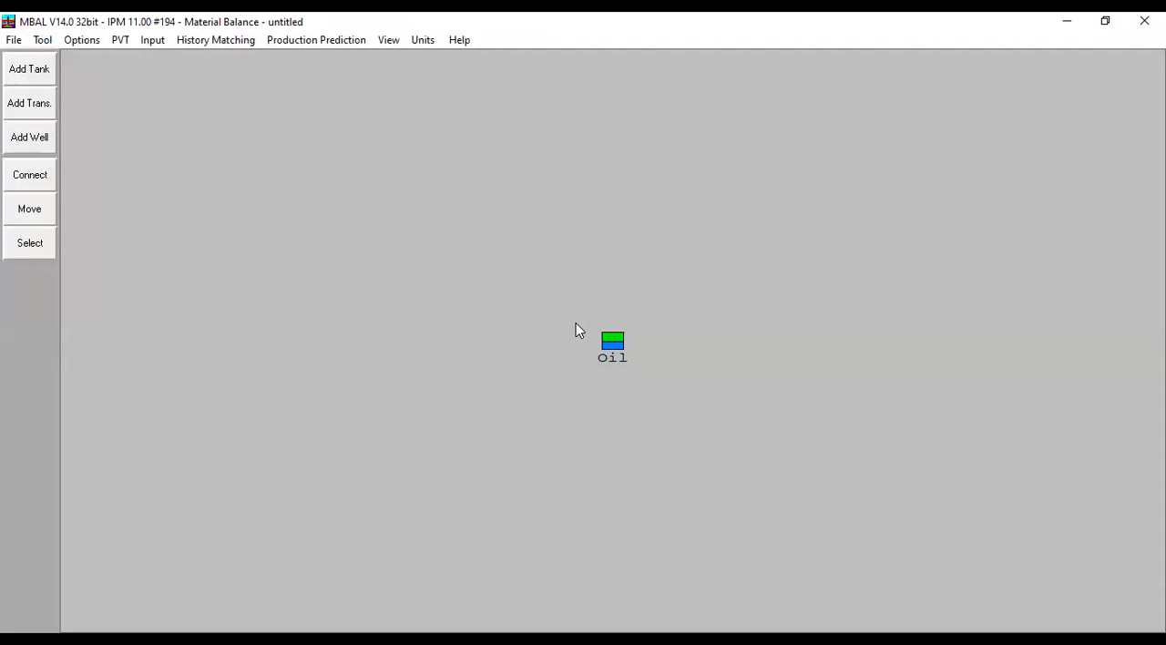
- Reopen the Analytical Method plot to check the matched curve against the historical points, then close it
{"action": "left_click", "coordinate": [218, 39]}
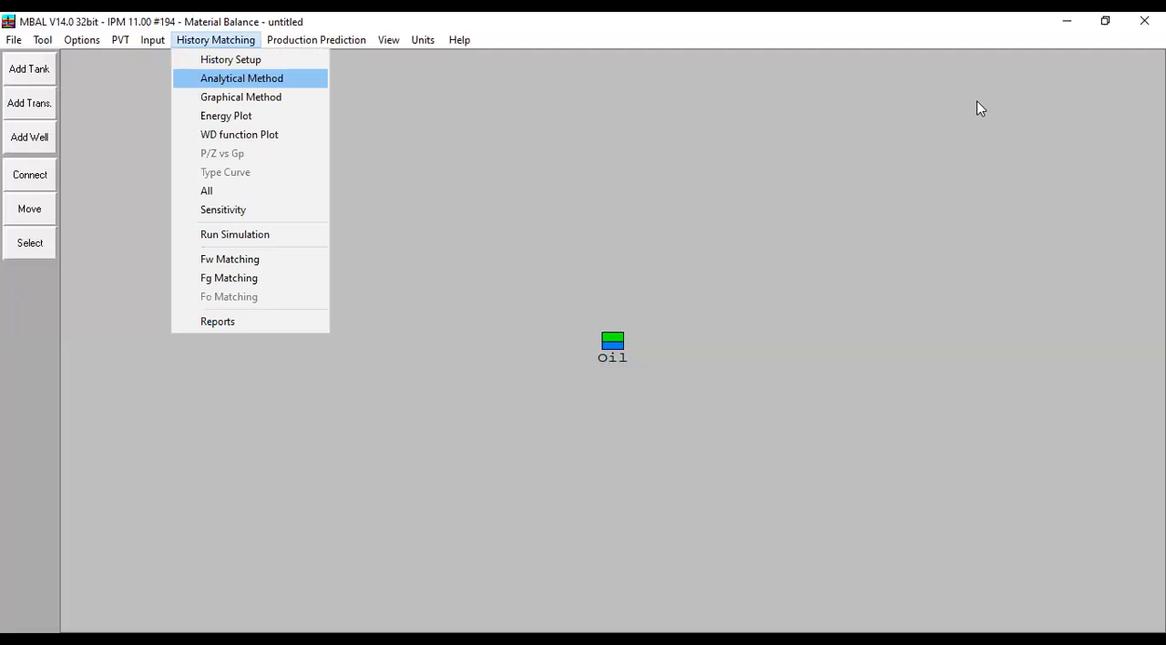
{"action": "key", "text": "Return"}
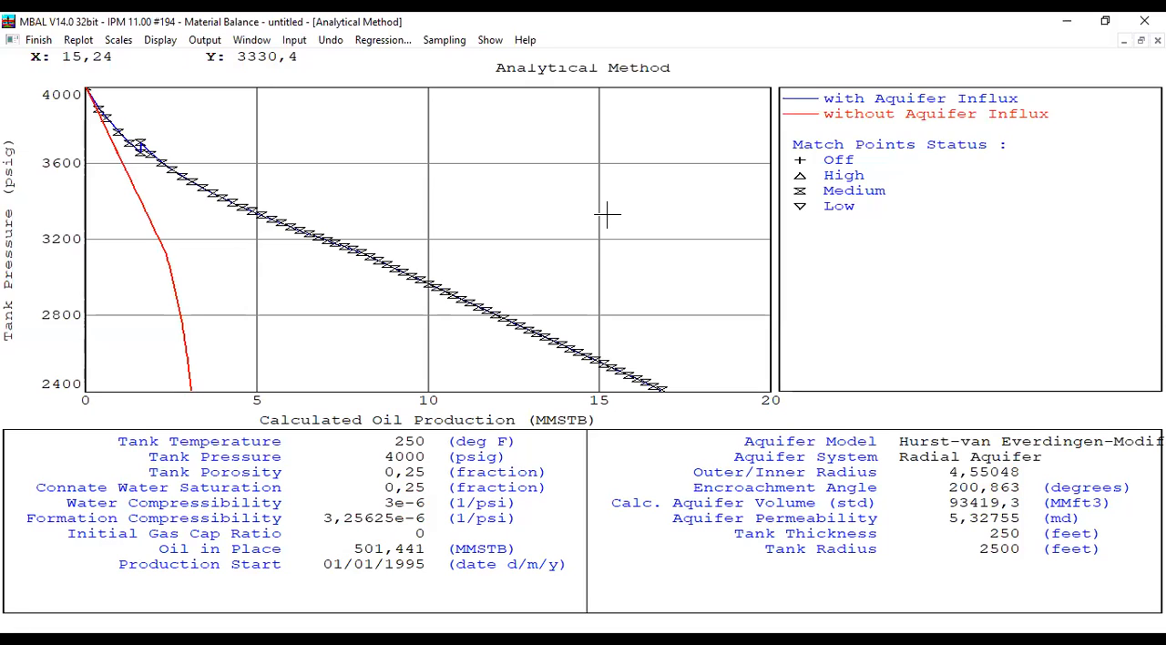
{"action": "left_click", "coordinate": [38, 40]}
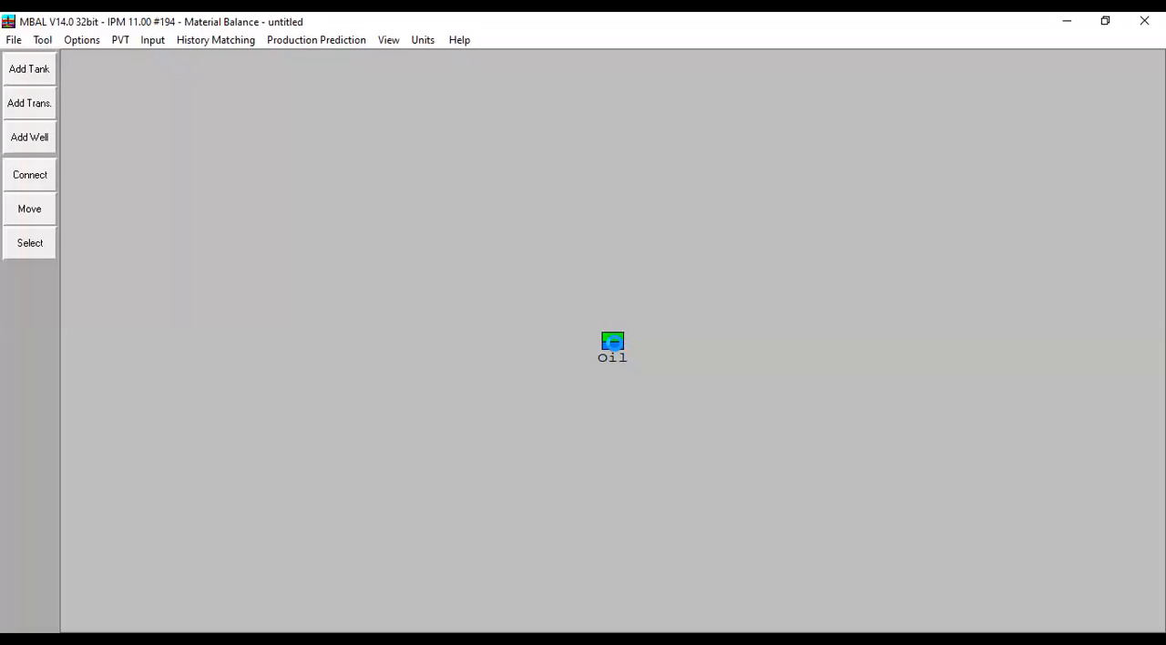
- Check the last cumulative oil production in the oil tank's history and the original oil in place in its tank parameters
{"action": "double_click", "coordinate": [613, 344]}
{"action": "left_click", "coordinate": [615, 179]}
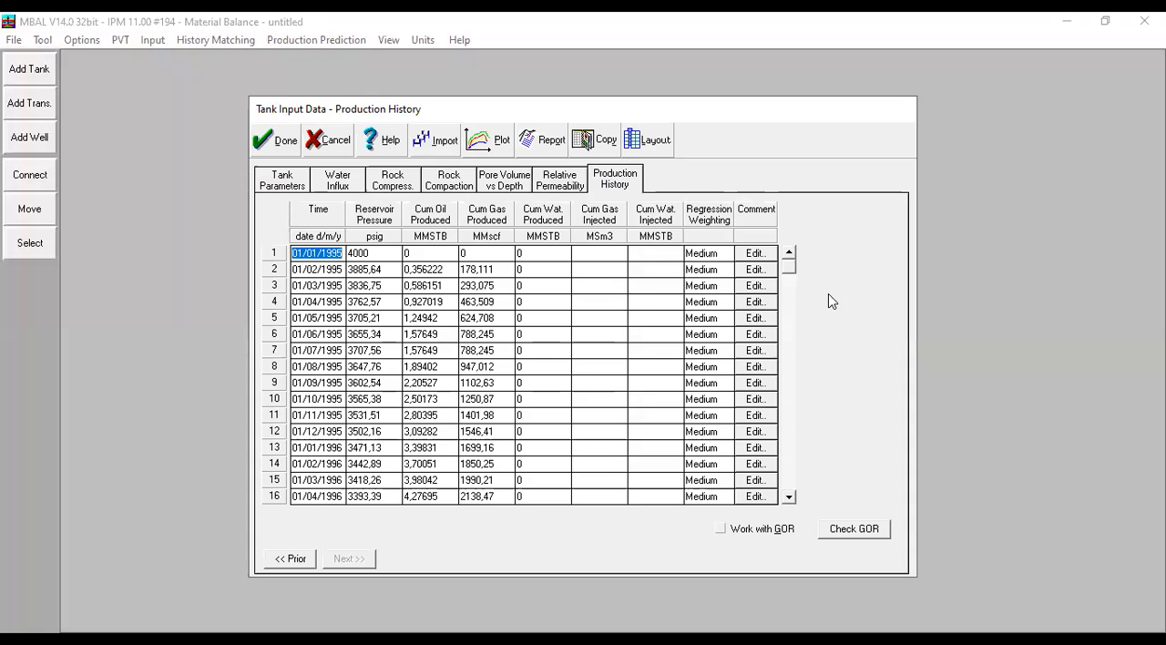
{"action": "scroll", "coordinate": [788, 282], "scroll_direction": "down", "scroll_amount": 17}
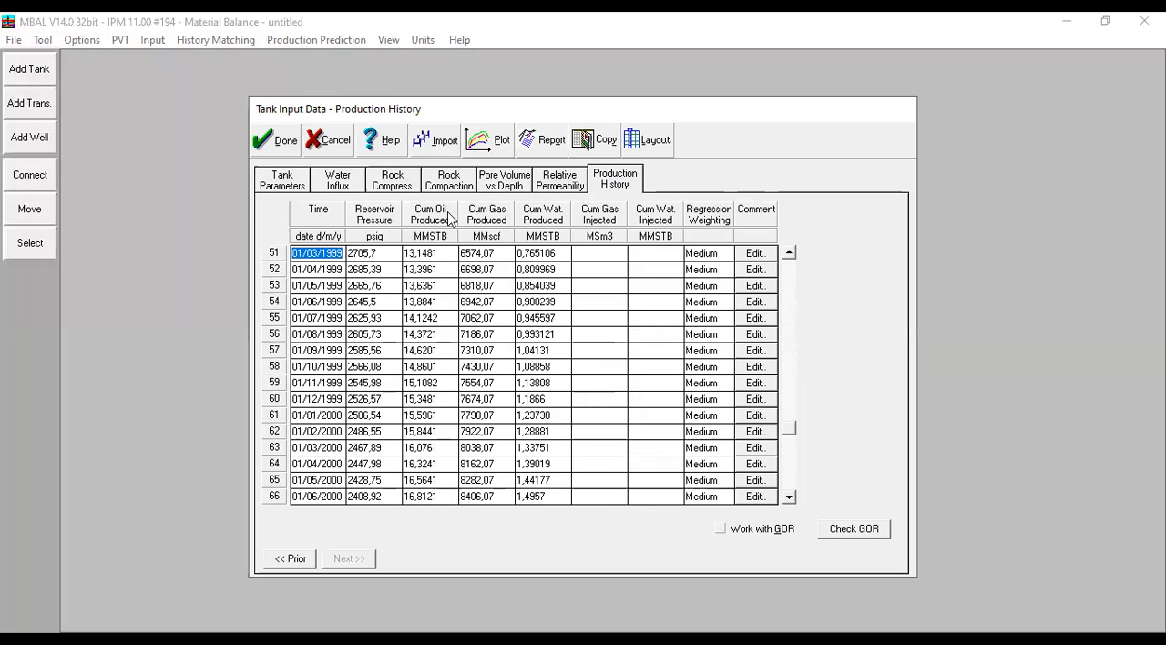
{"action": "left_click", "coordinate": [432, 499]}
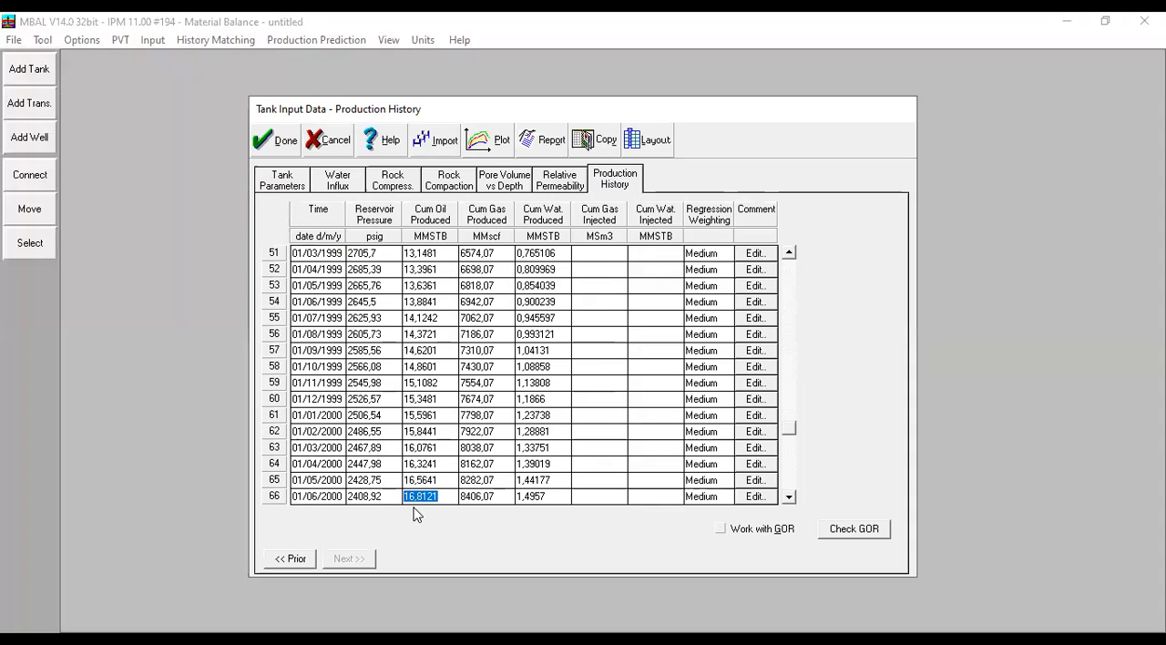
{"action": "left_click", "coordinate": [266, 140]}
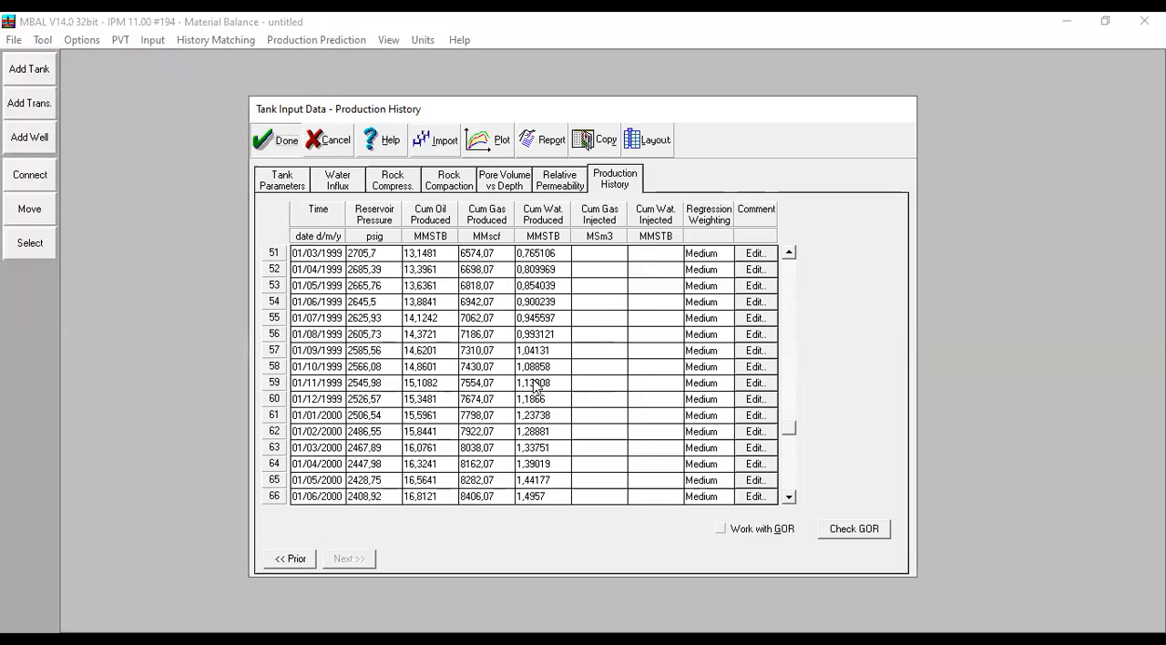
{"action": "left_click", "coordinate": [304, 173]}
{"action": "left_click_drag", "start_coordinate": [452, 373], "coordinate": [417, 389]}
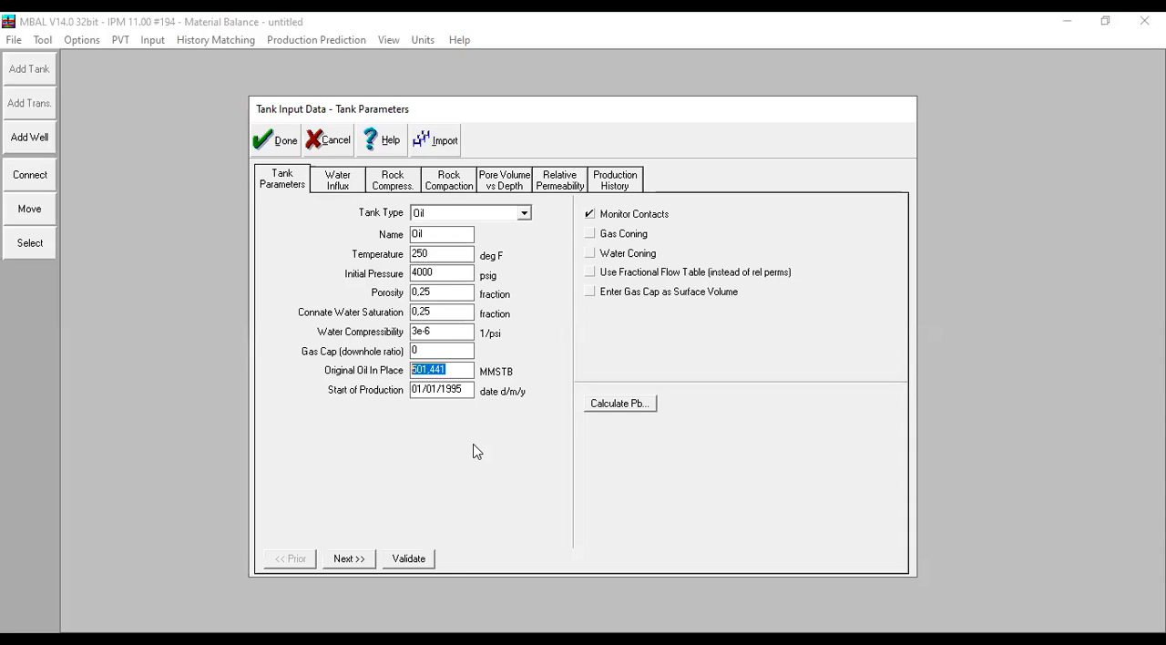
- Close the tank data, view the matched curve in the Analytical Method plot, and close the plot
{"action": "left_click", "coordinate": [275, 141]}
{"action": "left_click", "coordinate": [202, 39]}
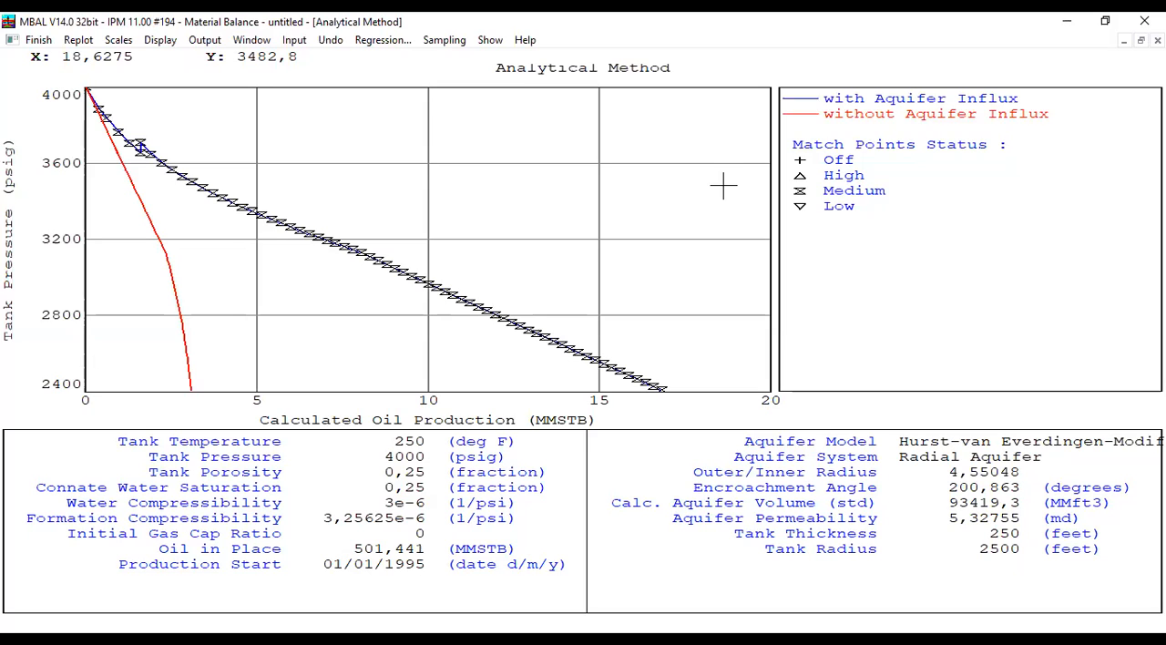
{"action": "left_click", "coordinate": [38, 40]}
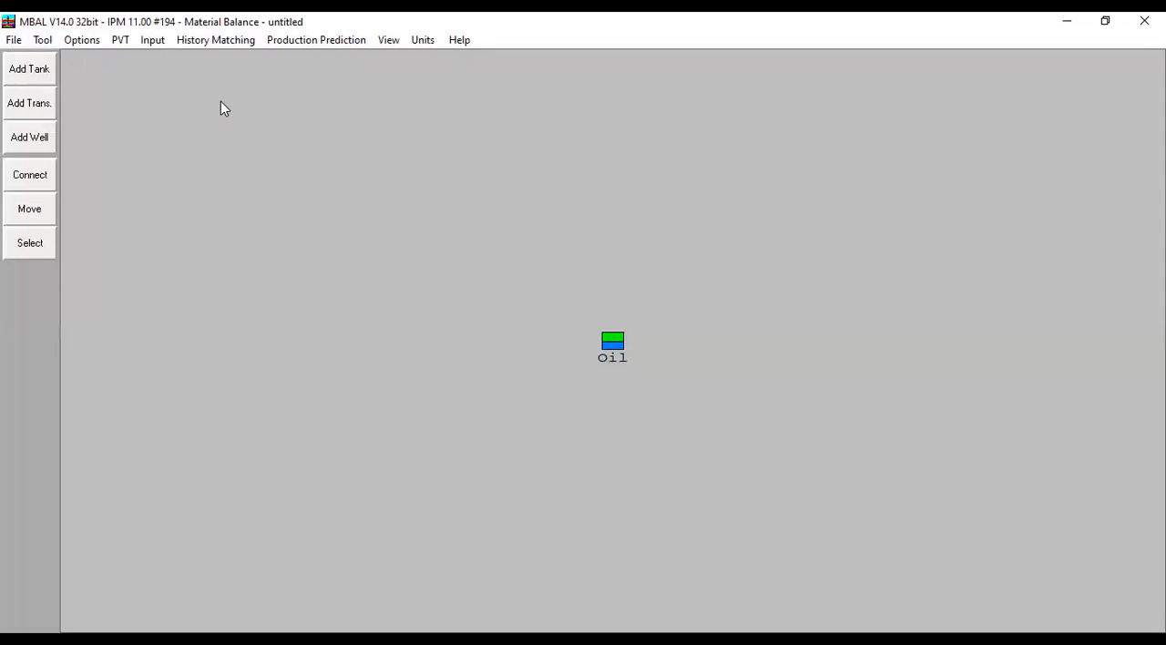
- Open the Graphical Method plot full size and display it with the Havlena - Odeh method
{"action": "left_click", "coordinate": [233, 43]}
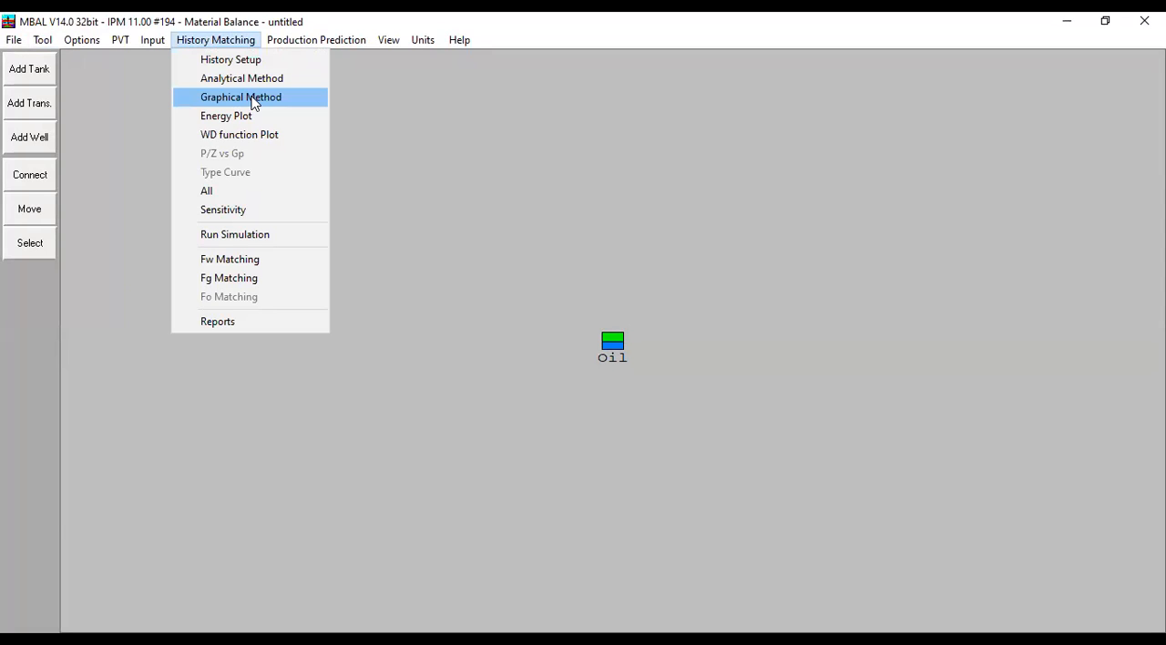
{"action": "left_click", "coordinate": [306, 103]}
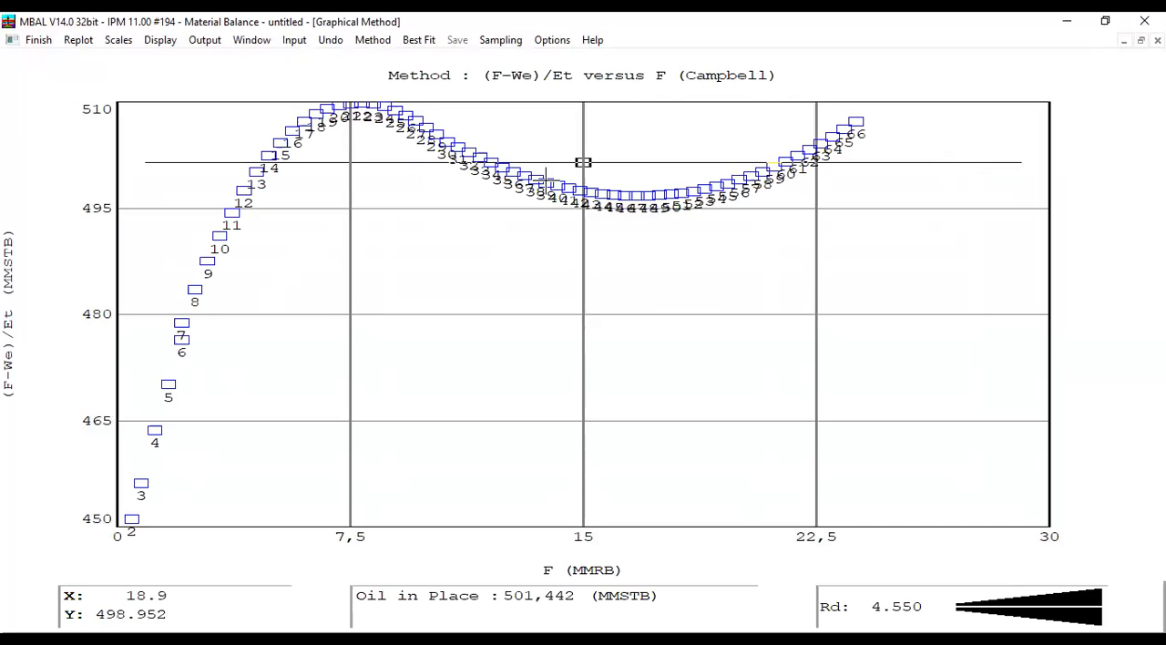
{"action": "left_click", "coordinate": [1025, 154]}
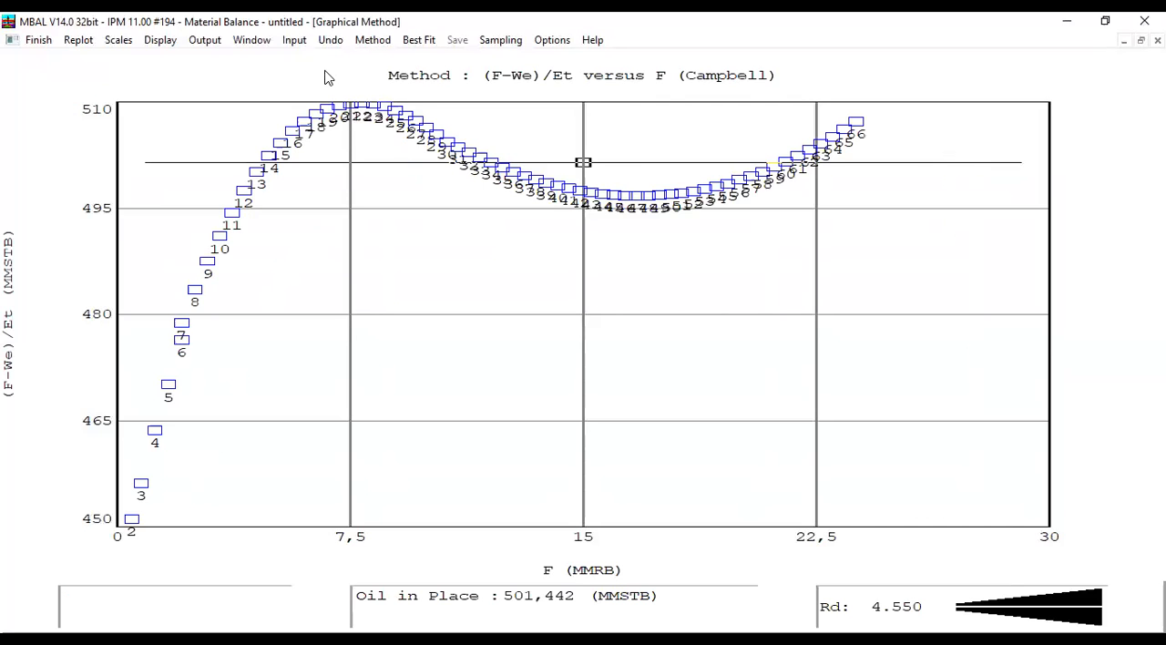
{"action": "left_click", "coordinate": [384, 43]}
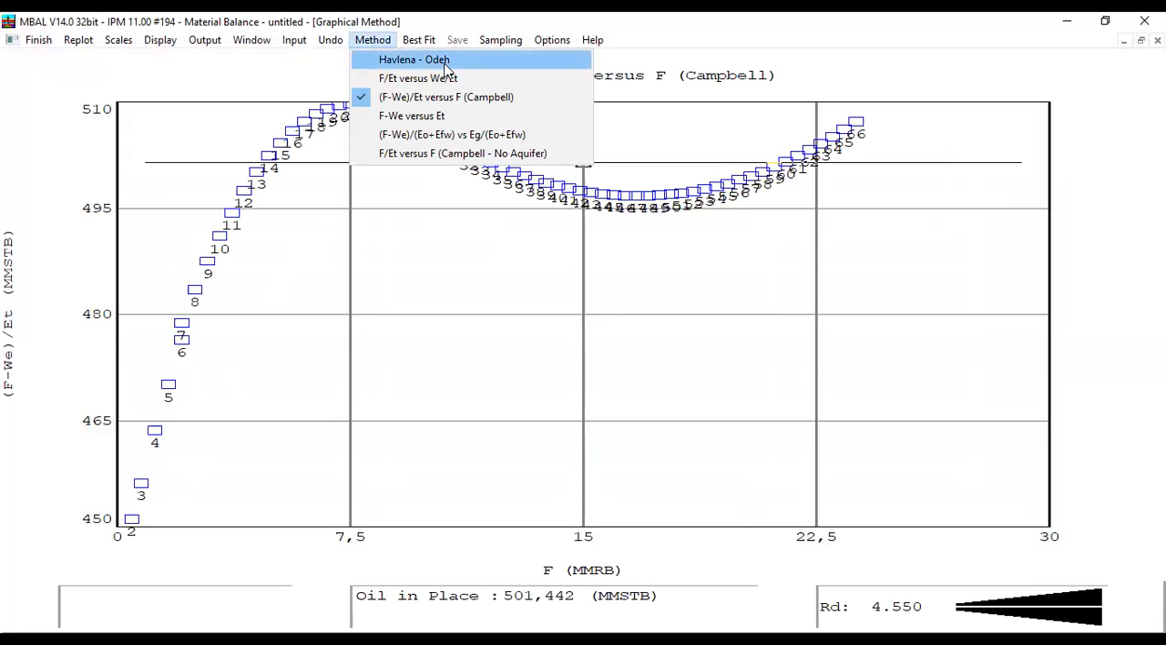
{"action": "left_click", "coordinate": [471, 62]}
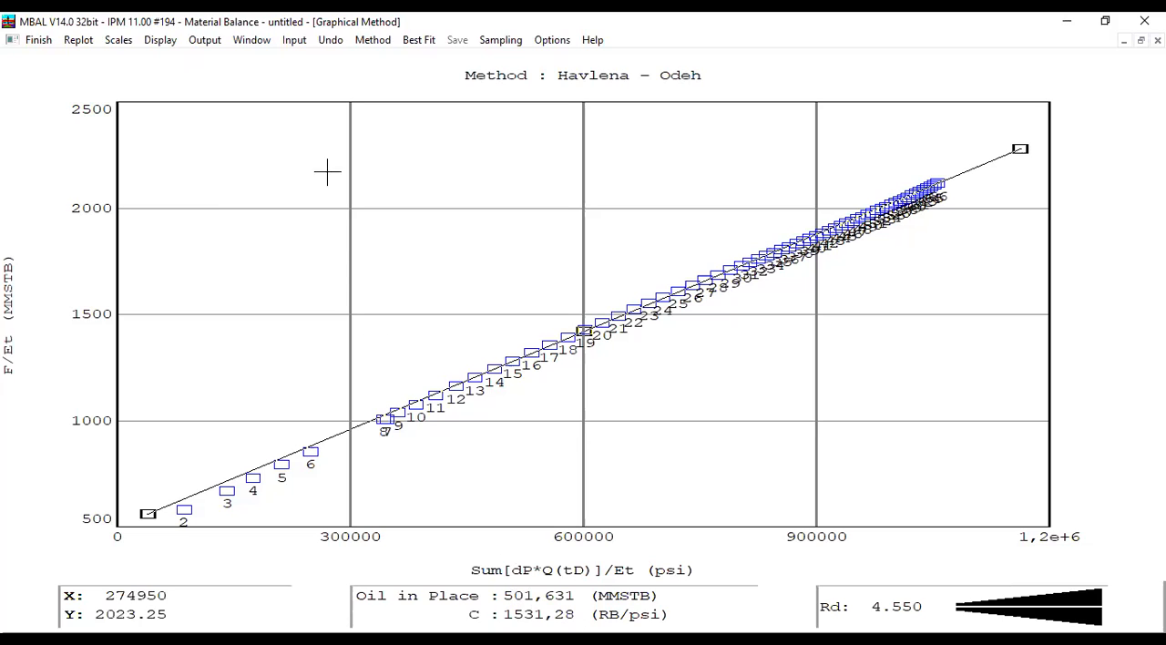
- Compare the F/Et versus We/Et plot with the Havlena - Odeh plot, ending on F/Et versus We/Et
{"action": "left_click", "coordinate": [372, 43]}
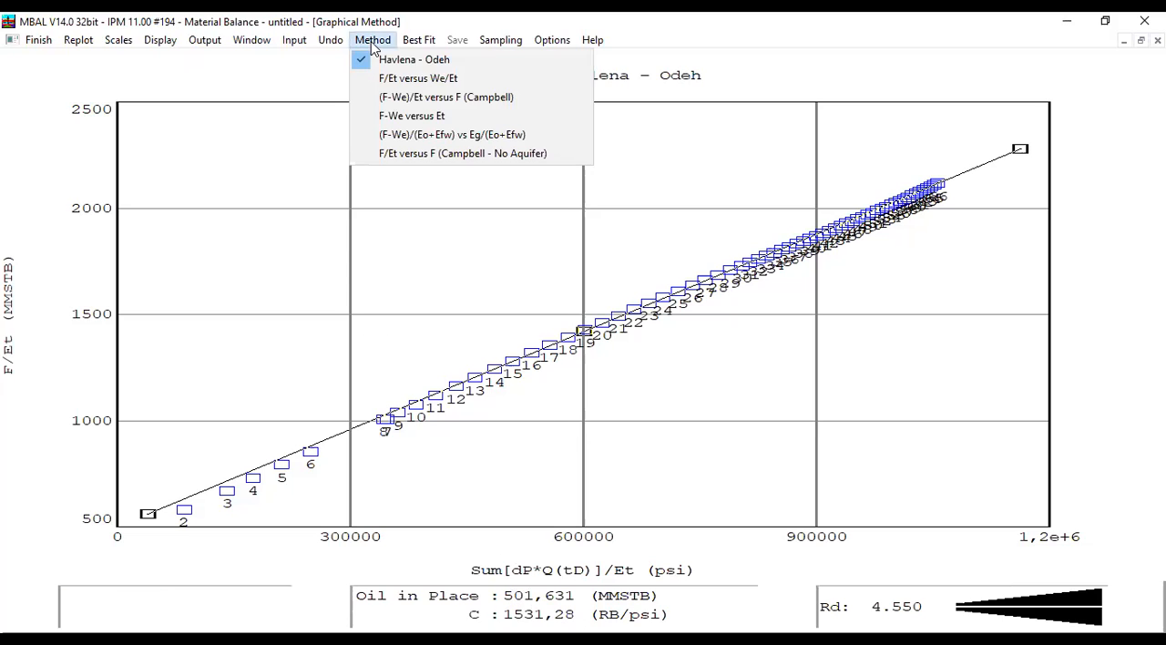
{"action": "left_click", "coordinate": [421, 82]}
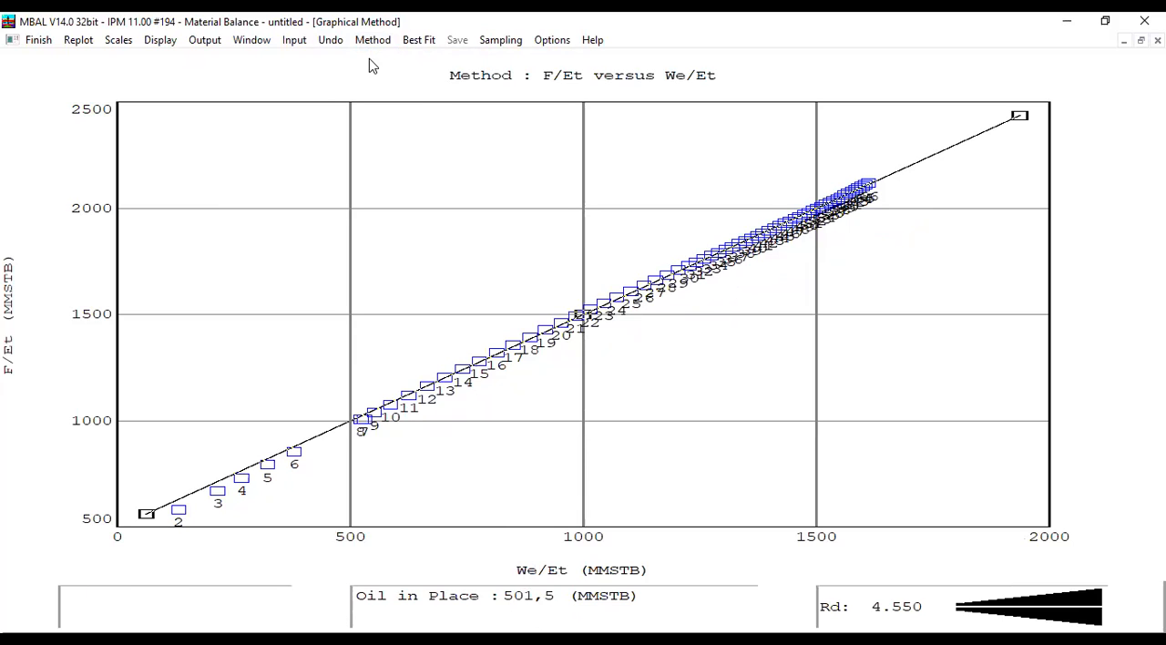
{"action": "key", "text": "alt+m"}
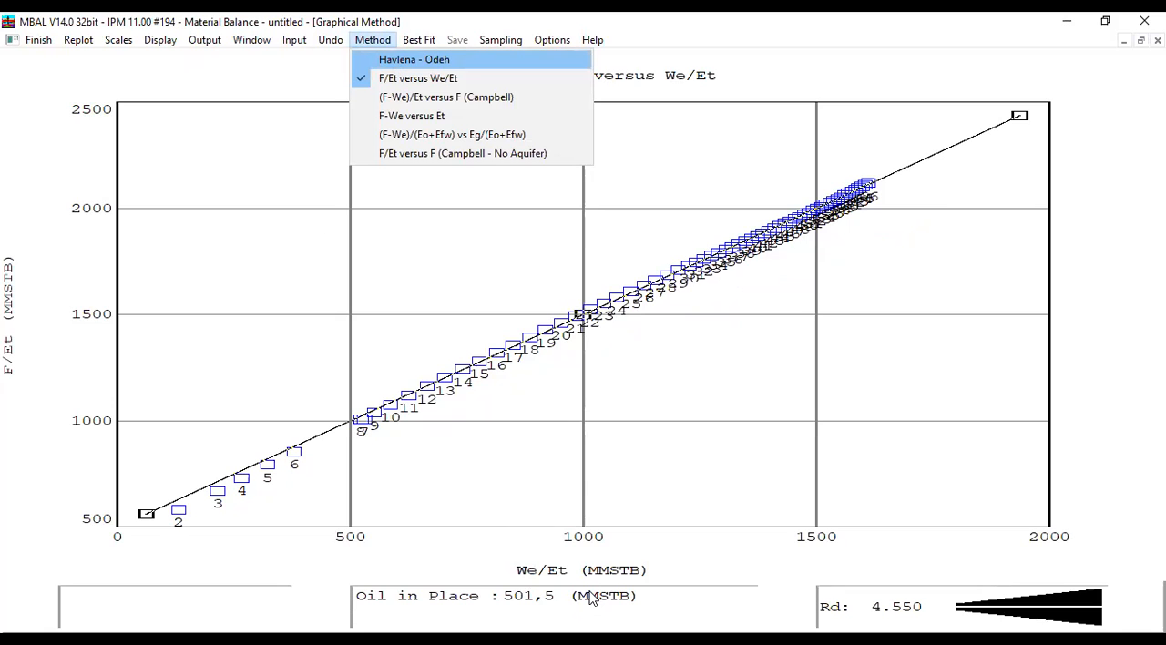
{"action": "left_click", "coordinate": [401, 59]}
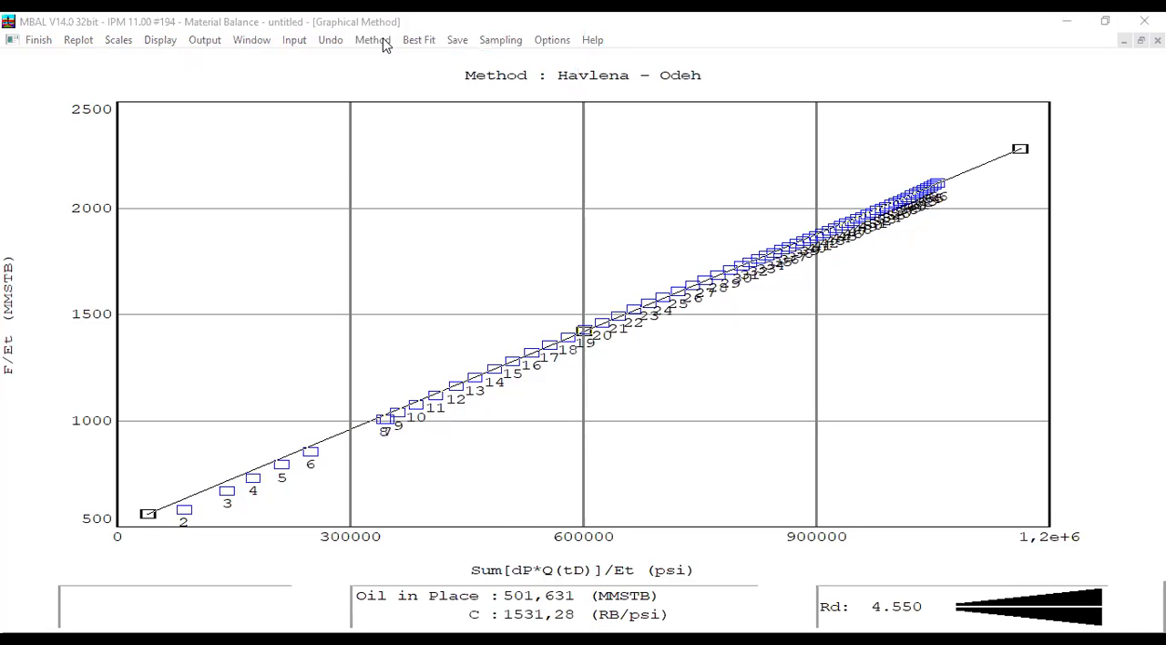
{"action": "left_click", "coordinate": [383, 45]}
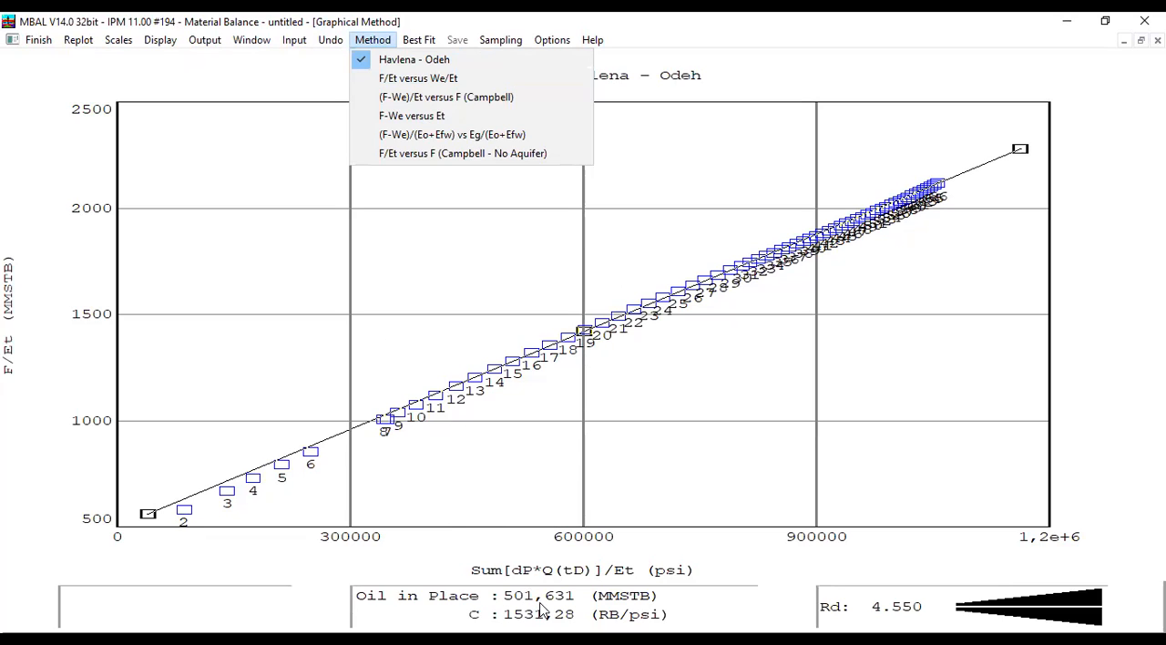
{"action": "left_click", "coordinate": [416, 80]}
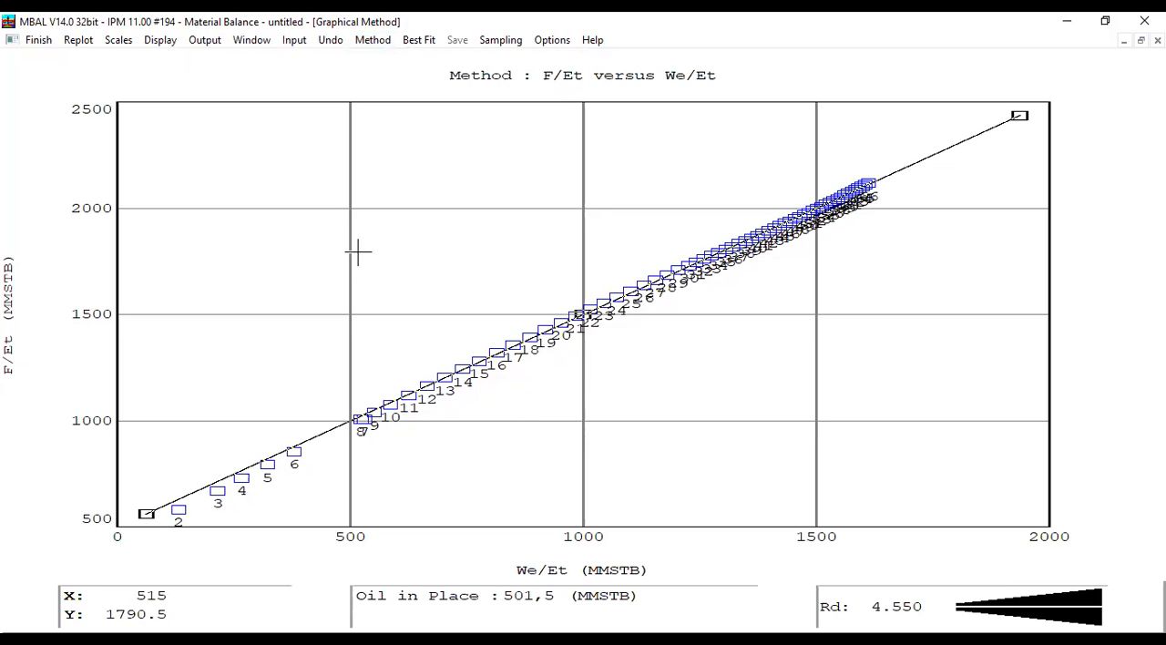
- View the graphical match as (F-We)/Et versus F (Campbell), F-We versus Et, and (F-We)/(Eo+Efw) vs Eg/(Eo+Efw)
{"action": "left_click", "coordinate": [373, 41]}
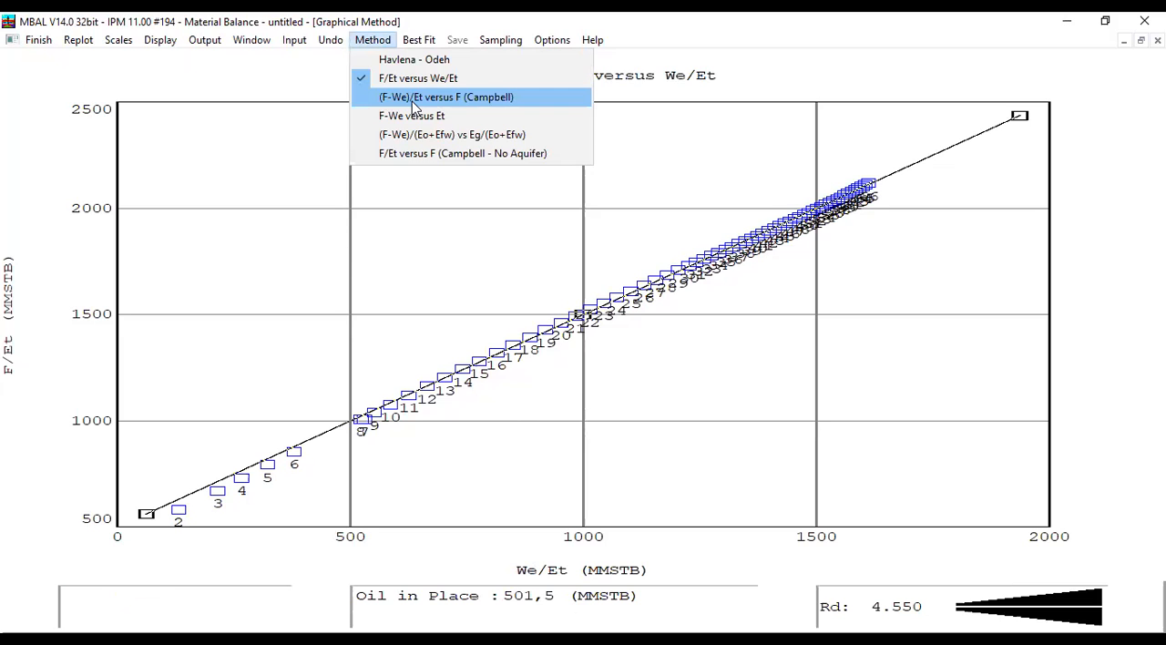
{"action": "left_click", "coordinate": [413, 98]}
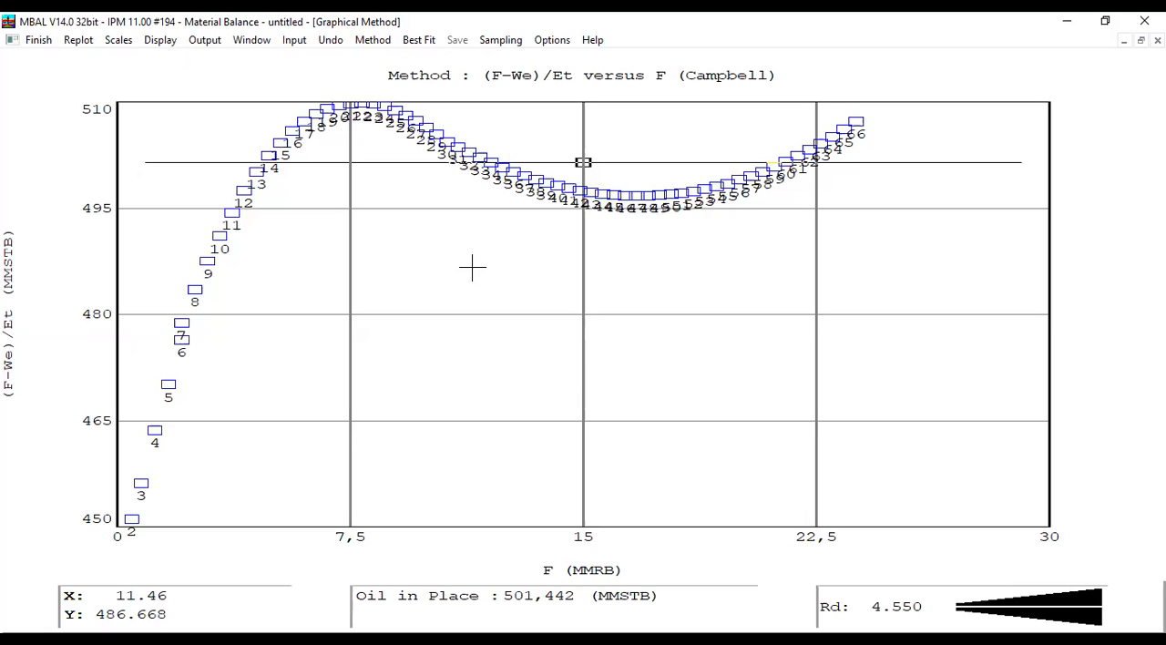
{"action": "left_click", "coordinate": [374, 41]}
{"action": "left_click", "coordinate": [405, 117]}
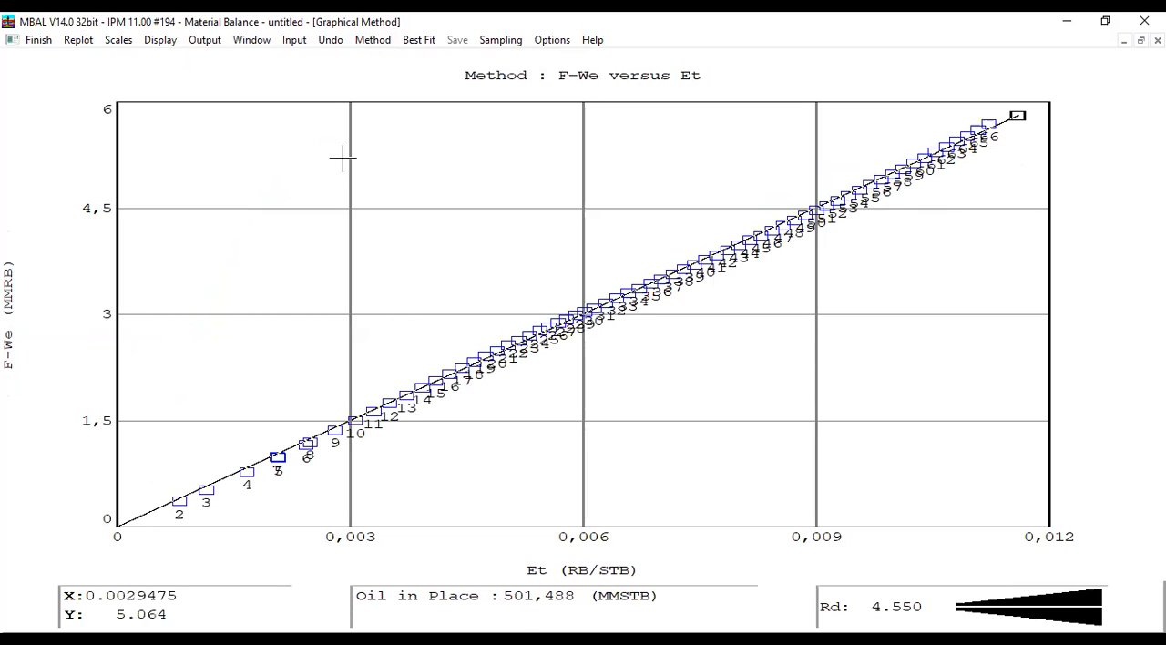
{"action": "left_click", "coordinate": [364, 42]}
{"action": "left_click", "coordinate": [406, 134]}
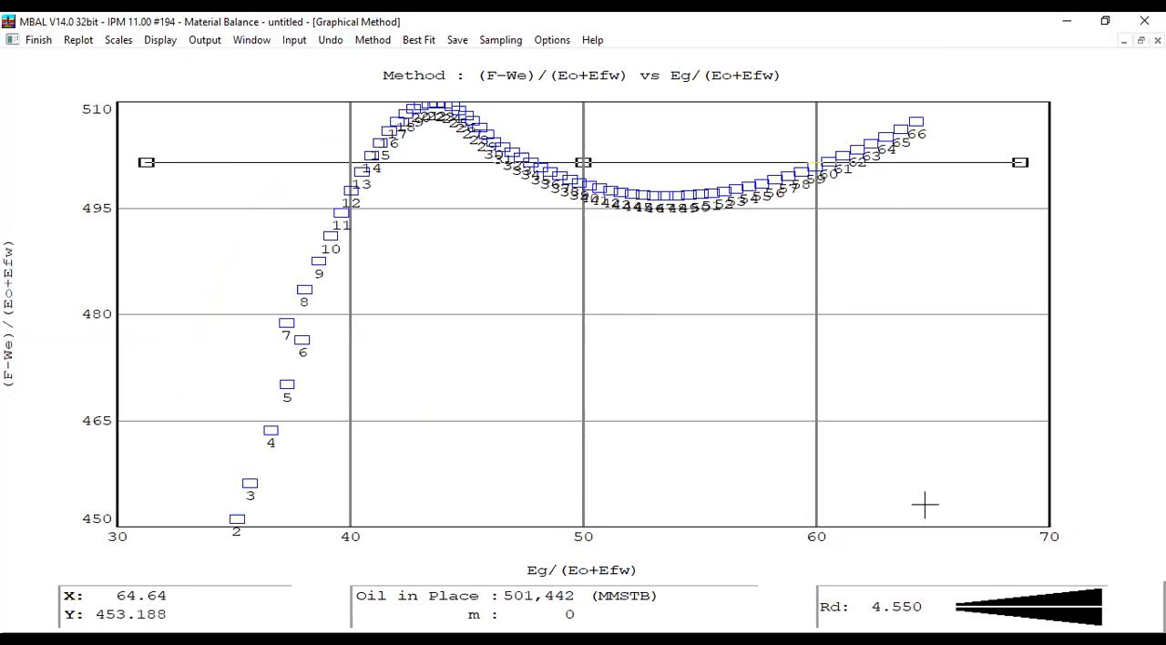
- Display the F/Et versus F (Campbell - No Aquifer) plot without saving the OOIP and m from the graphical plot
{"action": "left_click", "coordinate": [372, 40]}
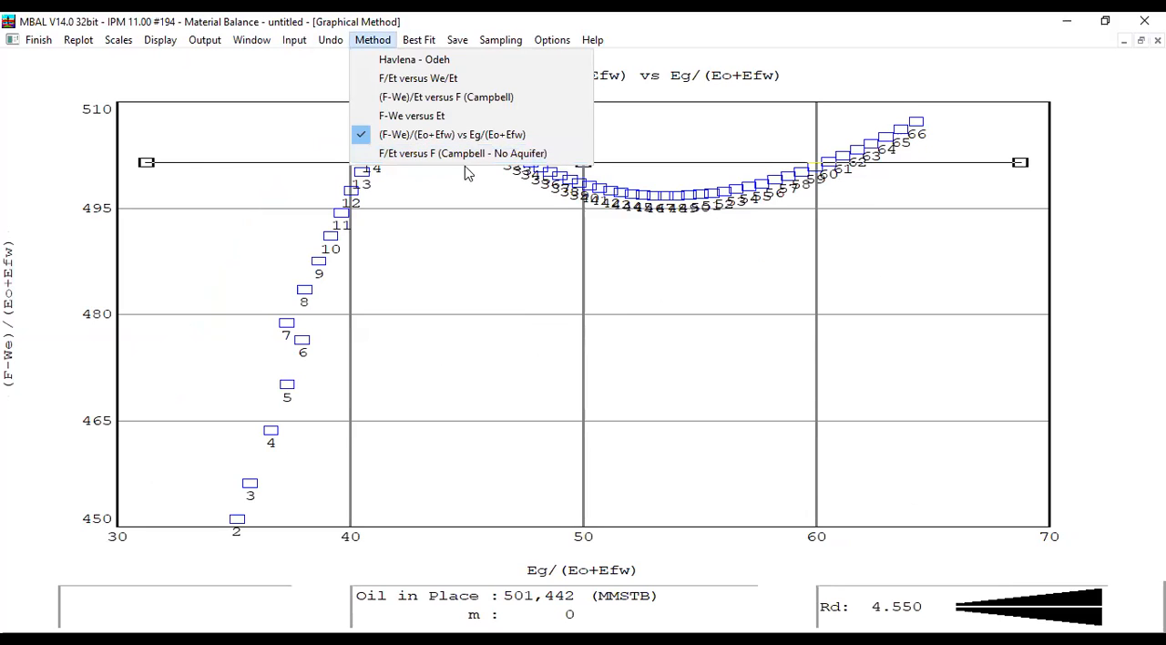
{"action": "left_click", "coordinate": [514, 162]}
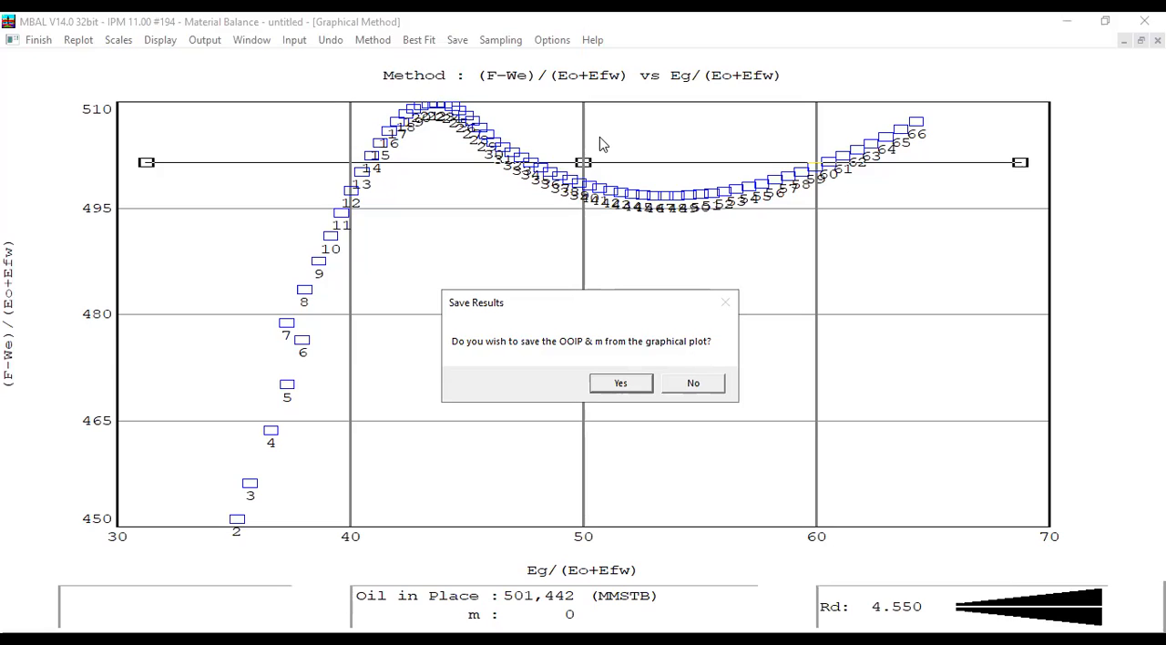
{"action": "left_click", "coordinate": [713, 386]}
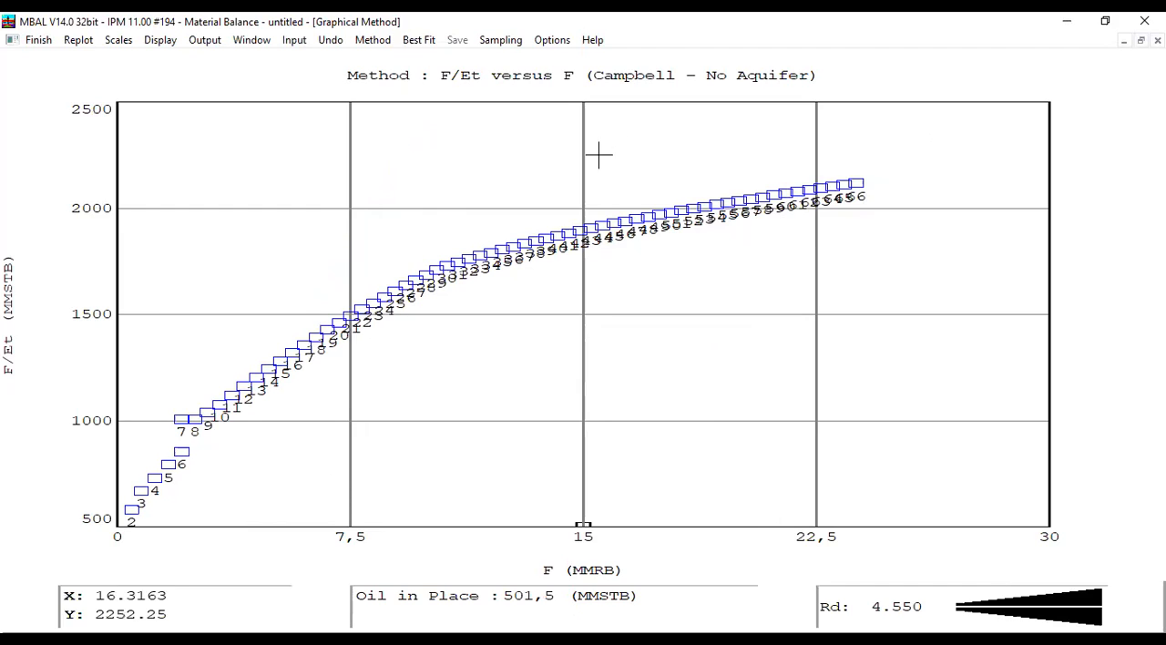
- Return to the Havlena - Odeh method, apply the best fit to the line, and close the graphical plot
{"action": "left_click", "coordinate": [372, 42]}
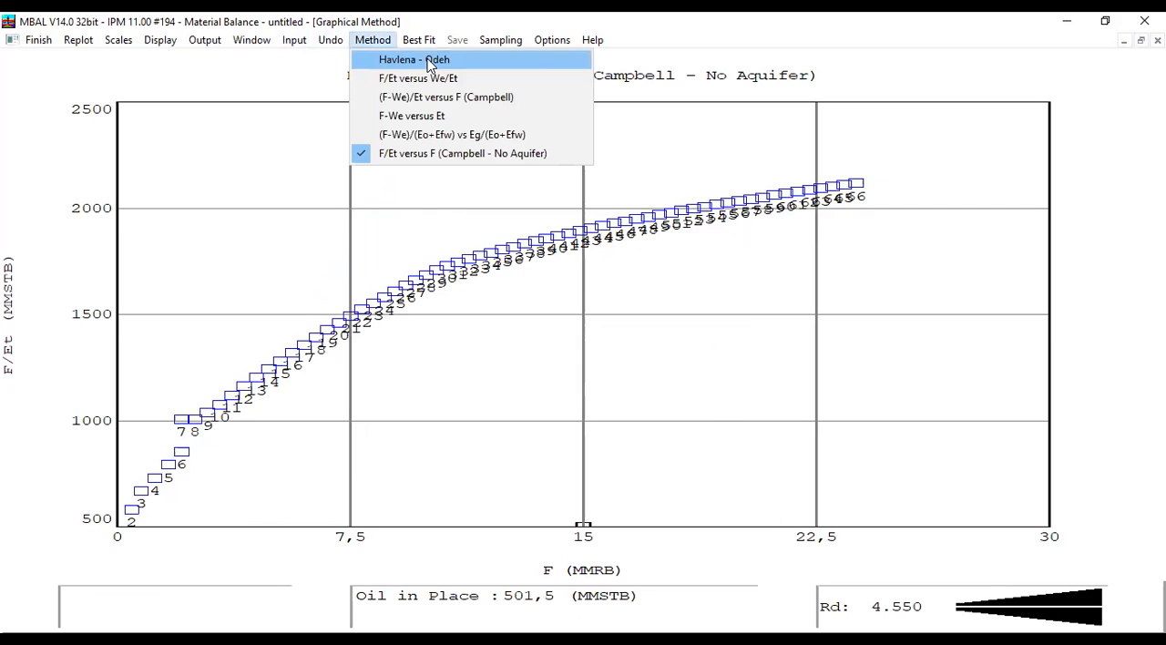
{"action": "left_click", "coordinate": [430, 62]}
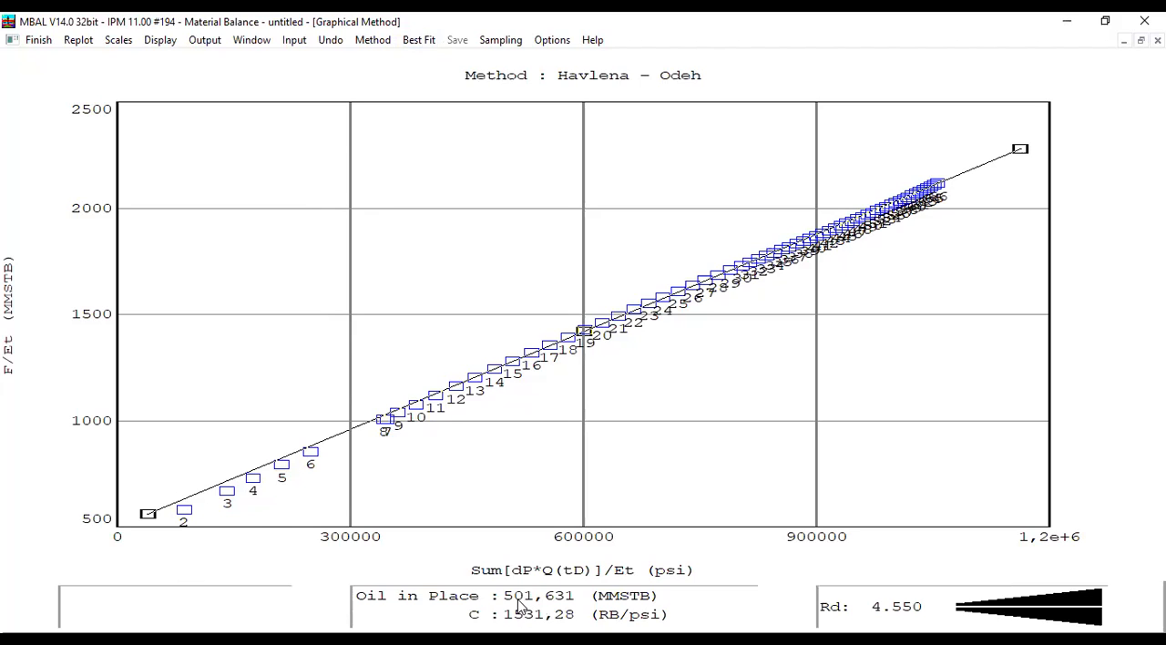
{"action": "left_click", "coordinate": [431, 41]}
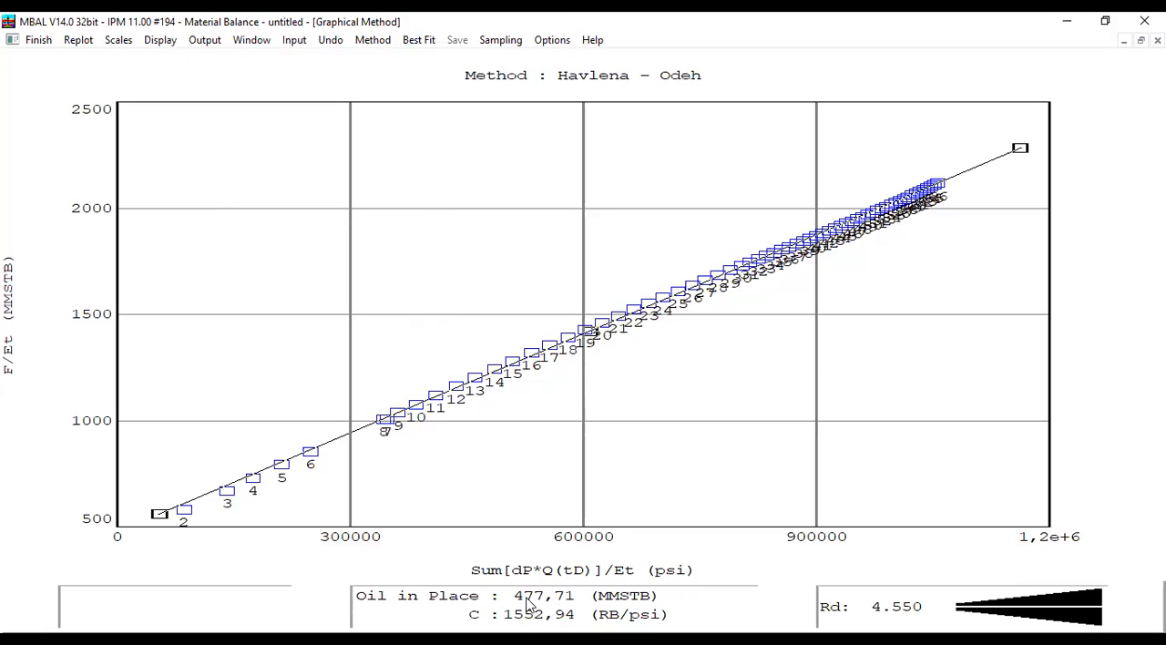
{"action": "left_click", "coordinate": [40, 41]}
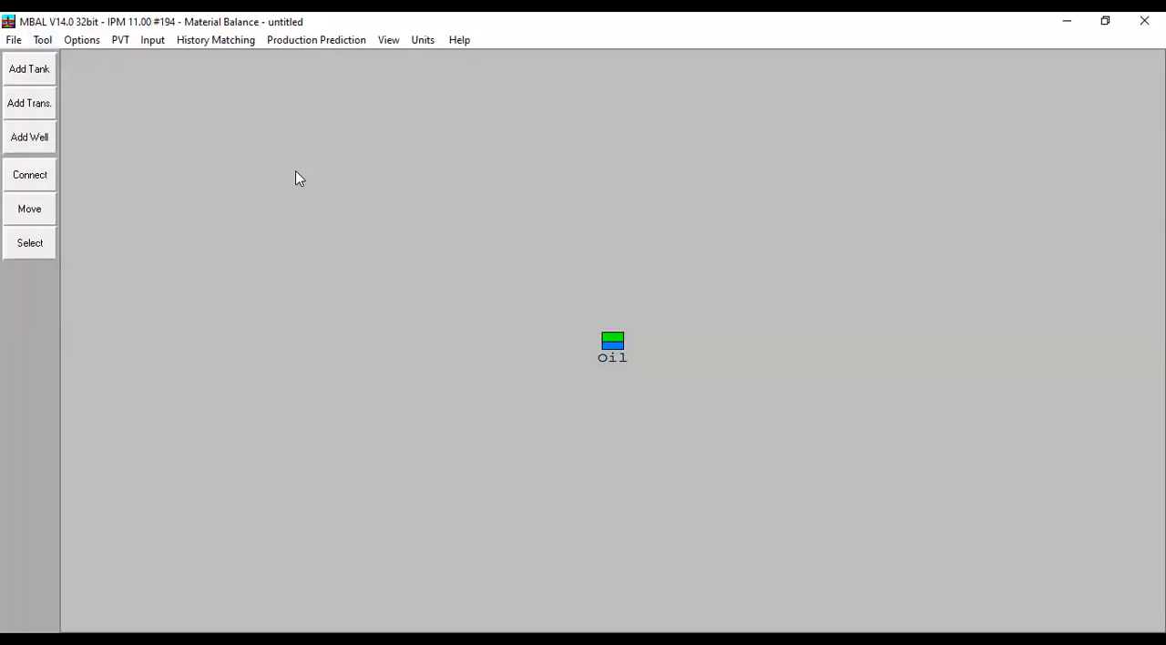
- Check the updated oil in place and the curve match in a full-size Analytical Method plot, then close it
{"action": "left_click", "coordinate": [250, 41]}
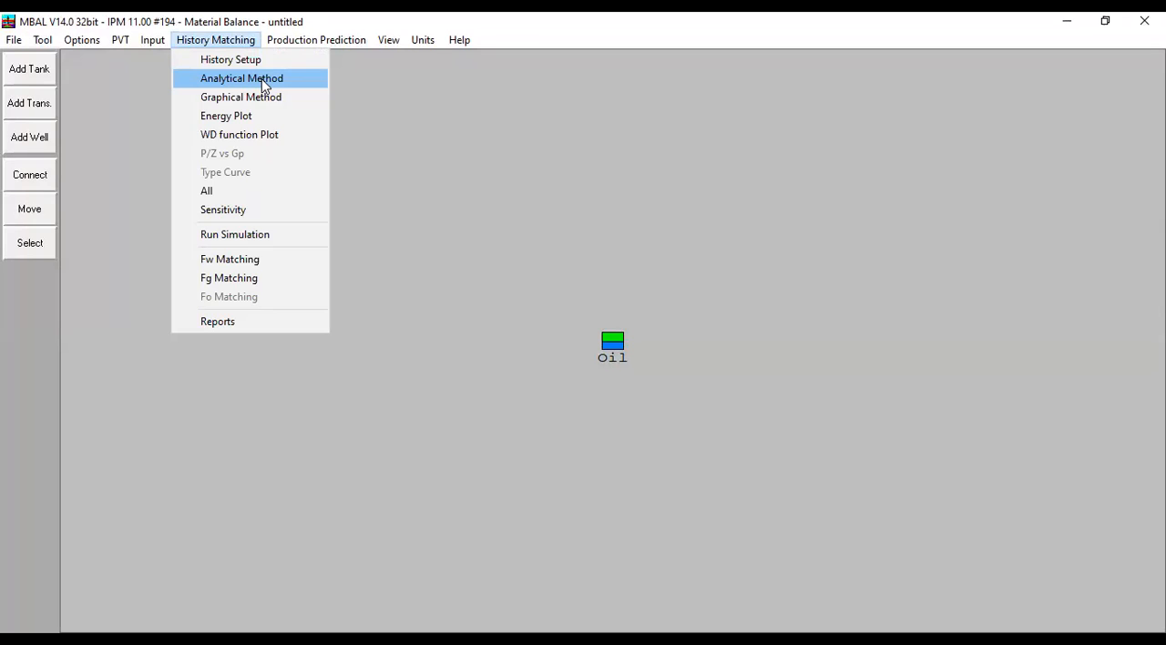
{"action": "left_click", "coordinate": [279, 87]}
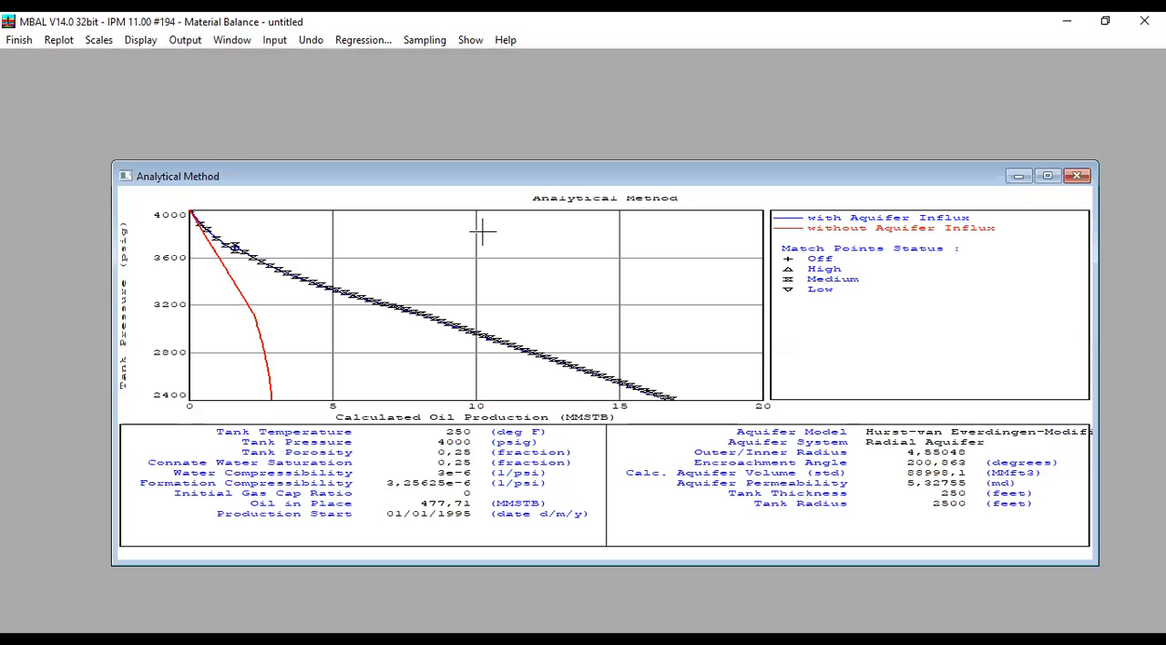
{"action": "double_click", "coordinate": [220, 170]}
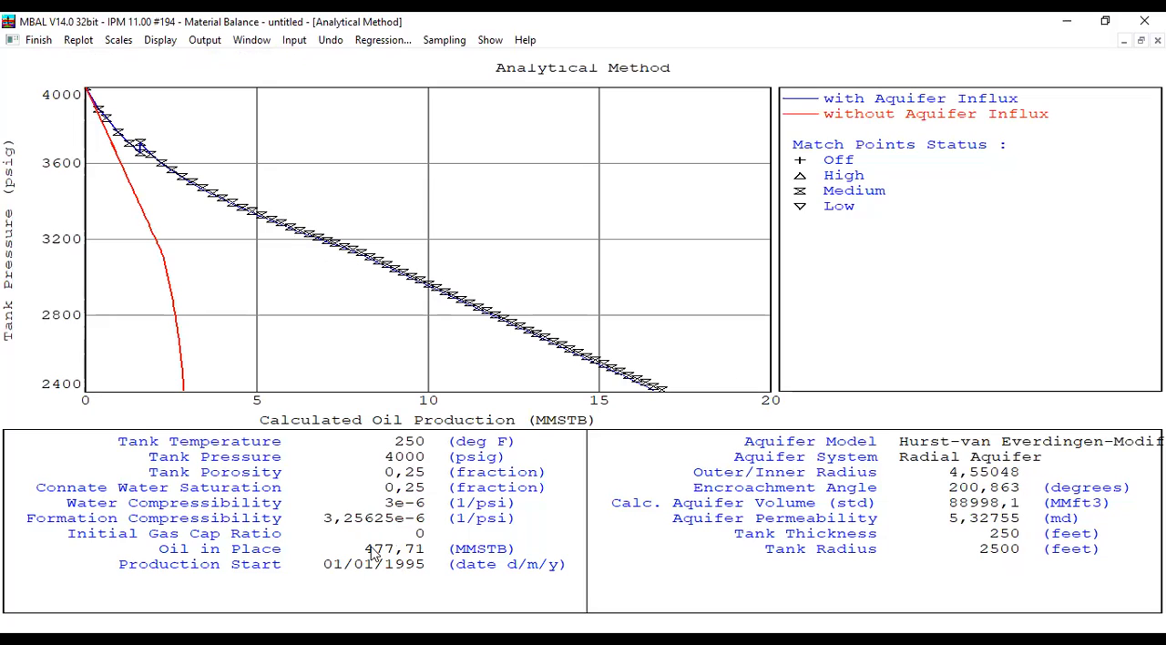
{"action": "left_click", "coordinate": [36, 40]}
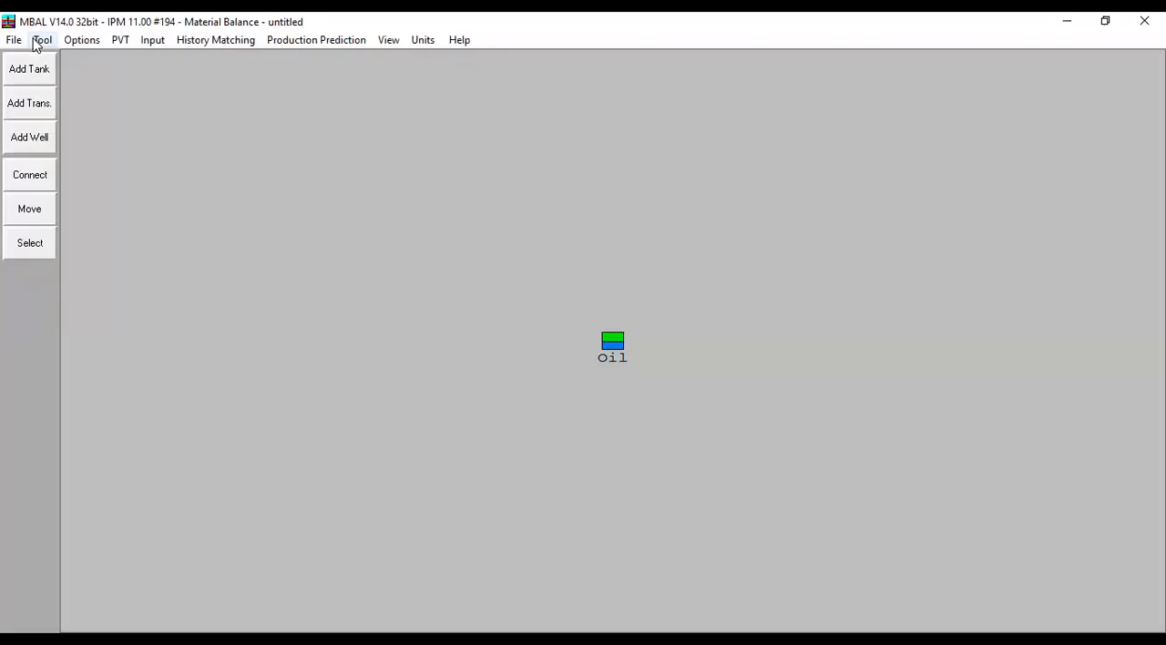
- Examine the drive mechanism contributions over time in a full-size Energy Plot, then close it
{"action": "left_click", "coordinate": [228, 42]}
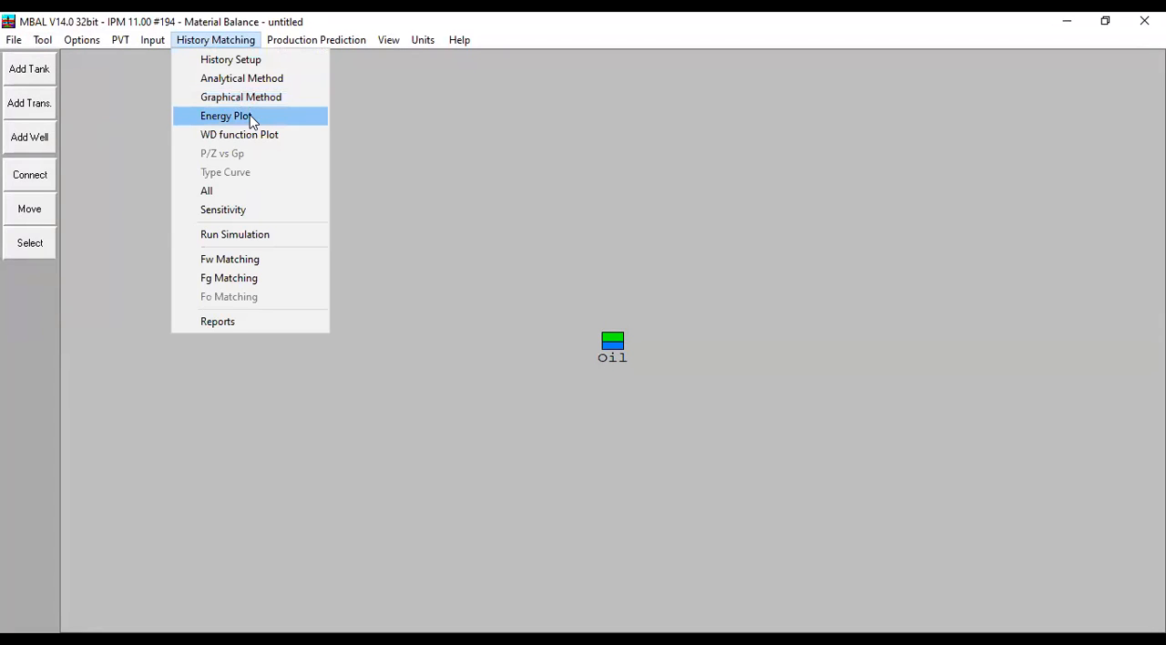
{"action": "left_click", "coordinate": [228, 116]}
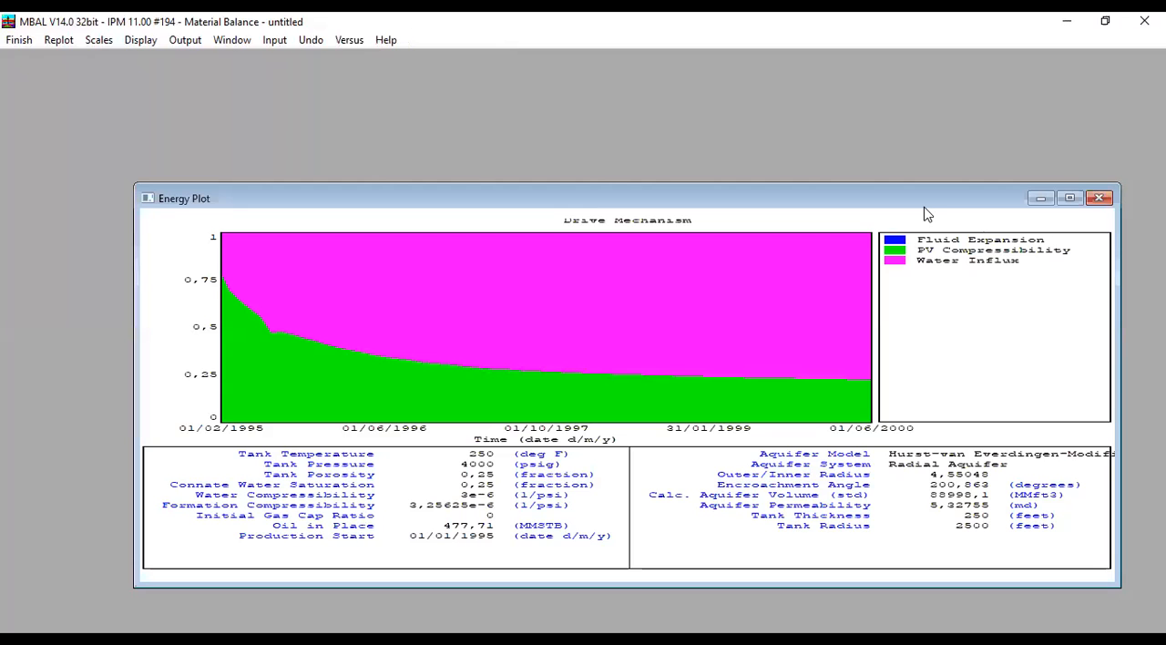
{"action": "left_click", "coordinate": [1070, 198]}
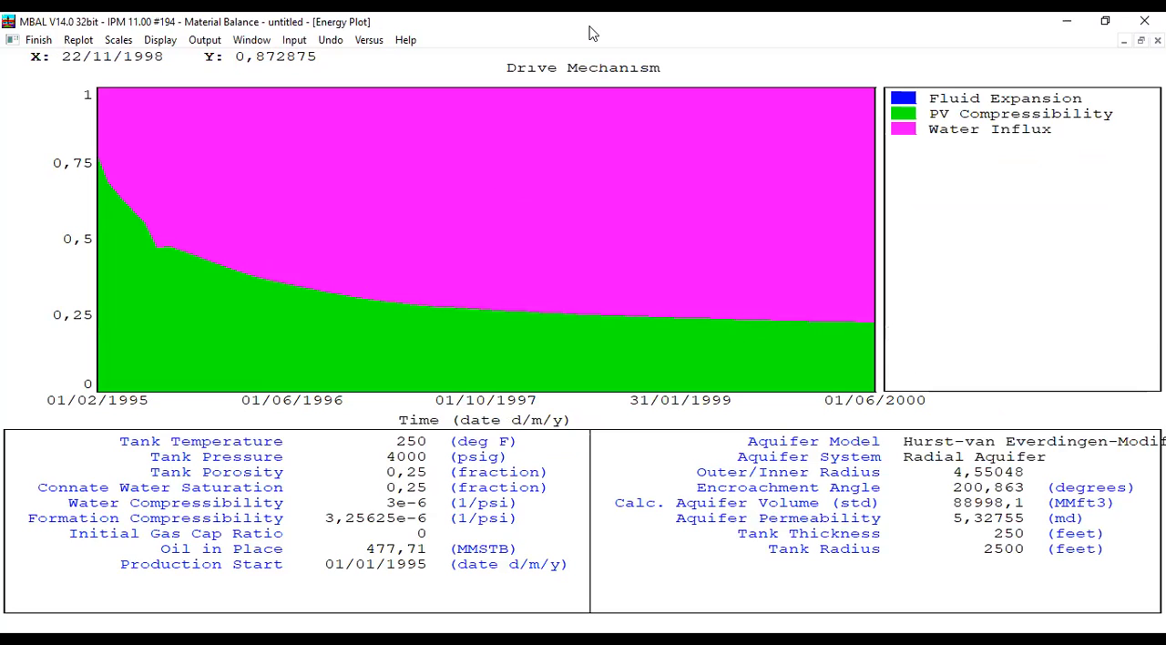
{"action": "key", "text": "alt+Tab"}
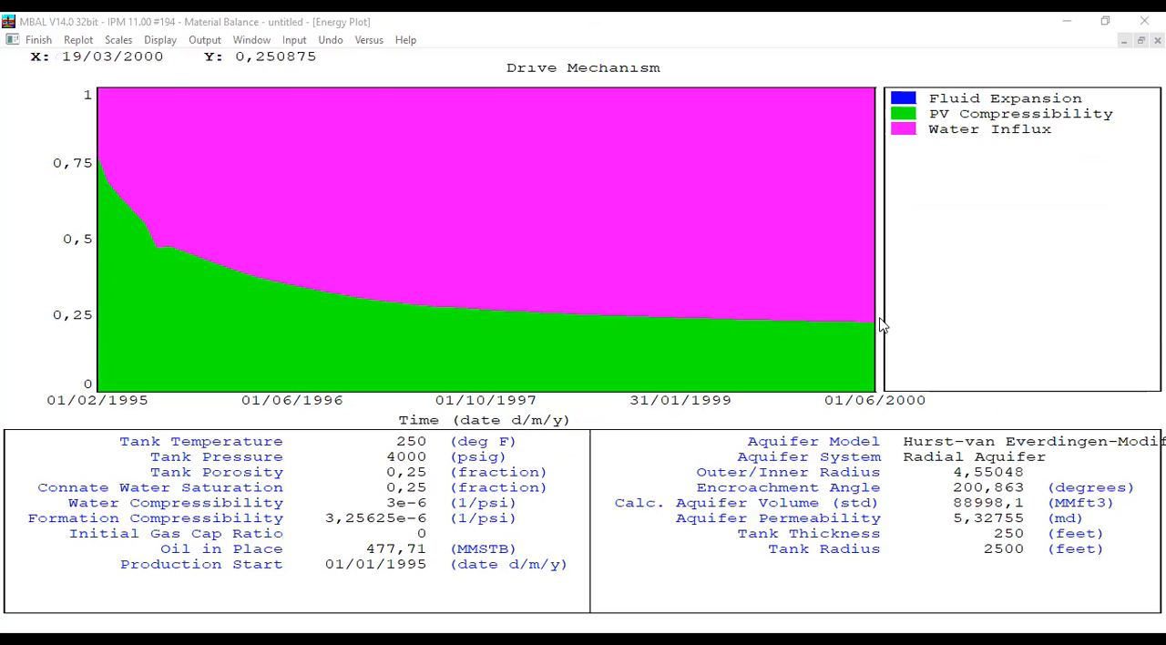
{"action": "left_click", "coordinate": [40, 40]}
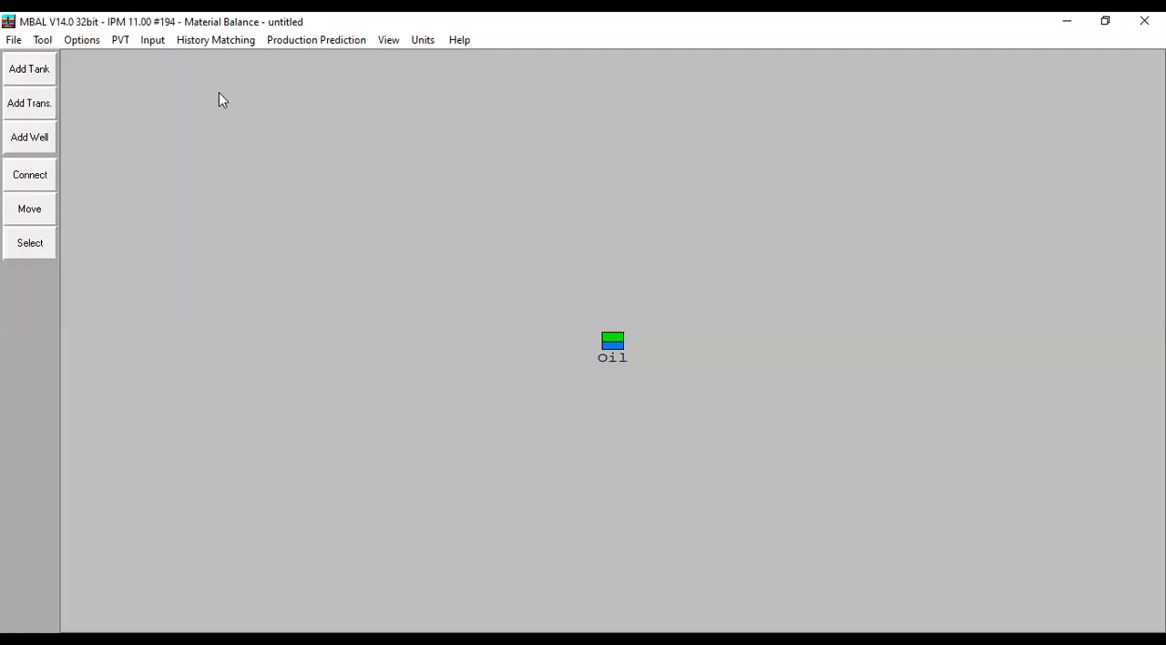
- Open the WD function plot full size to examine the radial aquifer's Q(tD) versus tD curve
{"action": "left_click", "coordinate": [215, 40]}
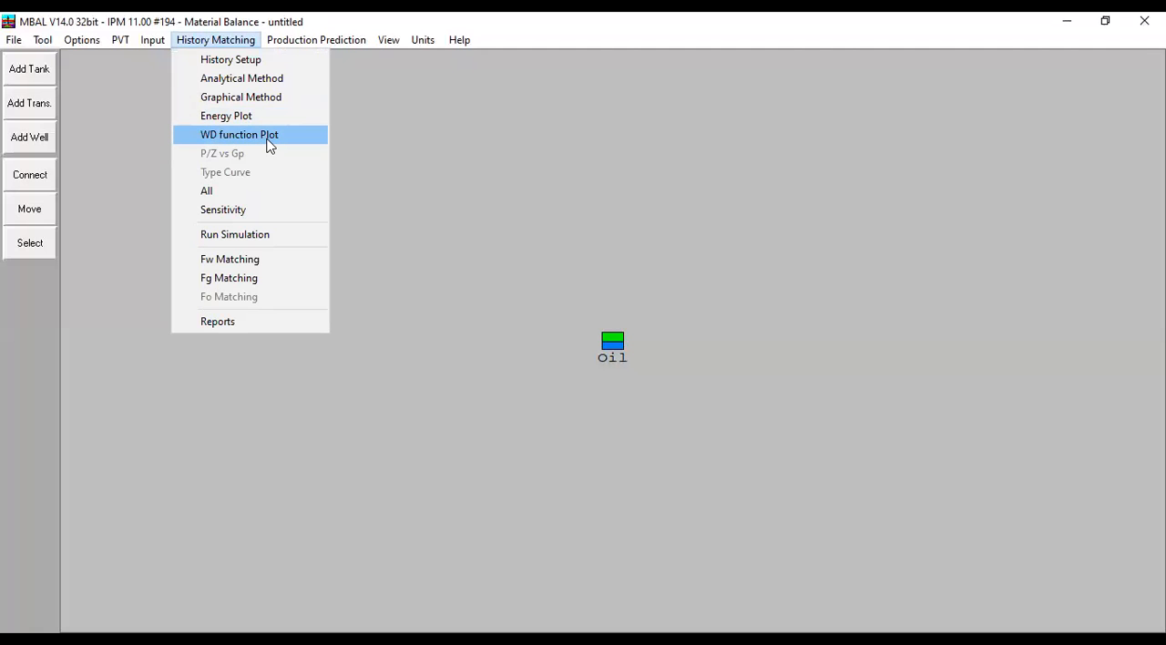
{"action": "key", "text": "Return"}
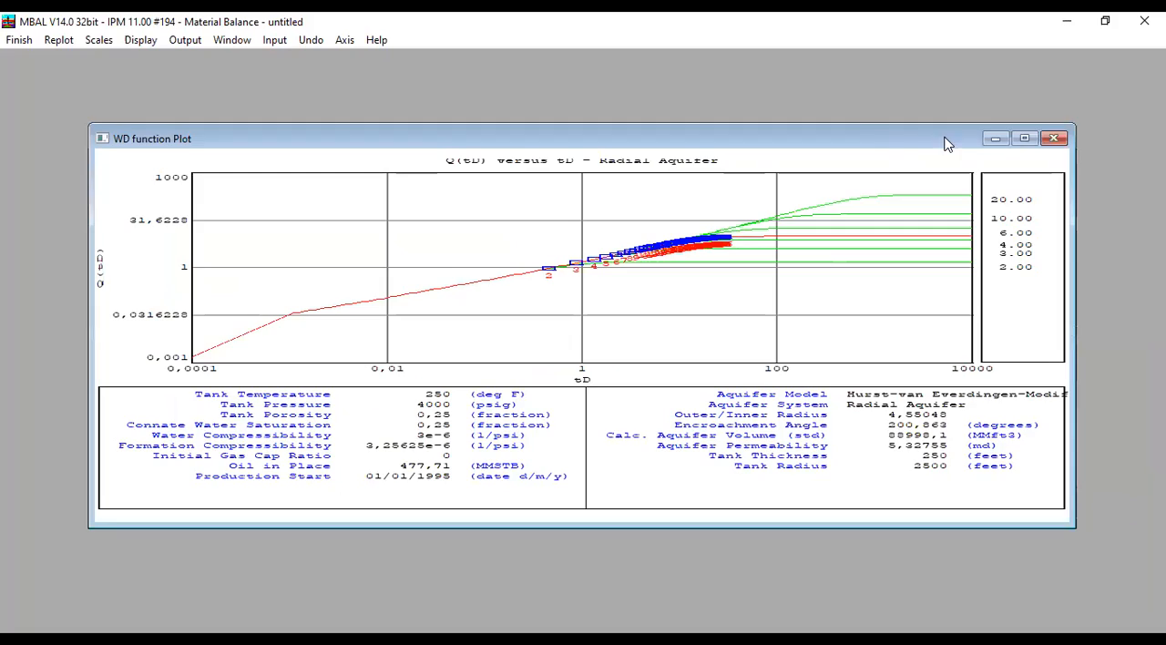
{"action": "left_click", "coordinate": [1023, 136]}
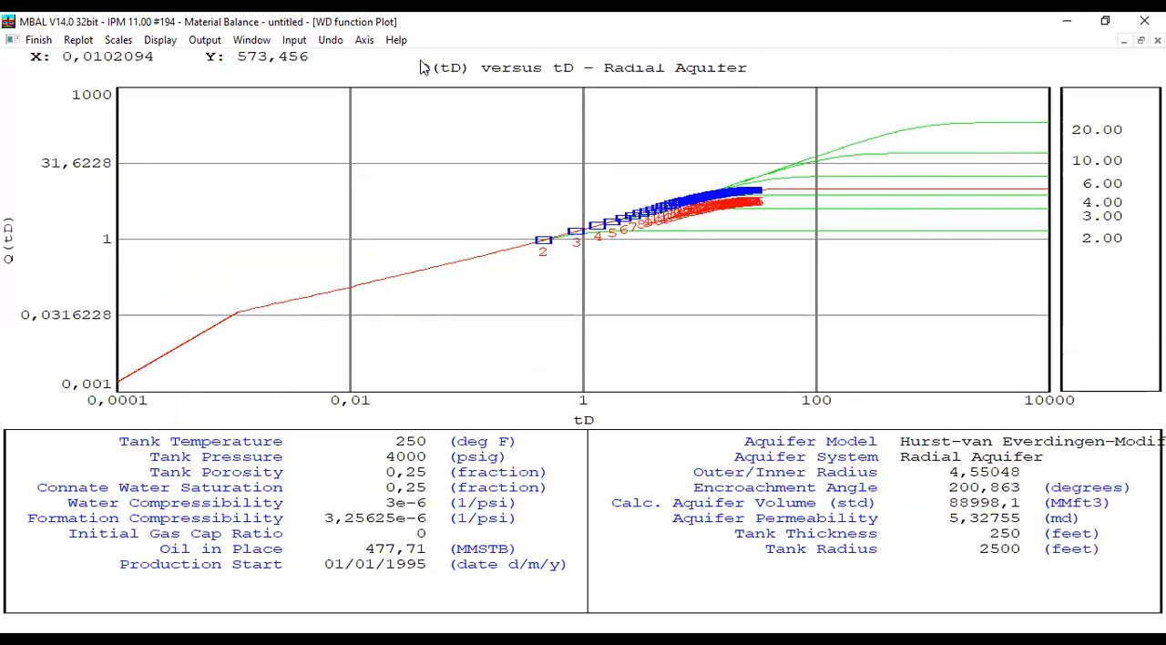
- Read the help page on the WD Function Plot and its response regions A, B and C, then close the help and the plot
{"action": "left_click", "coordinate": [395, 40]}
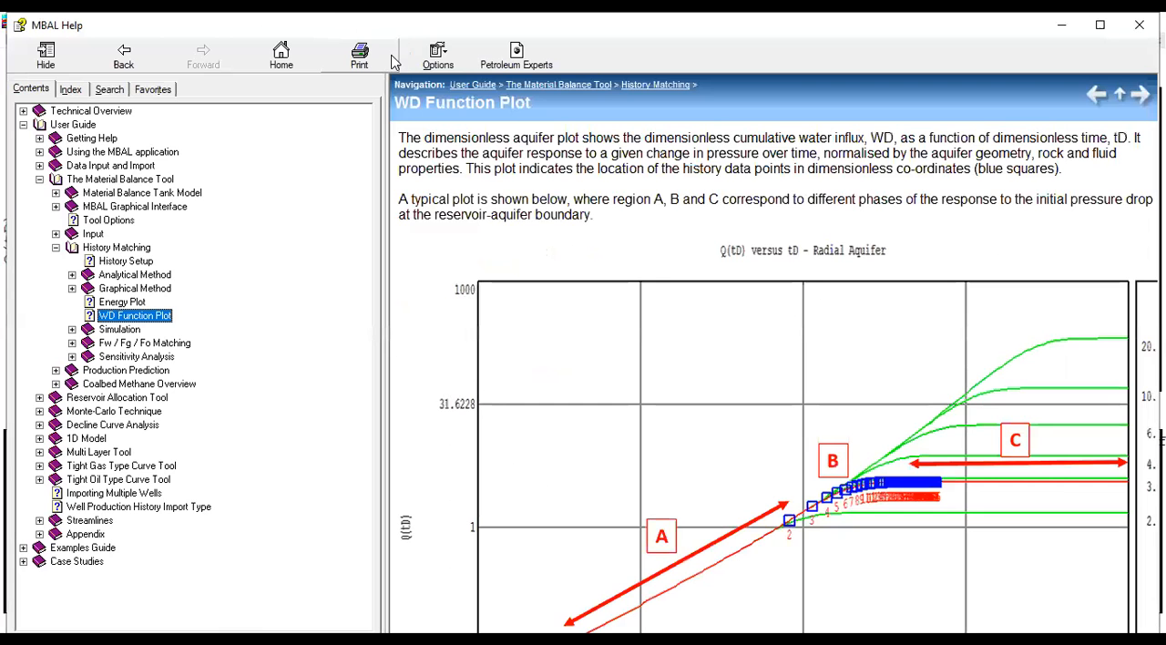
{"action": "left_click", "coordinate": [1100, 25]}
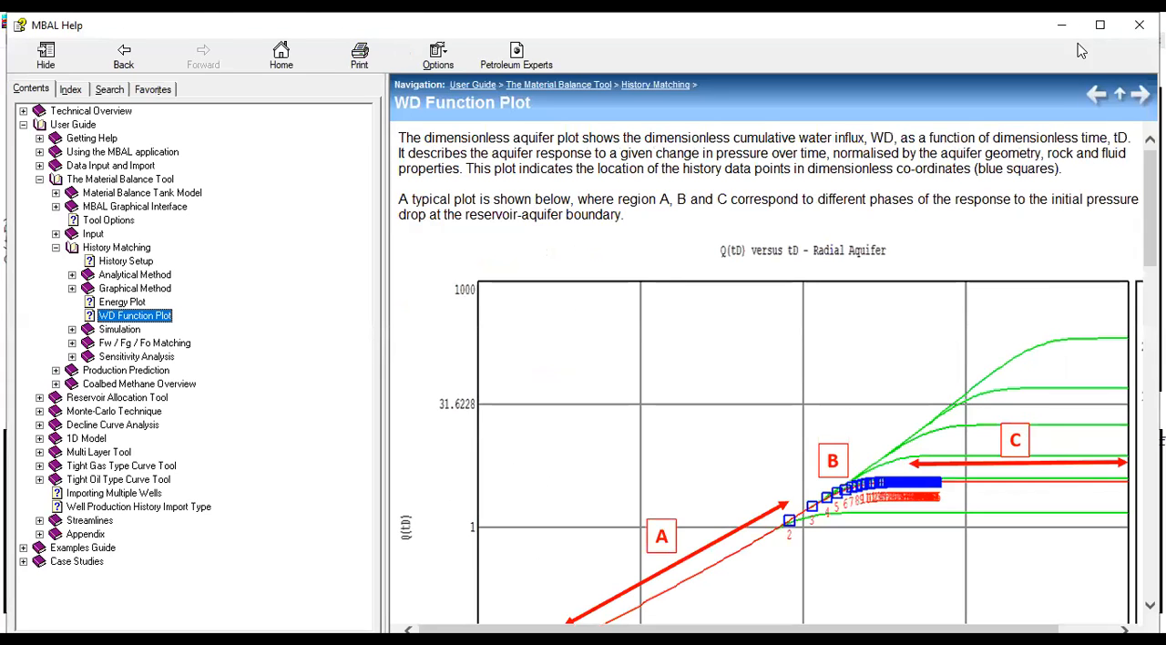
{"action": "scroll", "coordinate": [815, 428], "scroll_direction": "down", "scroll_amount": 2}
{"action": "scroll", "coordinate": [793, 273], "scroll_direction": "up", "scroll_amount": 1}
{"action": "scroll", "coordinate": [848, 310], "scroll_direction": "up", "scroll_amount": 2}
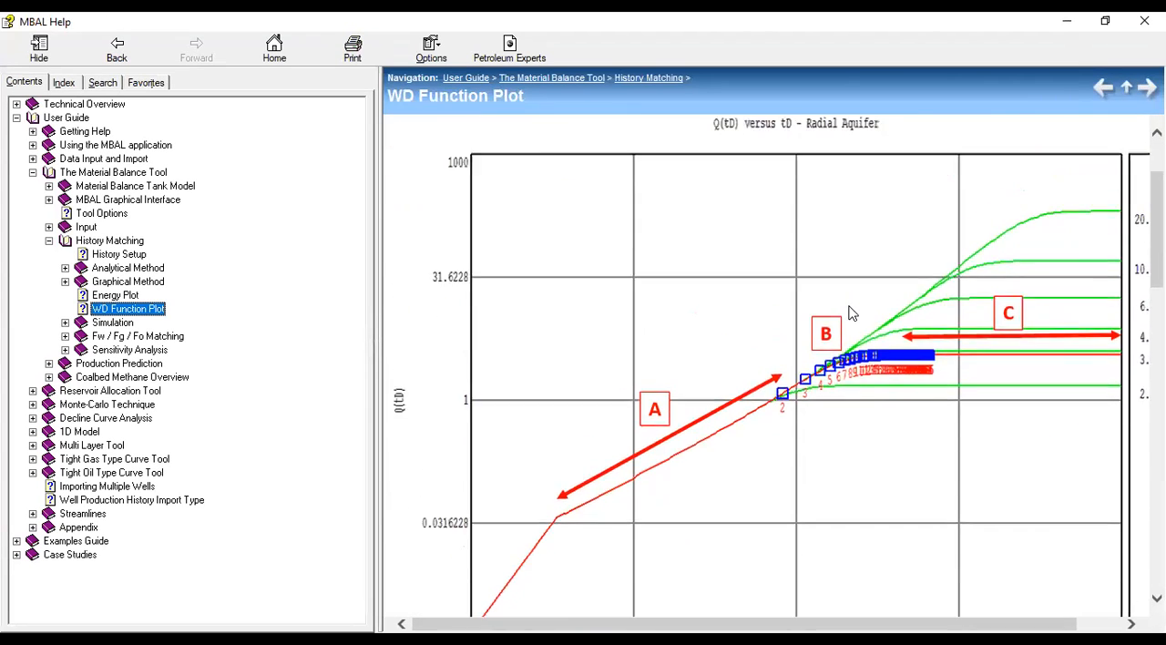
{"action": "scroll", "coordinate": [873, 401], "scroll_direction": "down", "scroll_amount": 2}
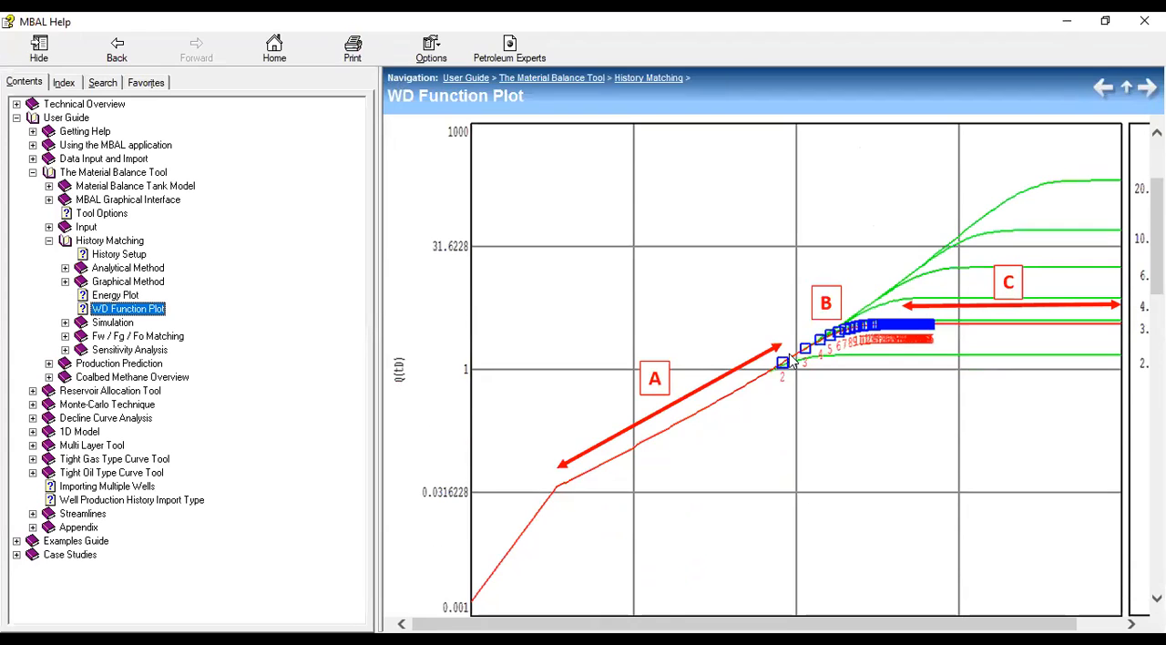
{"action": "left_click", "coordinate": [1144, 20]}
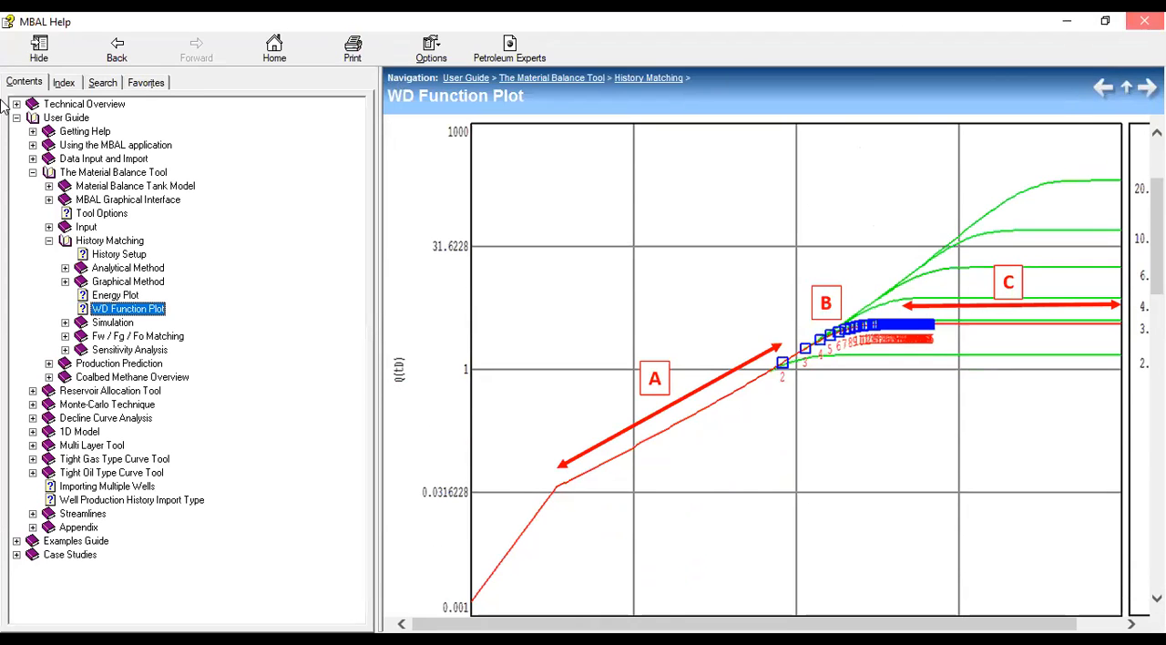
{"action": "left_click", "coordinate": [42, 42]}
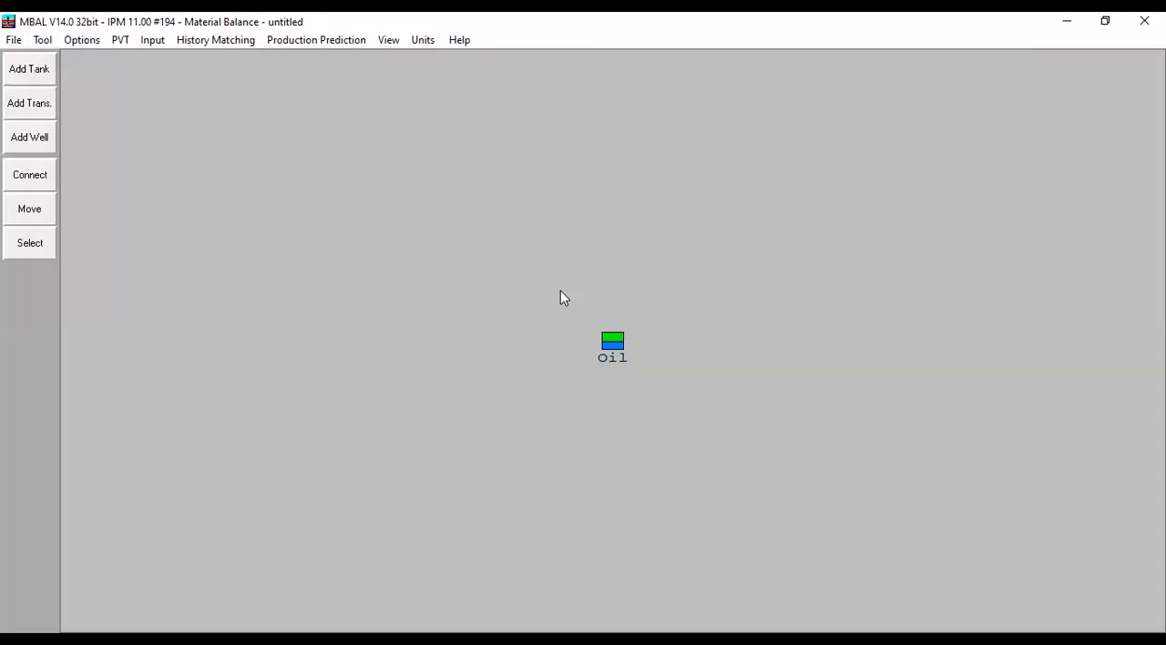
- Run the history simulation for the oil tank and calculate its results to completion
{"action": "left_click", "coordinate": [230, 41]}
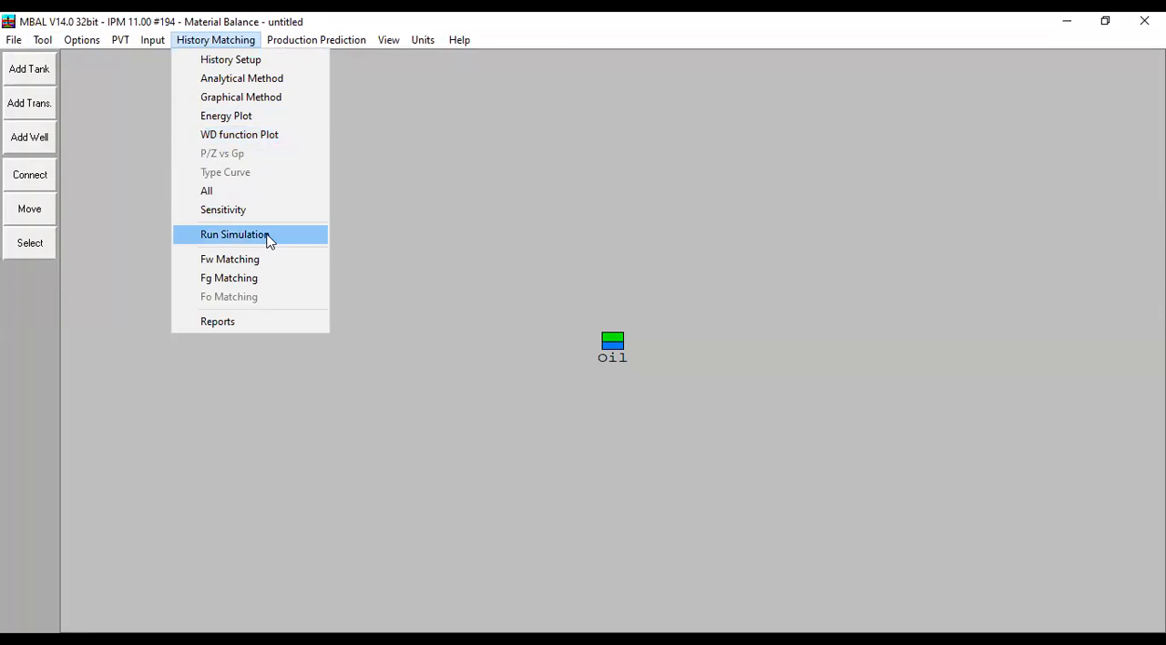
{"action": "left_click", "coordinate": [269, 237]}
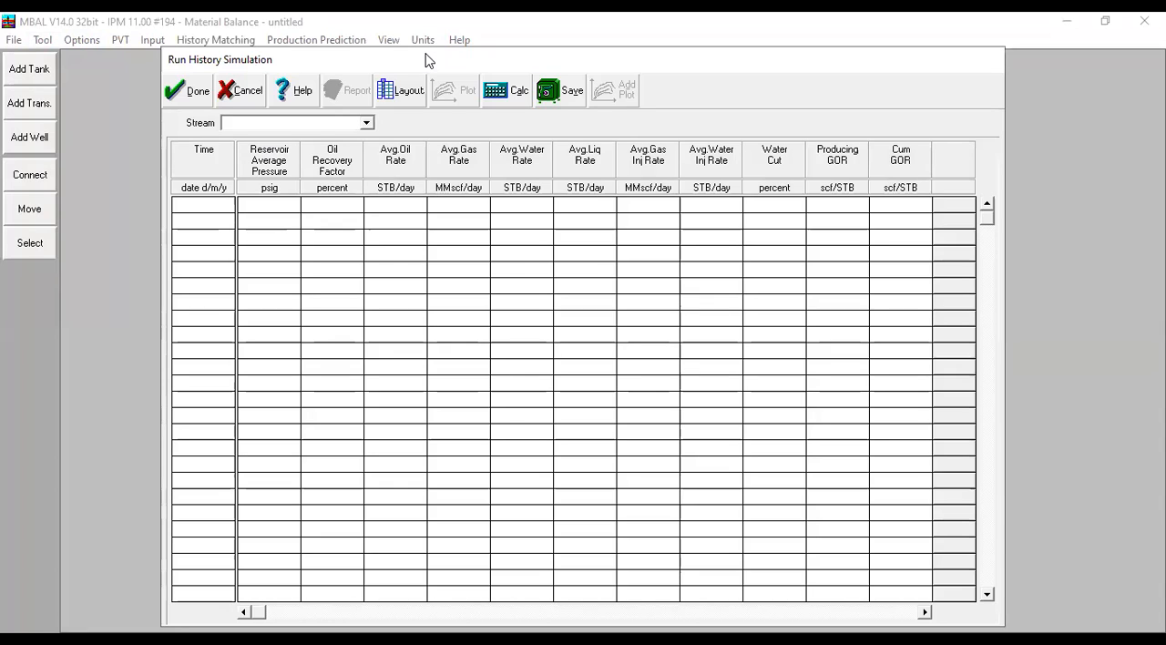
{"action": "left_click", "coordinate": [518, 96]}
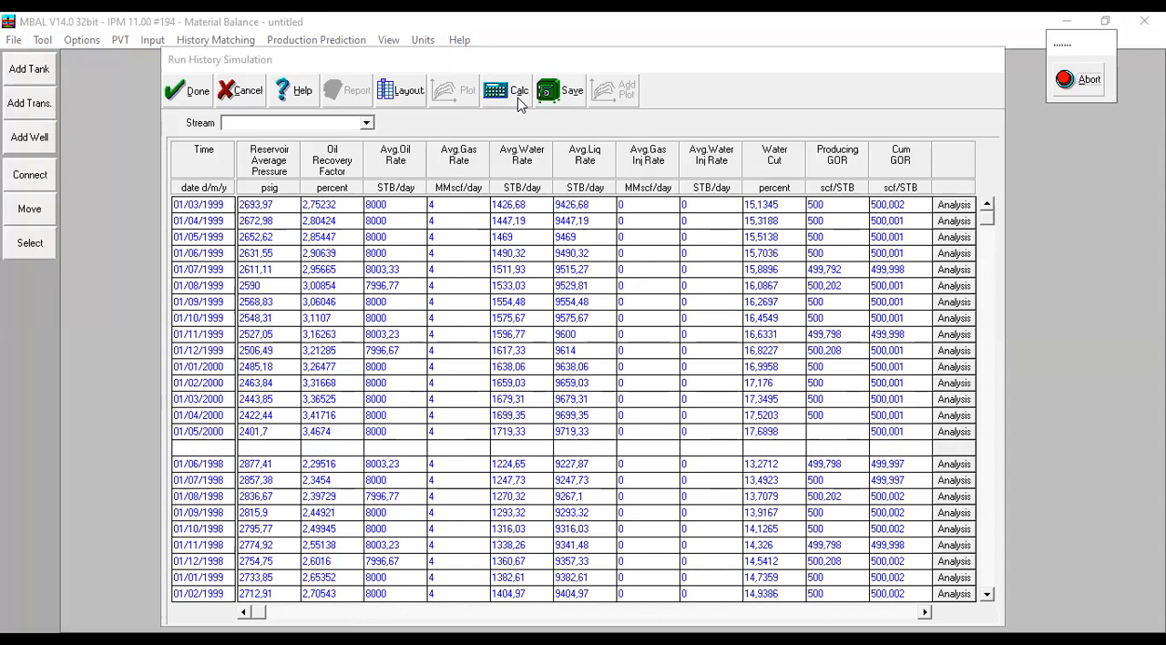
{"action": "left_click", "coordinate": [646, 394]}
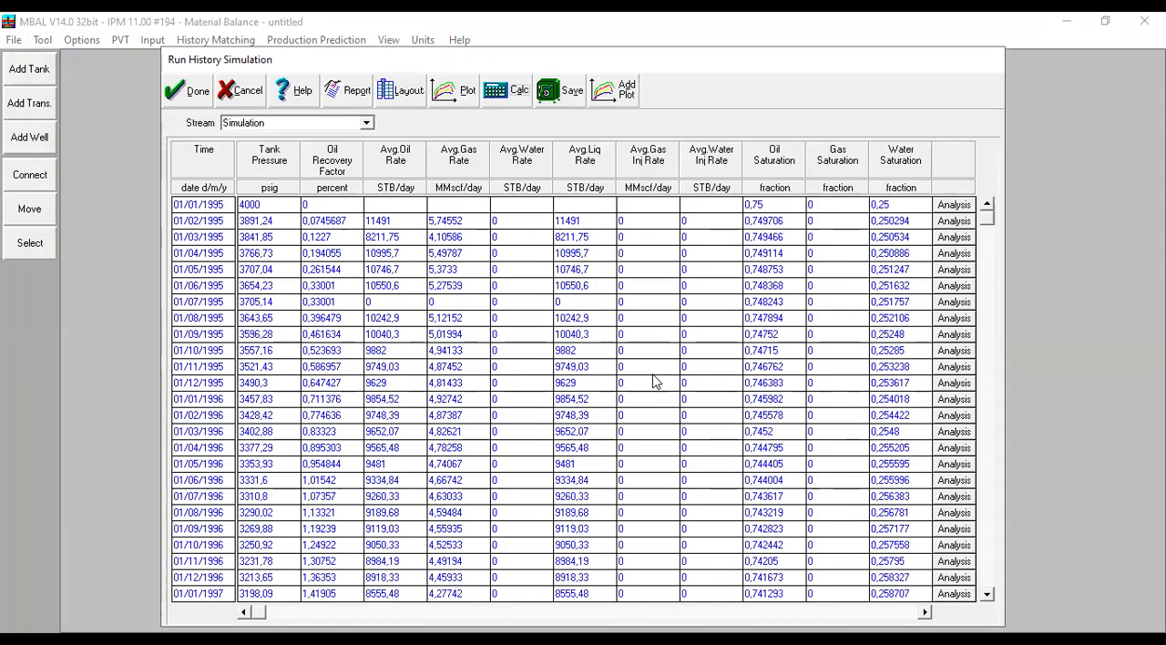
- Plot the History and Simulation tank pressures together over time to compare them
{"action": "left_click", "coordinate": [470, 87]}
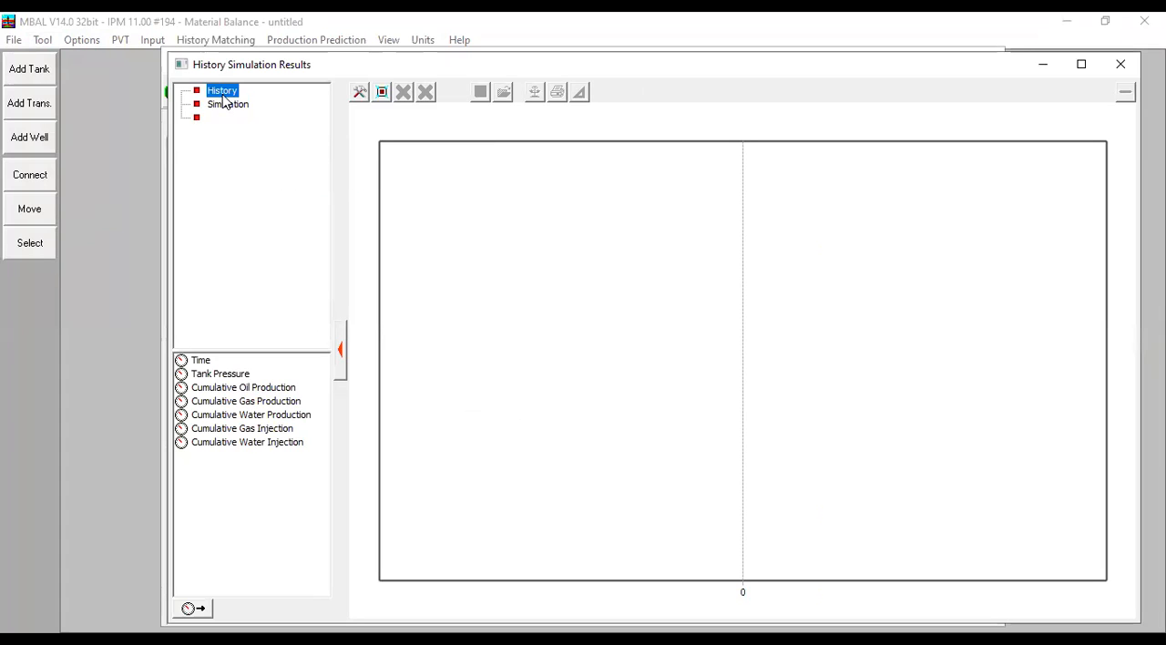
{"action": "double_click", "coordinate": [233, 377]}
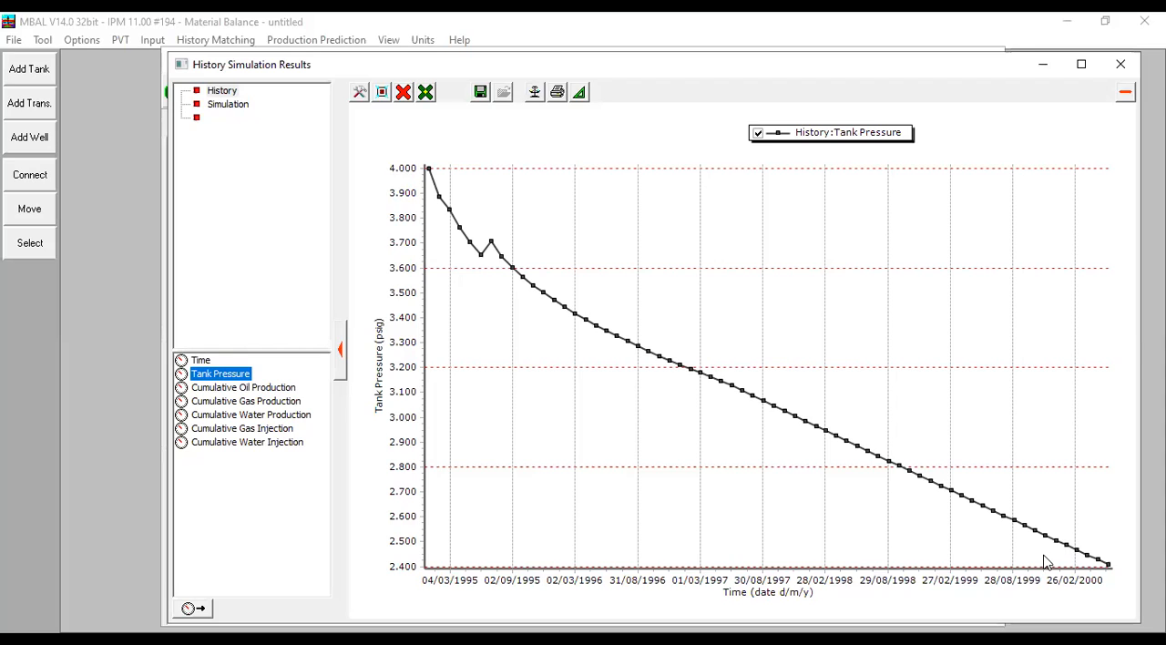
{"action": "left_click", "coordinate": [224, 106]}
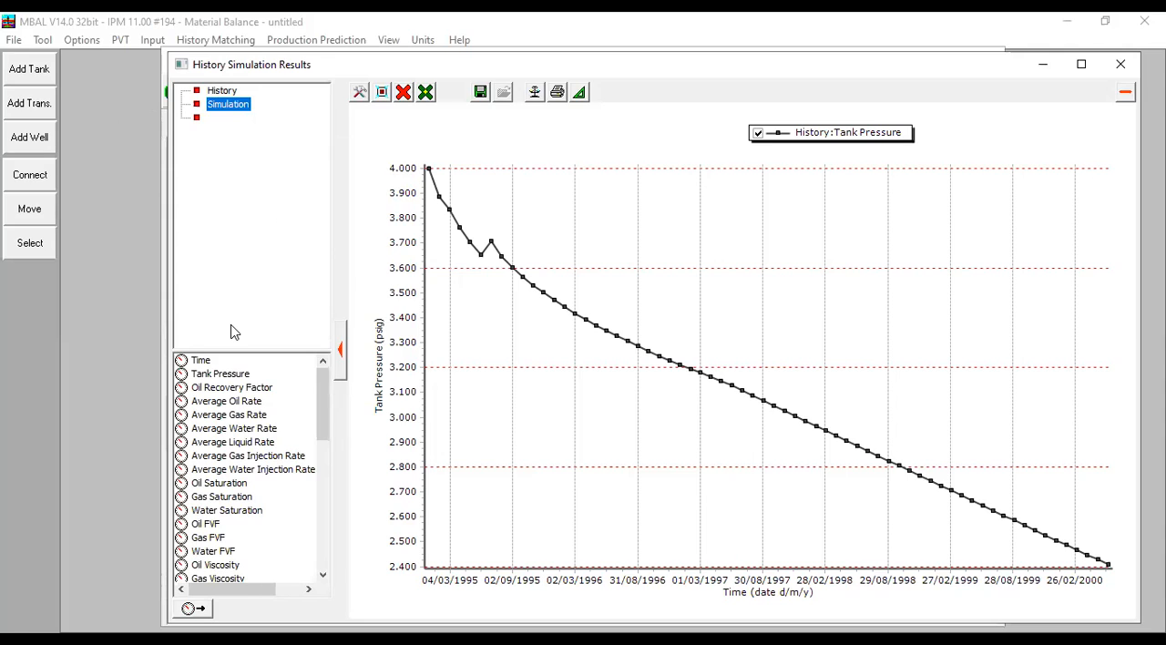
{"action": "double_click", "coordinate": [235, 381]}
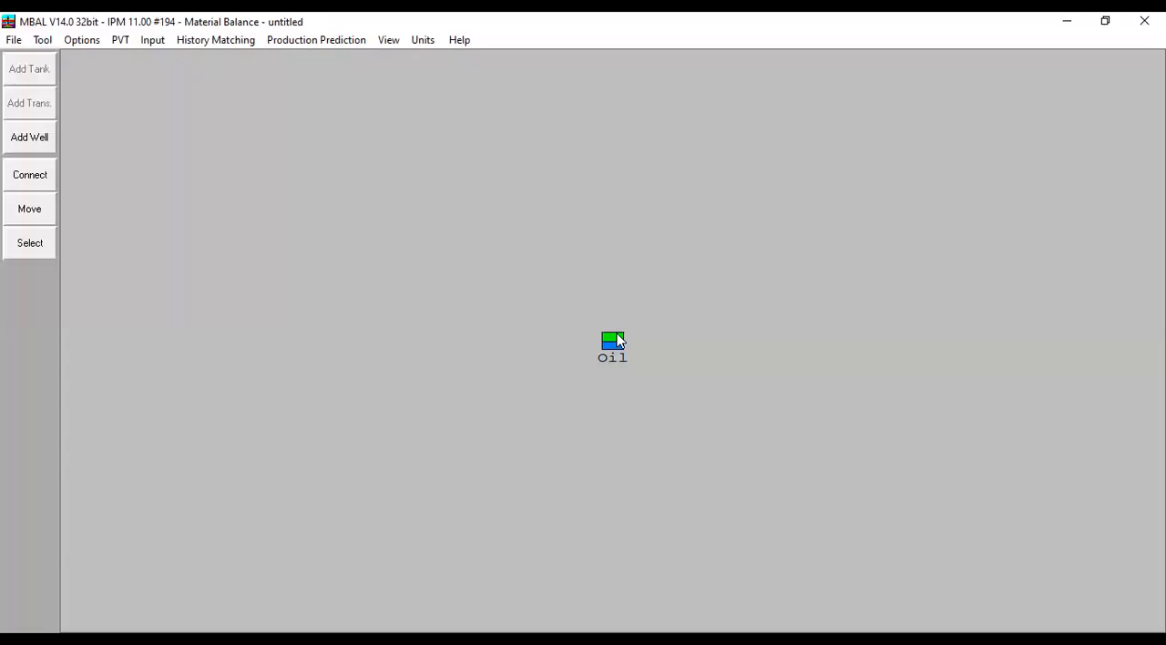
- Set the oil tank's original oil in place to 501 MMSTB and accept the tank parameters
{"action": "double_click", "coordinate": [618, 339]}
{"action": "left_click_drag", "start_coordinate": [465, 372], "coordinate": [297, 354]}
{"action": "type", "text": "501"}
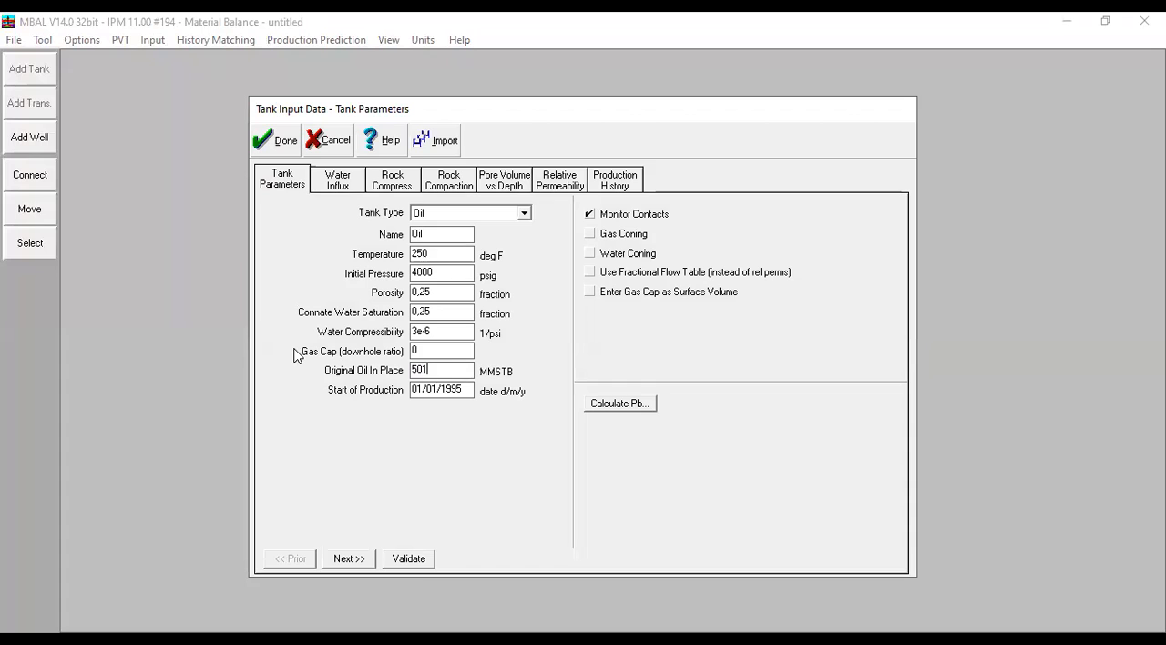
{"action": "left_click", "coordinate": [276, 141]}
- Recalculate the history simulation and compare the historical and simulated tank pressures in a full-size plot
{"action": "left_click", "coordinate": [217, 42]}
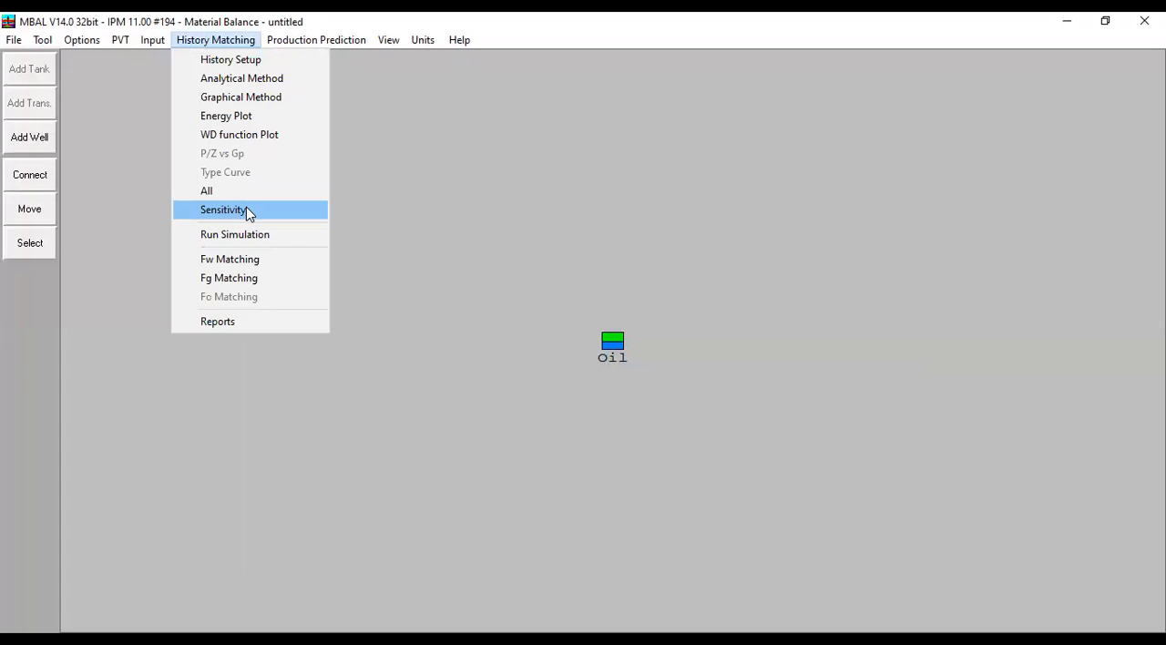
{"action": "left_click", "coordinate": [489, 95]}
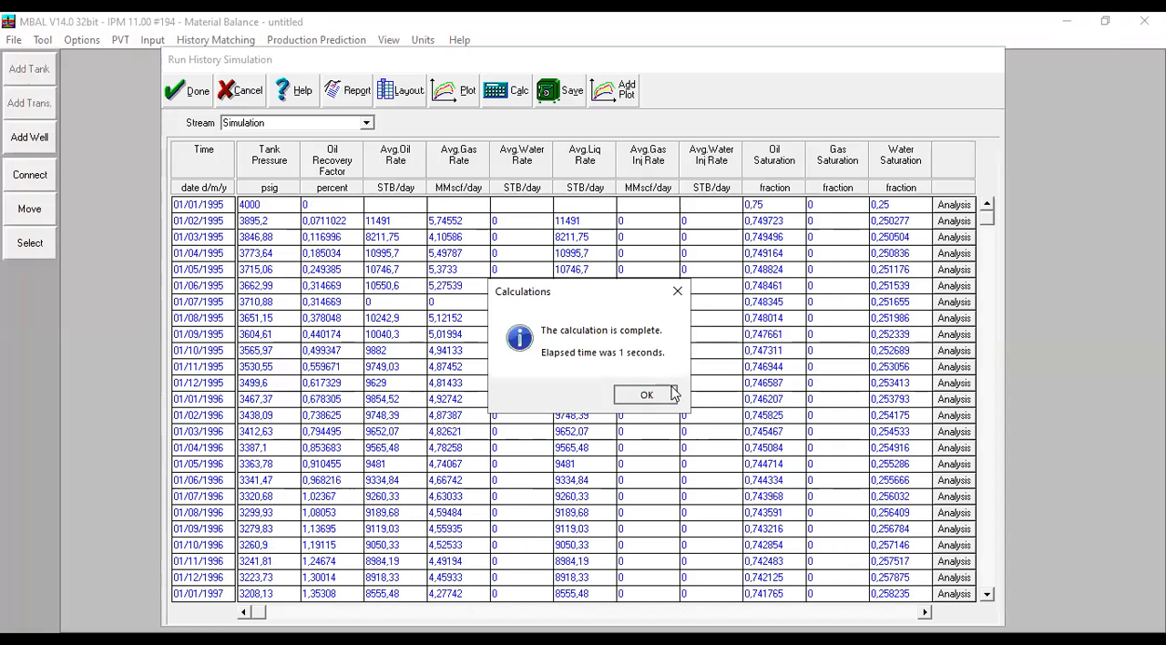
{"action": "left_click", "coordinate": [673, 393]}
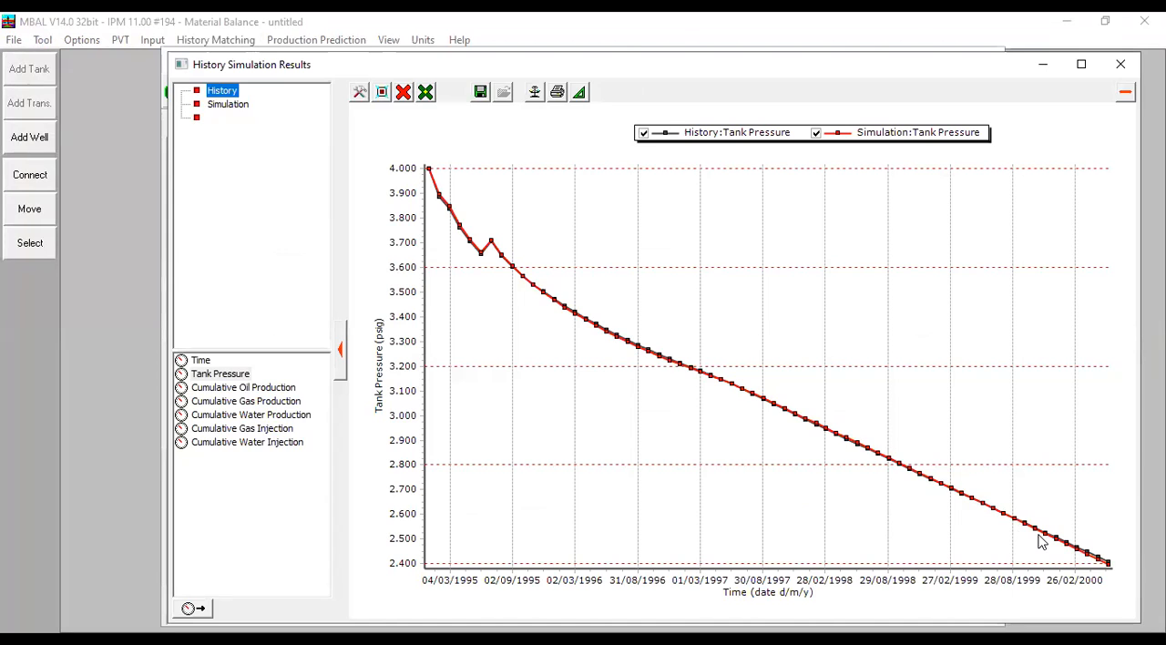
{"action": "left_click", "coordinate": [1082, 68]}
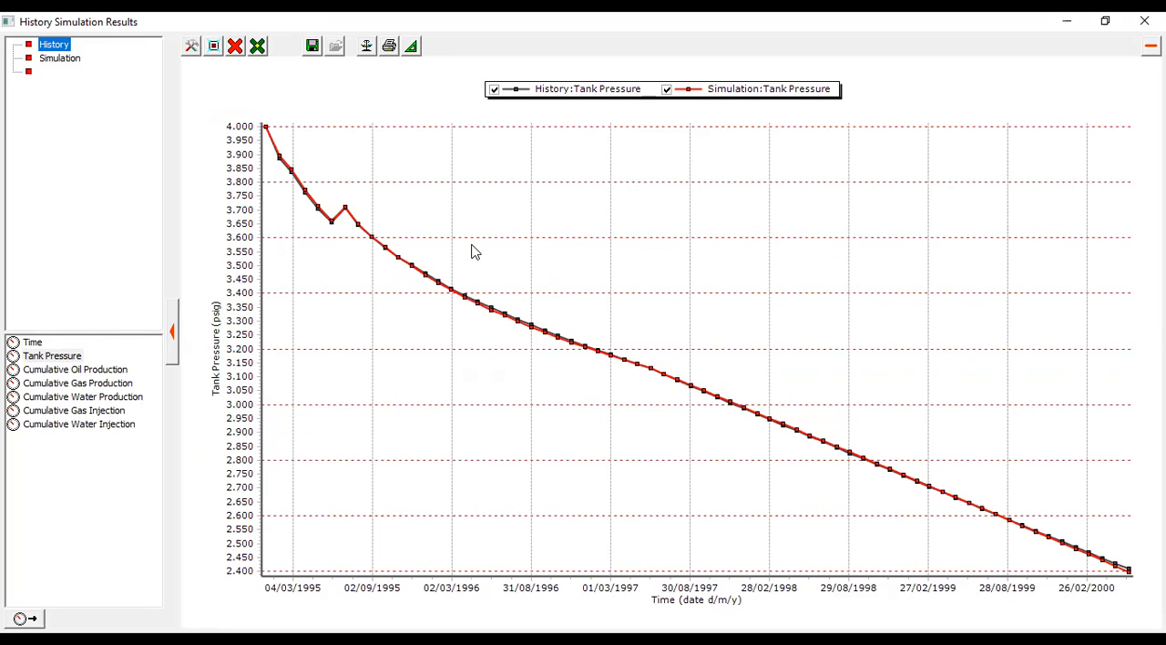
- Clear the pressure curves and plot the simulated Average Oil Rate together with the simulated Tank Pressure
{"action": "left_click", "coordinate": [234, 51]}
{"action": "left_click", "coordinate": [272, 107]}
{"action": "left_click", "coordinate": [53, 45]}
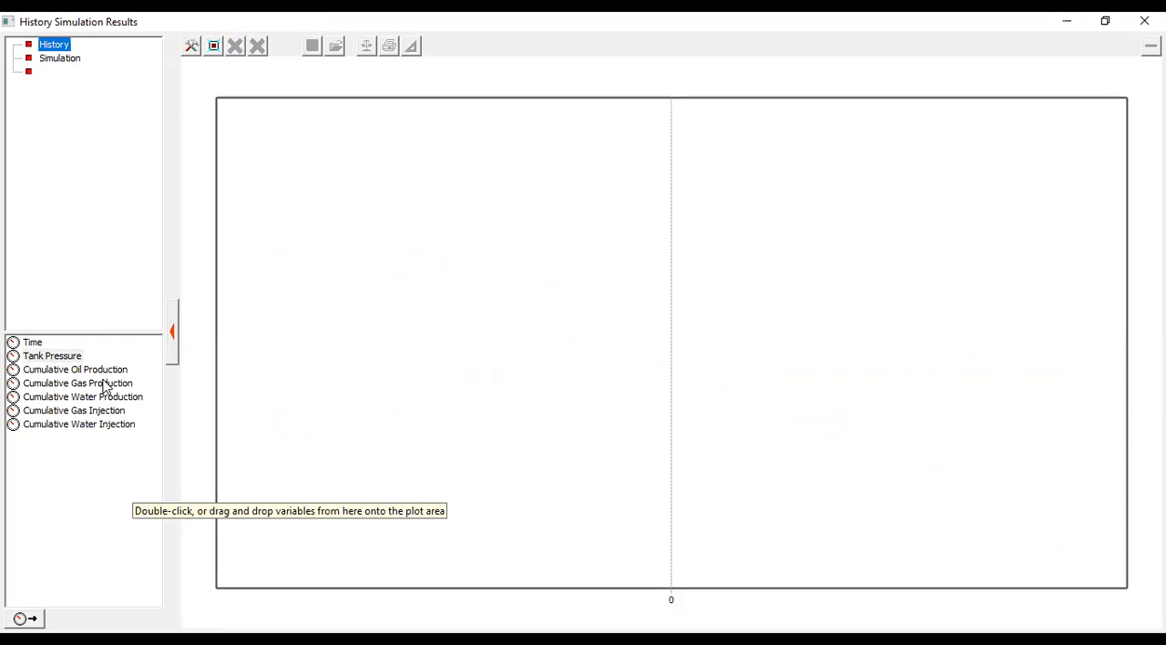
{"action": "left_click", "coordinate": [63, 58]}
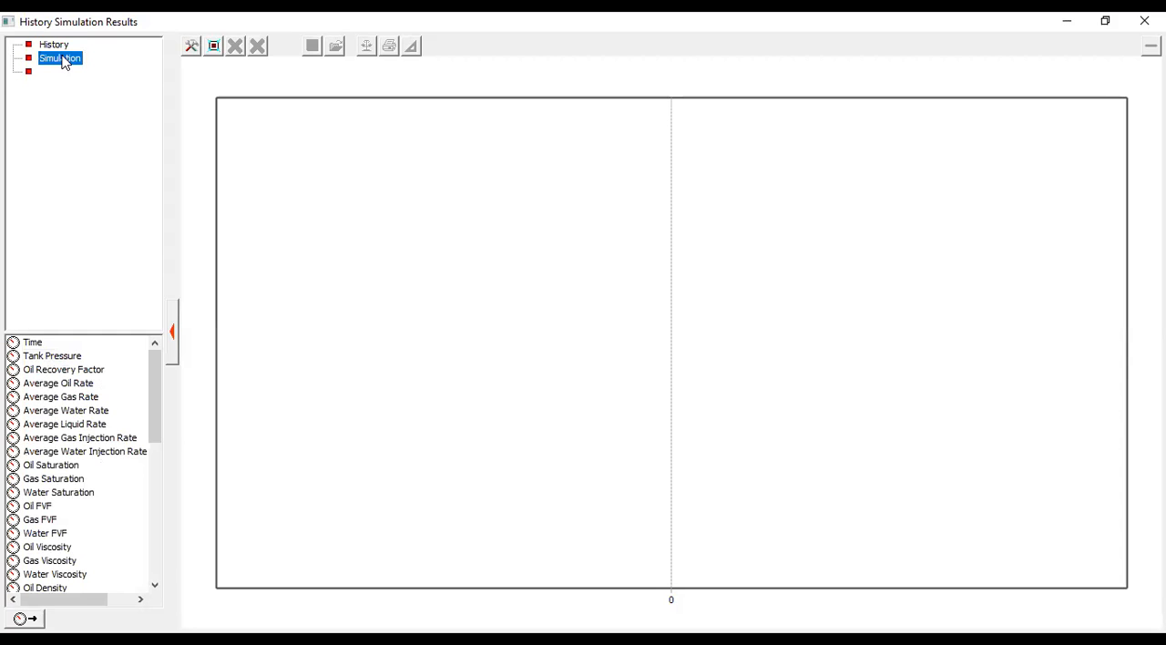
{"action": "double_click", "coordinate": [79, 384]}
{"action": "mouse_move", "coordinate": [576, 229]}
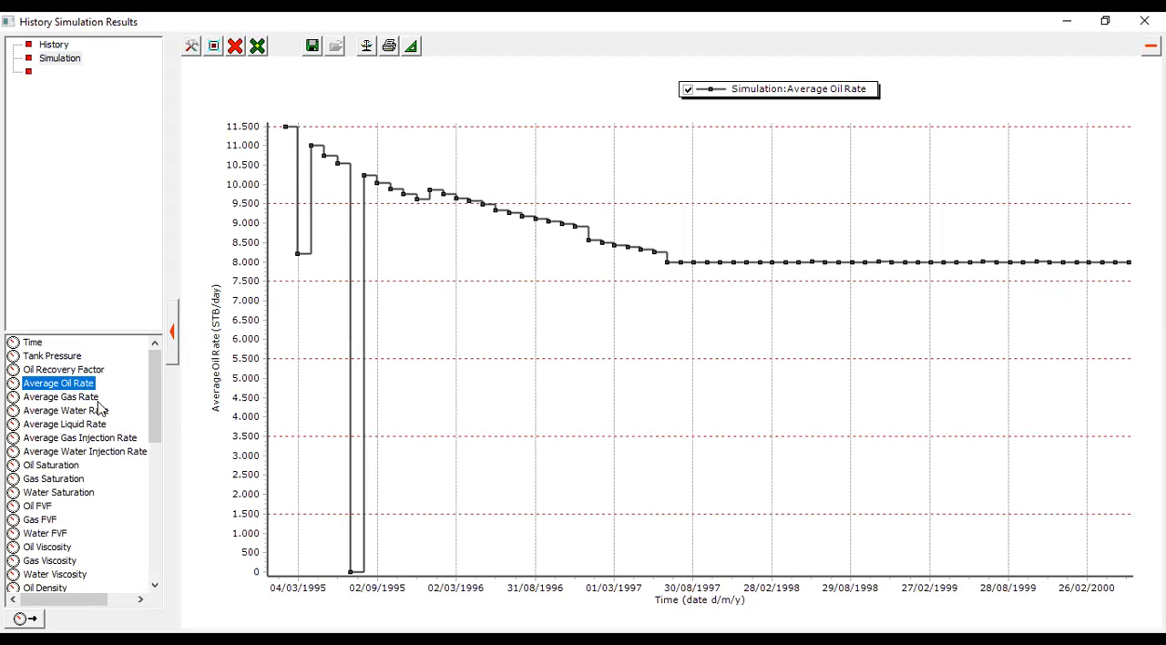
{"action": "double_click", "coordinate": [52, 356]}
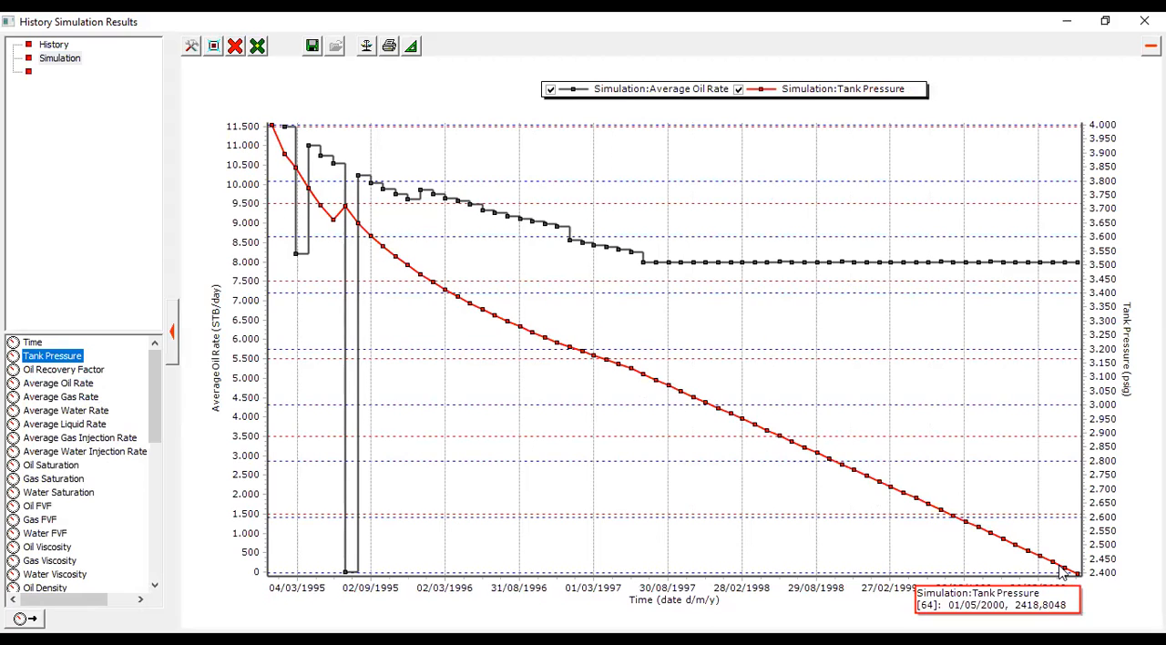
- Remove all curves and plot the simulated Oil Saturation and Water Saturation over time
{"action": "left_click", "coordinate": [235, 46]}
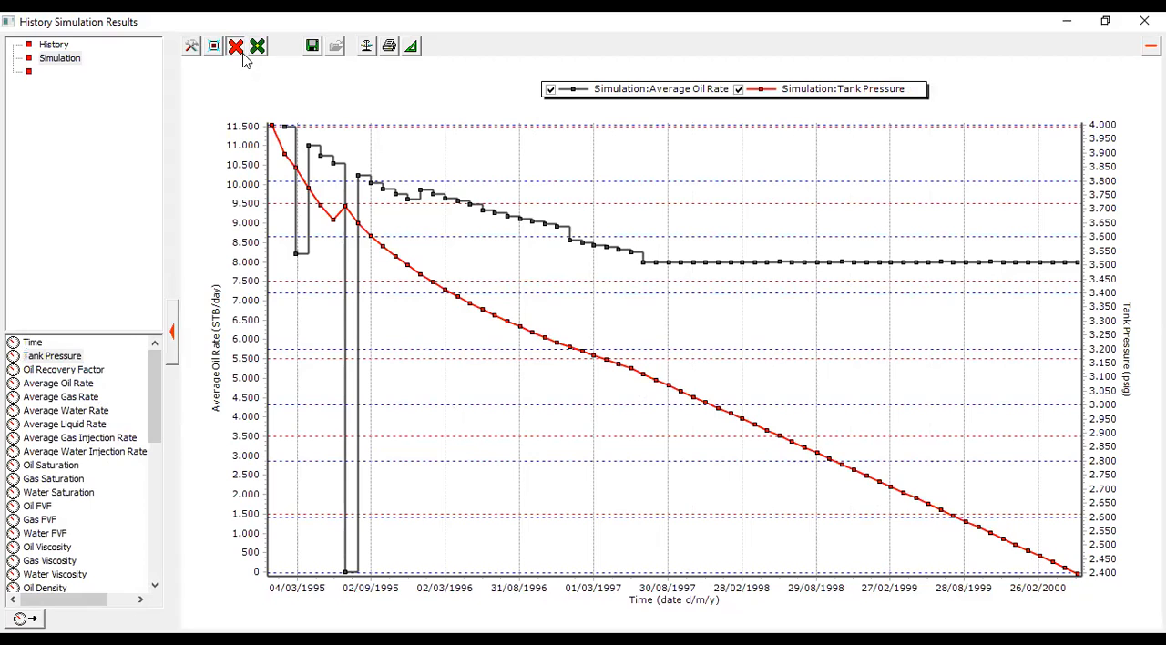
{"action": "left_click", "coordinate": [301, 109]}
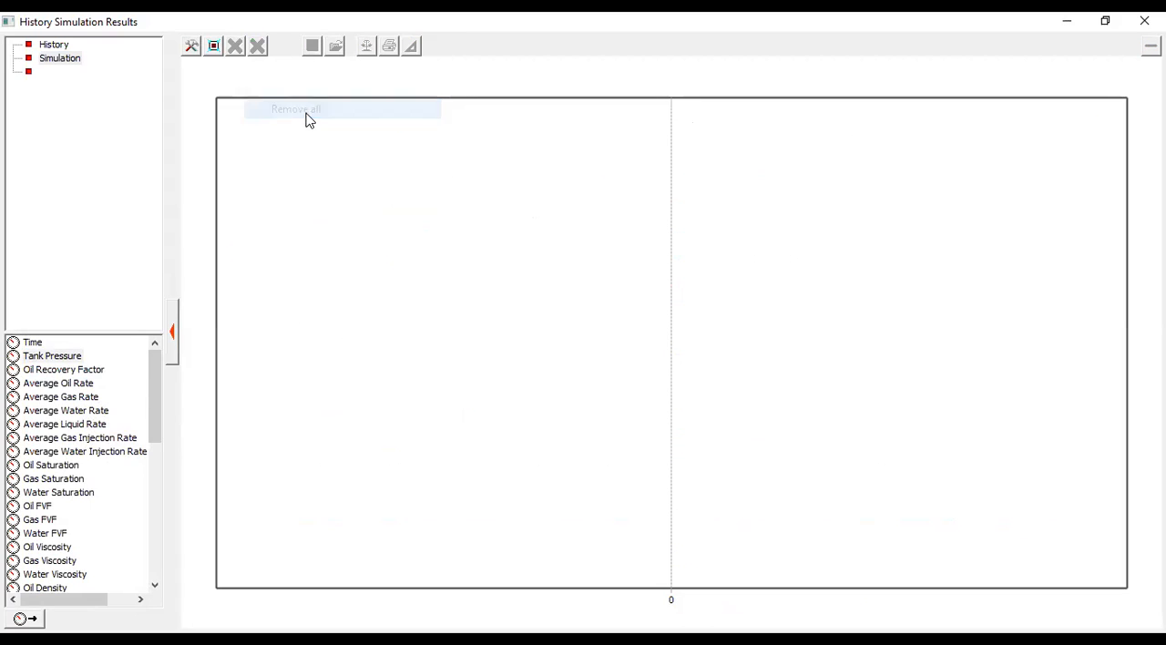
{"action": "double_click", "coordinate": [63, 470]}
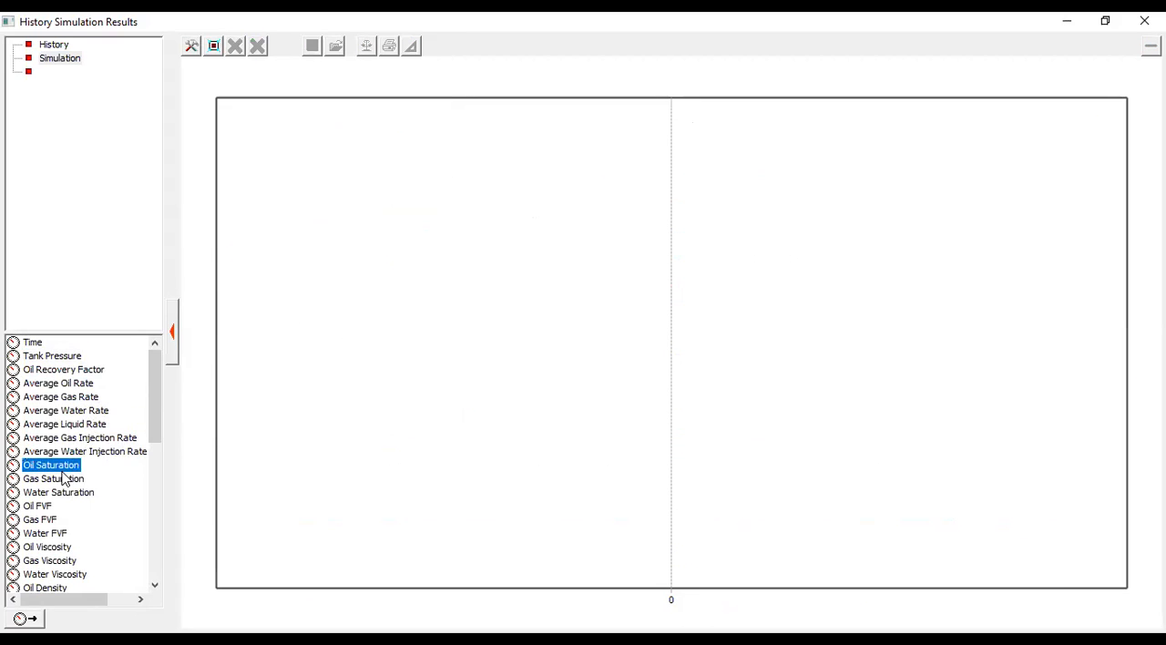
{"action": "double_click", "coordinate": [72, 494]}
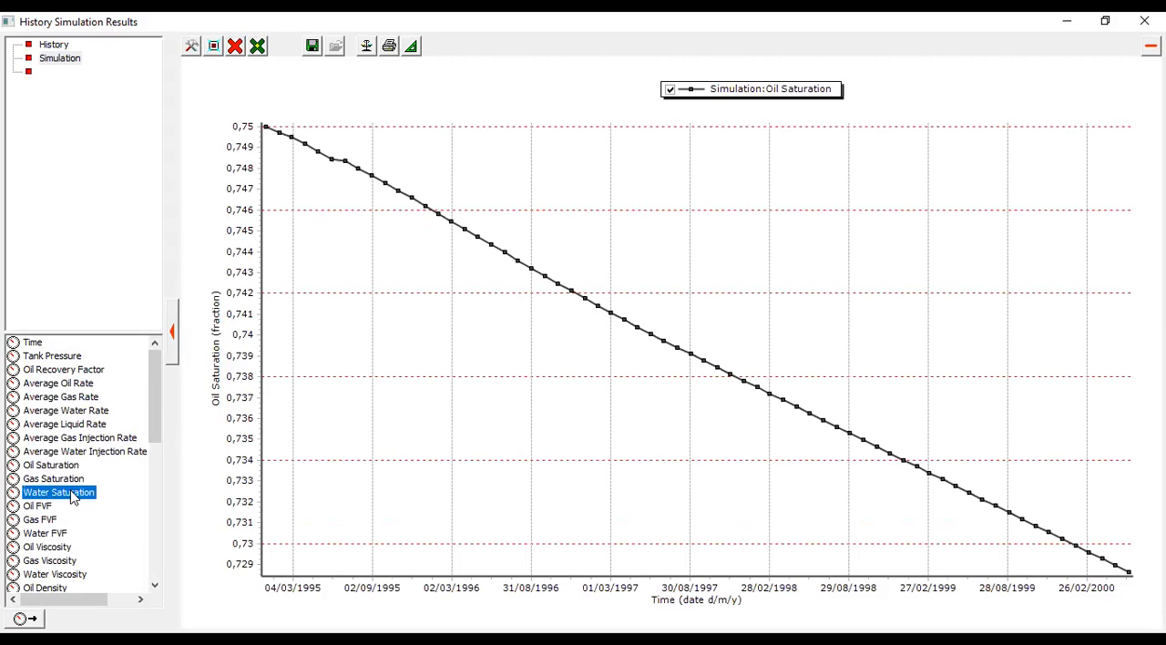
- Replace the saturation curves with the simulated Water Cut and examine when water production starts and how it develops
{"action": "left_click", "coordinate": [235, 45]}
{"action": "left_click", "coordinate": [266, 98]}
{"action": "scroll", "coordinate": [104, 391], "scroll_direction": "down", "scroll_amount": 4}
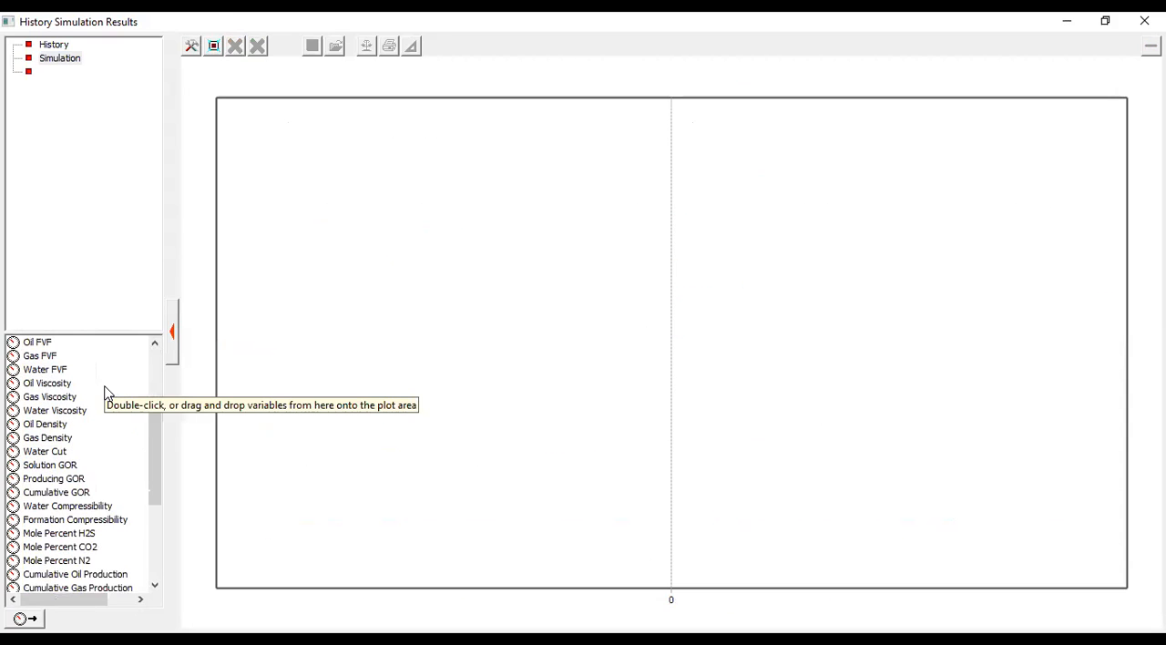
{"action": "left_click", "coordinate": [61, 458]}
{"action": "double_click", "coordinate": [60, 458]}
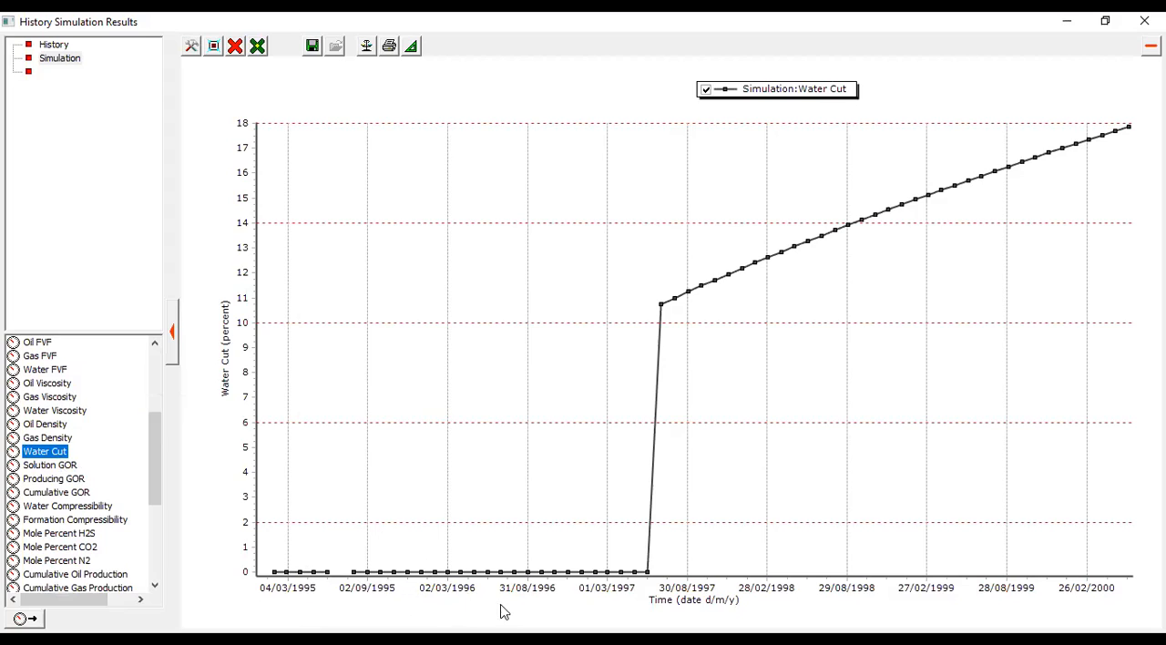
{"action": "mouse_move", "coordinate": [628, 578]}
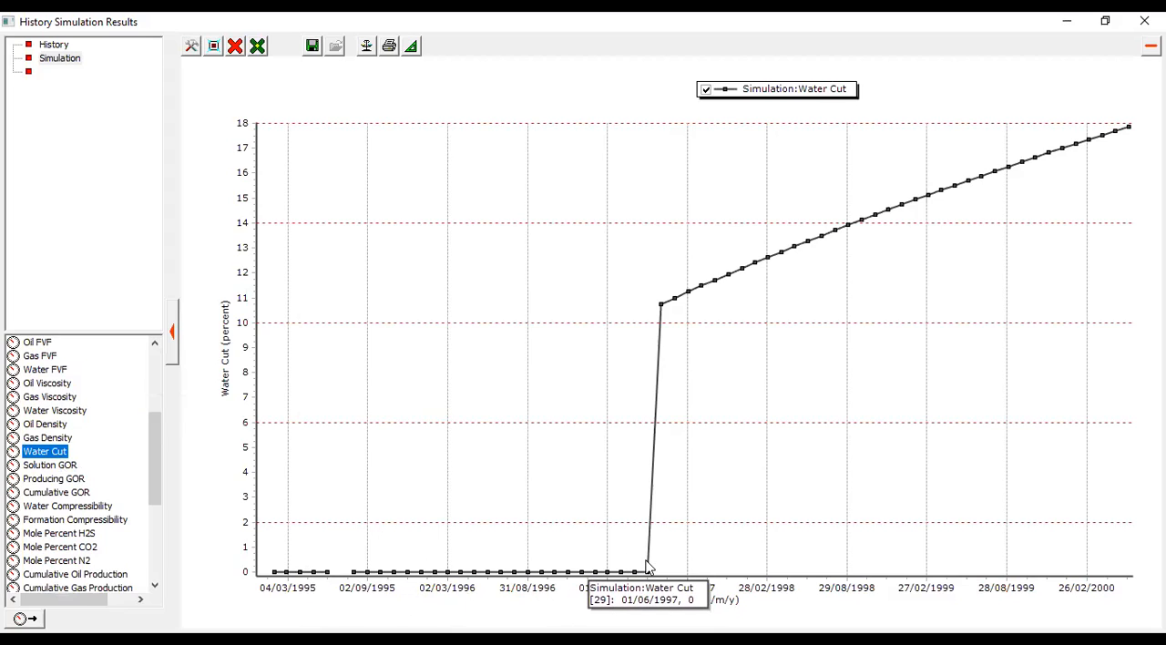
{"action": "mouse_move", "coordinate": [671, 307]}
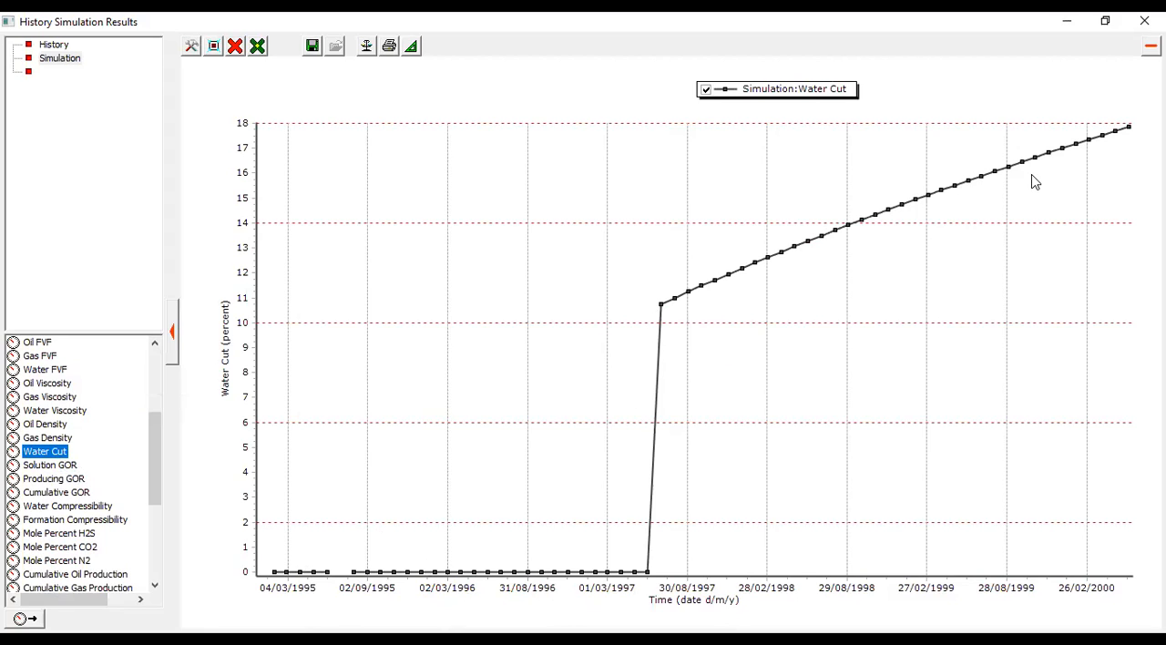
- Replace the water cut curve with the simulated Oil Water Contact depth over time
{"action": "left_click", "coordinate": [234, 53]}
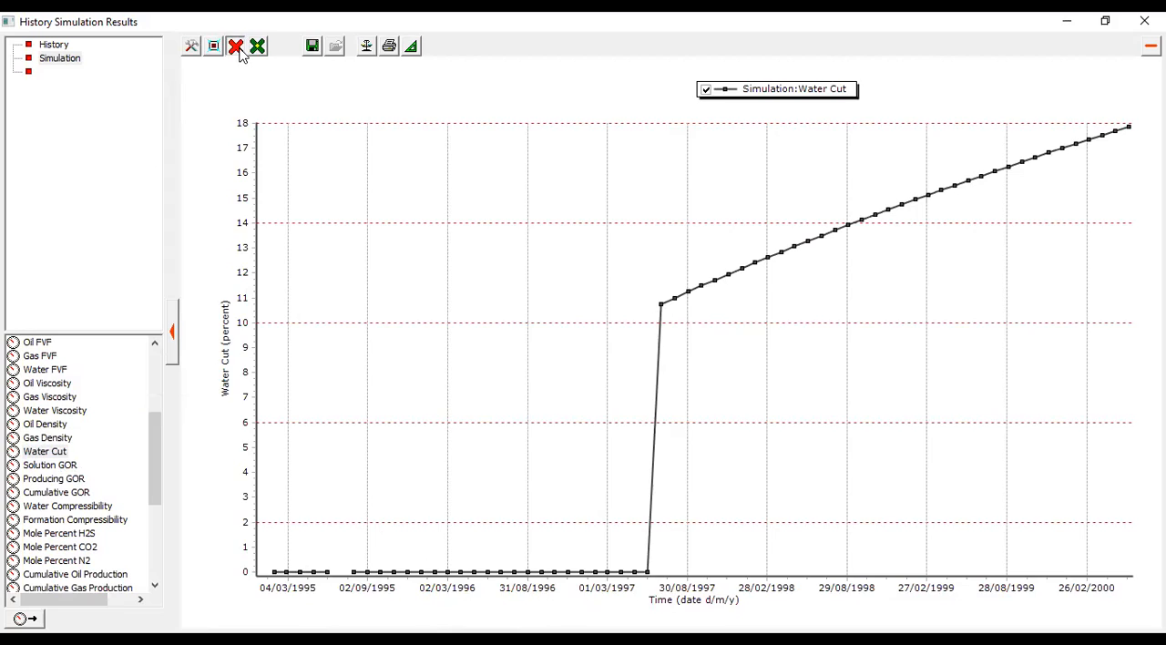
{"action": "scroll", "coordinate": [136, 442], "scroll_direction": "down", "scroll_amount": 3}
{"action": "scroll", "coordinate": [136, 442], "scroll_direction": "down", "scroll_amount": 2}
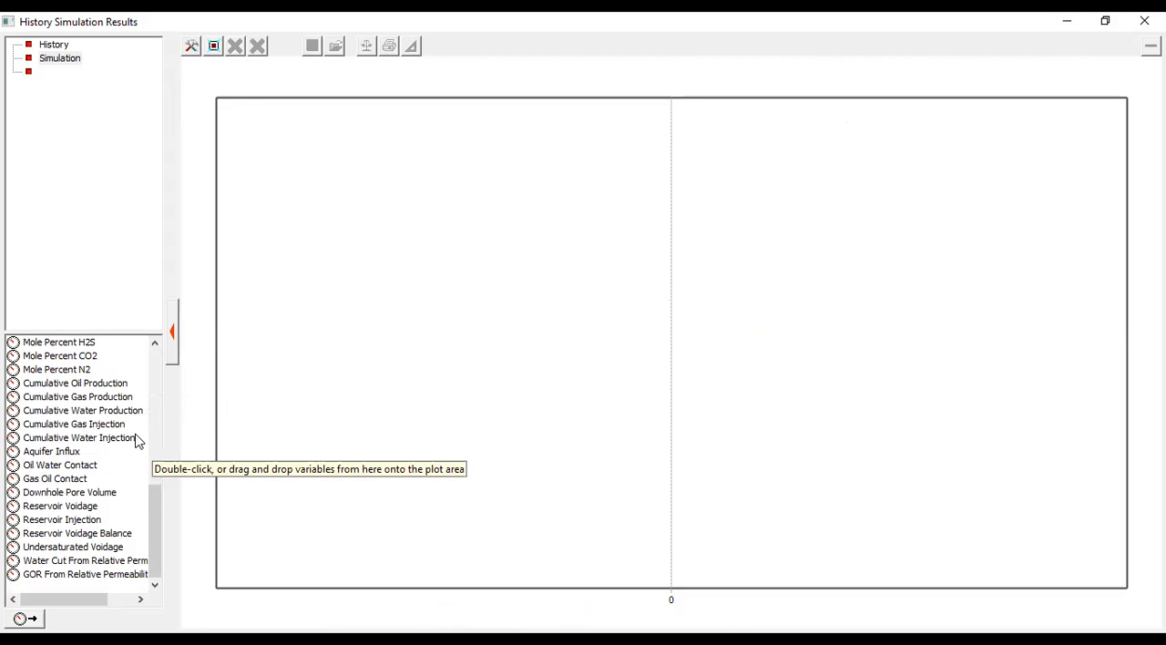
{"action": "double_click", "coordinate": [70, 466]}
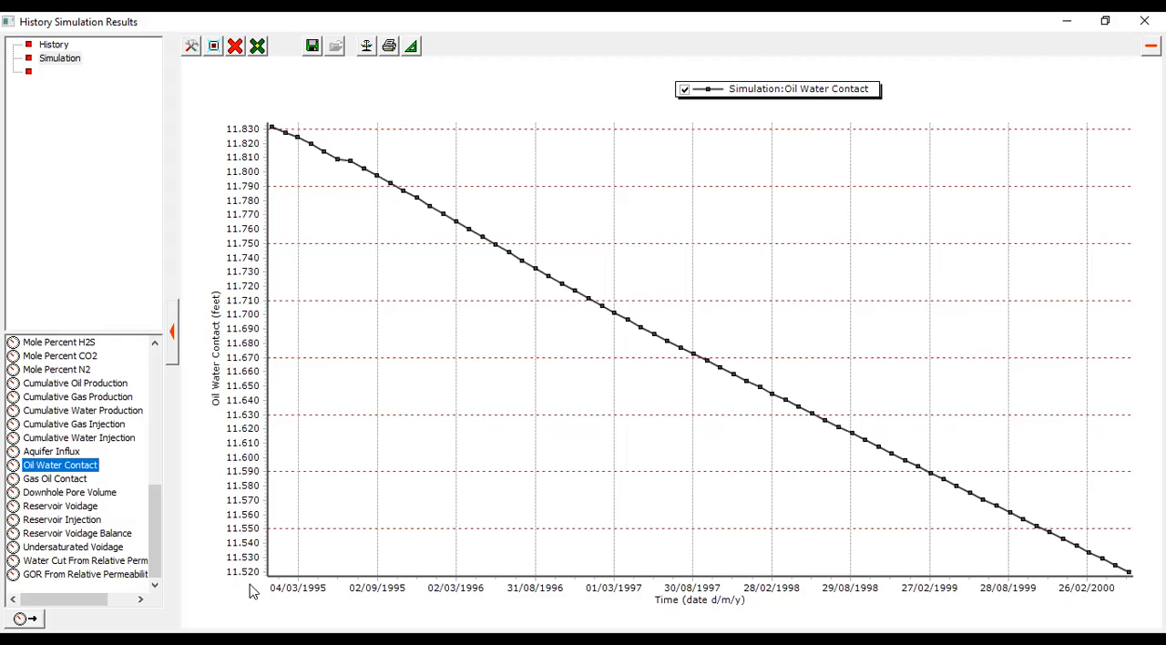
- Add the simulated Reservoir Voidage to the plot, then clear all curves and plot the simulated Oil Viscosity
{"action": "left_click", "coordinate": [85, 509]}
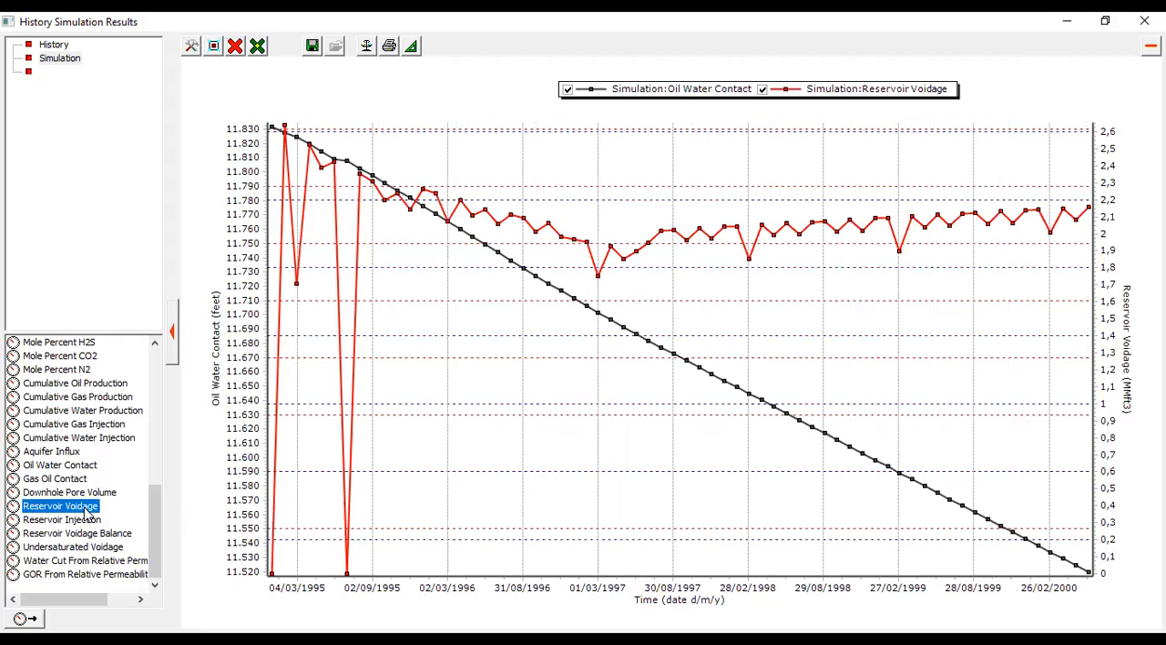
{"action": "scroll", "coordinate": [145, 505], "scroll_direction": "up", "scroll_amount": 4}
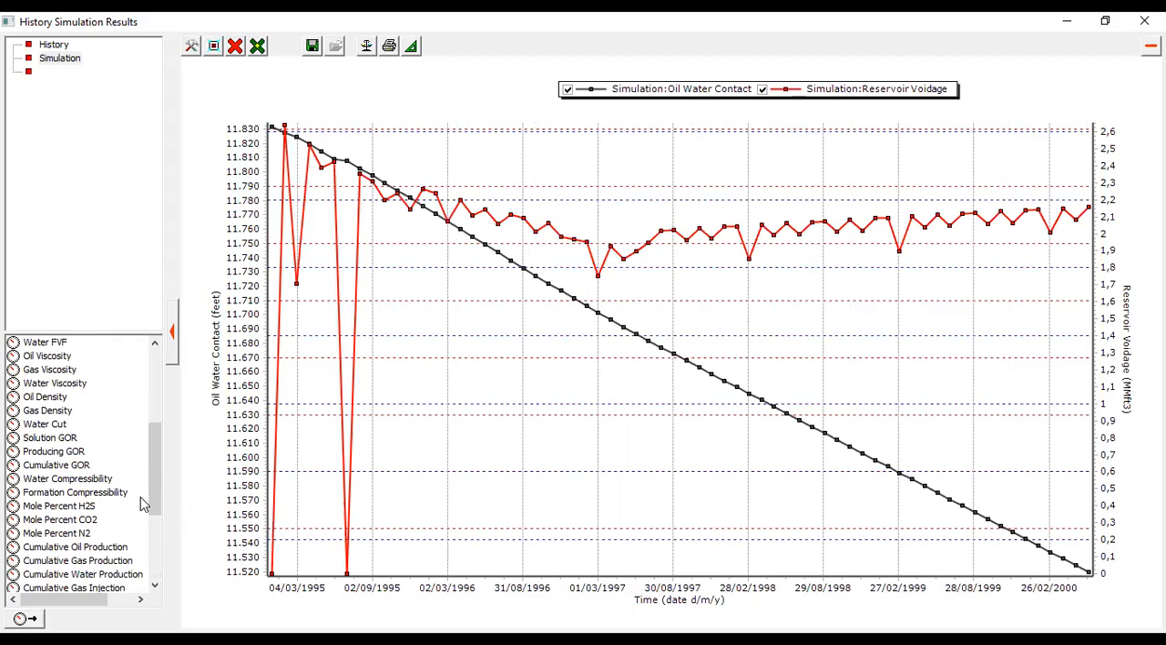
{"action": "left_click", "coordinate": [47, 359]}
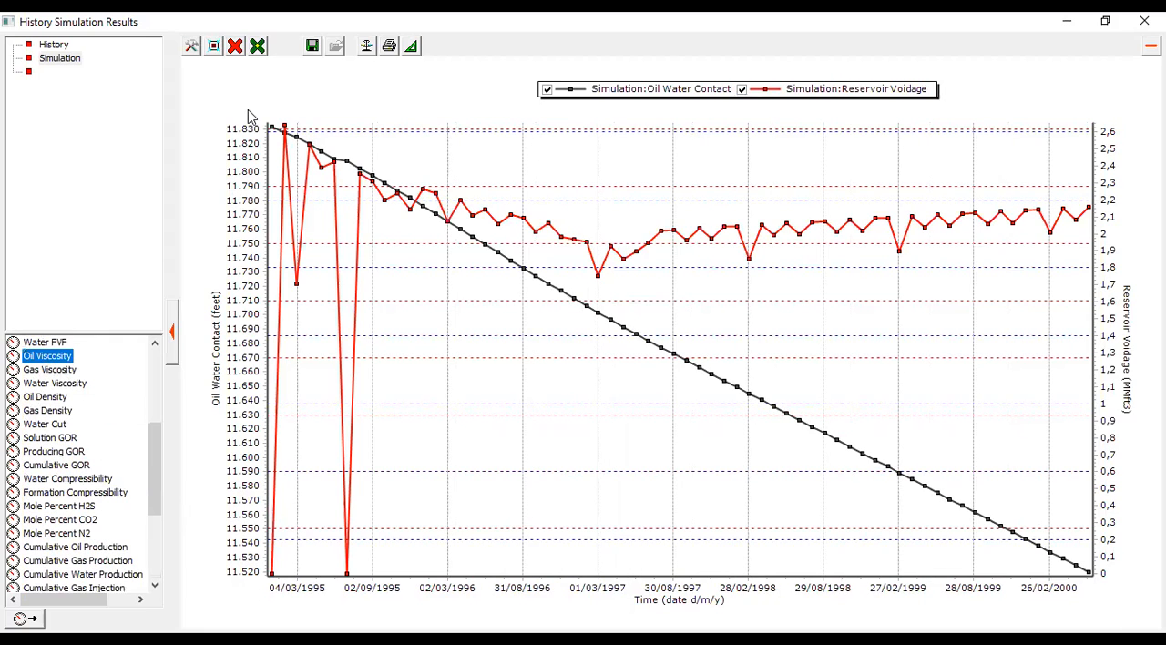
{"action": "left_click", "coordinate": [235, 45]}
{"action": "left_click", "coordinate": [283, 104]}
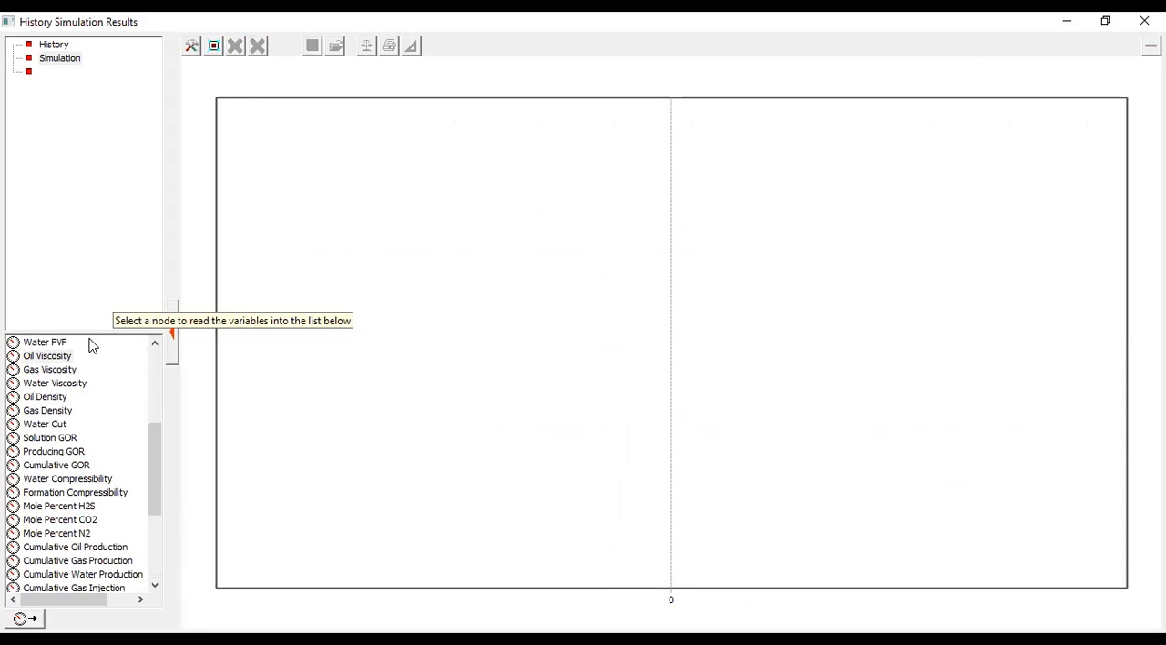
{"action": "left_click", "coordinate": [56, 357]}
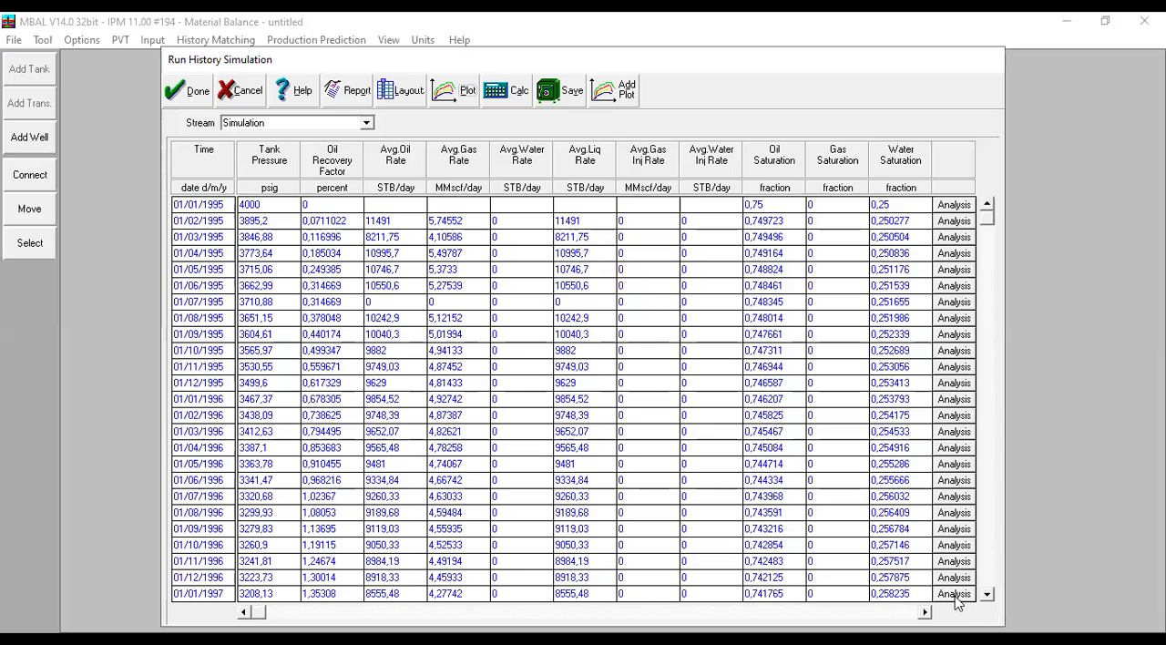
- Open the material balance analysis for 01/01/1997, animate the production and expansion contributions through time, and close the visualisation
{"action": "left_click", "coordinate": [954, 593]}
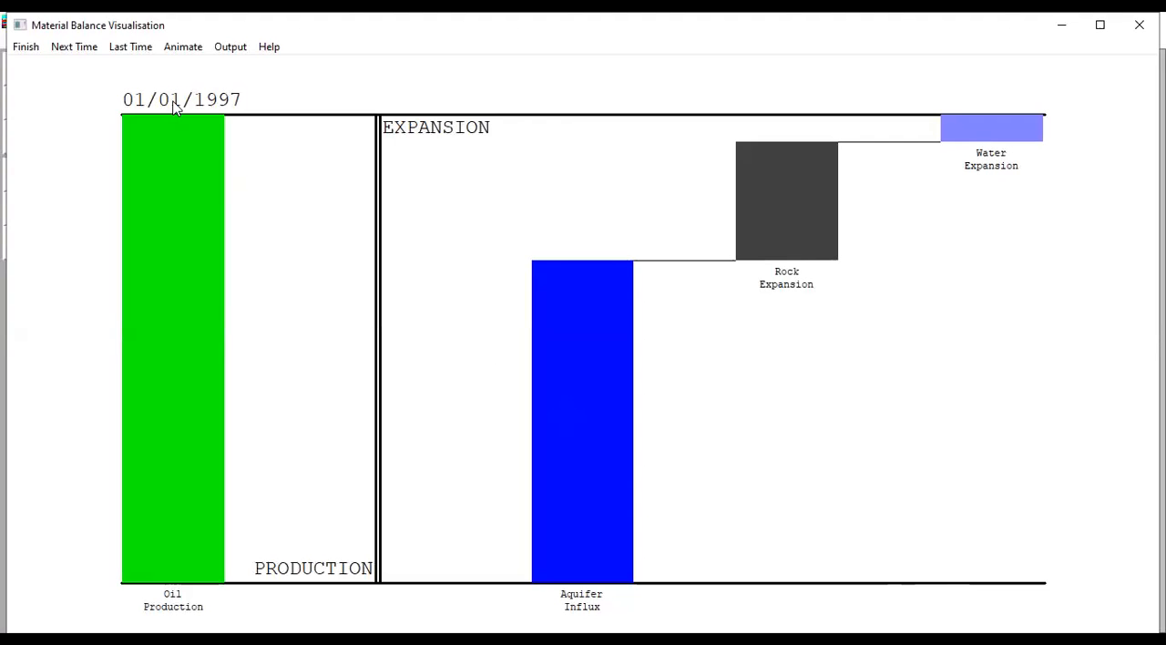
{"action": "left_click", "coordinate": [178, 50]}
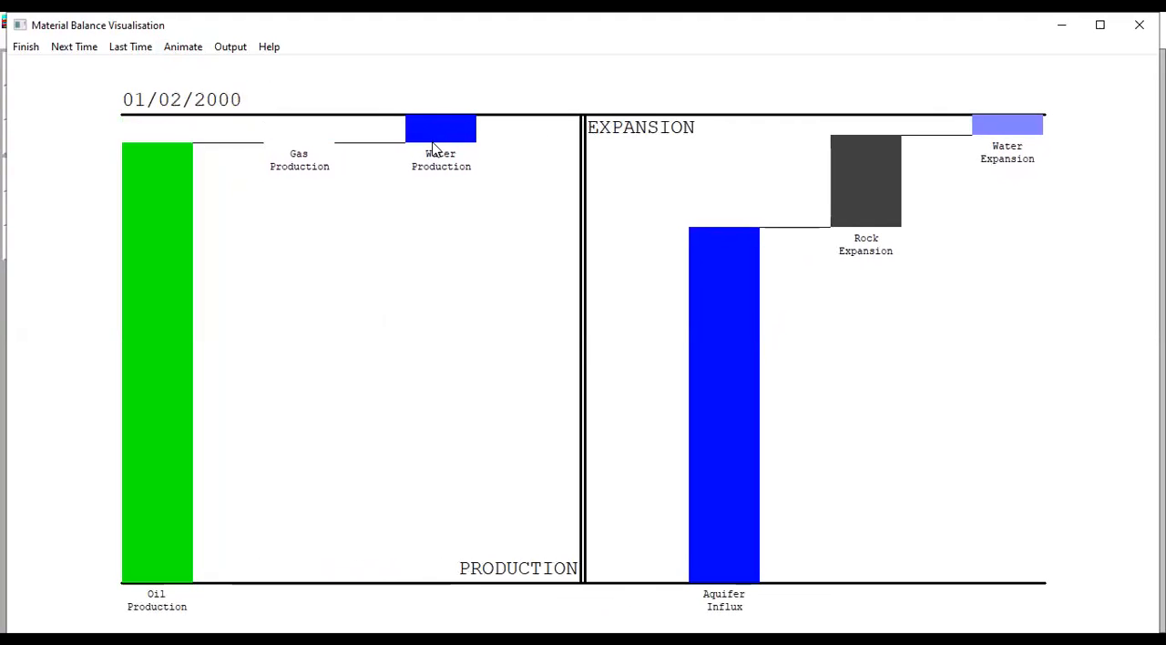
{"action": "left_click", "coordinate": [601, 386]}
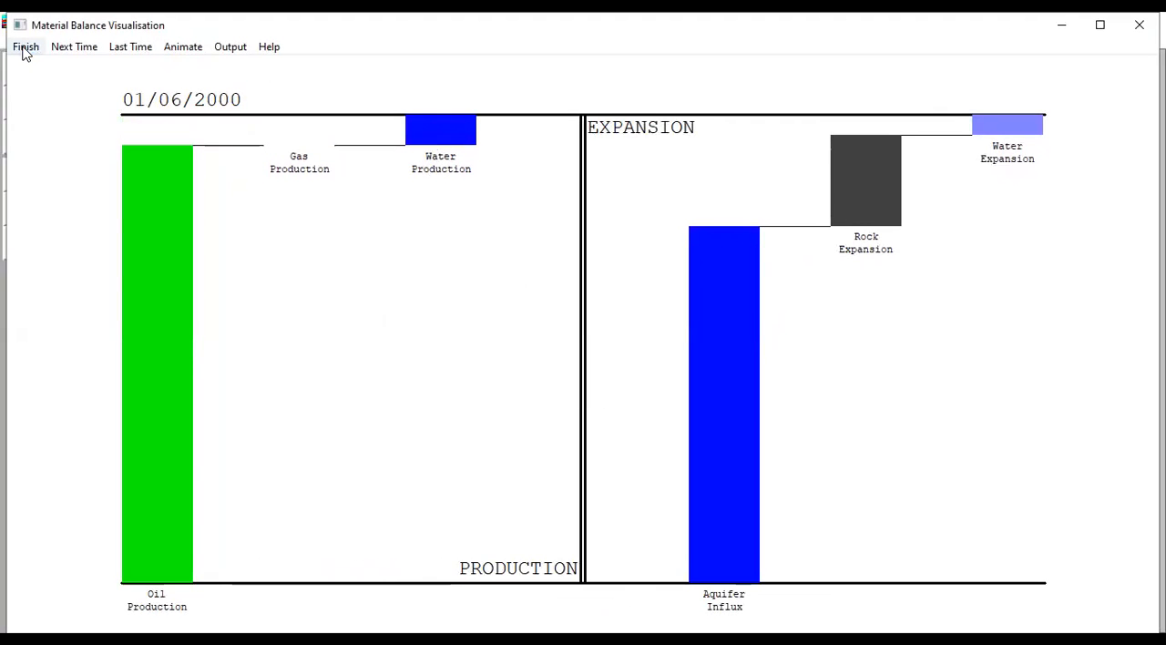
{"action": "left_click", "coordinate": [26, 47]}
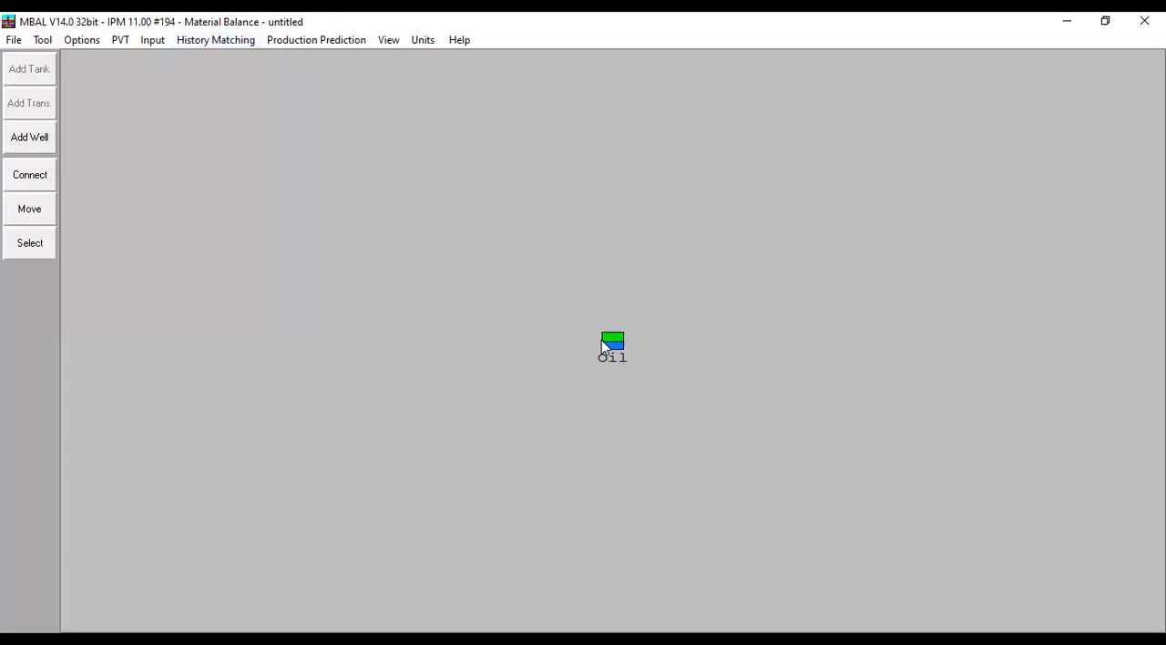
- Open the tank's Fw Matching plot, maximise it, and compare the match points with the fractional flow curve up close
{"action": "left_click", "coordinate": [217, 41]}
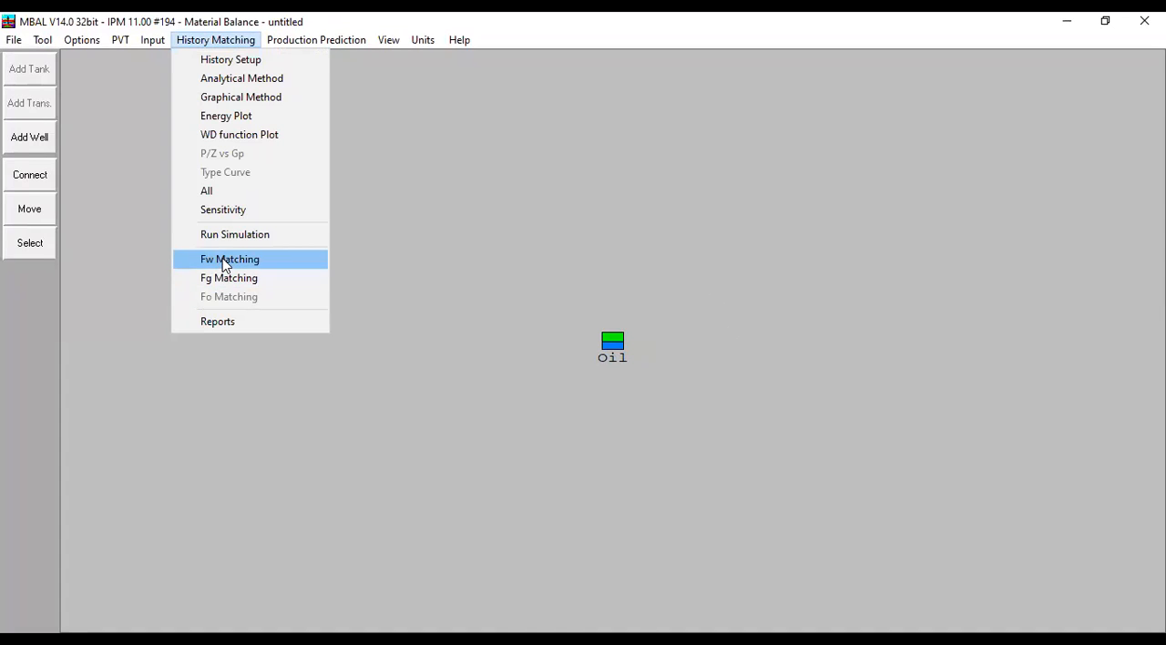
{"action": "left_click", "coordinate": [225, 264]}
{"action": "left_click", "coordinate": [1102, 26]}
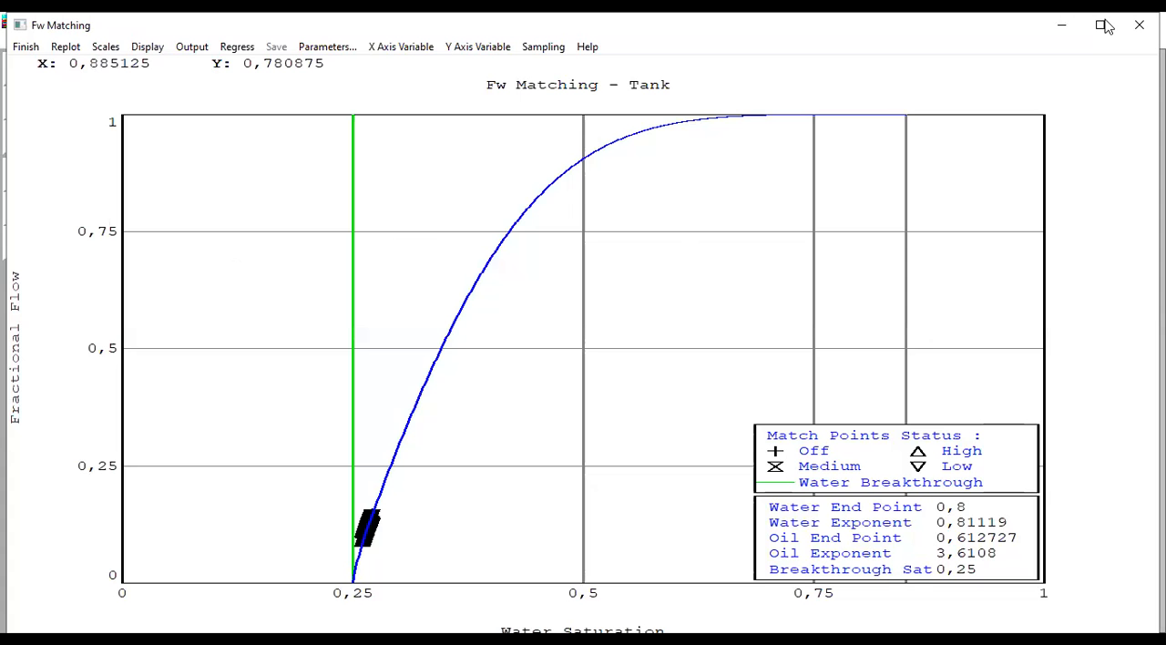
{"action": "left_click_drag", "start_coordinate": [331, 469], "coordinate": [416, 533]}
{"action": "left_click_drag", "start_coordinate": [378, 198], "coordinate": [644, 523]}
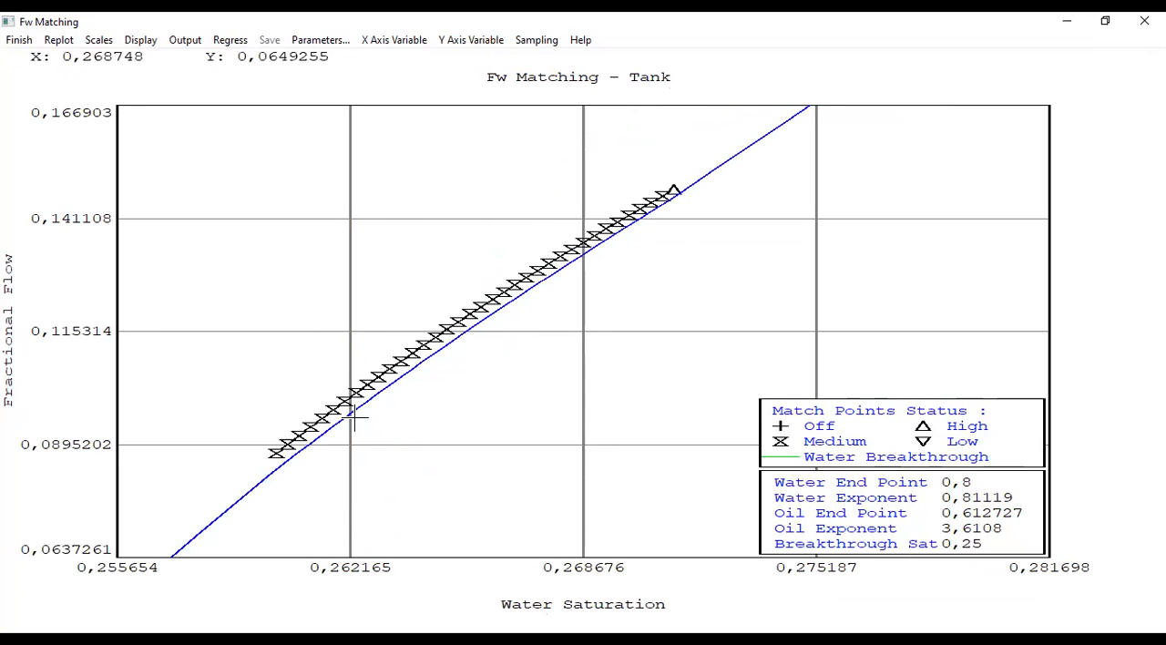
- Restore the full Fw plot and review the water breakthrough and Corey function matching parameters without changing them
{"action": "left_click", "coordinate": [60, 41]}
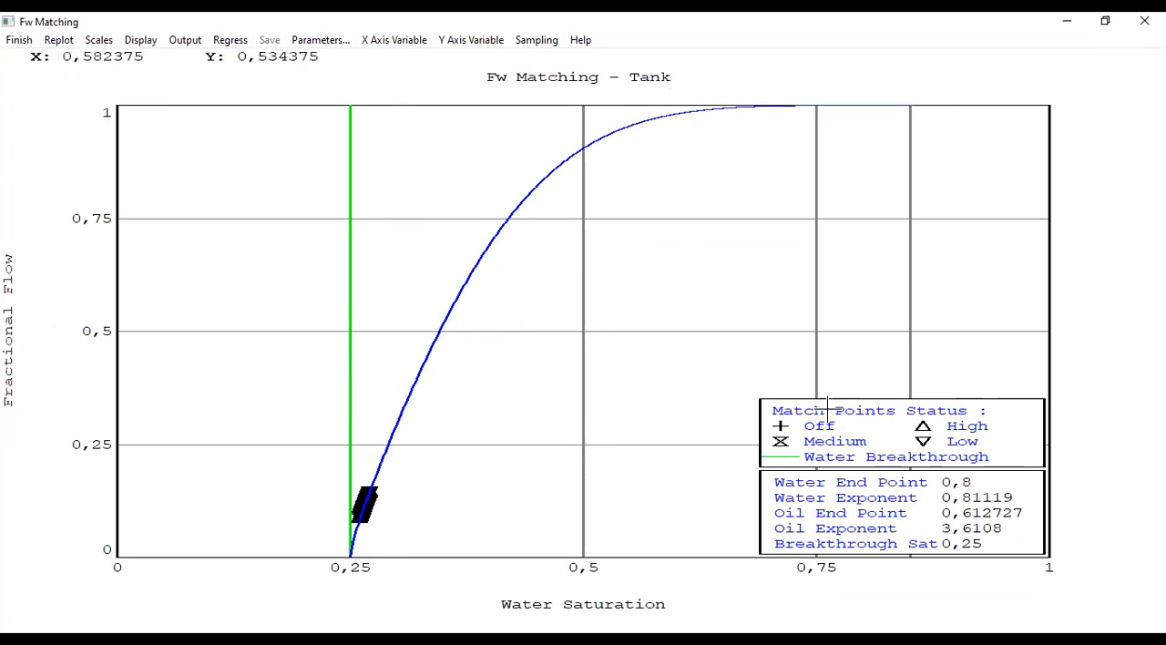
{"action": "left_click", "coordinate": [307, 50]}
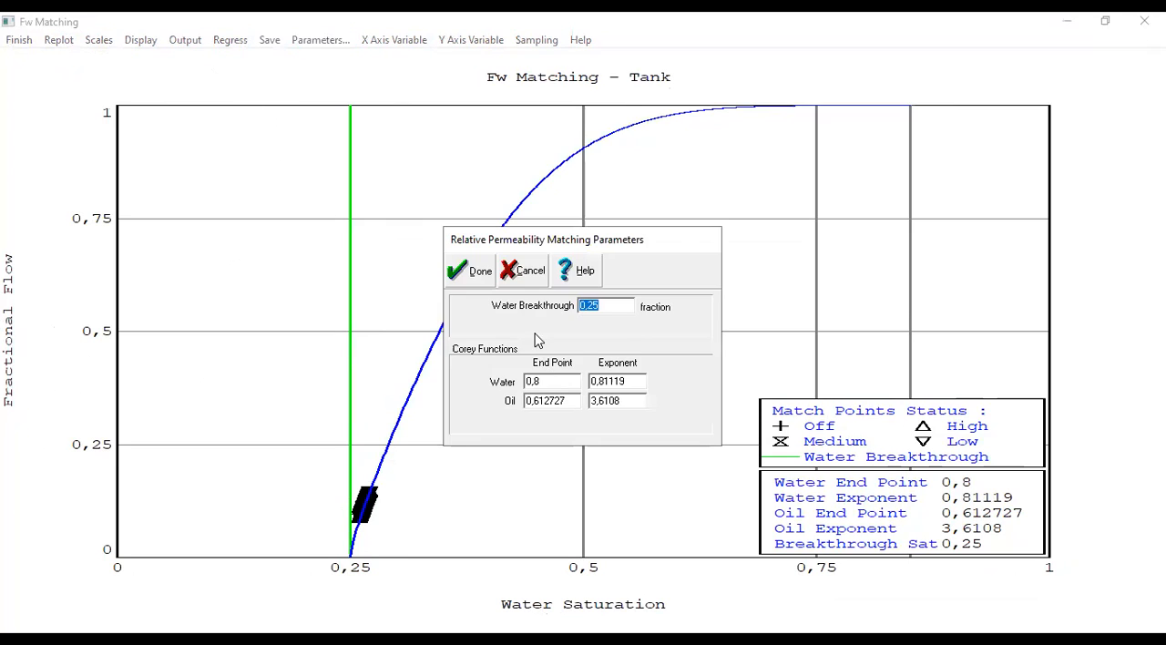
{"action": "left_click", "coordinate": [615, 311]}
{"action": "left_click", "coordinate": [548, 384]}
{"action": "left_click", "coordinate": [481, 272]}
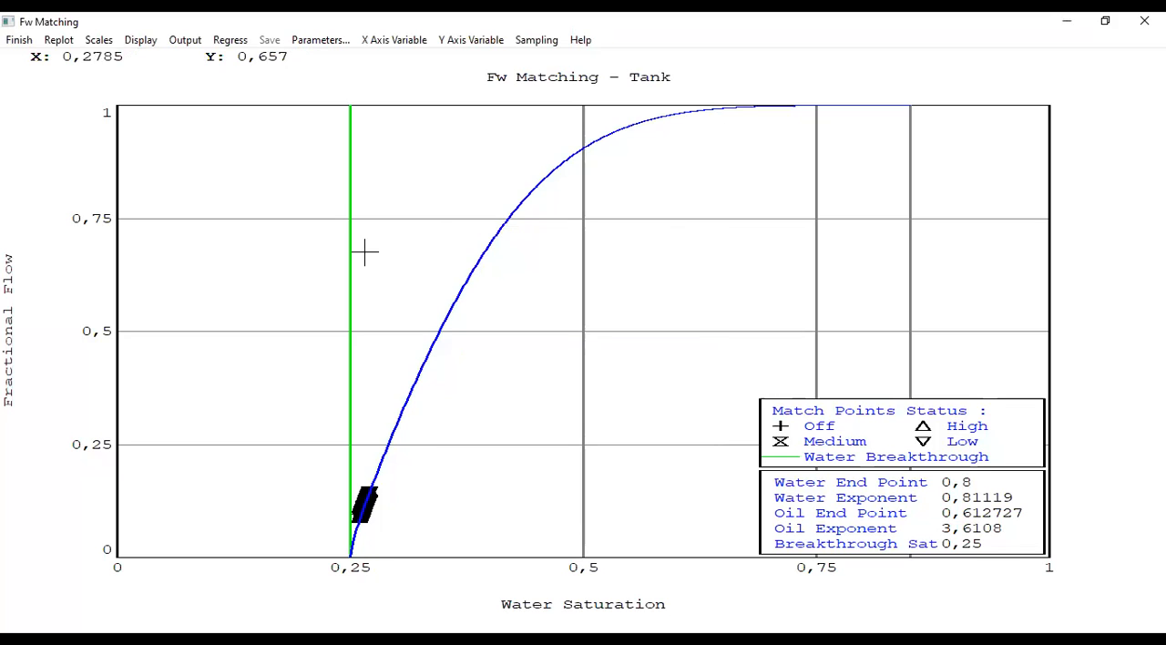
- Regress the fractional flow curve on the default variables and inspect its fit through the match points
{"action": "left_click", "coordinate": [225, 43]}
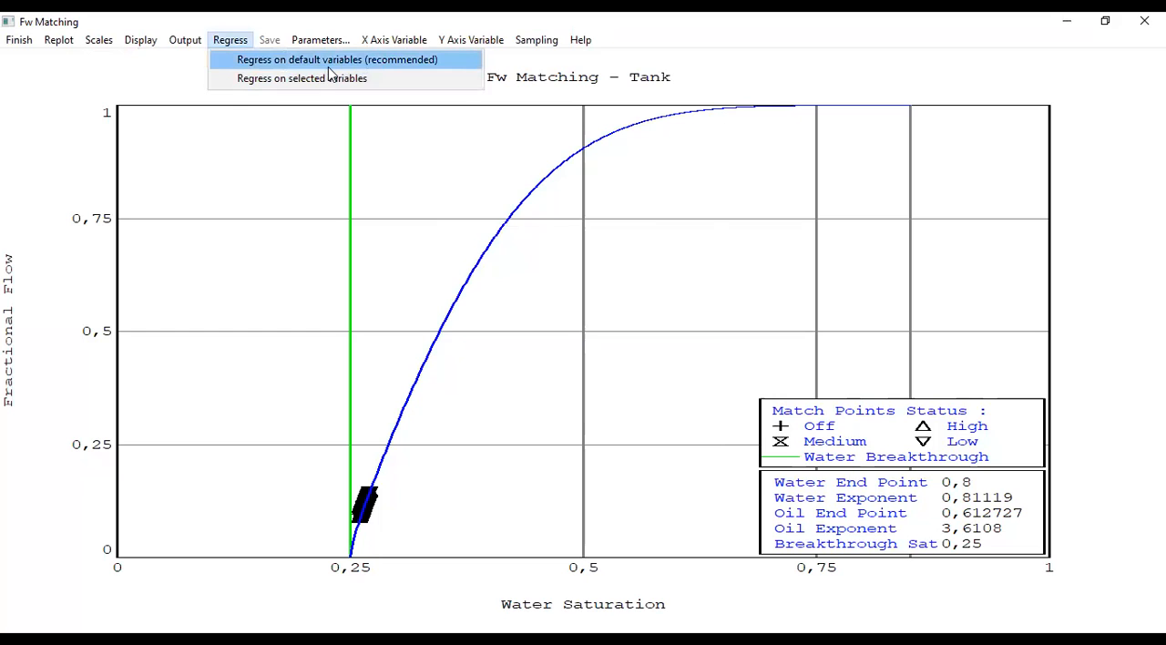
{"action": "left_click", "coordinate": [434, 62]}
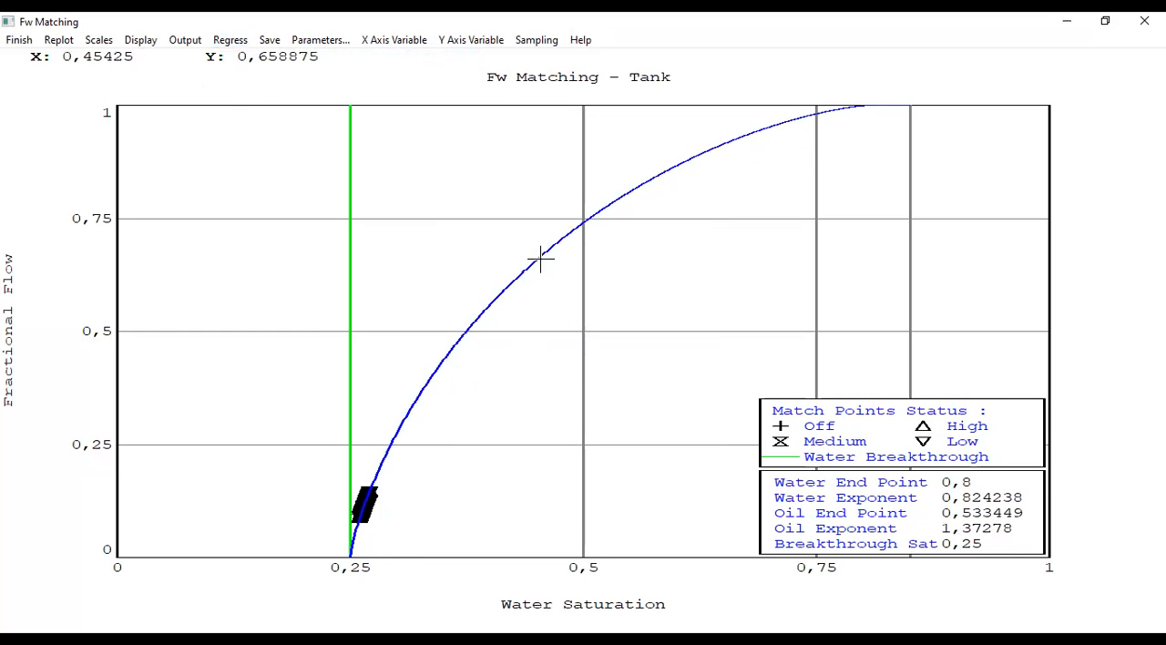
{"action": "left_click_drag", "start_coordinate": [327, 470], "coordinate": [431, 548]}
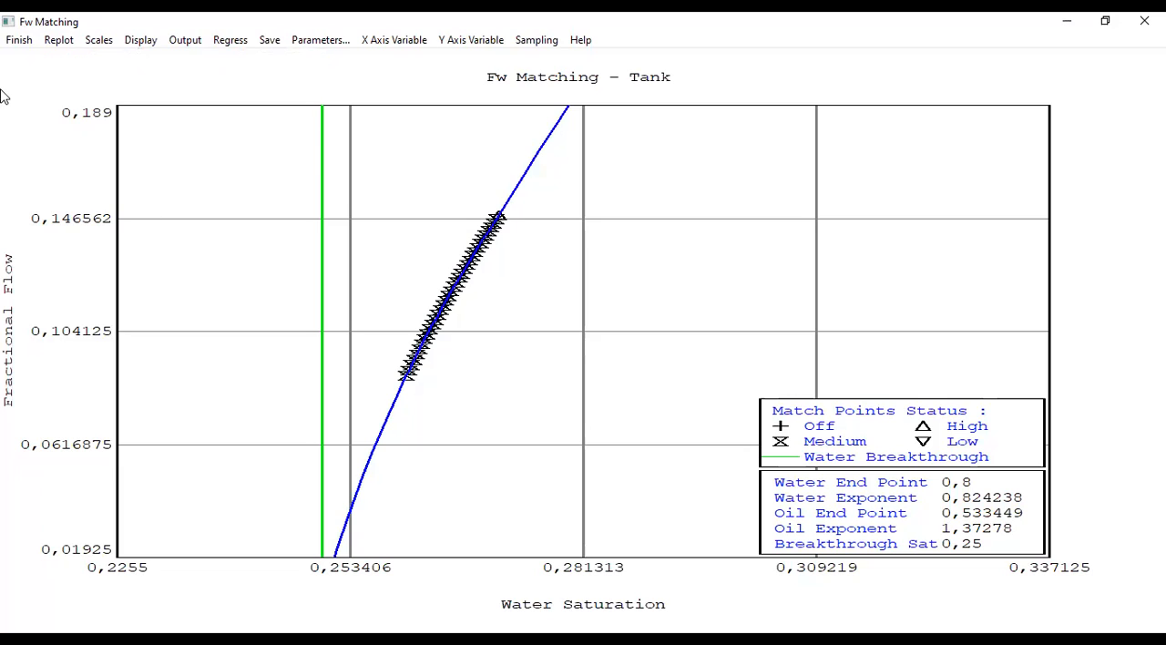
- Finish Fw matching and save the regression results in the tank relative permeability parameters
{"action": "left_click", "coordinate": [15, 41]}
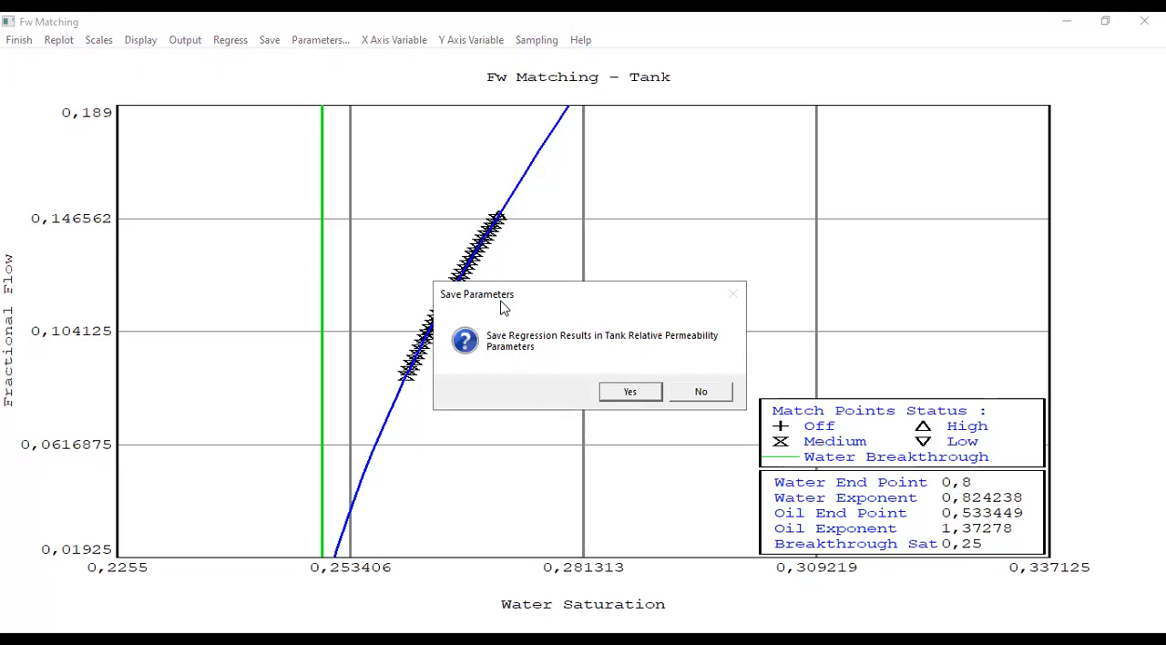
{"action": "left_click_drag", "start_coordinate": [547, 310], "coordinate": [731, 323]}
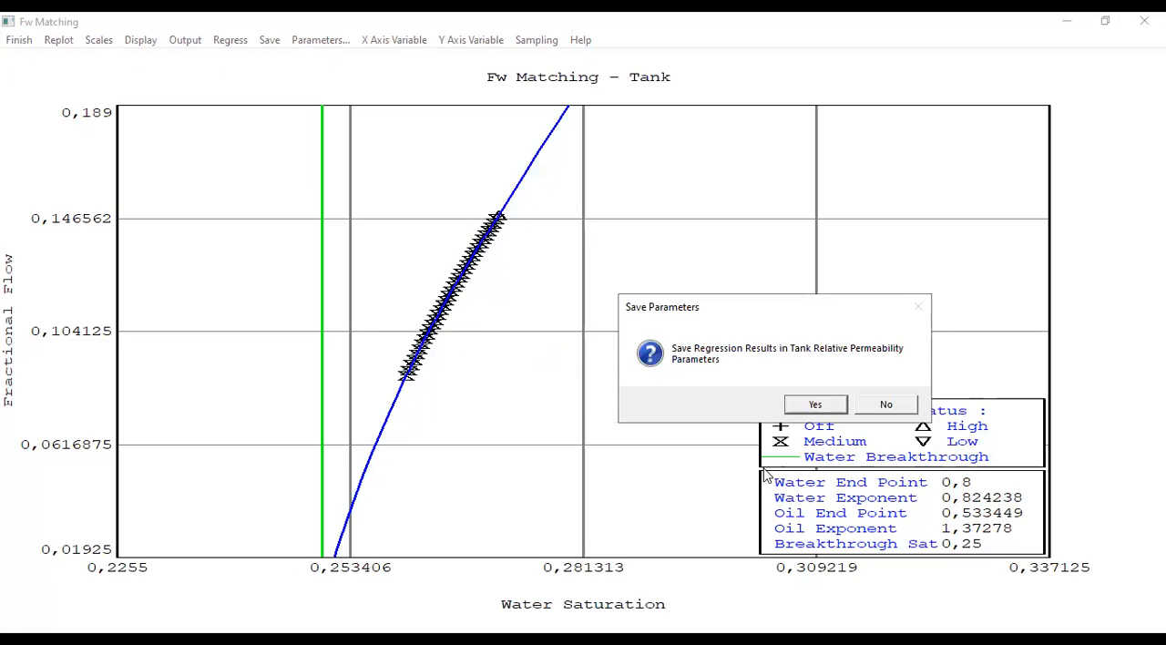
{"action": "left_click", "coordinate": [816, 404]}
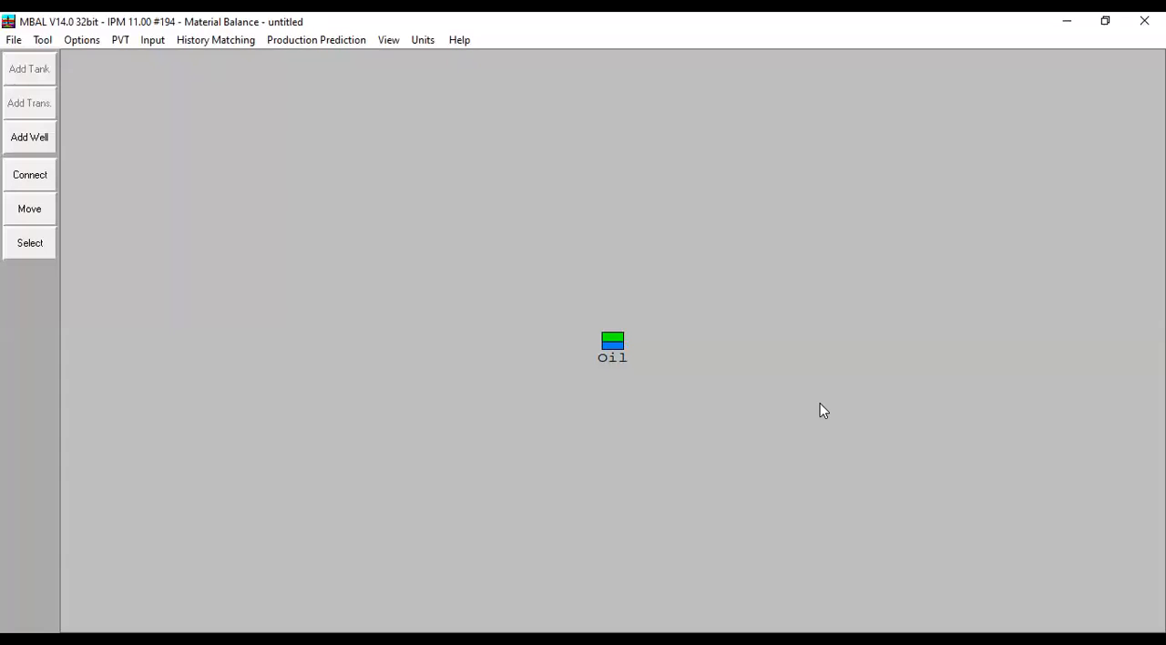
- Check the Oil tank's Corey relative permeability values and plot the Krw, Kro and Krg curves
{"action": "double_click", "coordinate": [611, 346]}
{"action": "left_click", "coordinate": [560, 183]}
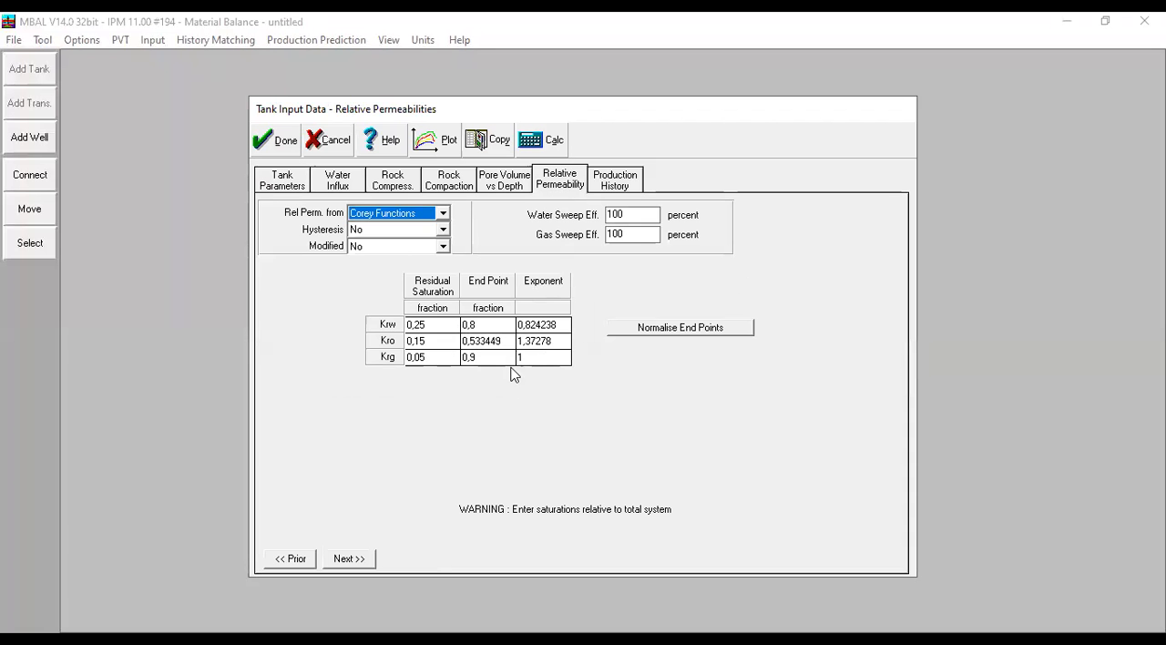
{"action": "left_click", "coordinate": [438, 152]}
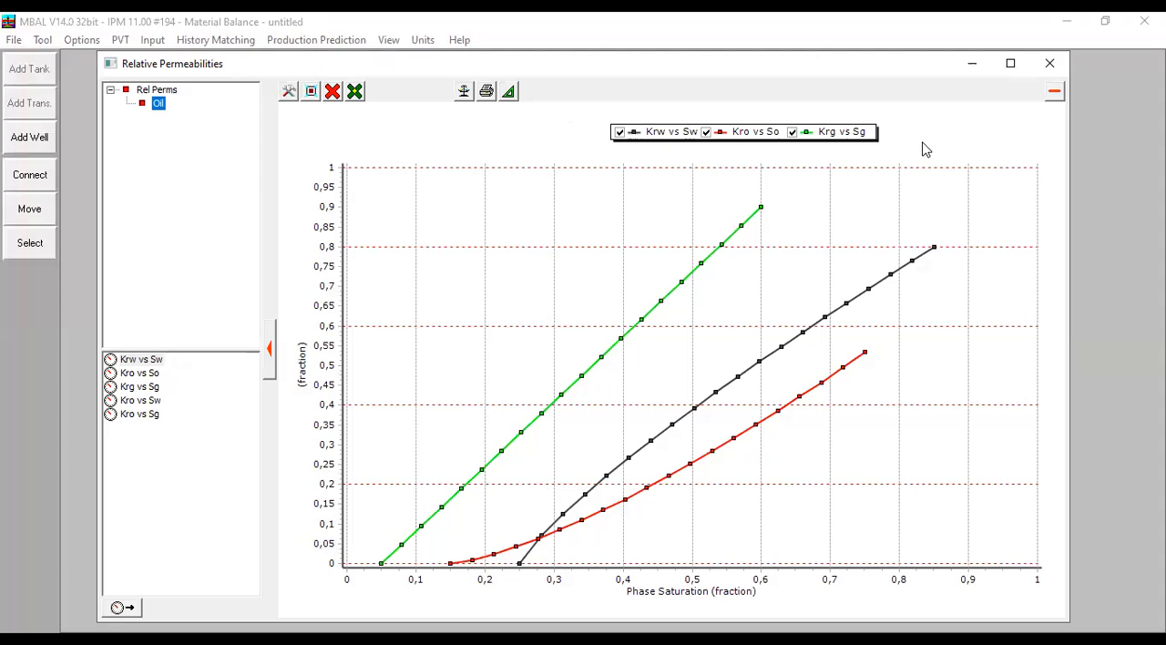
{"action": "left_click", "coordinate": [1049, 63]}
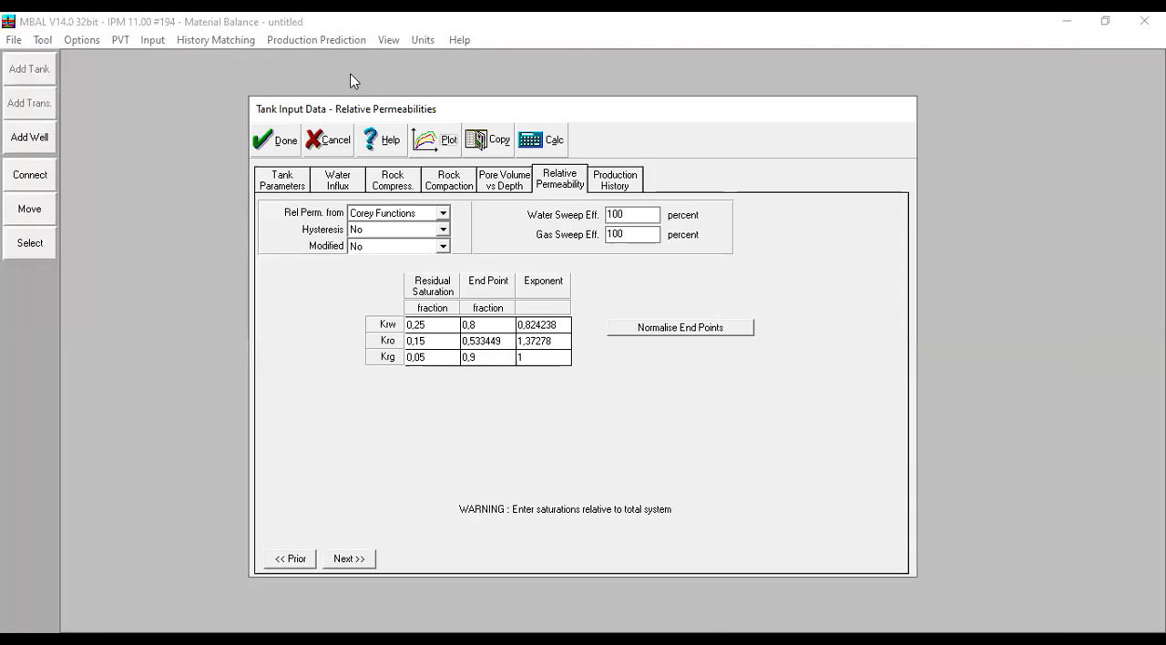
{"action": "left_click", "coordinate": [283, 141]}
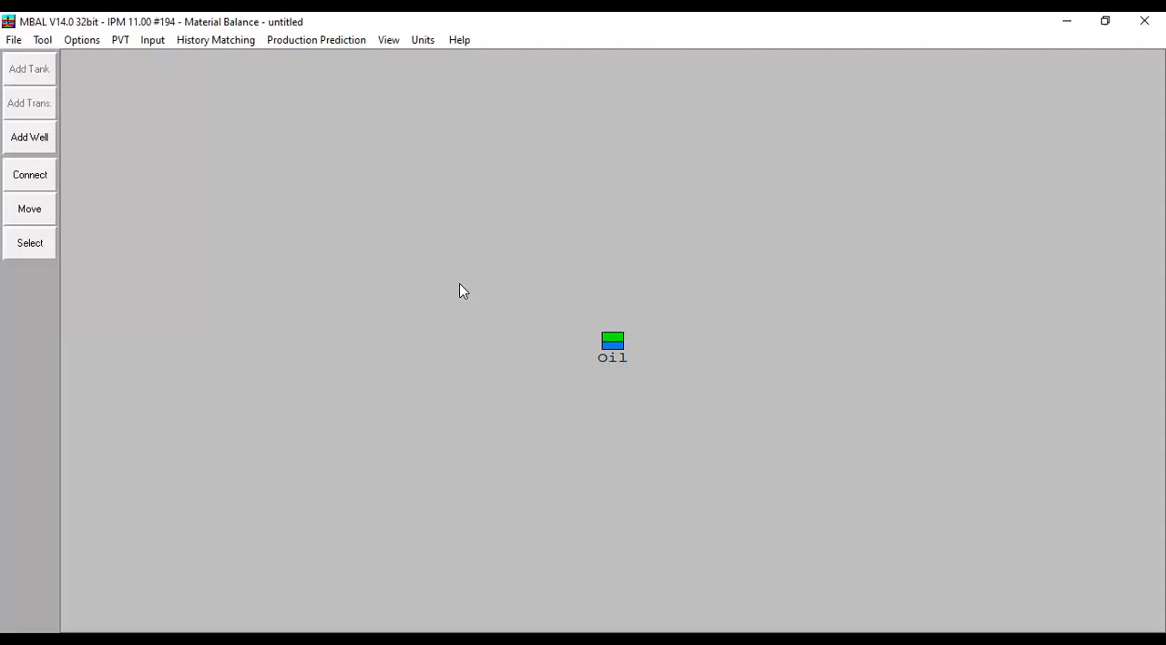
- Set up the prediction as Production Profile Using Well Models, starting at End of Production History with an automatic end
{"action": "left_click", "coordinate": [353, 41]}
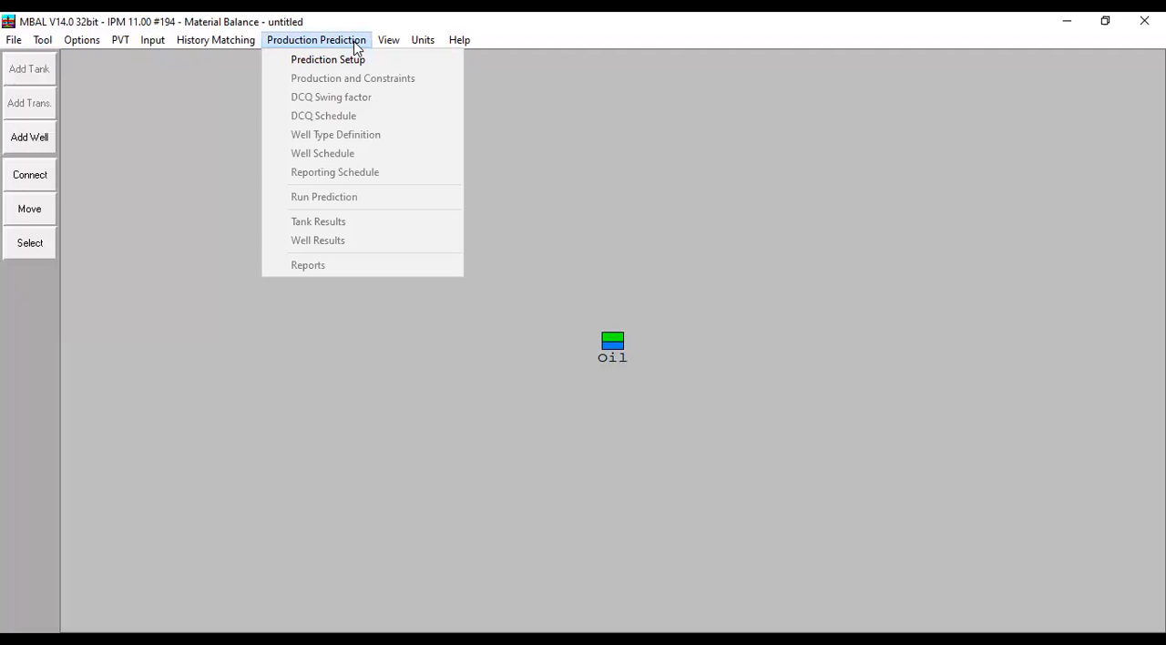
{"action": "left_click", "coordinate": [328, 63]}
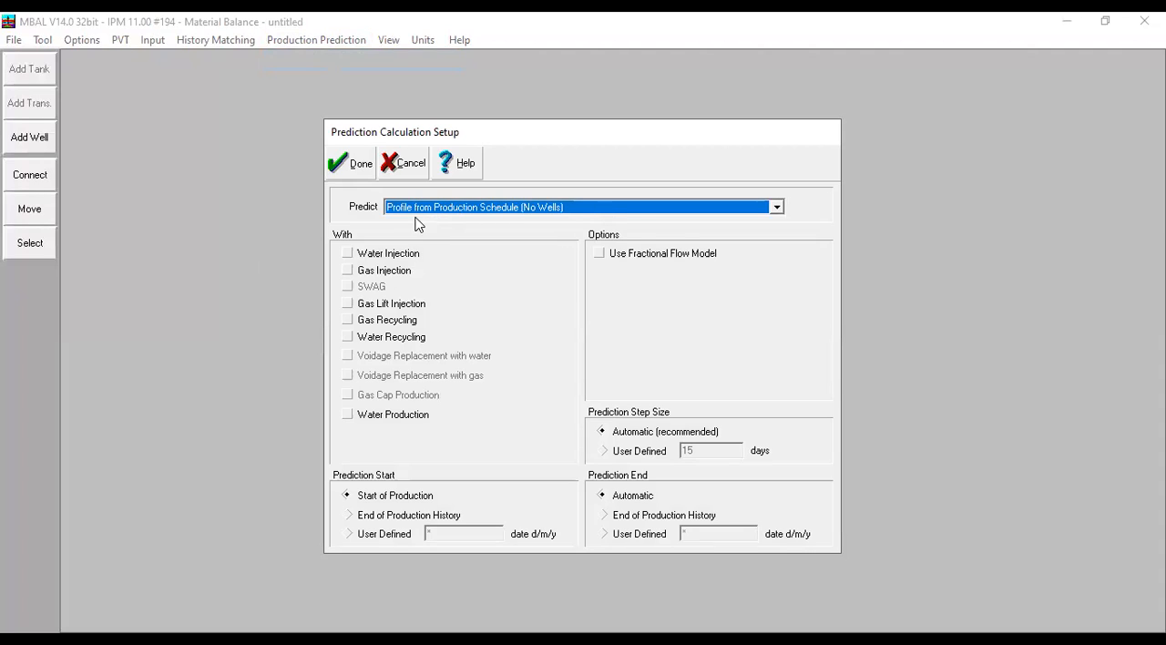
{"action": "left_click", "coordinate": [583, 212]}
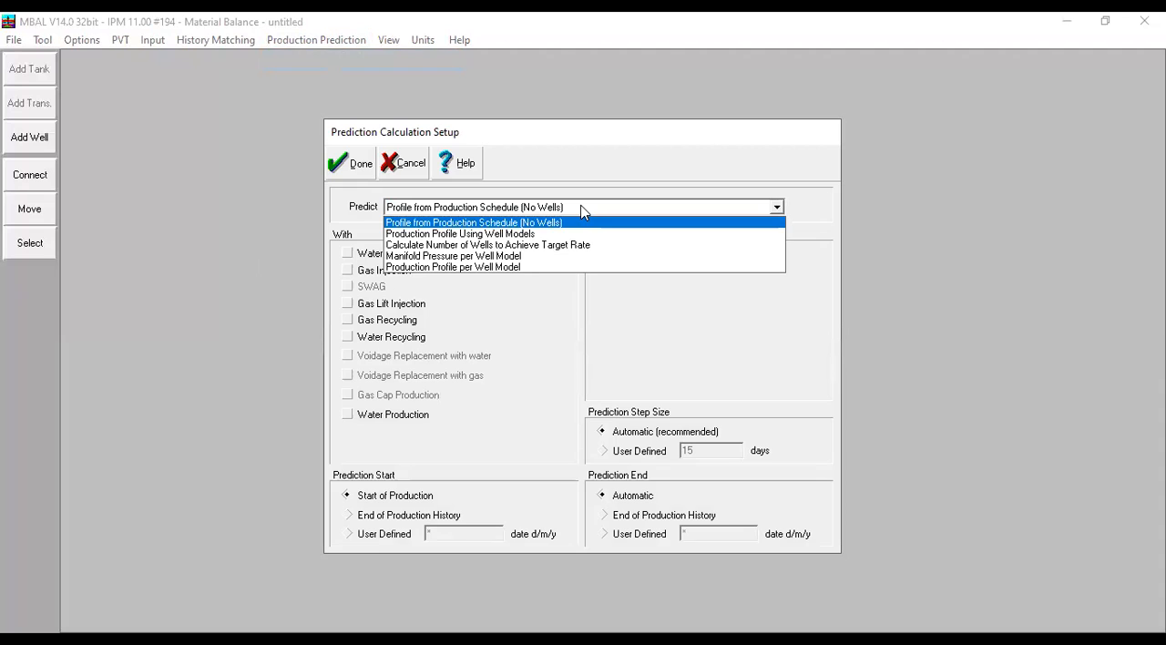
{"action": "left_click", "coordinate": [520, 234]}
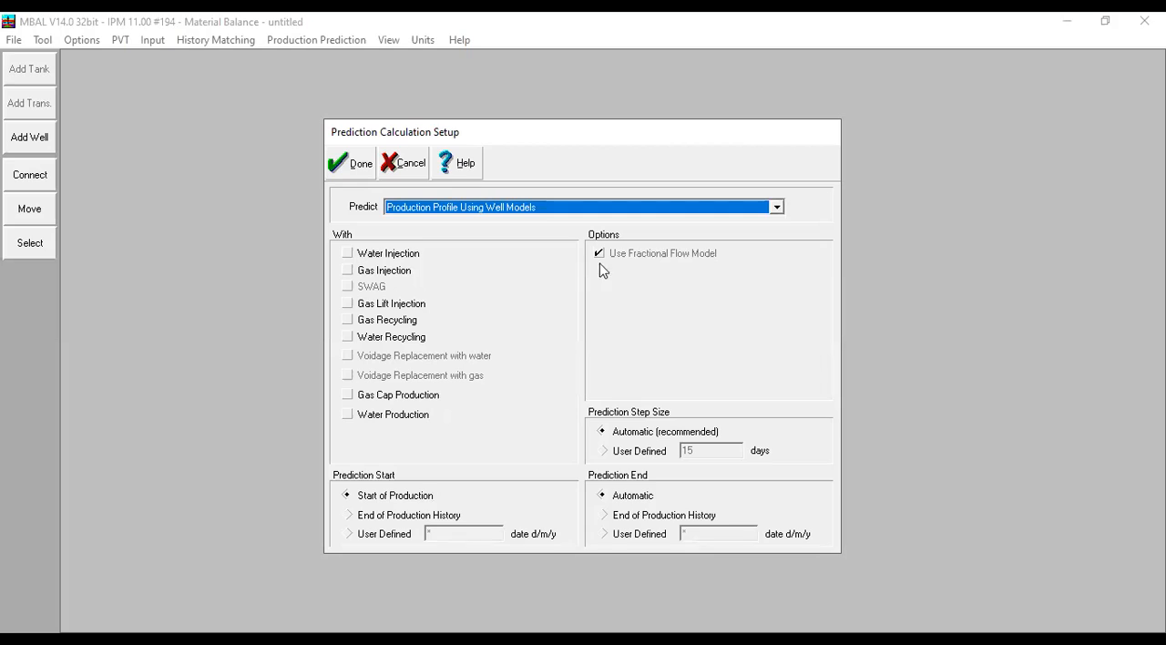
{"action": "left_click", "coordinate": [377, 515]}
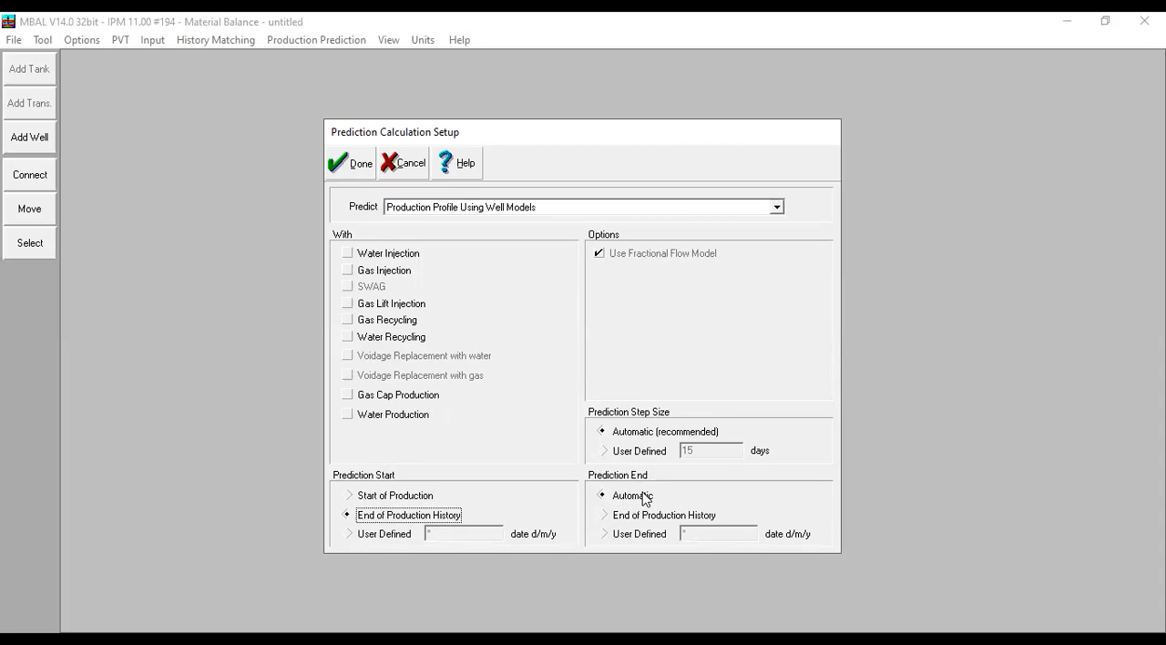
{"action": "left_click", "coordinate": [362, 175]}
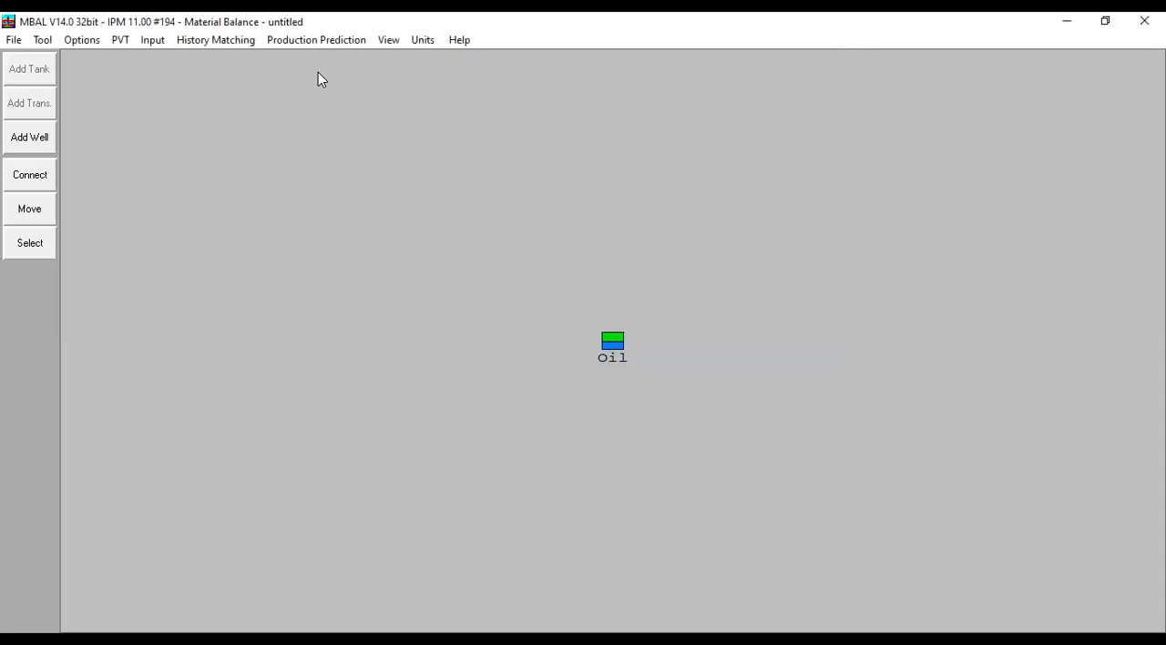
- Open the Production and Constraints table for the prediction
{"action": "left_click", "coordinate": [313, 42]}
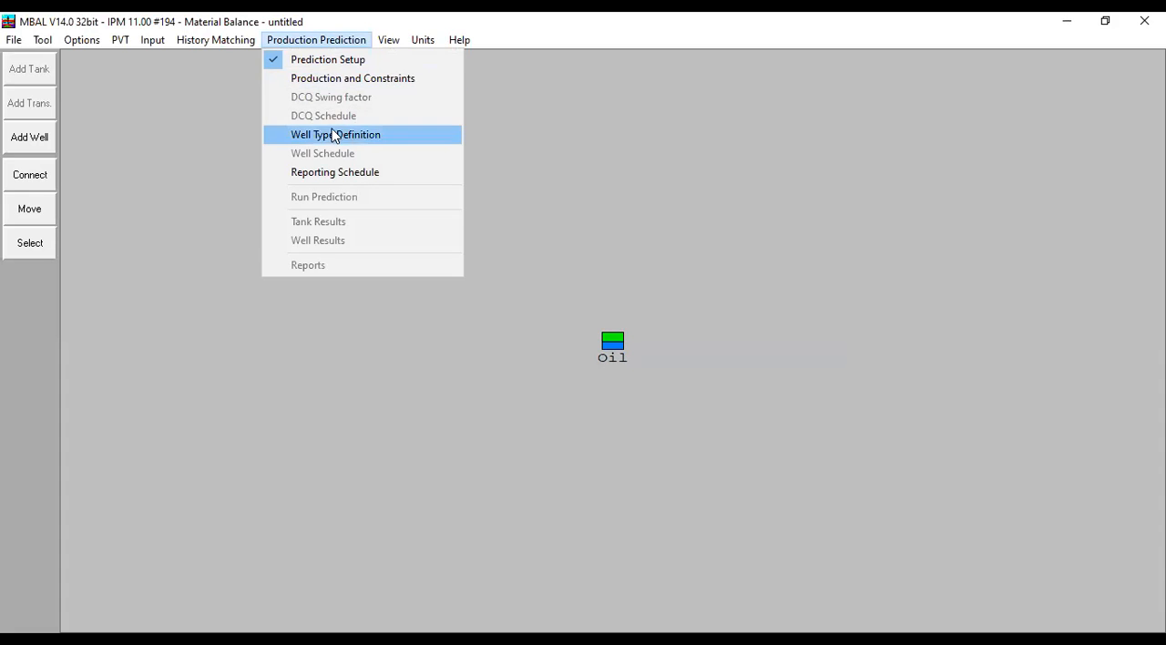
{"action": "left_click", "coordinate": [342, 80]}
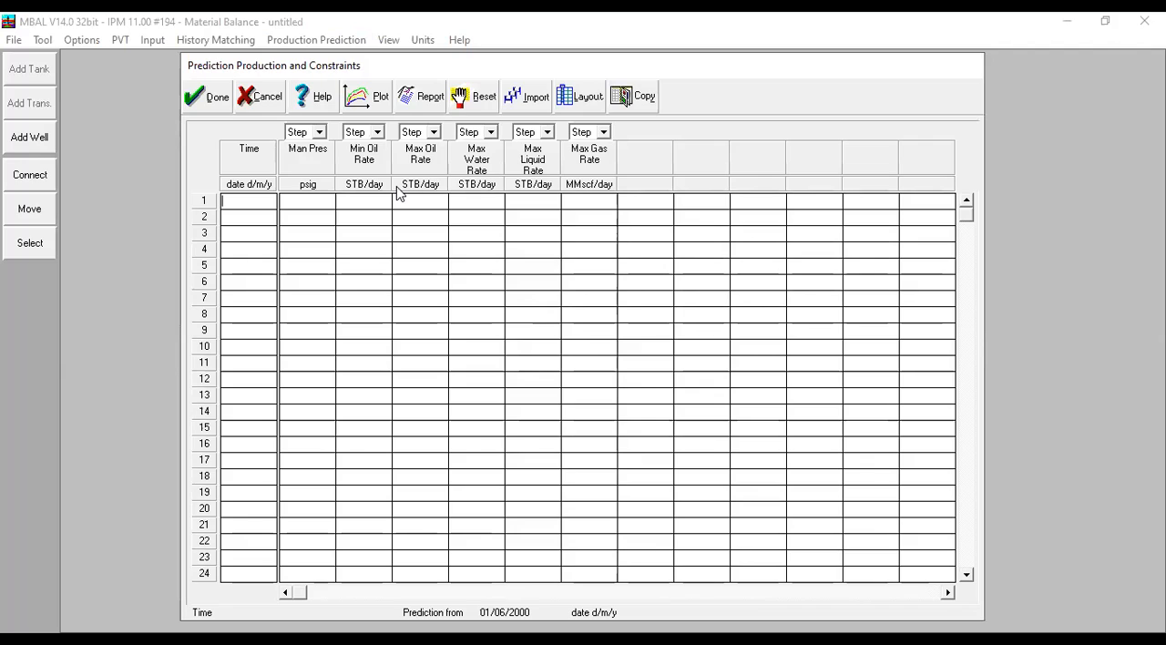
{"action": "left_click", "coordinate": [425, 208]}
{"action": "type", "text": "10000"}
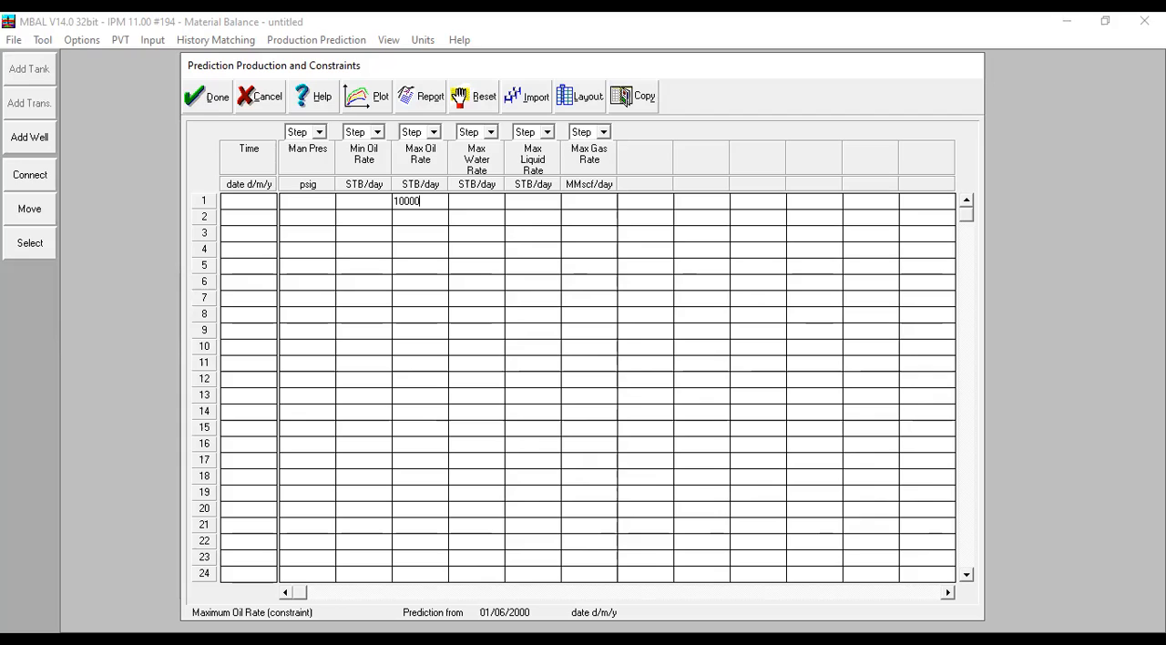
{"action": "left_click_drag", "start_coordinate": [421, 201], "coordinate": [386, 191]}
{"action": "key", "text": "Delete"}
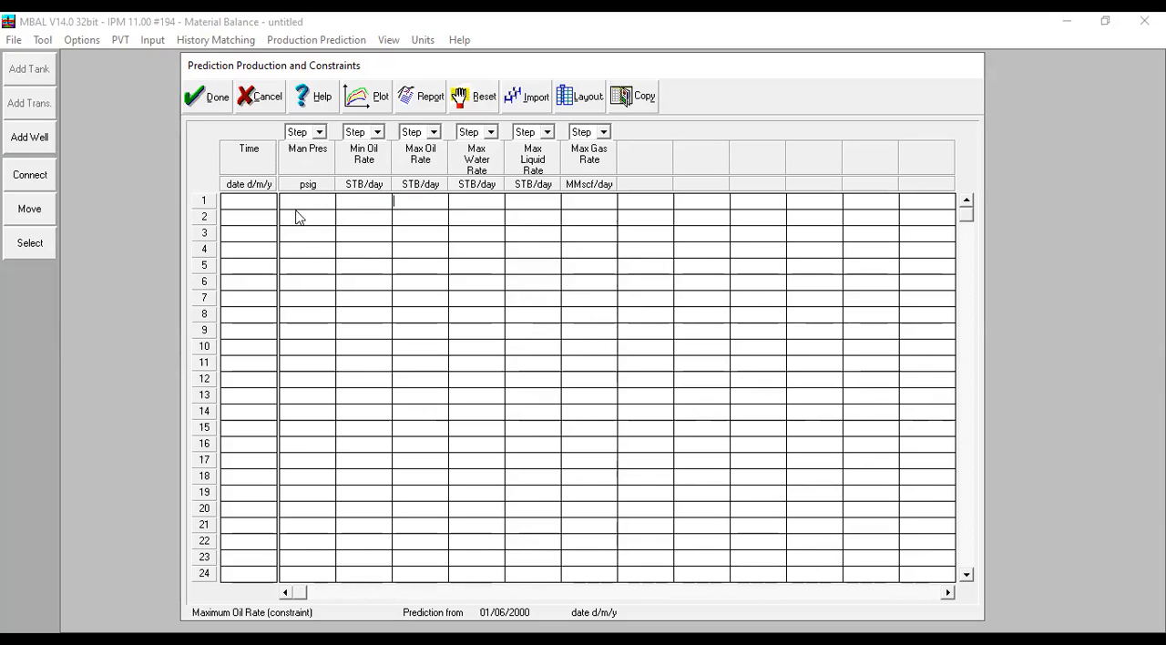
- Look up the date of the last record in the Oil tank's production history
{"action": "left_click", "coordinate": [252, 203]}
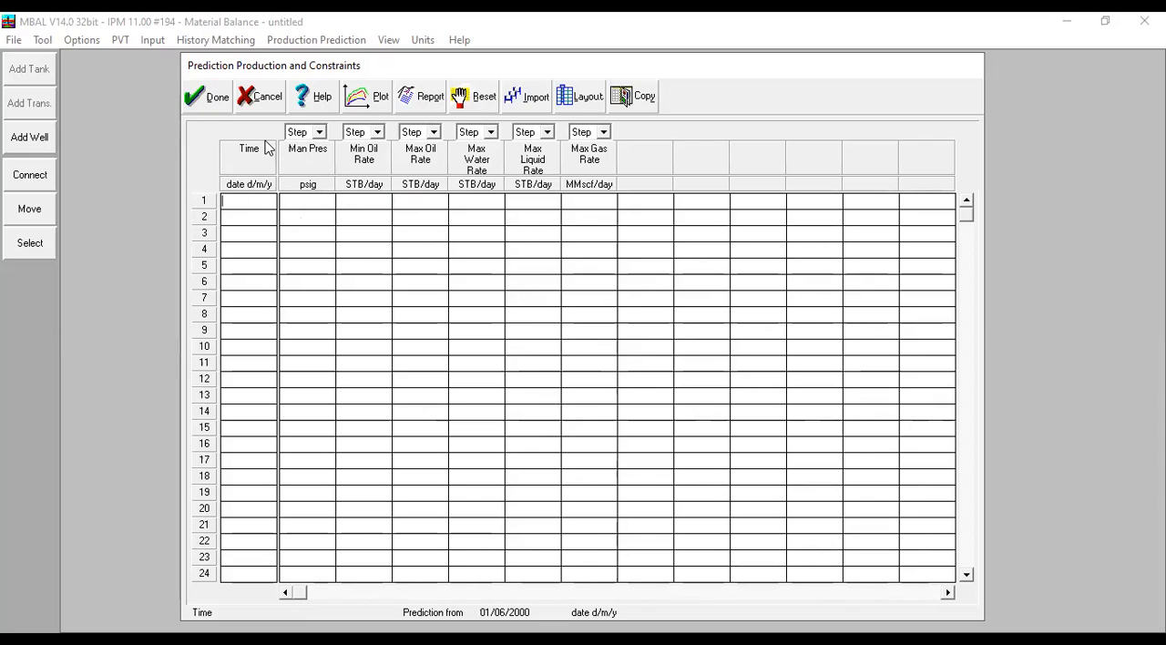
{"action": "left_click", "coordinate": [210, 100]}
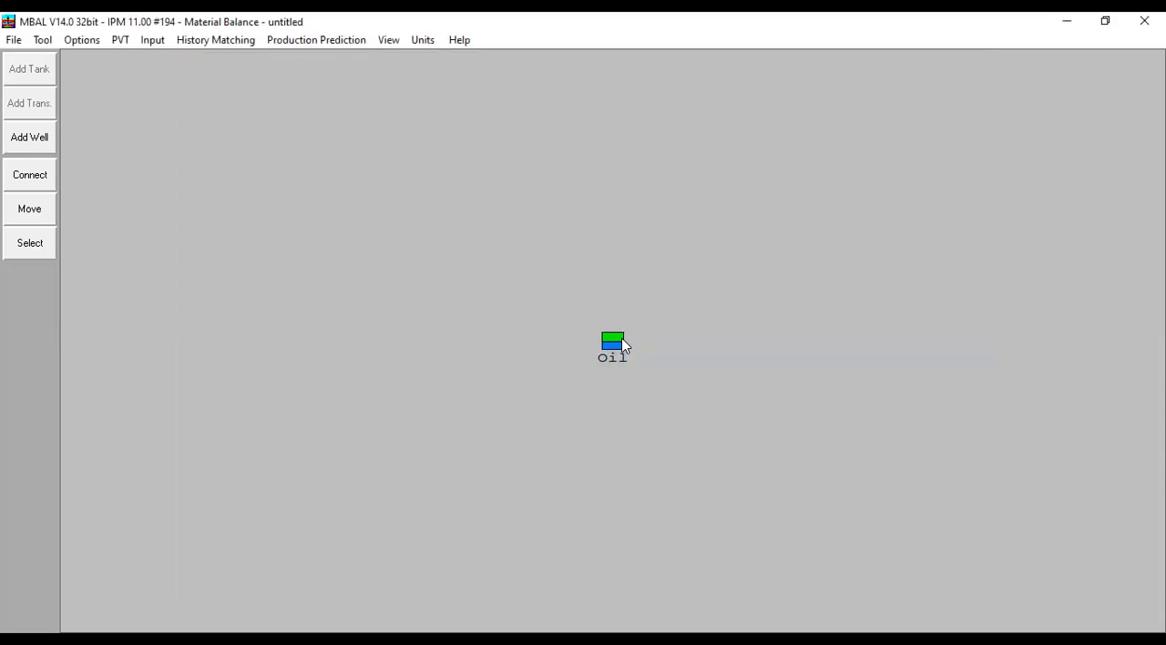
{"action": "double_click", "coordinate": [621, 343]}
{"action": "left_click", "coordinate": [614, 183]}
{"action": "left_click_drag", "start_coordinate": [790, 266], "coordinate": [790, 430]}
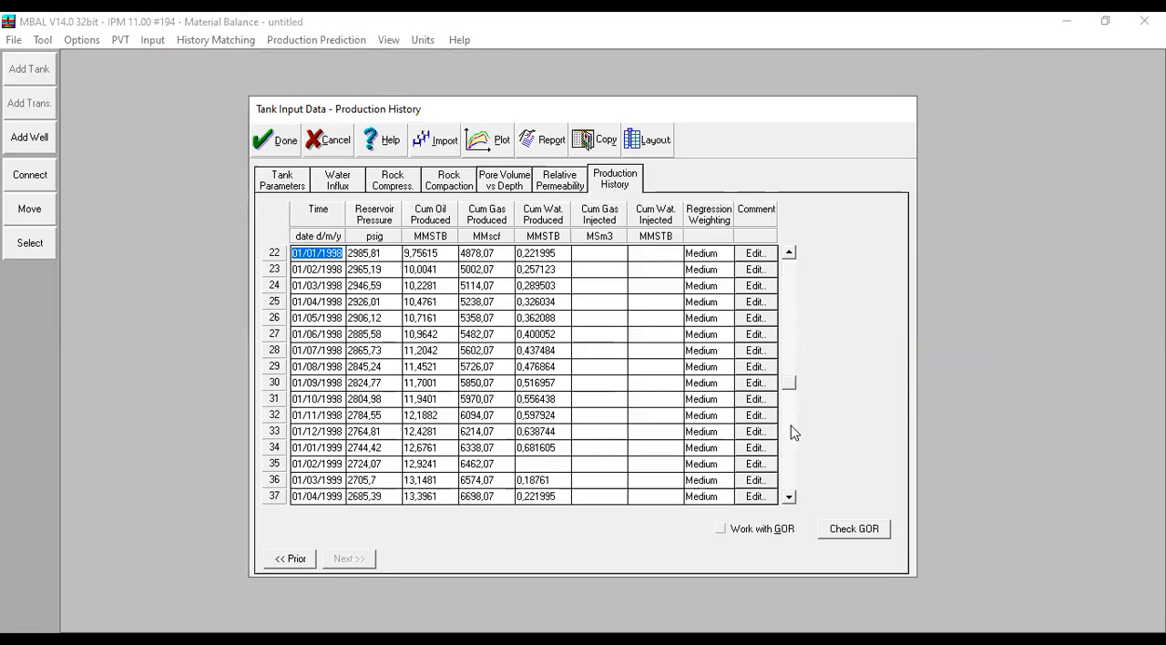
{"action": "left_click", "coordinate": [300, 497]}
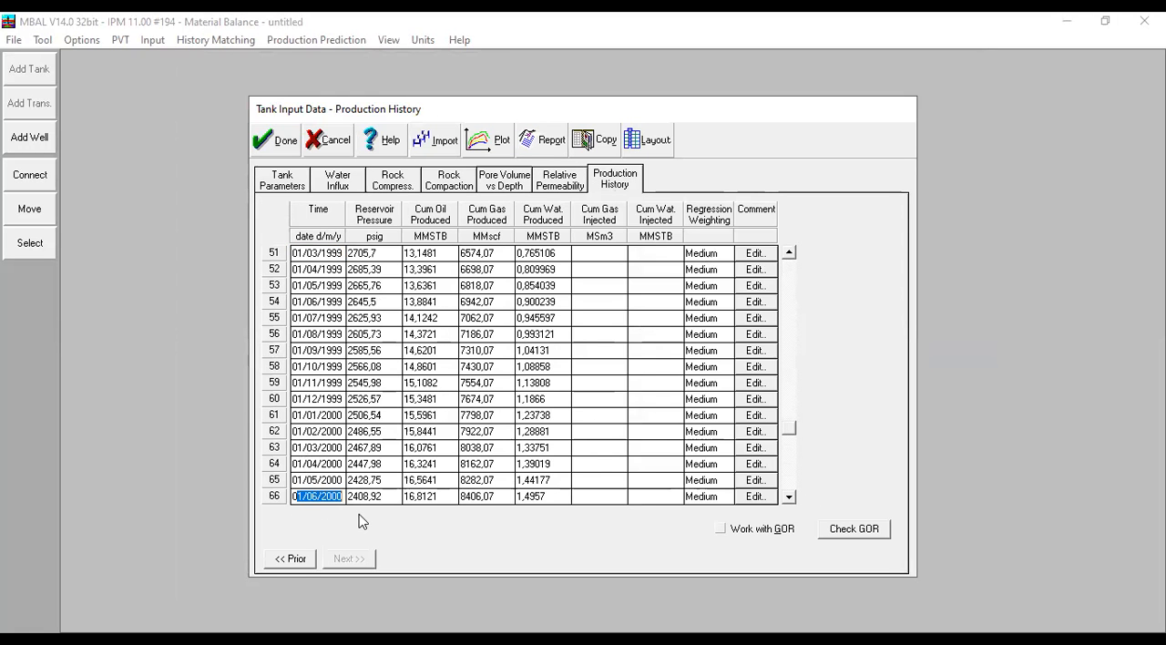
{"action": "left_click", "coordinate": [294, 497]}
{"action": "left_click_drag", "start_coordinate": [293, 497], "coordinate": [368, 499]}
{"action": "left_click", "coordinate": [264, 140]}
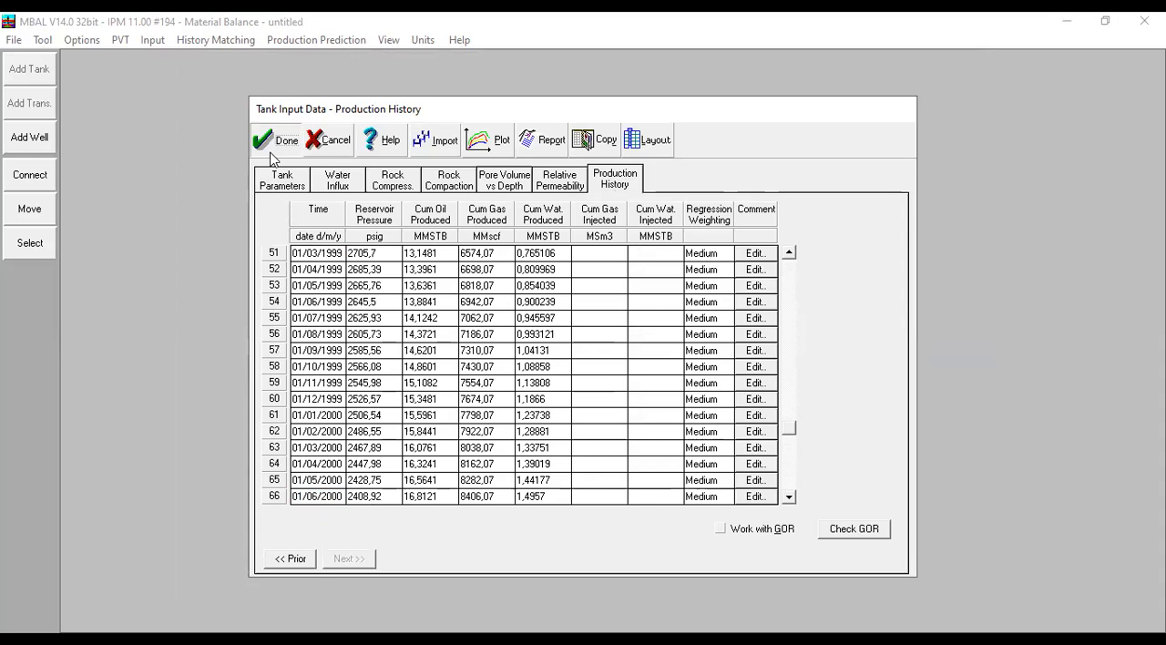
- Enter a prediction constraint row dated 01/06/2000 with a manifold pressure of 200 psig
{"action": "left_click", "coordinate": [316, 40]}
{"action": "left_click", "coordinate": [347, 80]}
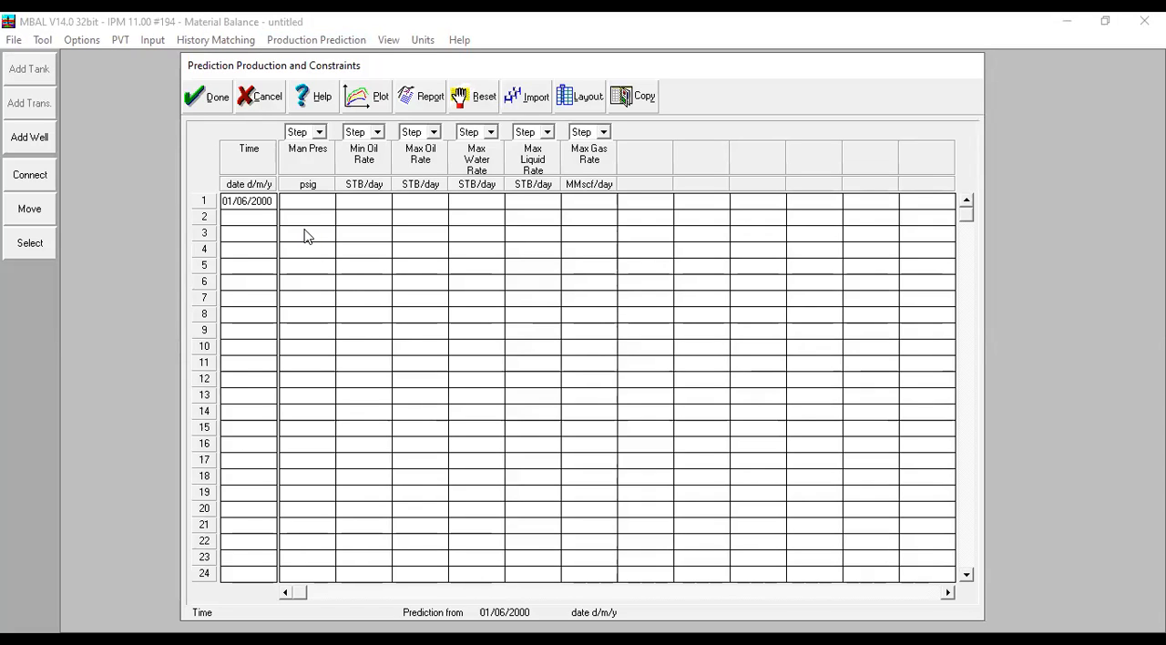
{"action": "left_click", "coordinate": [312, 205]}
{"action": "type", "text": "200"}
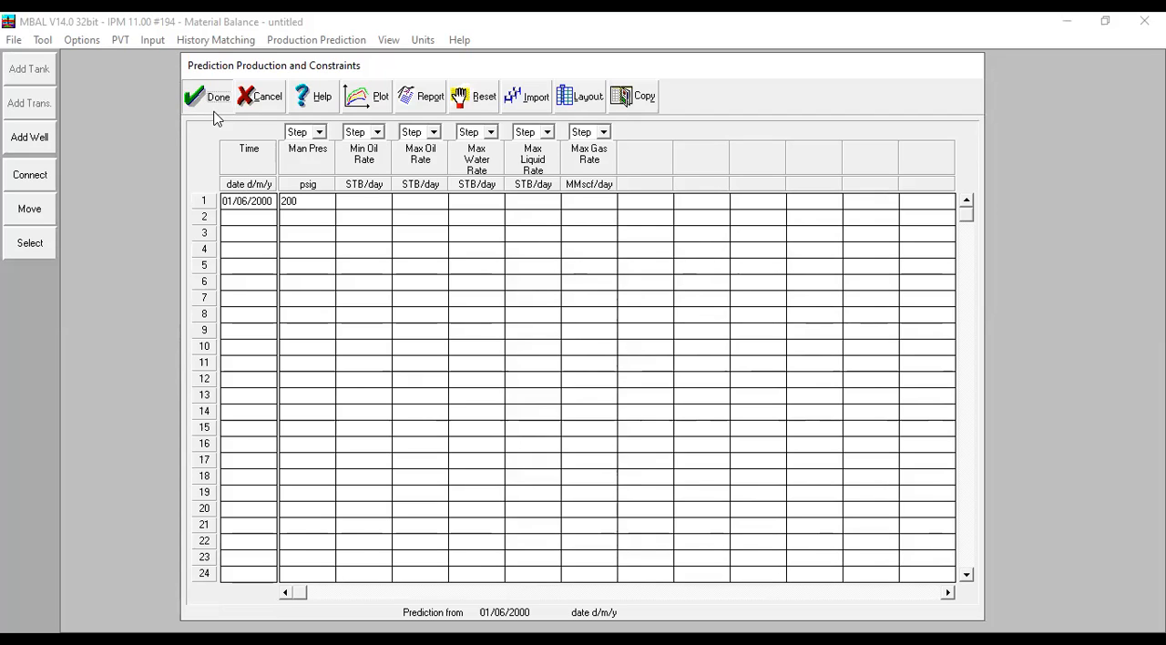
{"action": "left_click", "coordinate": [215, 98]}
- Add an Oil Producer well type definition named Engman-1 and validate its setup
{"action": "left_click", "coordinate": [330, 41]}
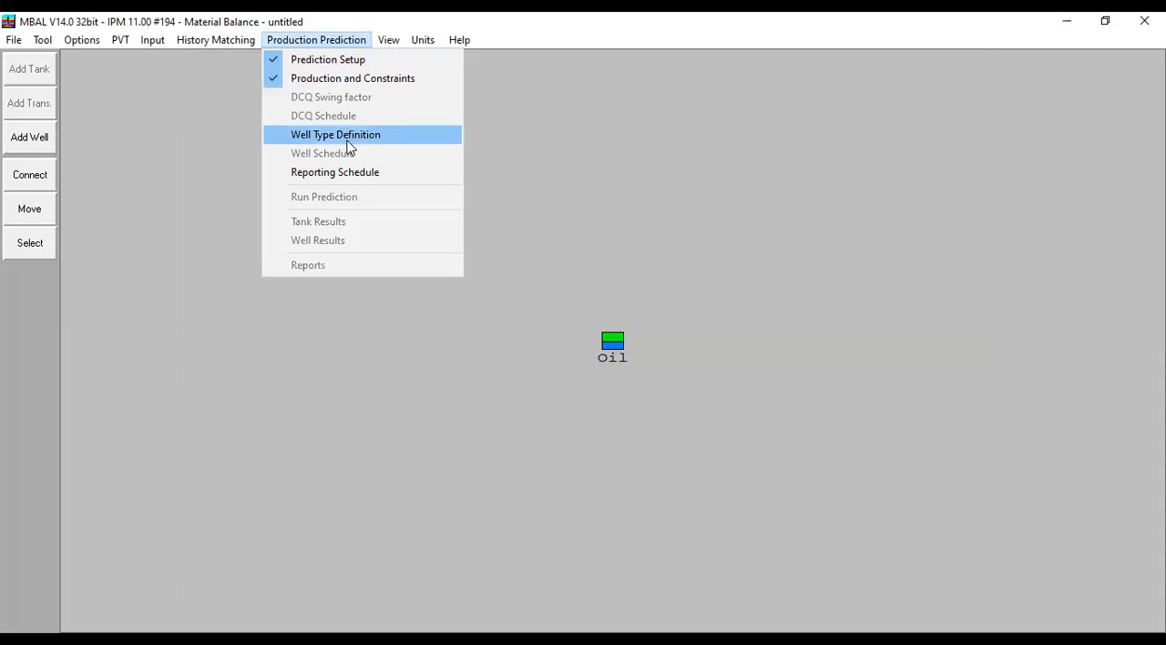
{"action": "left_click", "coordinate": [348, 136]}
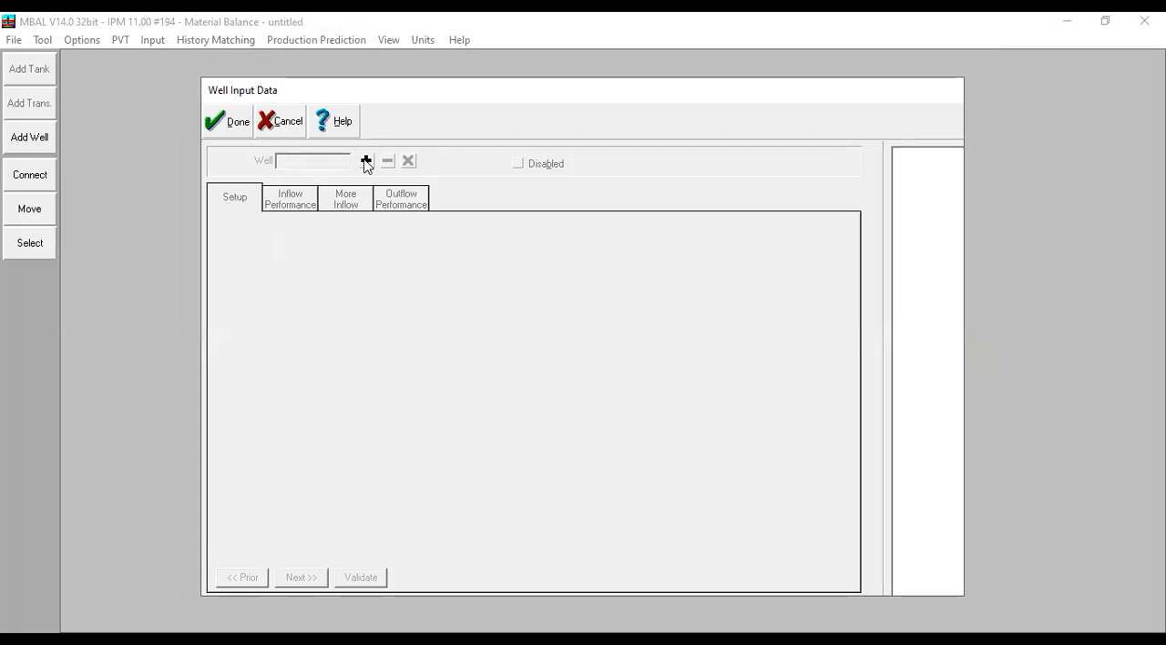
{"action": "left_click", "coordinate": [365, 161]}
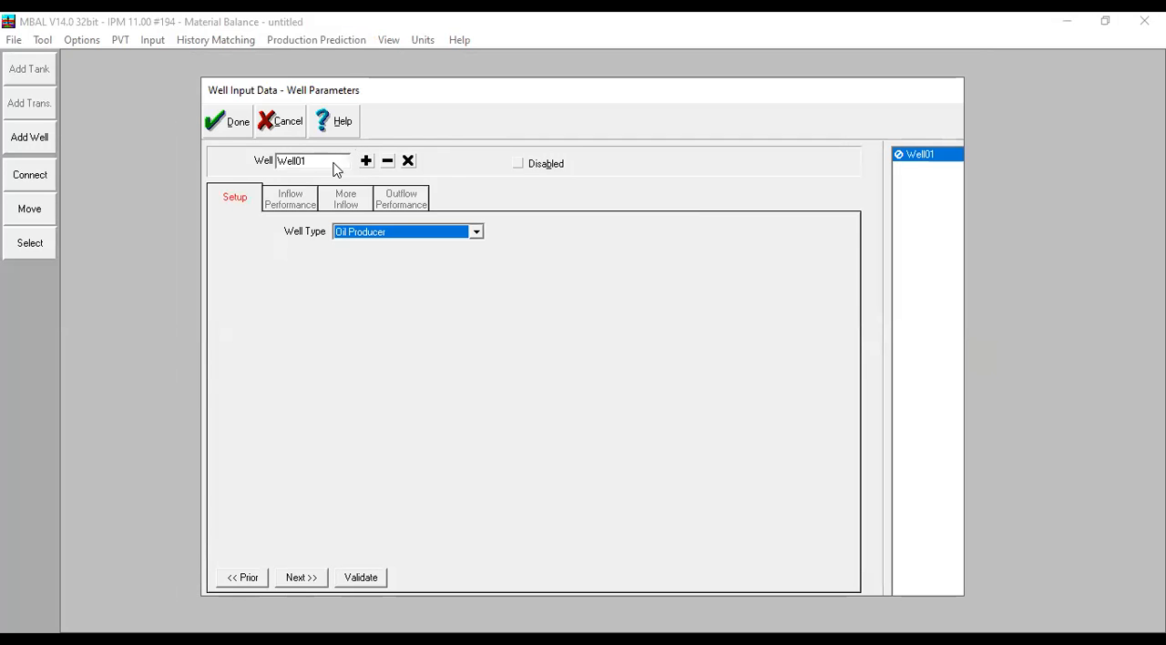
{"action": "left_click", "coordinate": [333, 164]}
{"action": "type", "text": "Engm"}
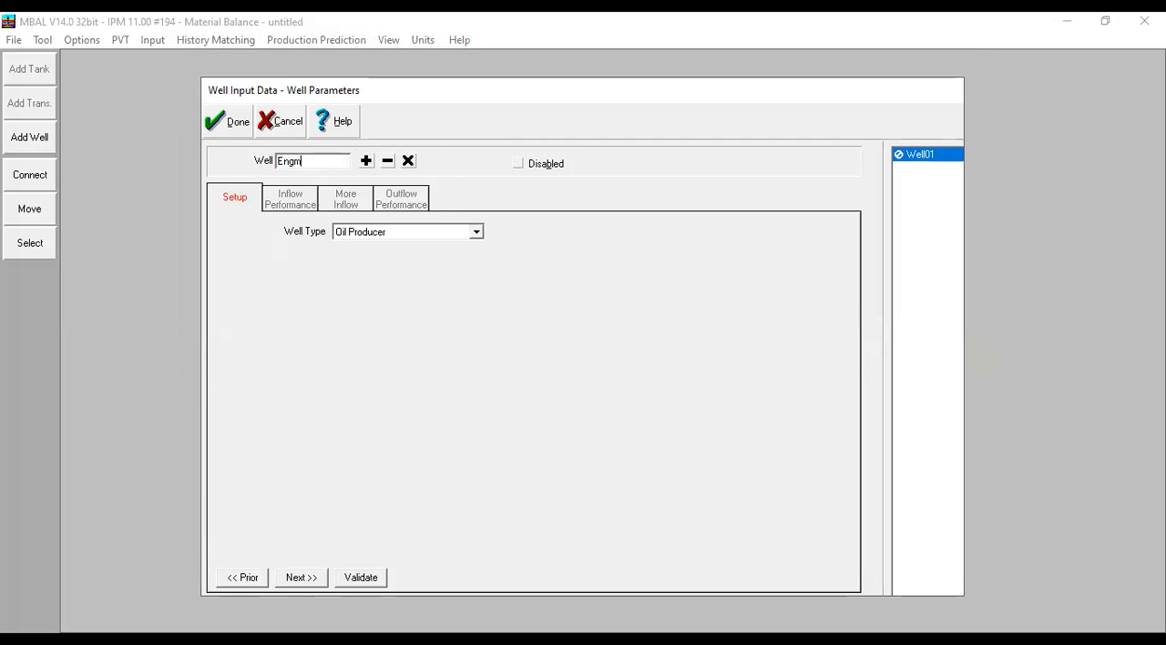
{"action": "type", "text": "an-1"}
{"action": "left_click", "coordinate": [361, 576]}
- Define Engman-1's inflow with the Use Tank fractional flow model and a productivity index of 20 STB/day/psi
{"action": "left_click", "coordinate": [284, 205]}
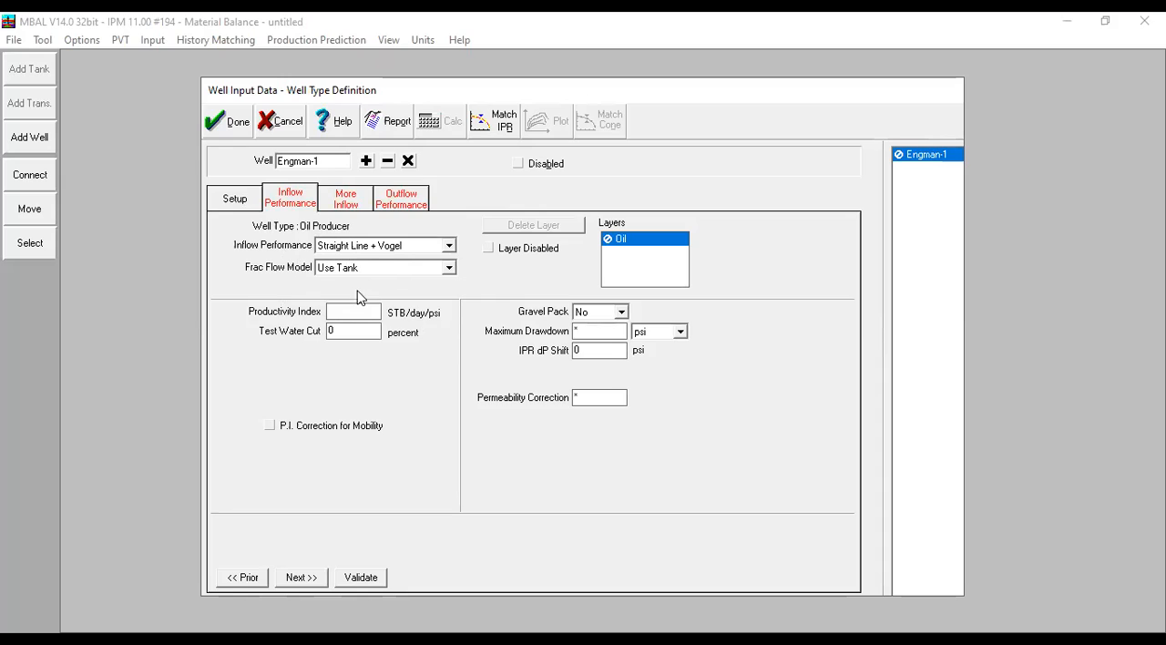
{"action": "left_click", "coordinate": [389, 269]}
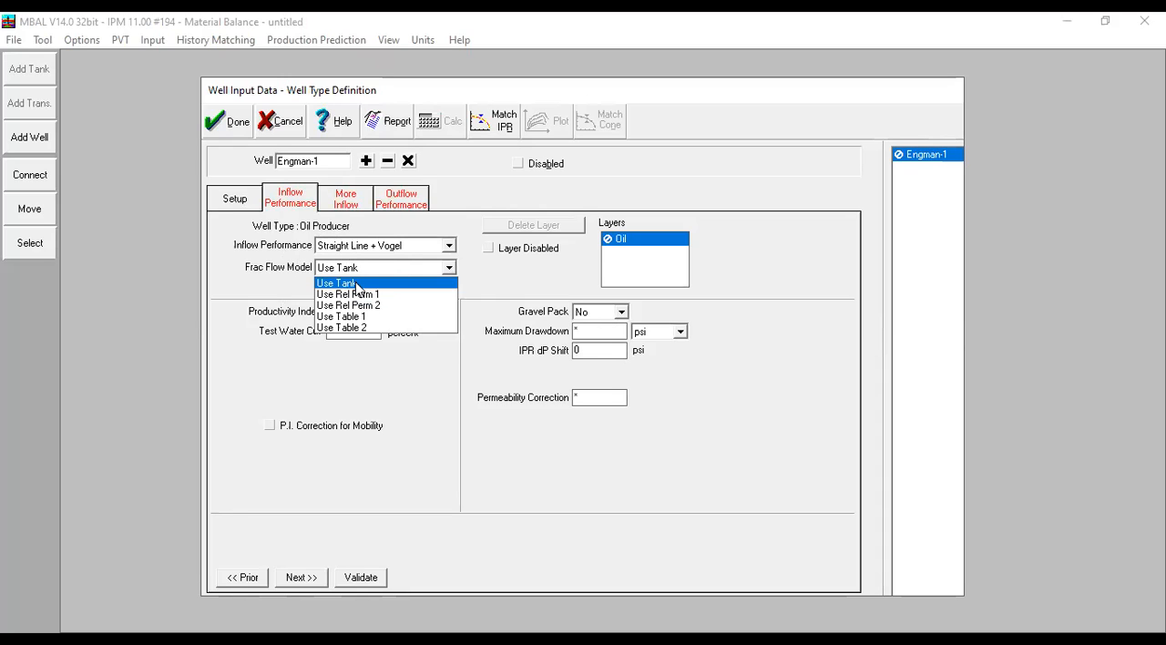
{"action": "left_click", "coordinate": [357, 284]}
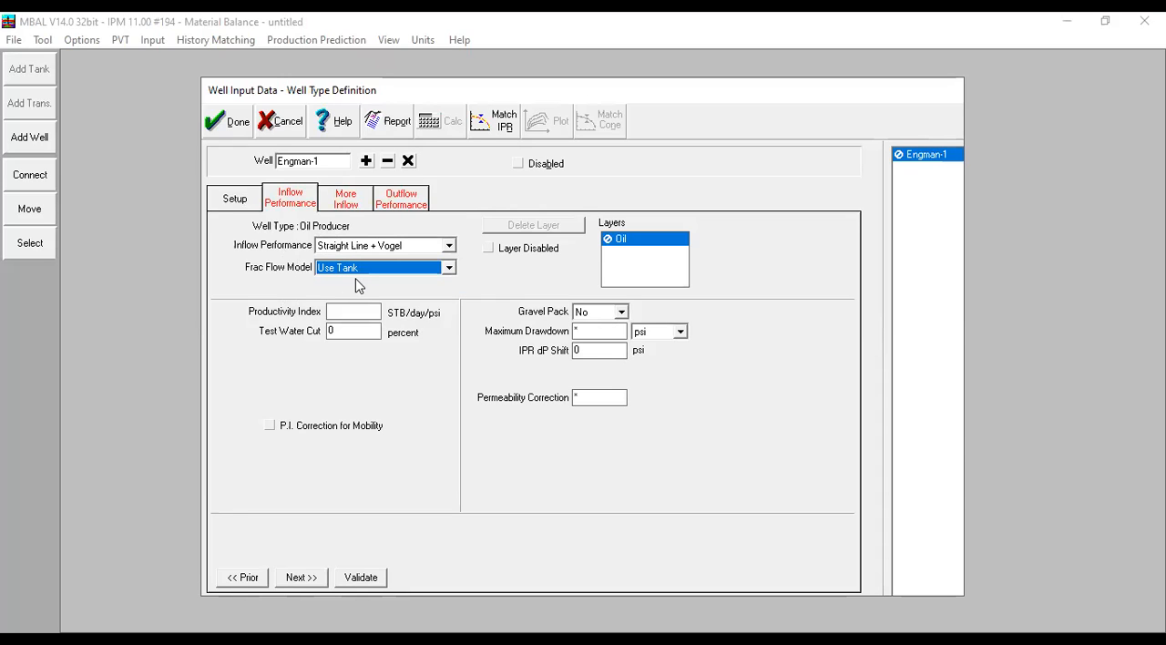
{"action": "left_click", "coordinate": [360, 314]}
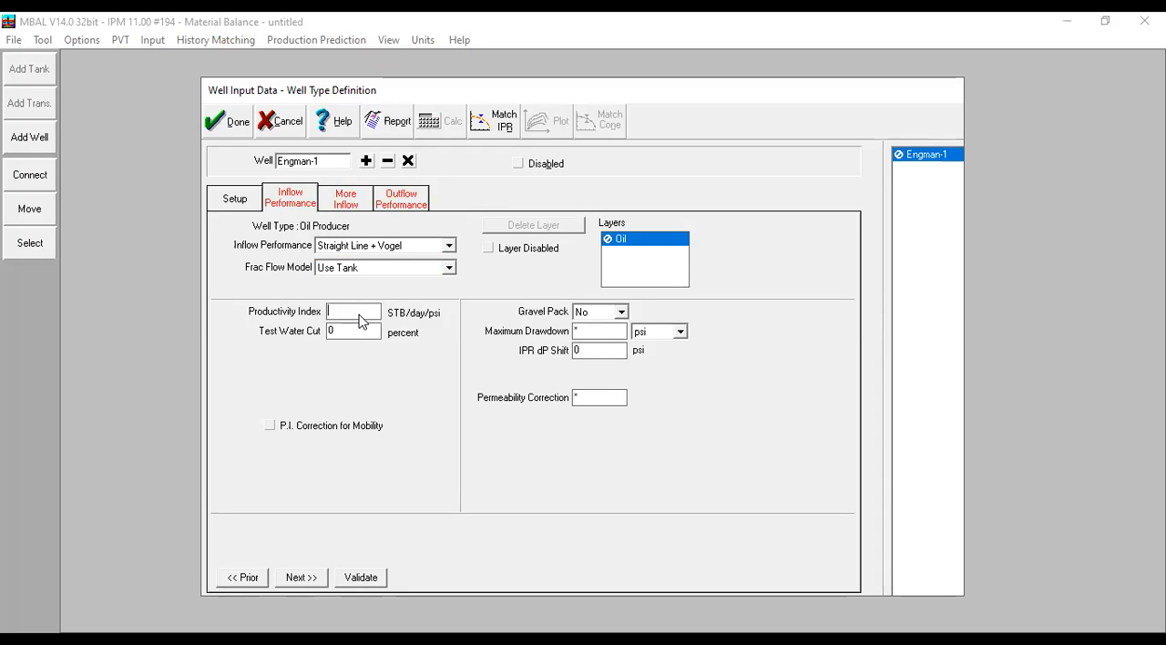
{"action": "type", "text": "20"}
{"action": "left_click", "coordinate": [356, 335]}
- Plot the IPR curve of Engman-1 to examine its inflow performance
{"action": "left_click", "coordinate": [294, 191]}
{"action": "left_click", "coordinate": [550, 128]}
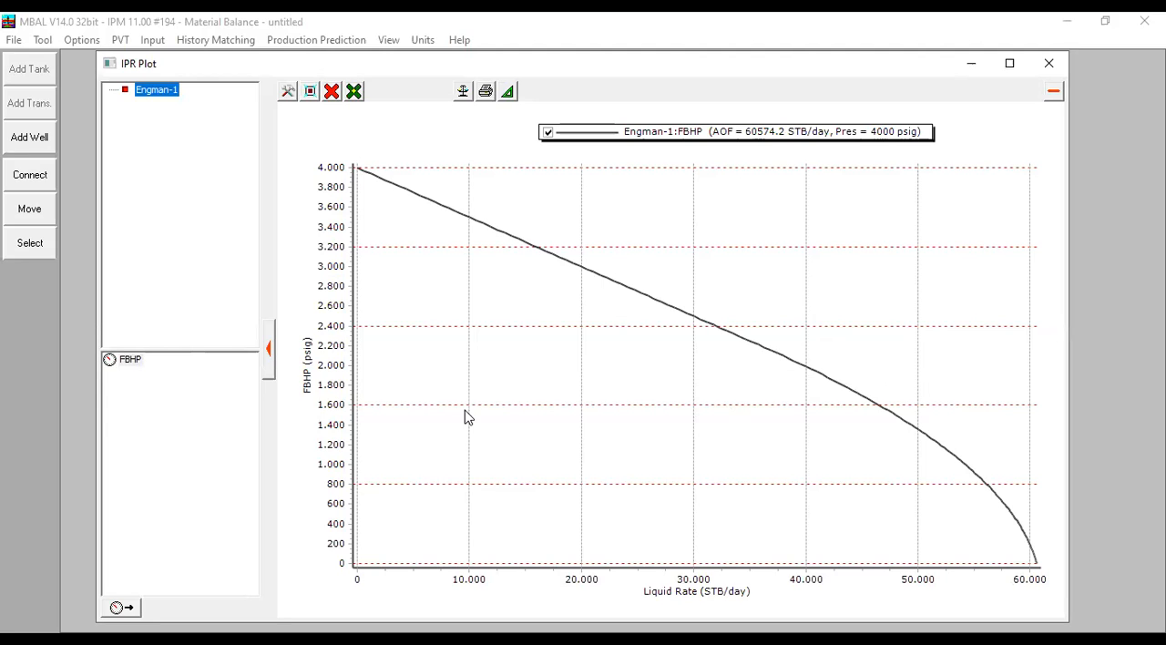
{"action": "left_click", "coordinate": [1046, 70]}
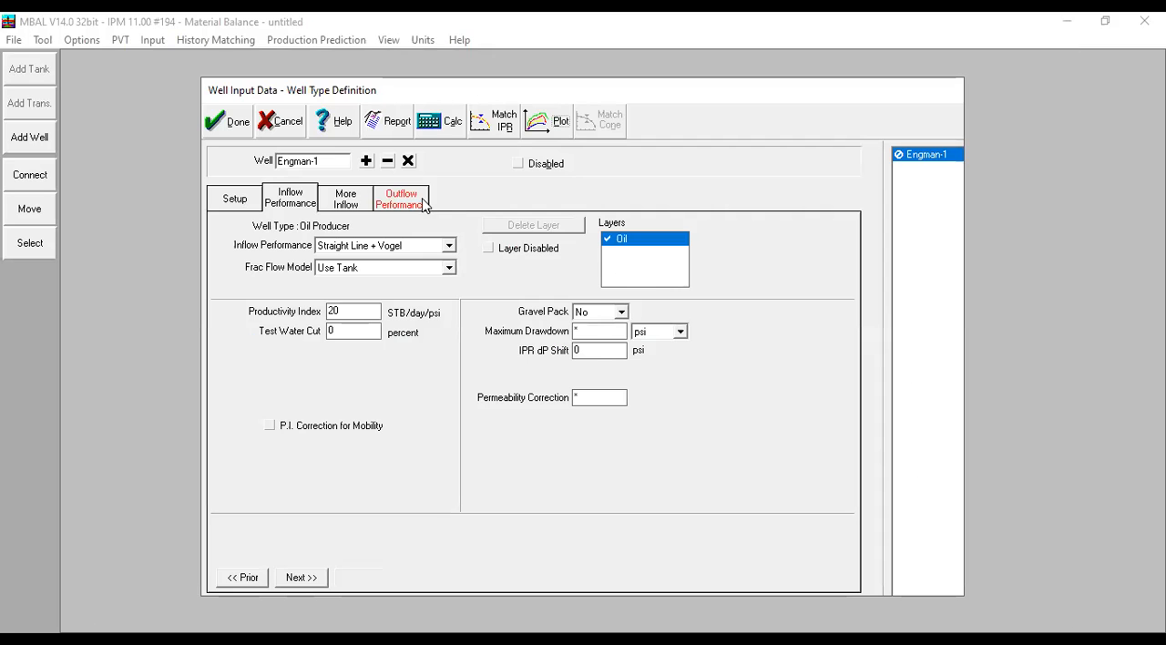
- Set the Oil layer's inflow abandonment constraint to a water cut of 99 percent
{"action": "left_click", "coordinate": [348, 196]}
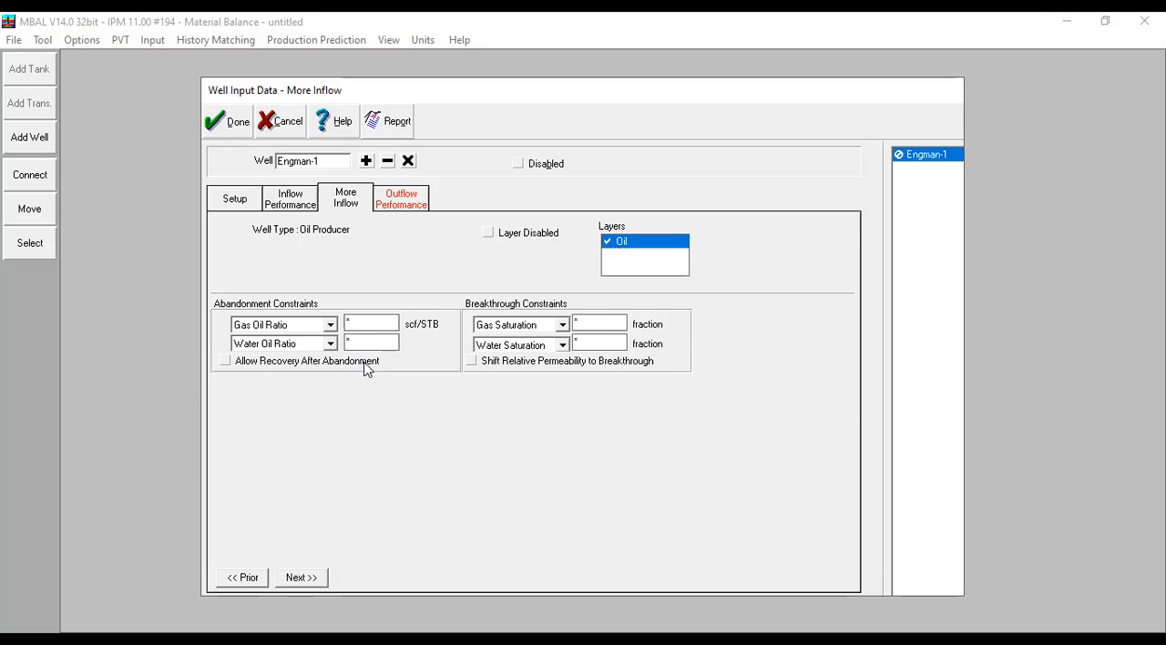
{"action": "left_click", "coordinate": [330, 343]}
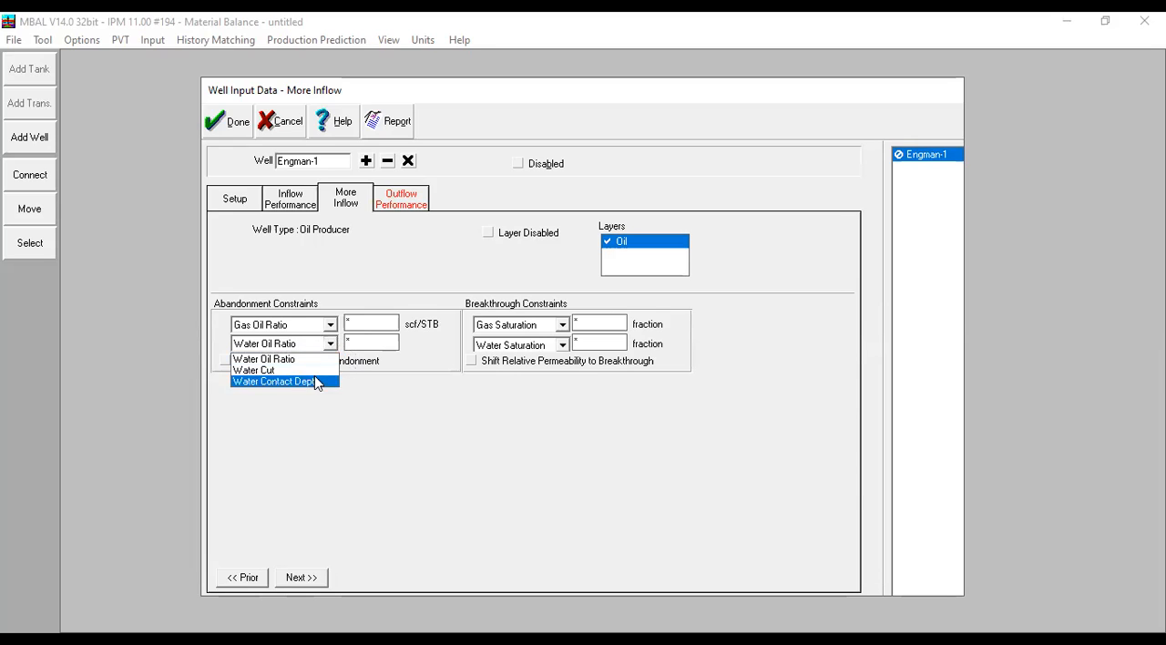
{"action": "left_click", "coordinate": [314, 372]}
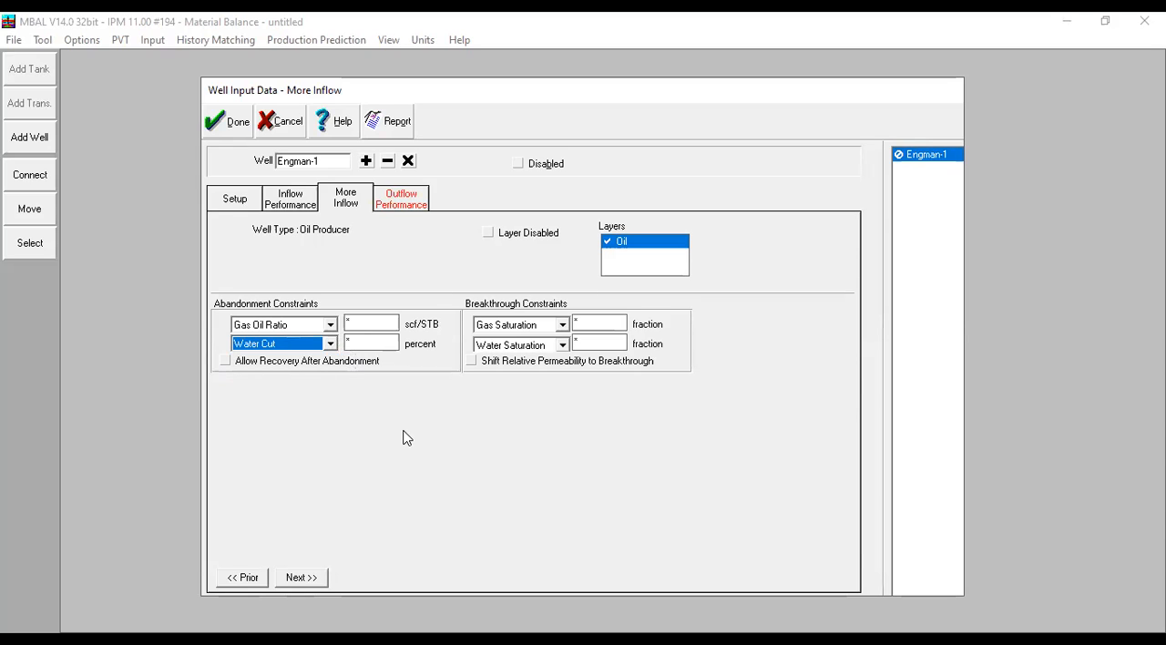
{"action": "left_click", "coordinate": [374, 343]}
{"action": "type", "text": "99"}
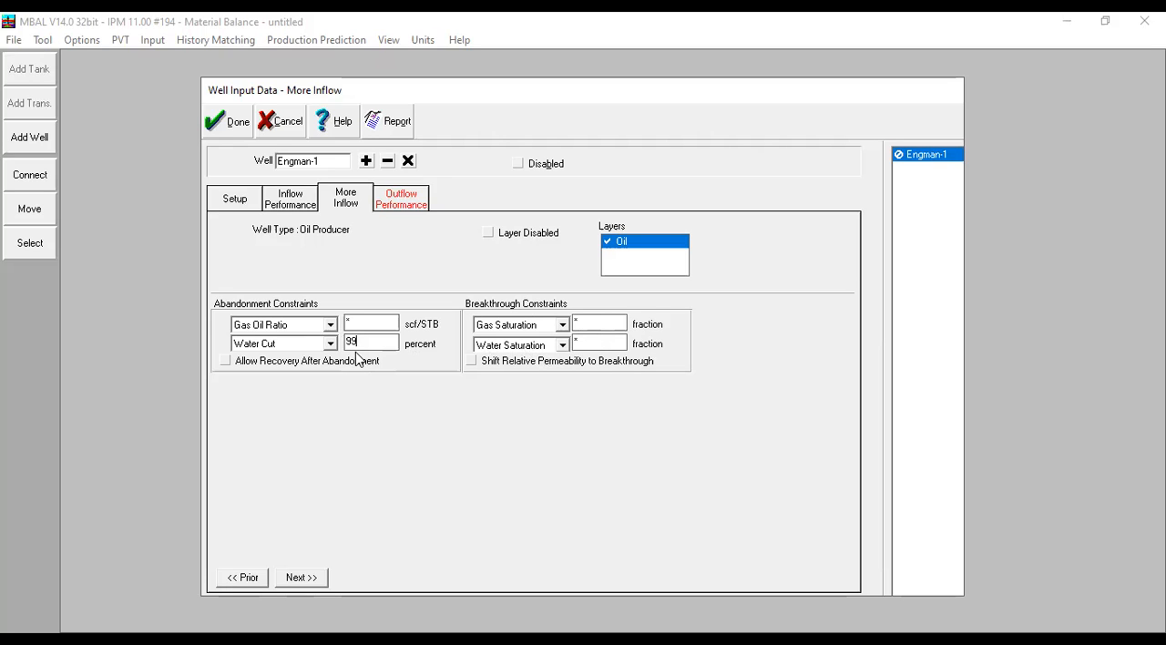
- Set the well abandonment constraint in Engman-1's outflow performance to a water cut of 99 percent
{"action": "left_click", "coordinate": [421, 207]}
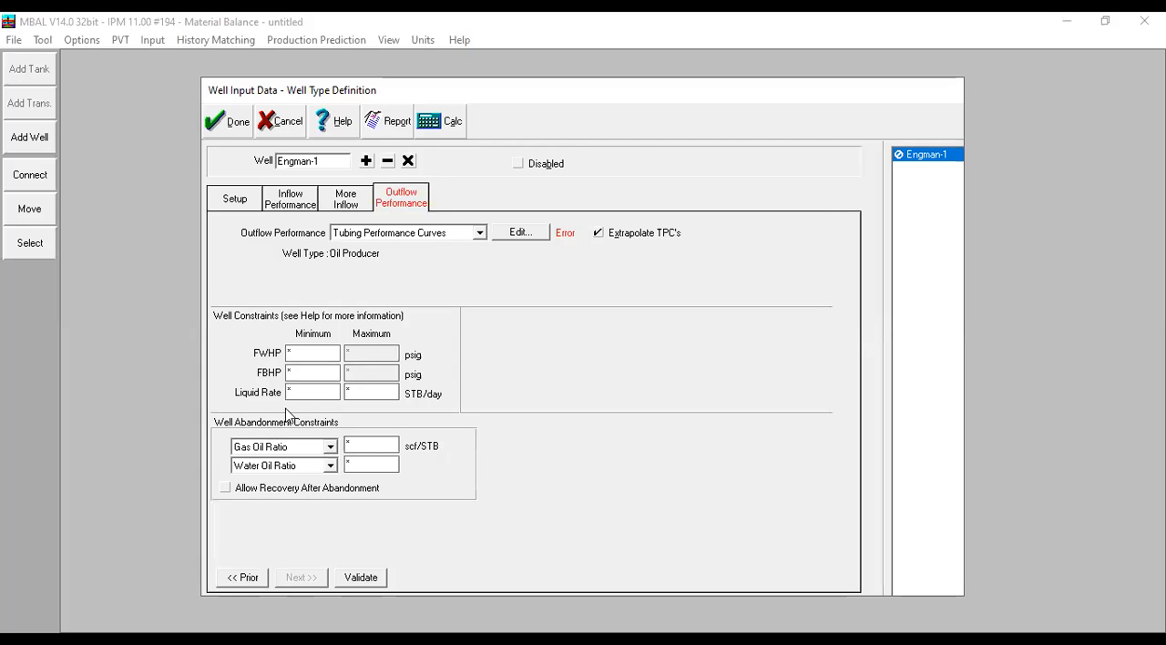
{"action": "left_click", "coordinate": [299, 466]}
{"action": "left_click", "coordinate": [302, 494]}
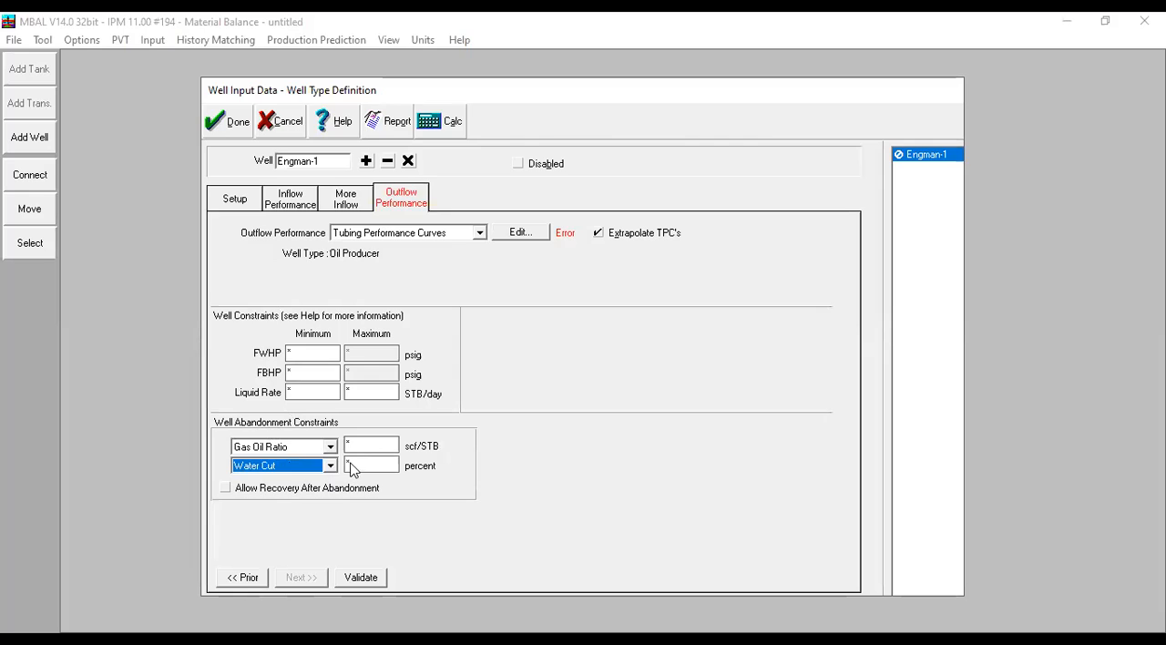
{"action": "left_click", "coordinate": [352, 465]}
{"action": "type", "text": "99"}
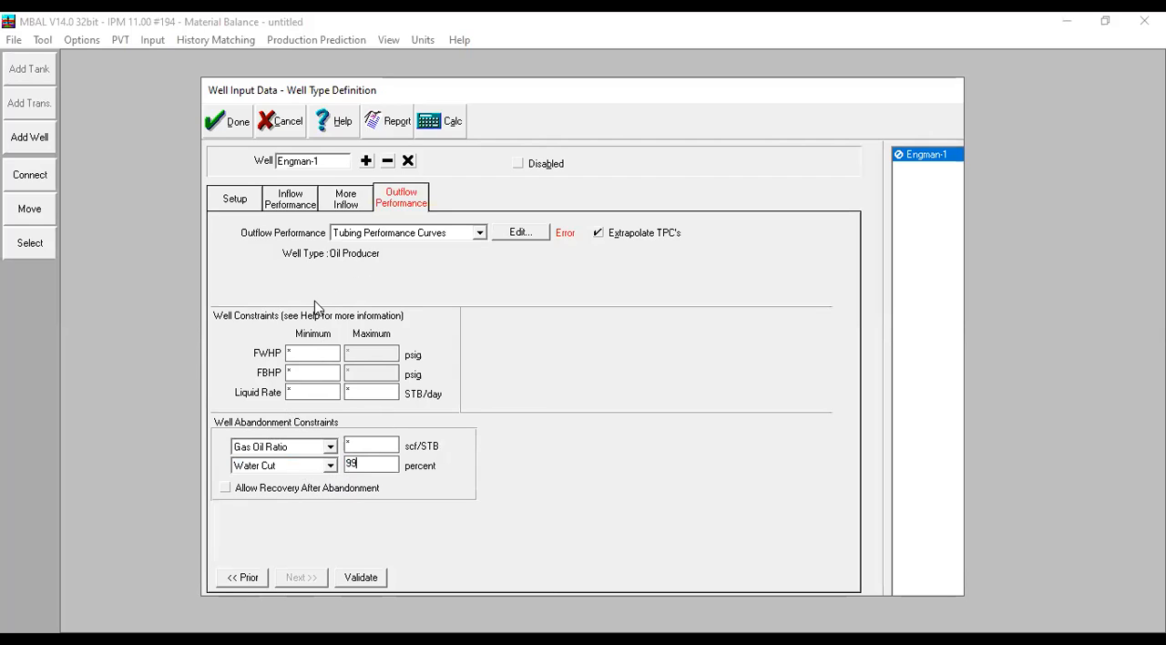
- Try a Constant FBHP outflow of 2000 psig for Engman-1 and plot it against the IPR
{"action": "left_click", "coordinate": [428, 234]}
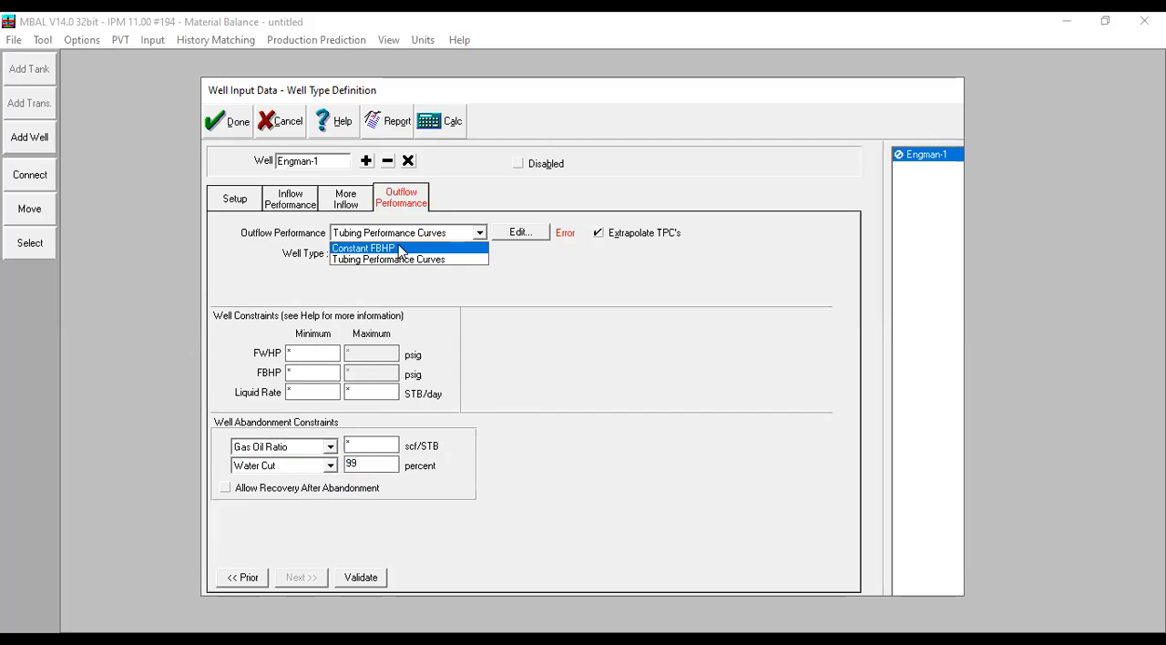
{"action": "left_click", "coordinate": [398, 247]}
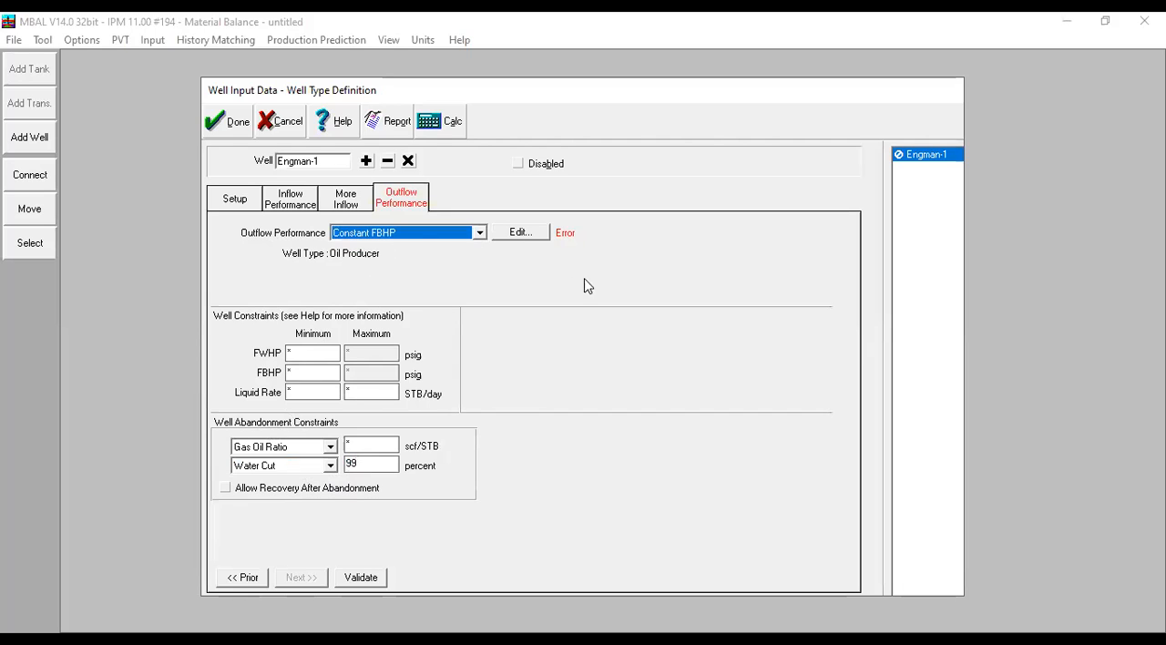
{"action": "left_click", "coordinate": [520, 232]}
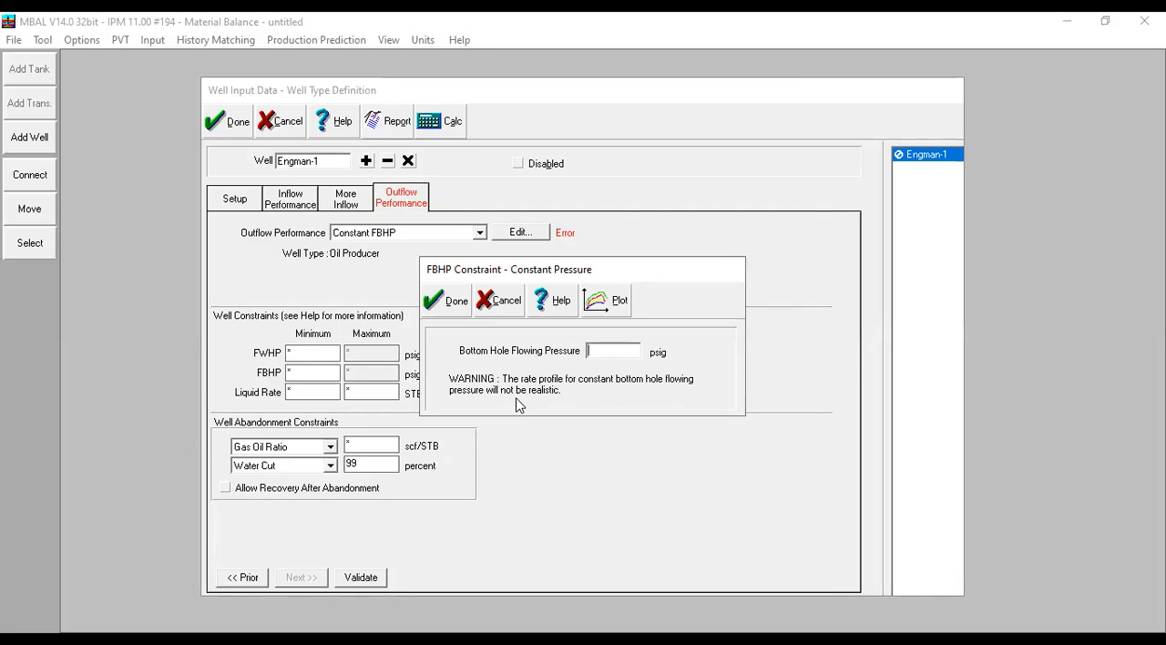
{"action": "type", "text": "2000"}
{"action": "left_click", "coordinate": [608, 310]}
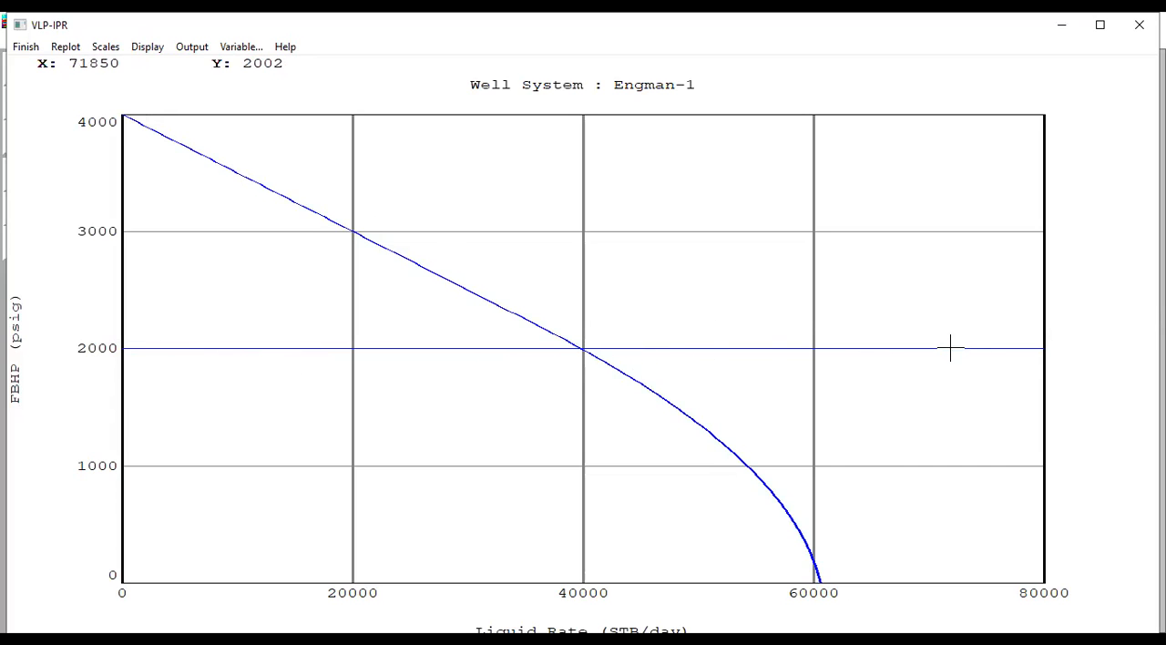
{"action": "left_click", "coordinate": [25, 51]}
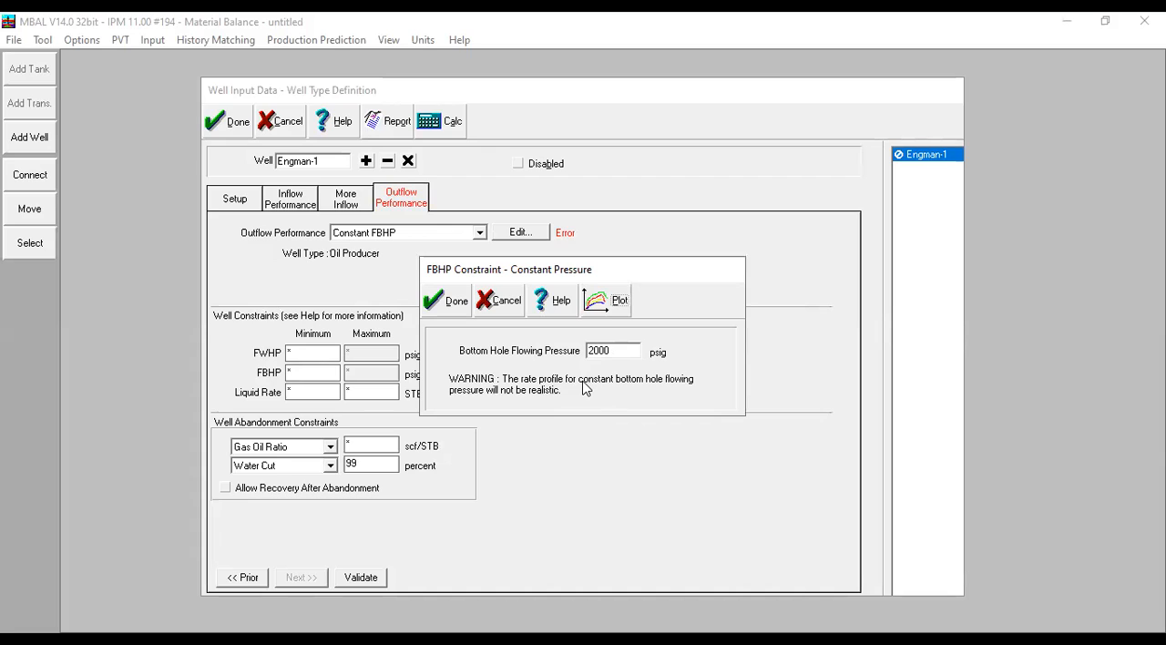
{"action": "left_click", "coordinate": [499, 301]}
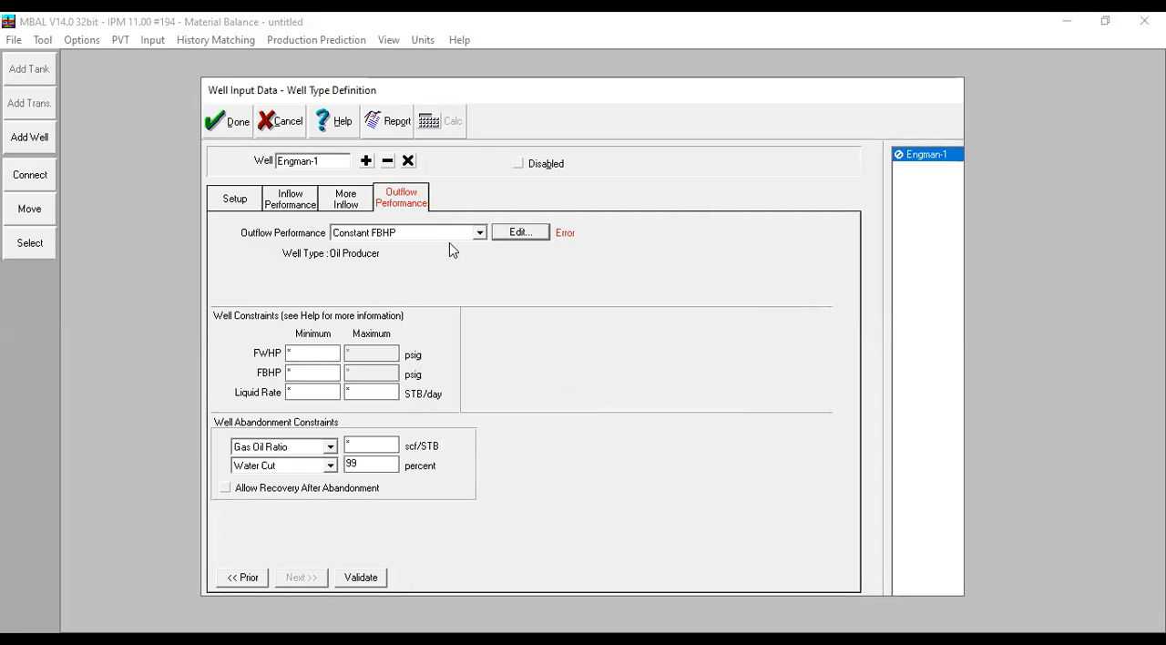
- Switch Engman-1's outflow performance to Tubing Performance Curves and open the curve table for editing
{"action": "left_click", "coordinate": [460, 233]}
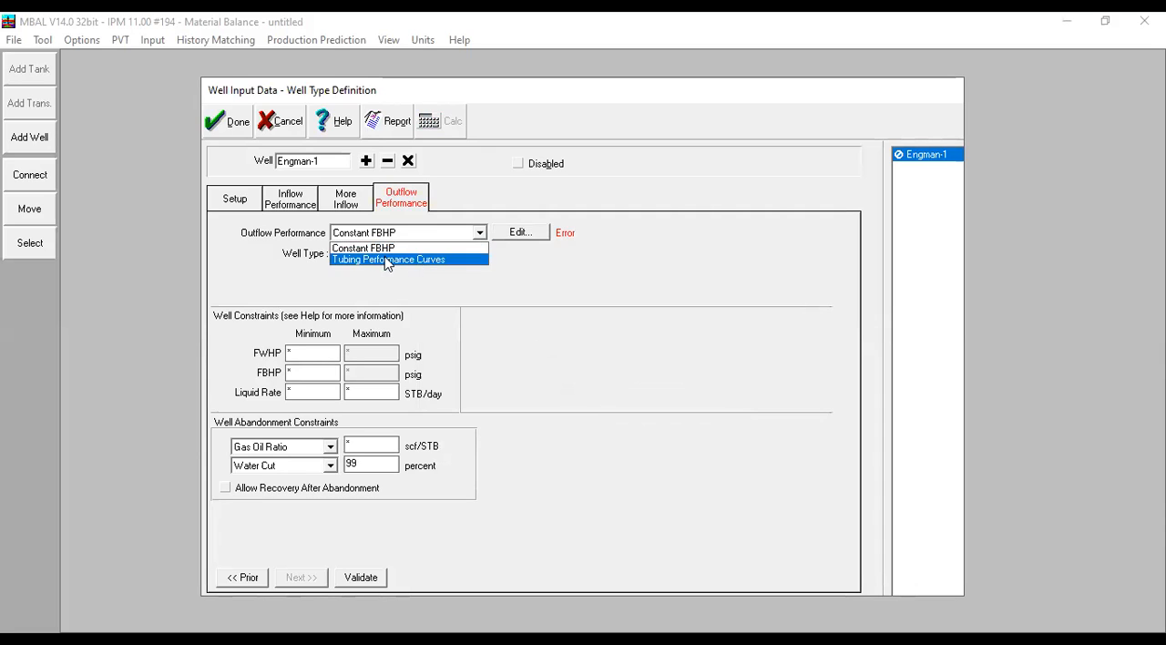
{"action": "left_click", "coordinate": [386, 260]}
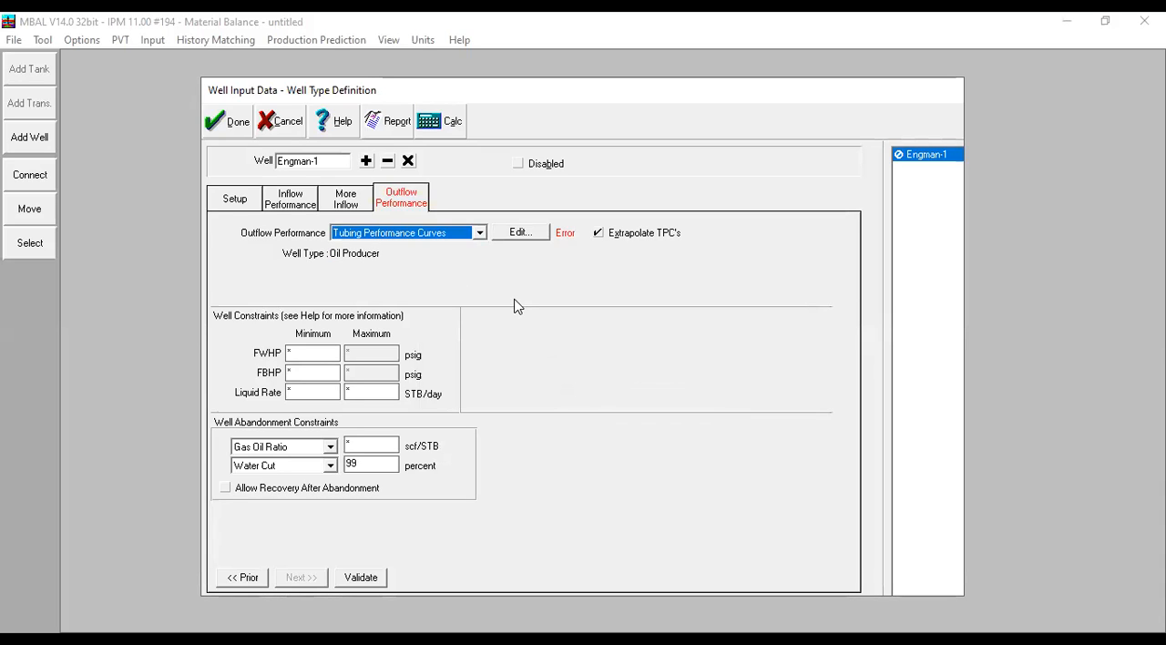
{"action": "left_click", "coordinate": [525, 234]}
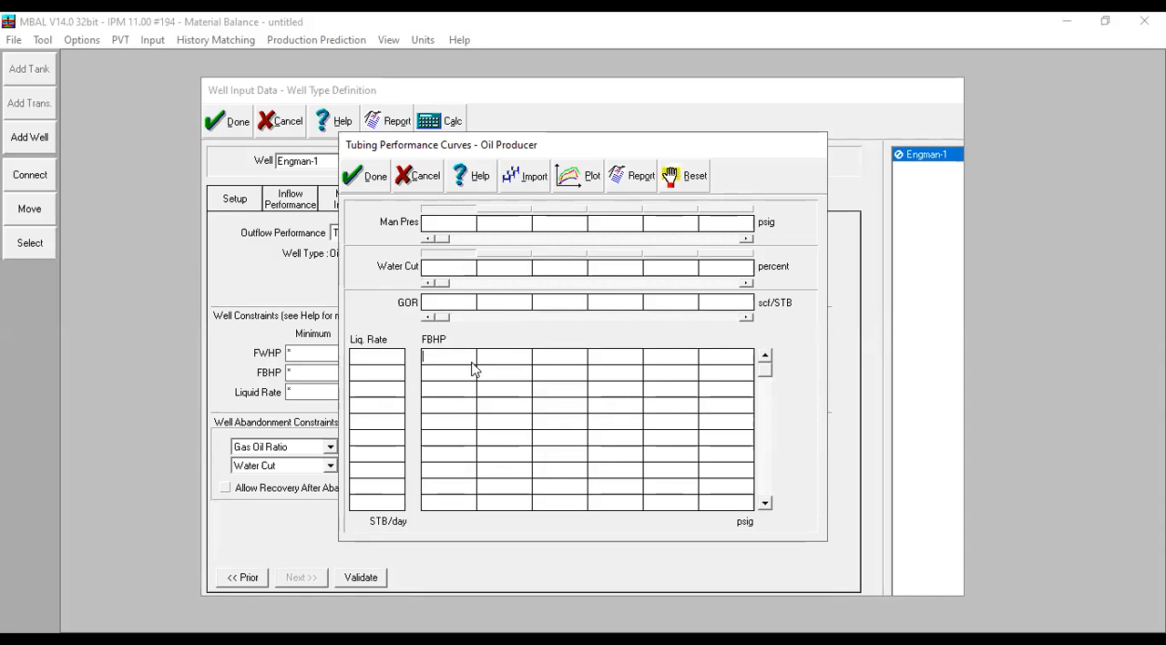
{"action": "left_click", "coordinate": [449, 270]}
{"action": "left_click_drag", "start_coordinate": [461, 147], "coordinate": [518, 180]}
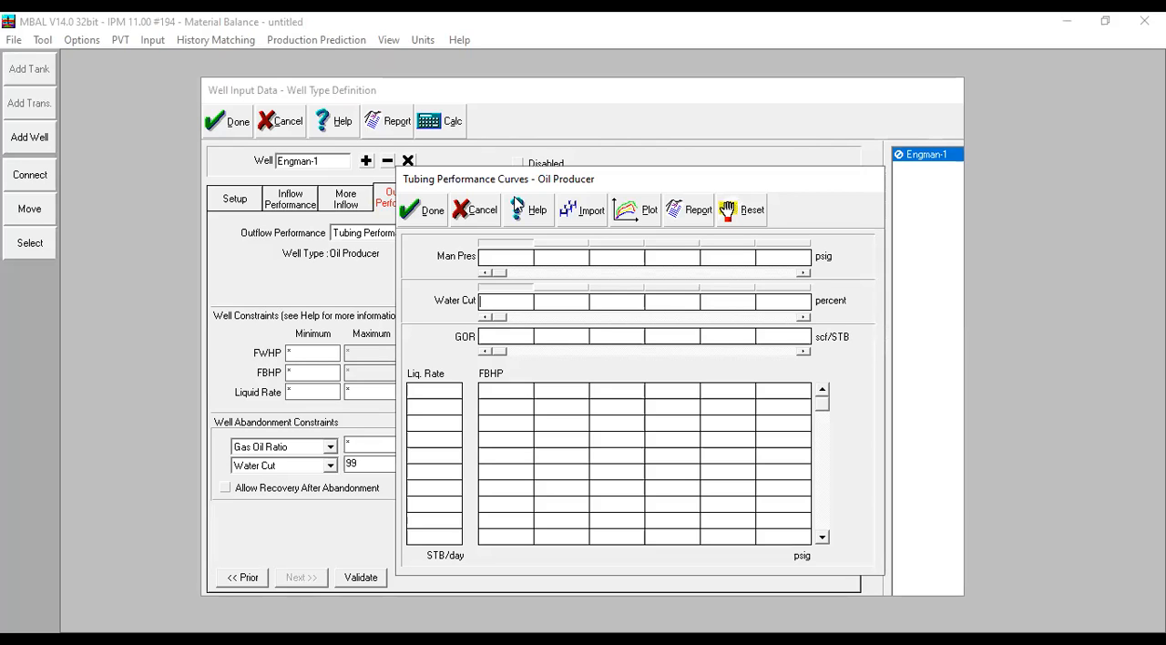
- Import the PROSPER lift curve file OILWELL.tpd into Engman-1's tubing performance curves
{"action": "left_click", "coordinate": [589, 214]}
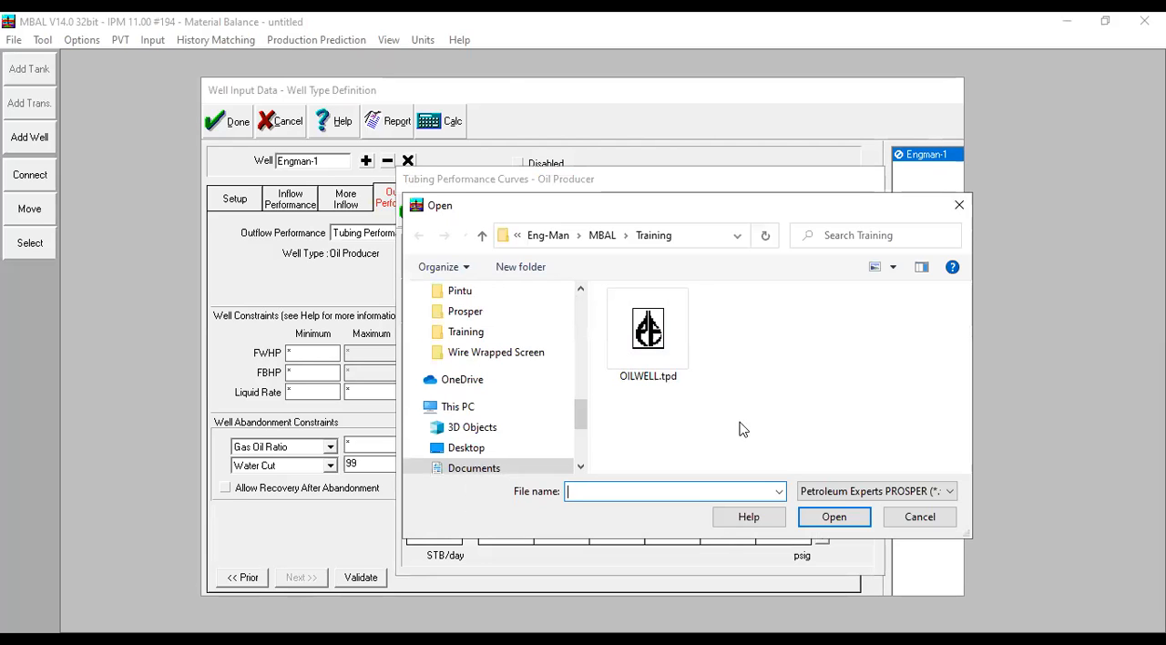
{"action": "left_click_drag", "start_coordinate": [581, 421], "coordinate": [584, 439]}
{"action": "left_click", "coordinate": [664, 354]}
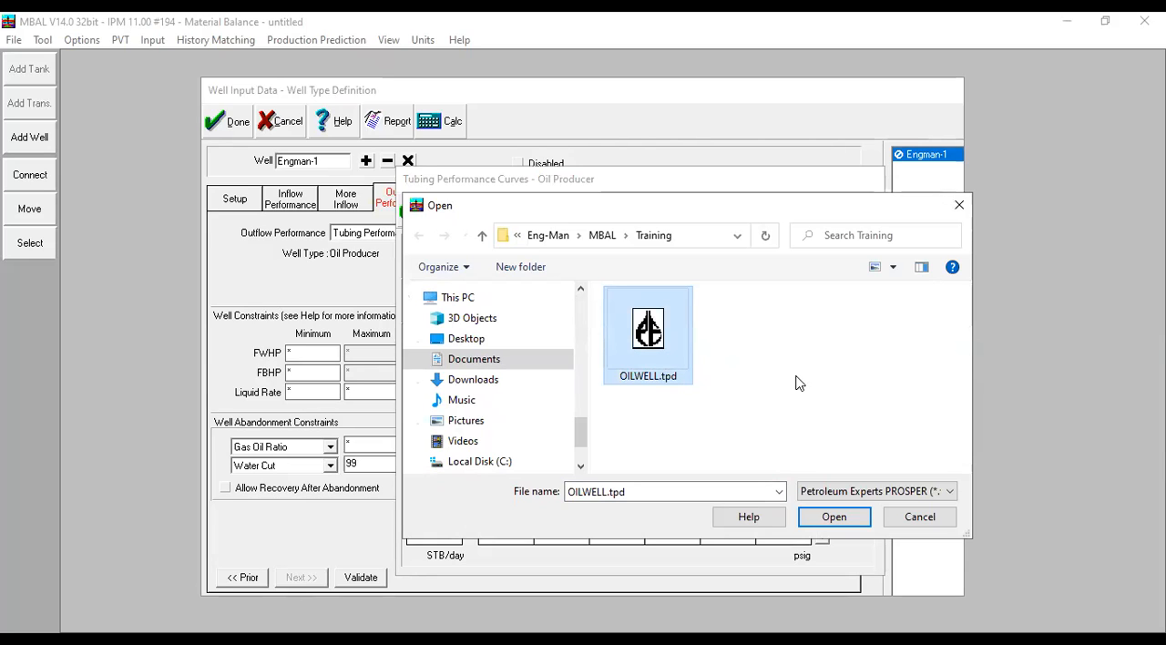
{"action": "left_click", "coordinate": [854, 522]}
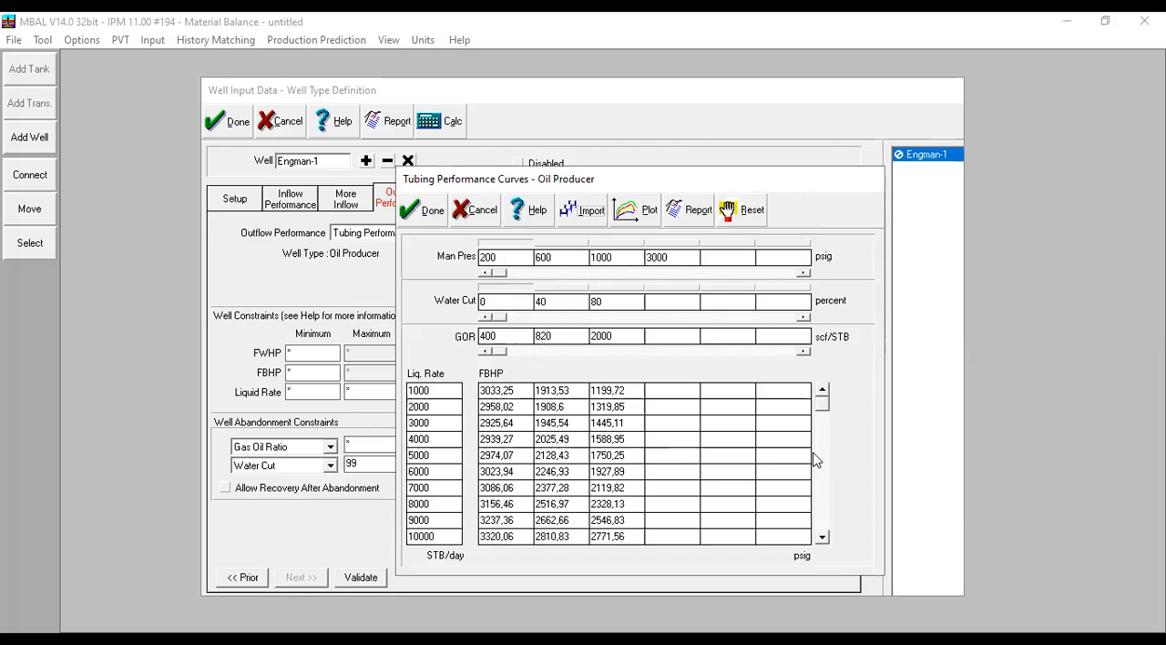
- Review the imported FBHP values at manifold pressures of 600, 1000, 3000 and 200 psig
{"action": "mouse_move", "coordinate": [825, 402]}
{"action": "left_mouse_down"}
{"action": "mouse_move", "coordinate": [827, 422]}
{"action": "mouse_move", "coordinate": [830, 398]}
{"action": "left_mouse_up"}
{"action": "left_click", "coordinate": [575, 242]}
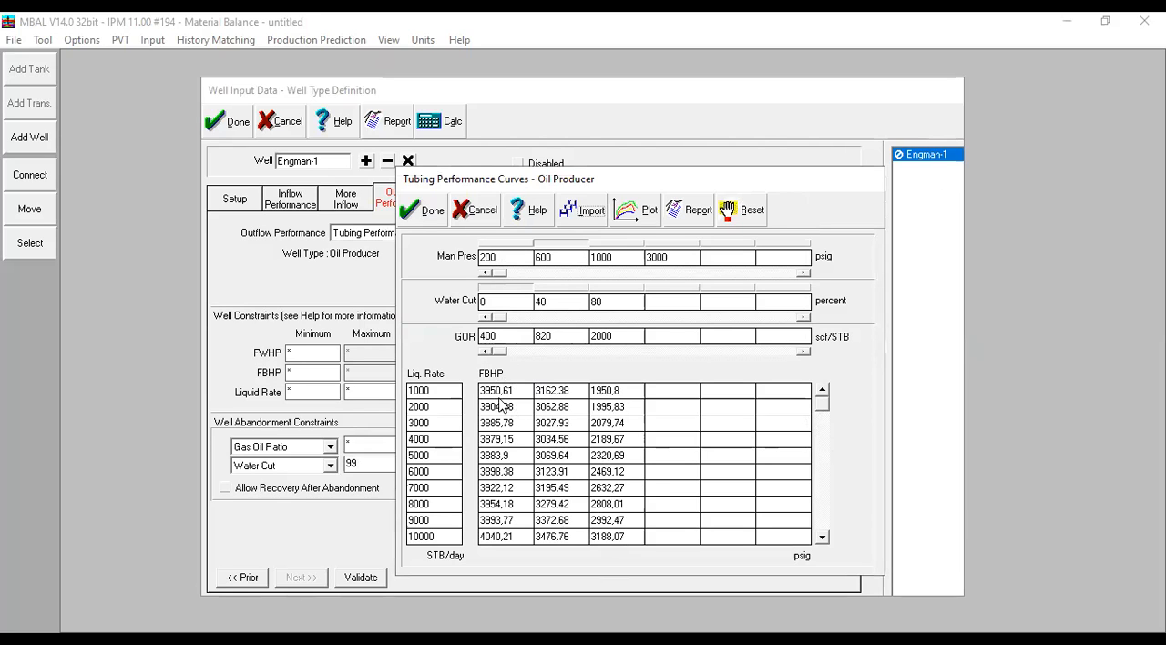
{"action": "left_click", "coordinate": [612, 244]}
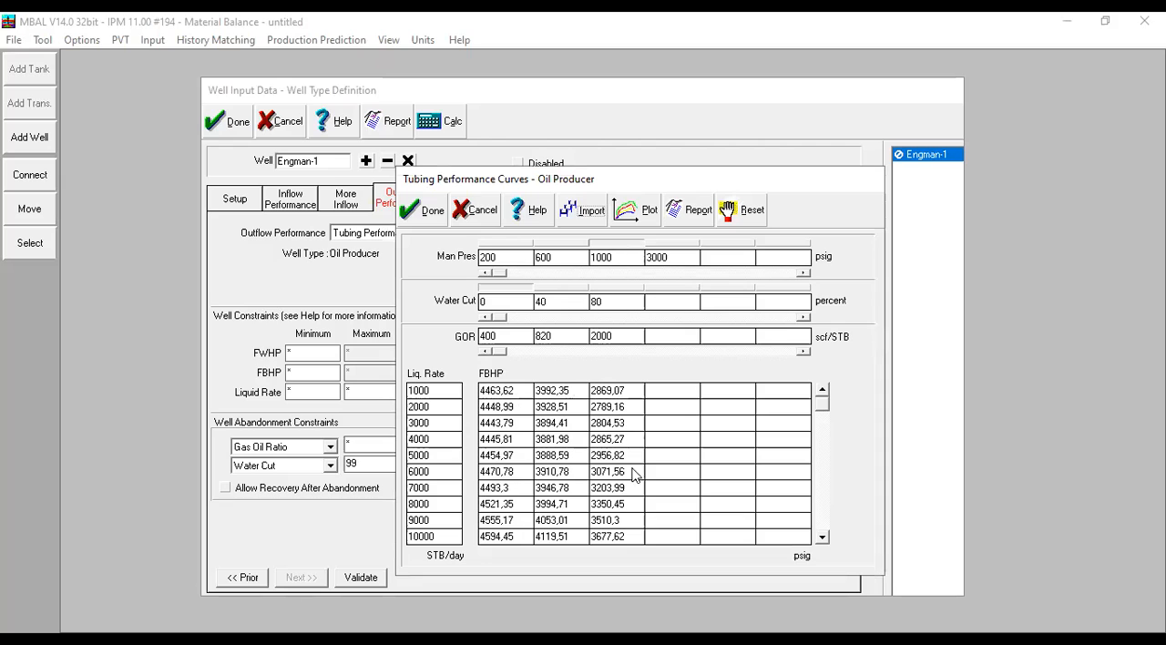
{"action": "left_click", "coordinate": [670, 243]}
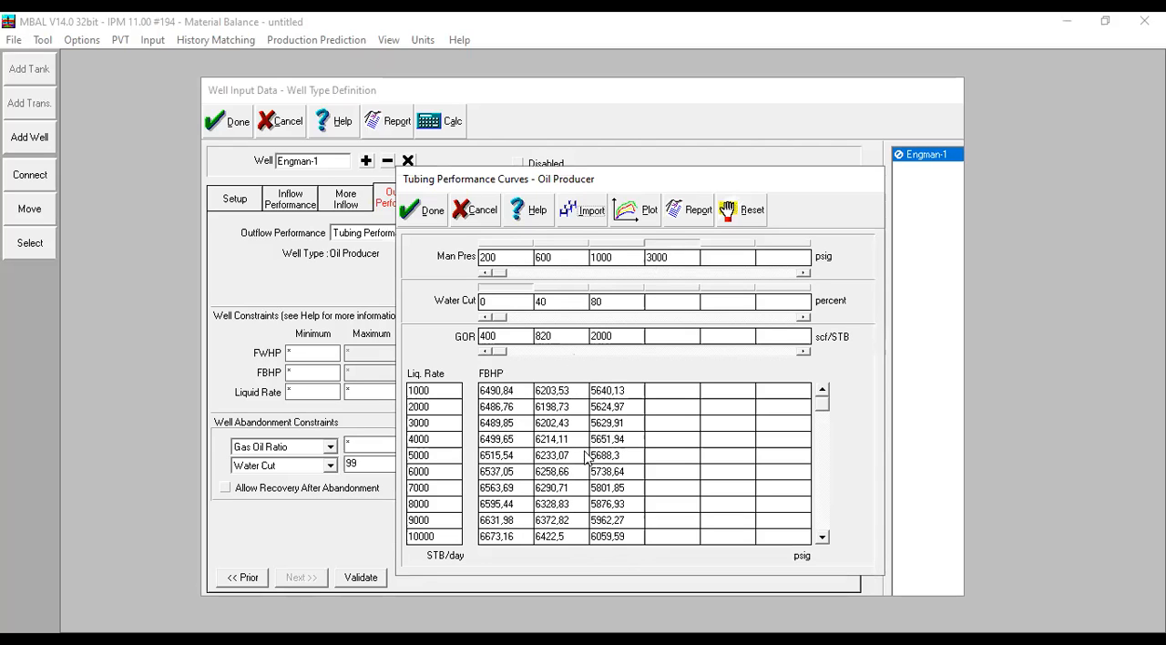
{"action": "mouse_move", "coordinate": [822, 402]}
{"action": "left_mouse_down"}
{"action": "mouse_move", "coordinate": [822, 423]}
{"action": "mouse_move", "coordinate": [822, 397]}
{"action": "left_mouse_up"}
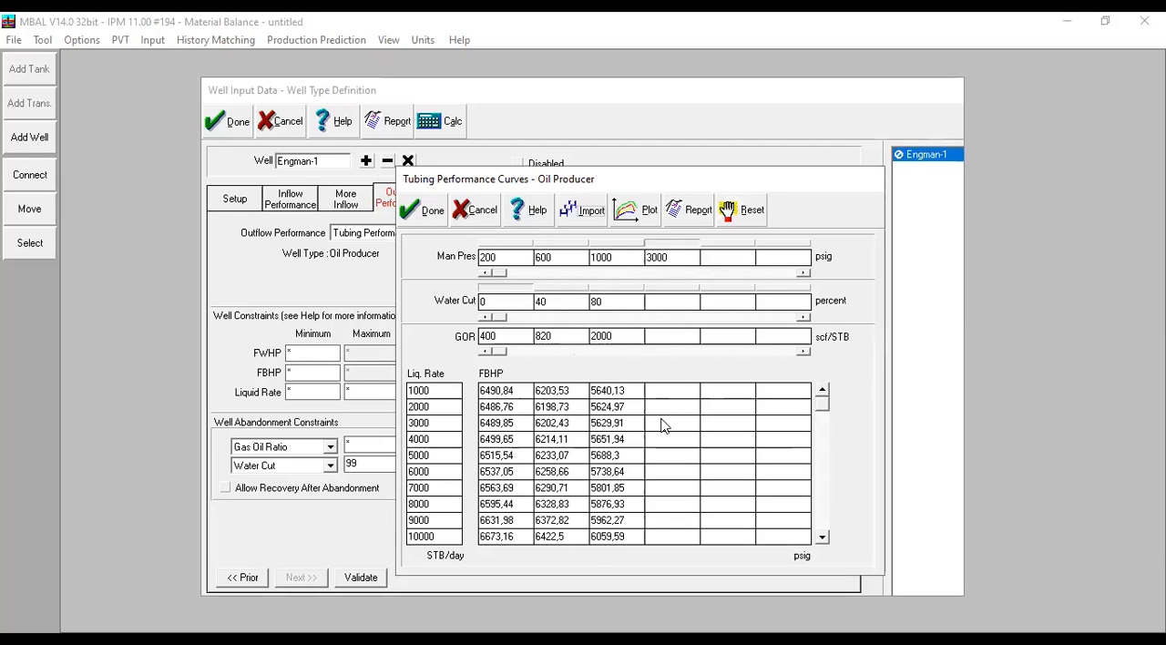
{"action": "left_click", "coordinate": [515, 259]}
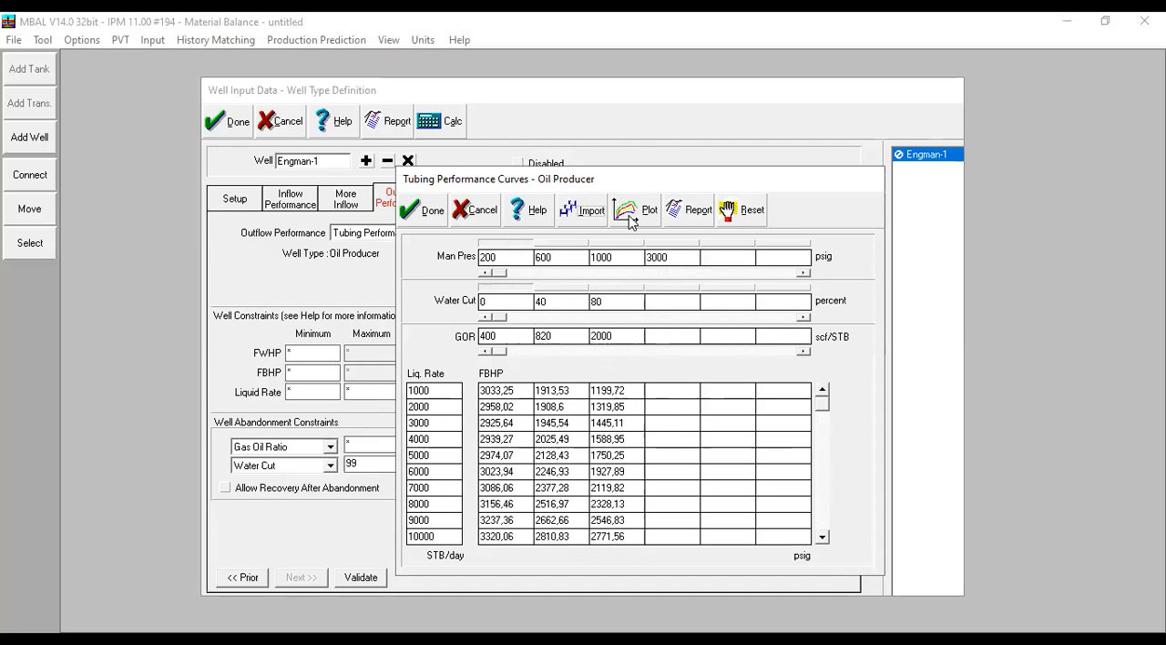
- Plot Engman-1's tubing performance curves against the IPR, accept the table, and reopen it to plot the curves again
{"action": "left_click", "coordinate": [631, 212]}
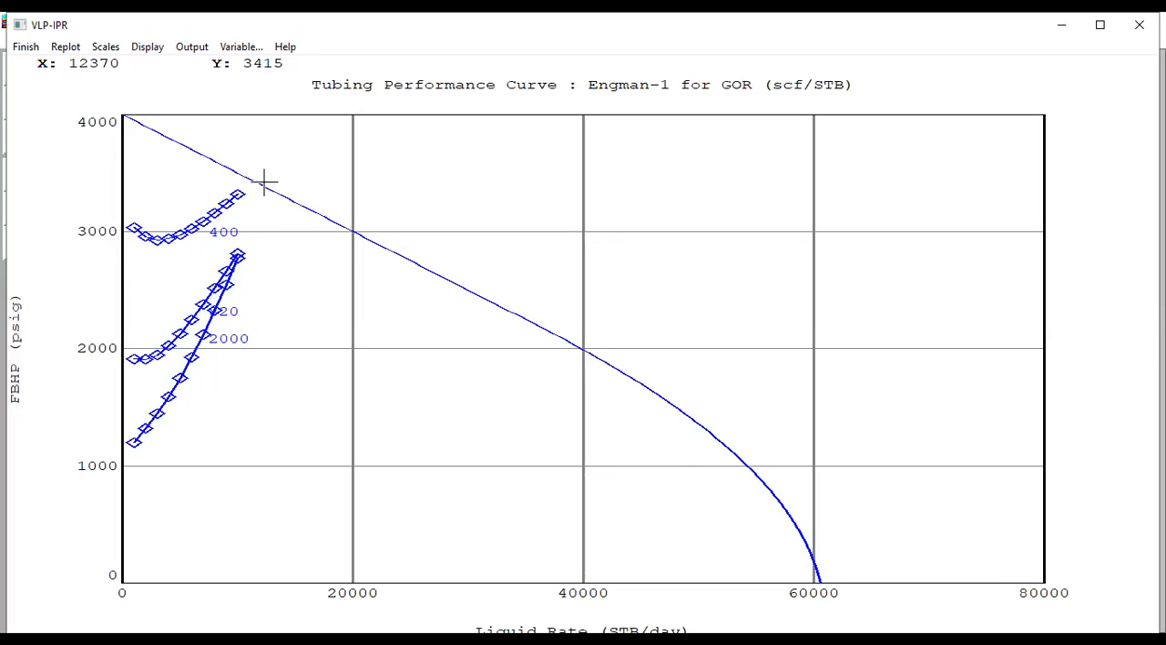
{"action": "left_click", "coordinate": [27, 49]}
{"action": "left_click", "coordinate": [424, 212]}
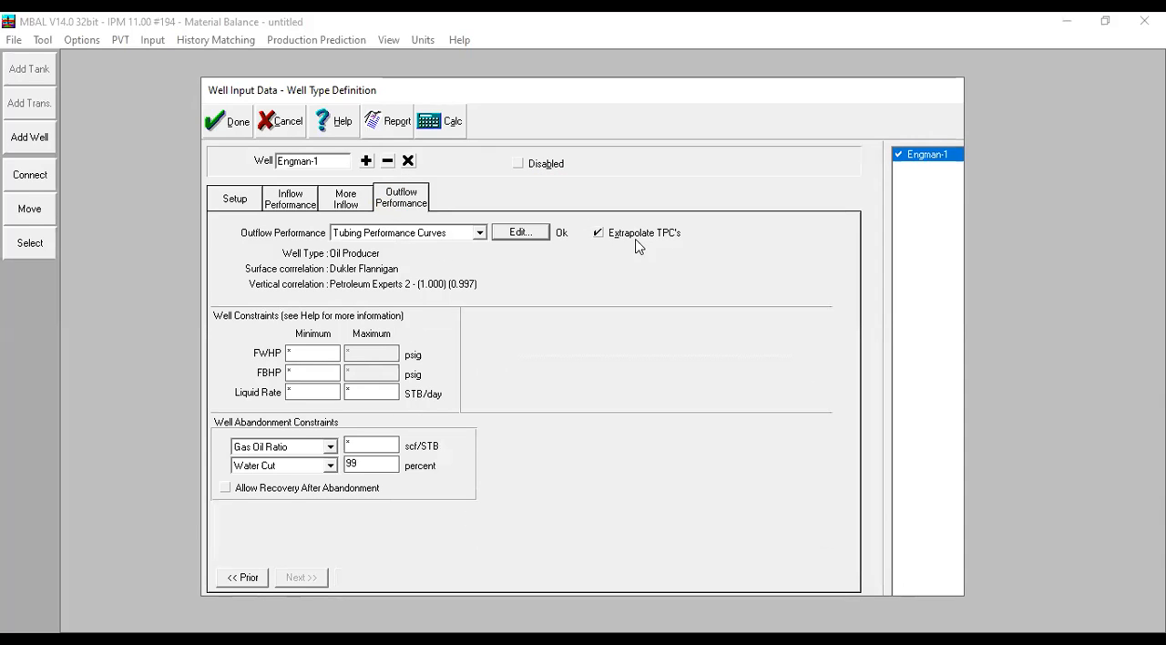
{"action": "left_click", "coordinate": [537, 234]}
{"action": "left_click", "coordinate": [589, 177]}
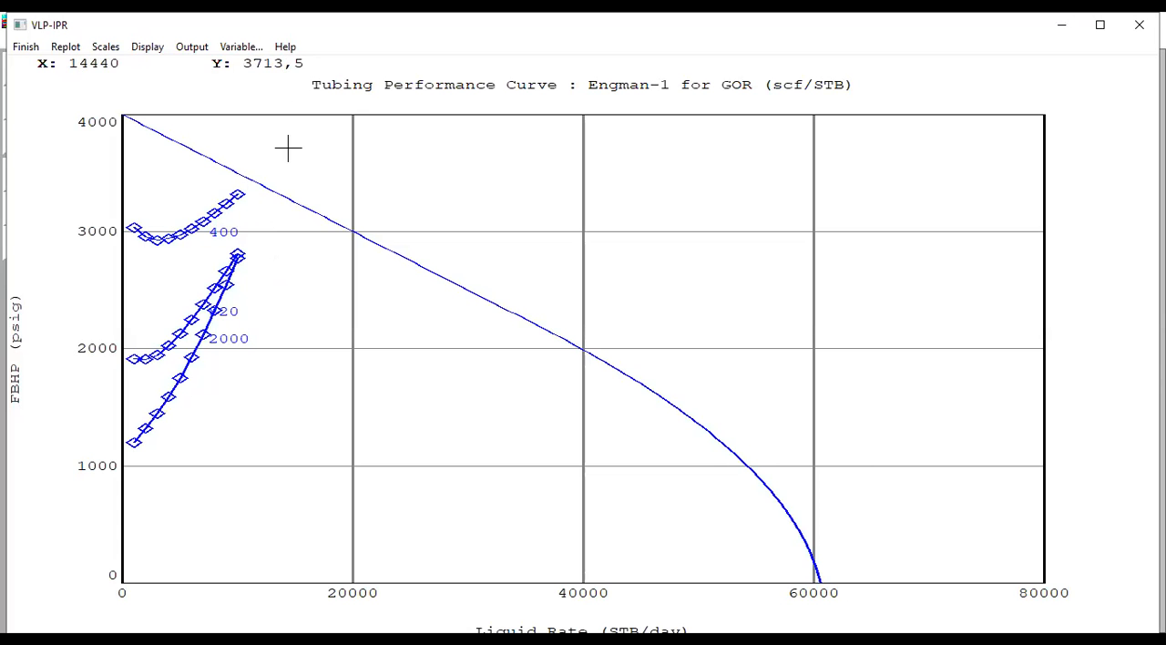
{"action": "left_click", "coordinate": [25, 47]}
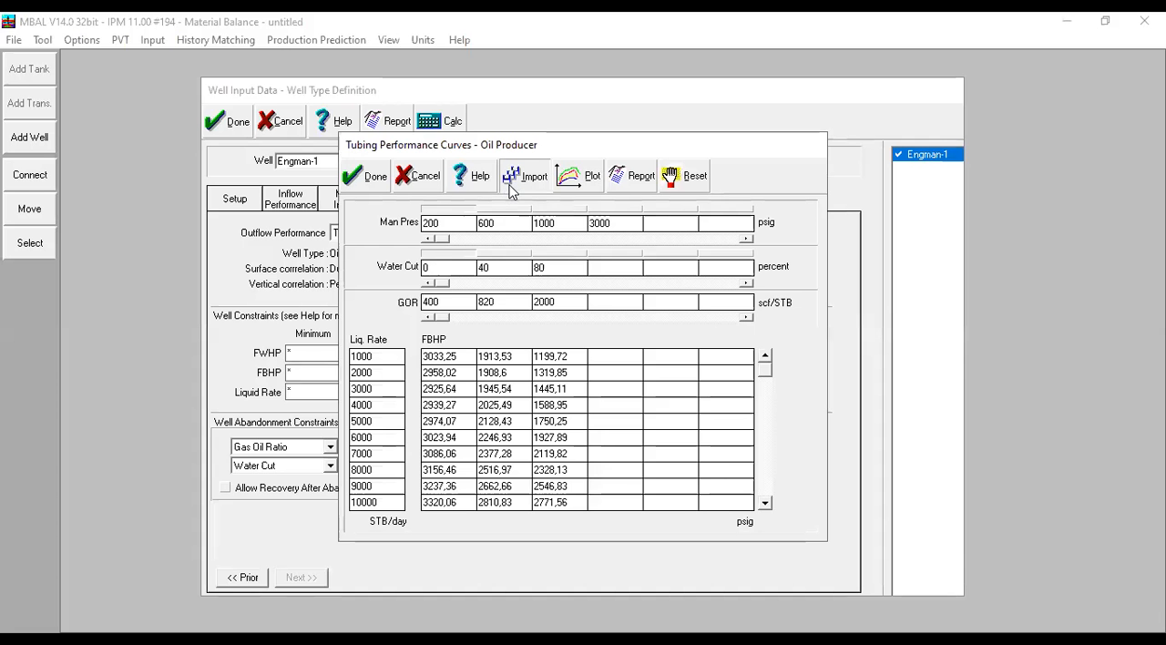
- Replace Engman-1's tubing performance curves by importing the PROSPER MBV file OILWELL.MBV
{"action": "left_click", "coordinate": [511, 185]}
{"action": "left_click", "coordinate": [822, 458]}
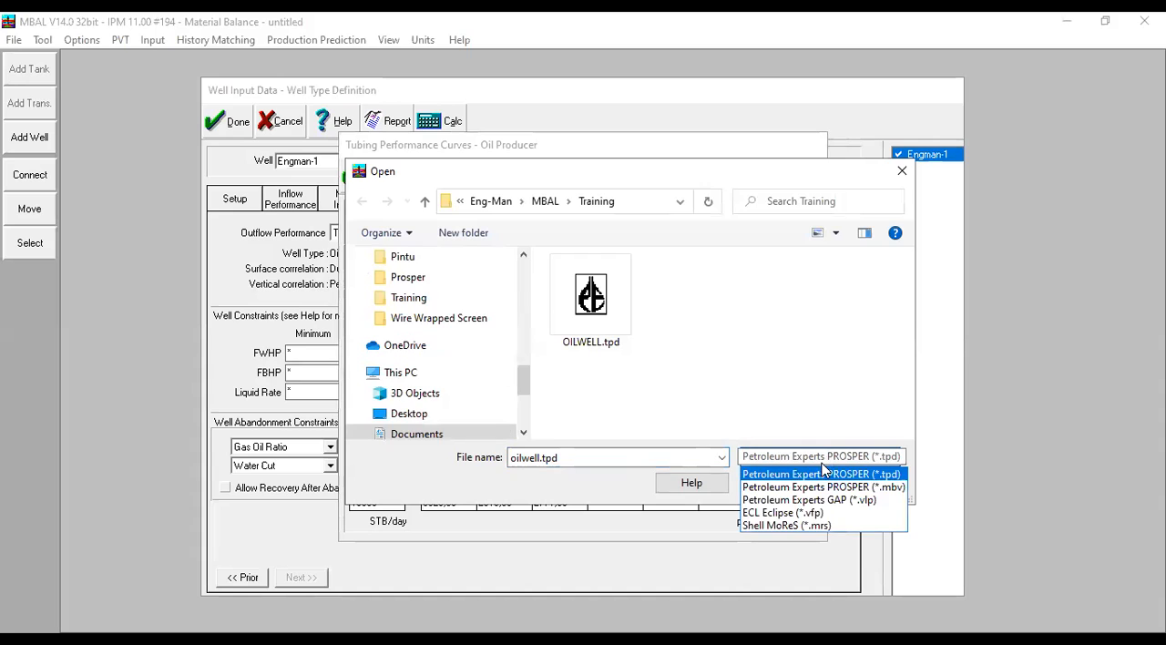
{"action": "left_click", "coordinate": [820, 488]}
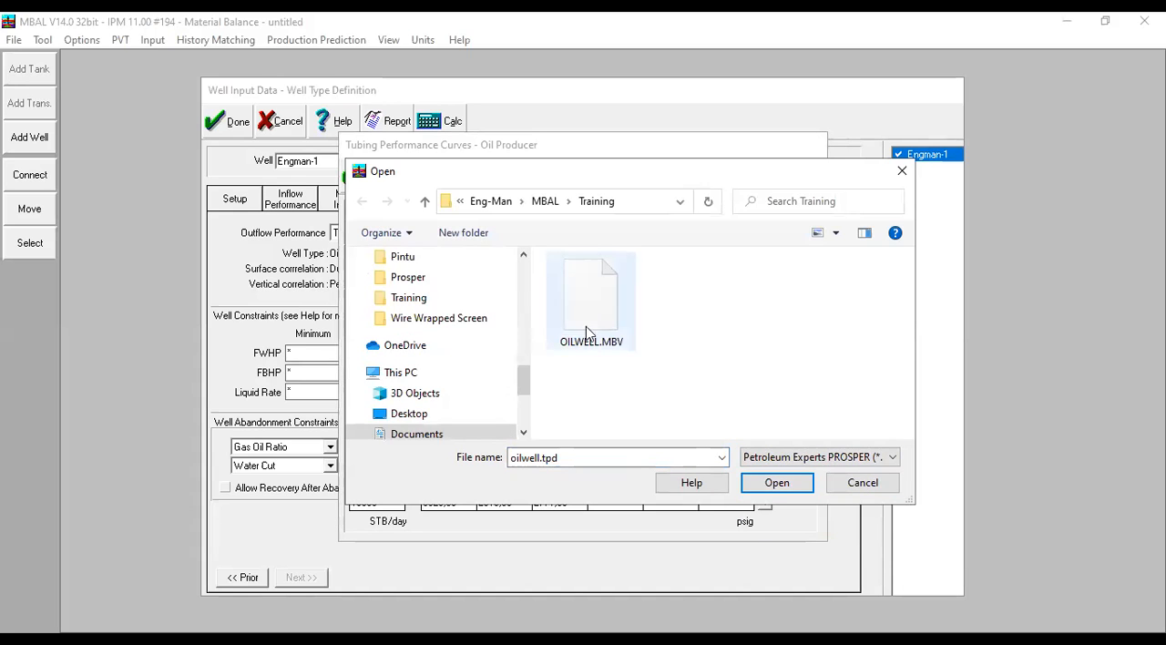
{"action": "left_click", "coordinate": [588, 334]}
{"action": "left_click", "coordinate": [772, 487]}
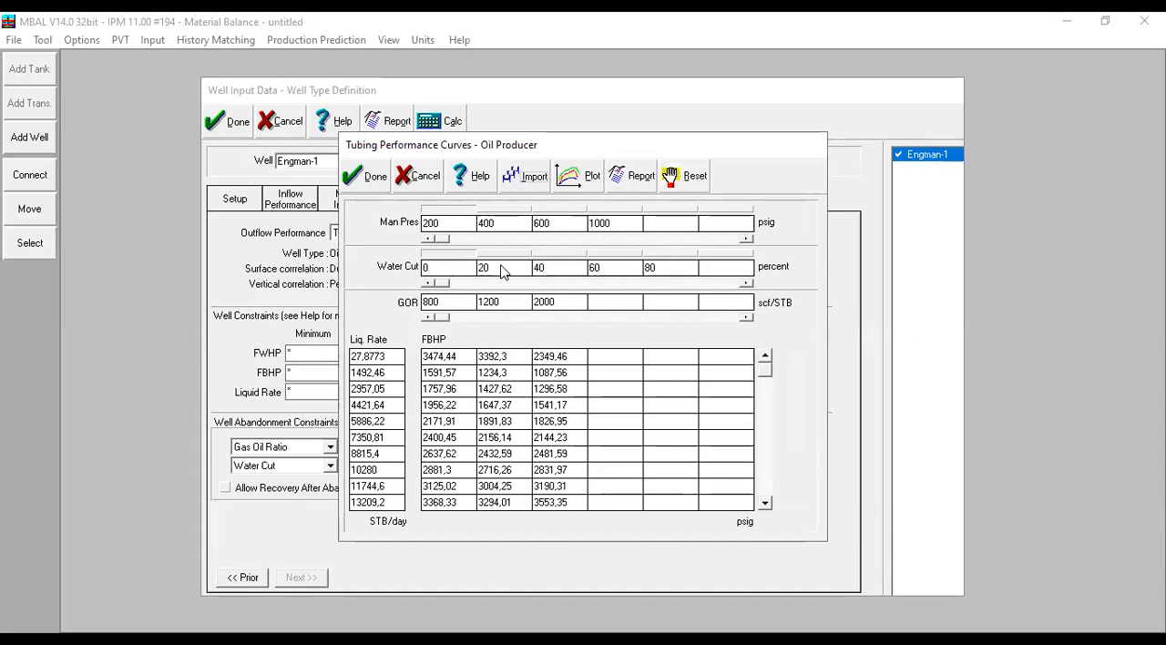
- Plot the OILWELL.MBV curves against Engman-1's IPR, and accept the curves and the well data
{"action": "left_click", "coordinate": [566, 182]}
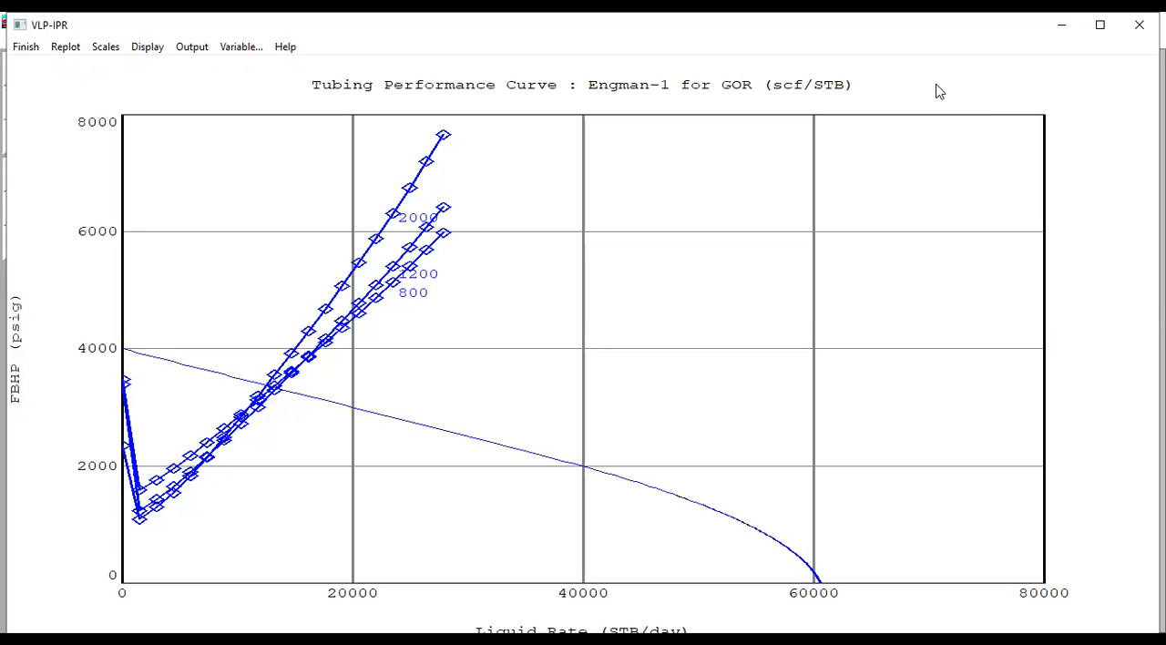
{"action": "left_click", "coordinate": [27, 48]}
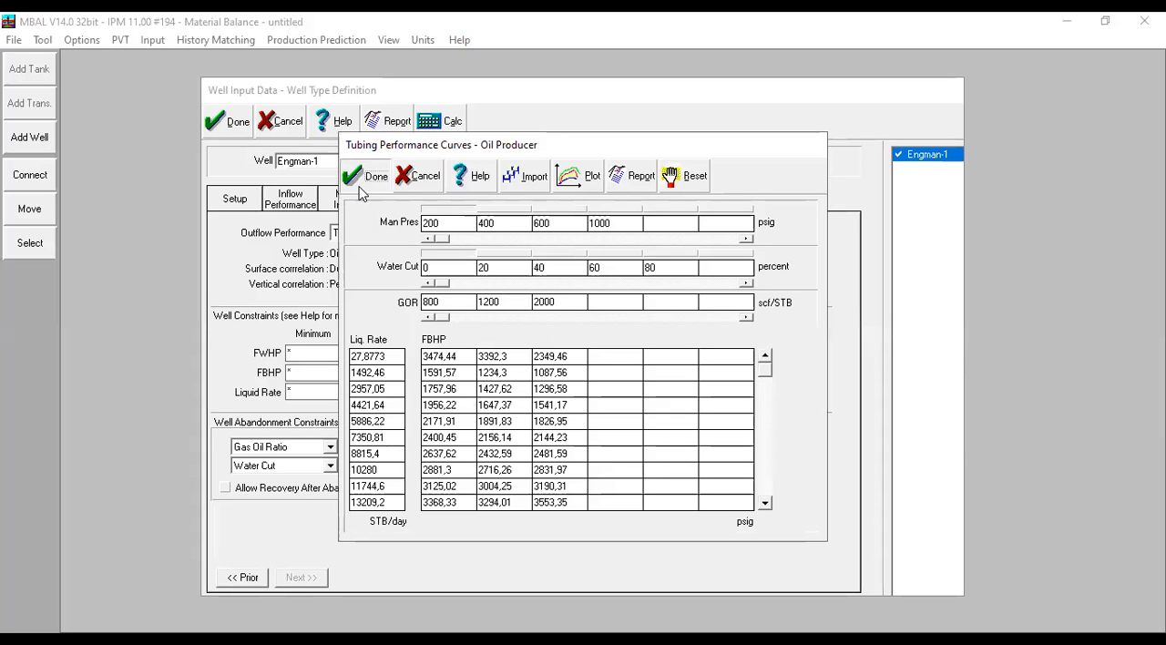
{"action": "left_click", "coordinate": [229, 127]}
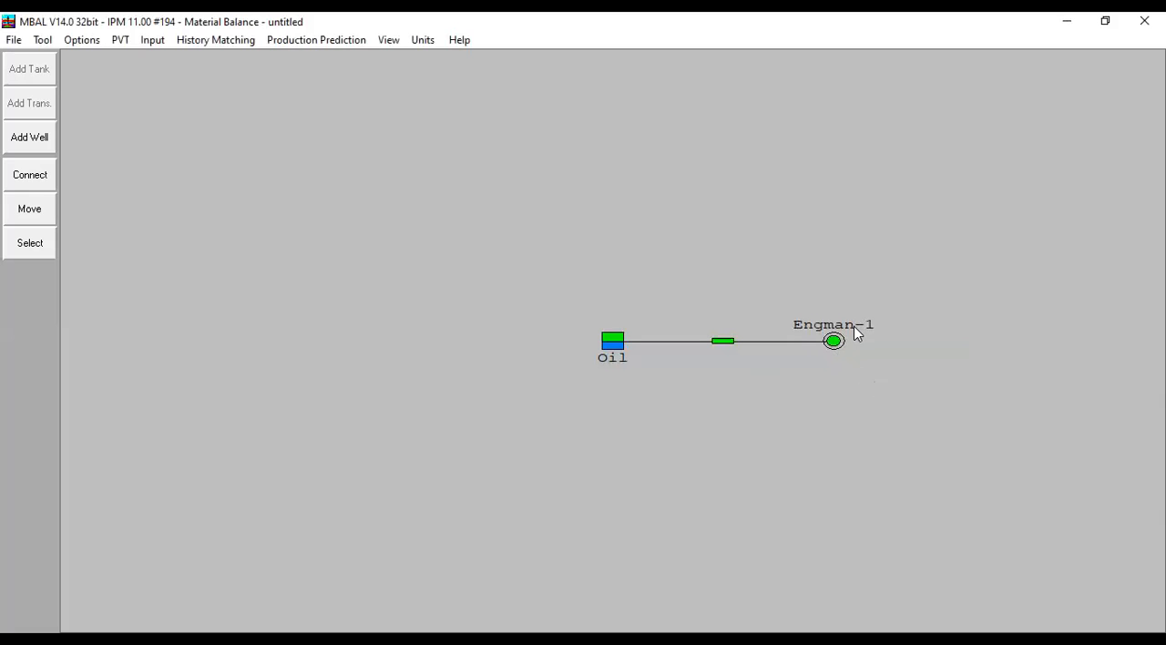
- Rename the Oil tank as Eng-Man and accept the tank data
{"action": "double_click", "coordinate": [622, 349]}
{"action": "left_click_drag", "start_coordinate": [451, 236], "coordinate": [376, 244]}
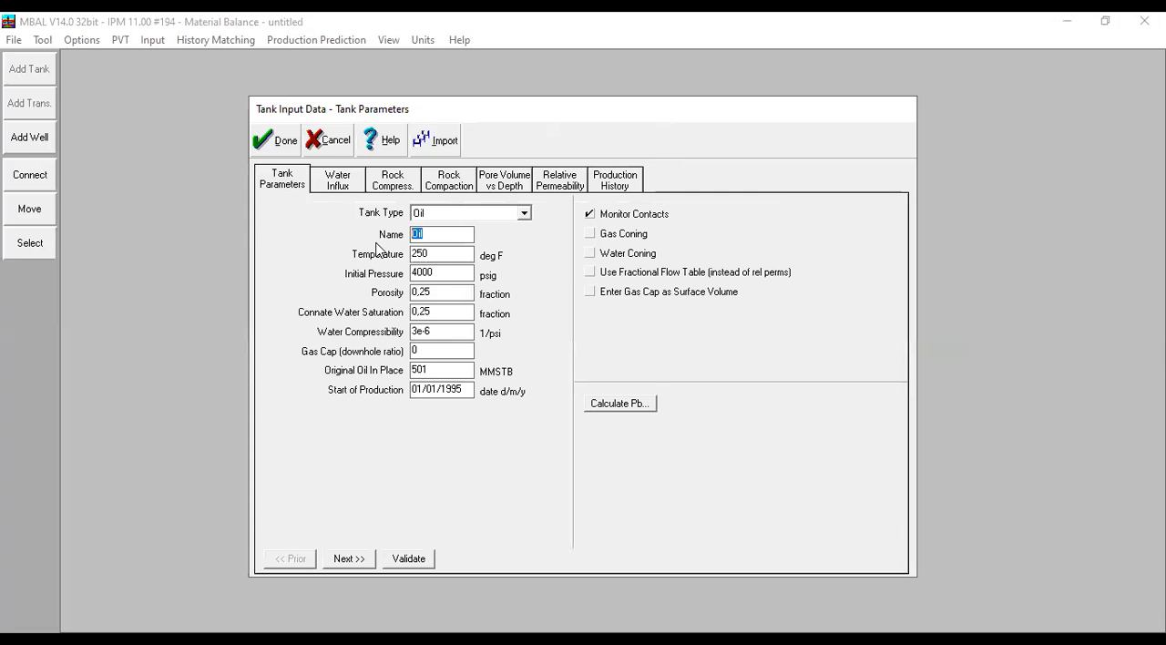
{"action": "type", "text": "Eng"}
{"action": "key", "text": "BackSpace"}
{"action": "key", "text": "BackSpace"}
{"action": "key", "text": "BackSpace"}
{"action": "type", "text": "Eng-Man"}
{"action": "key", "text": "Return"}
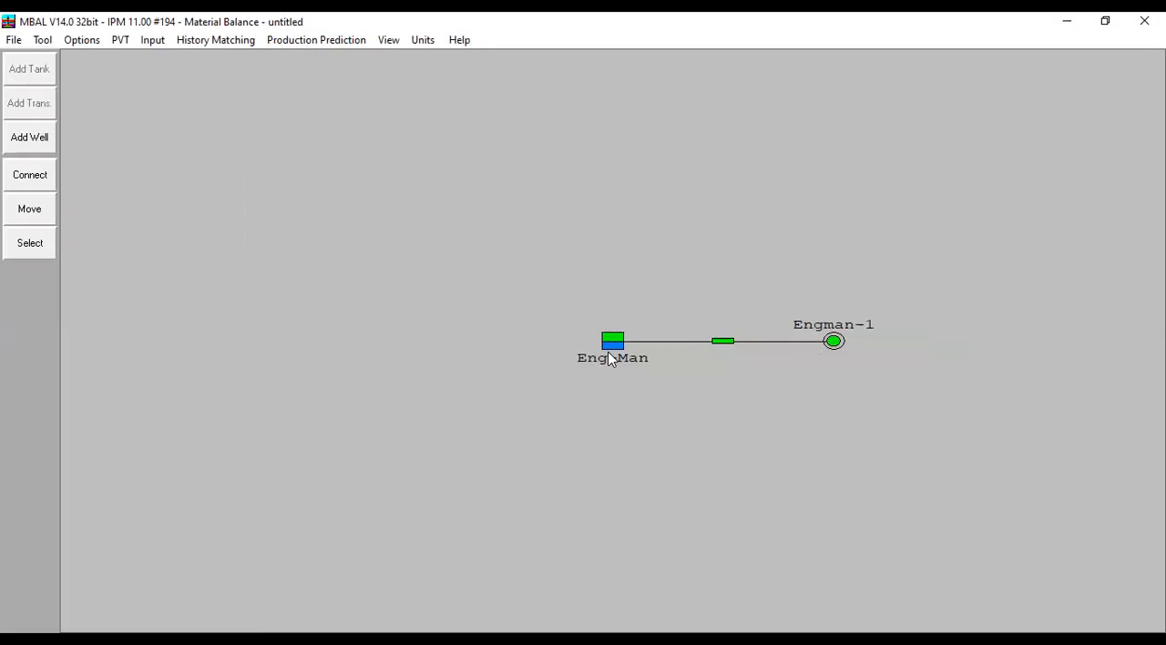
- Open the multi-rate IPR match for Engman-1 and paste the copied liquid rate and FBHP test table
{"action": "double_click", "coordinate": [833, 341]}
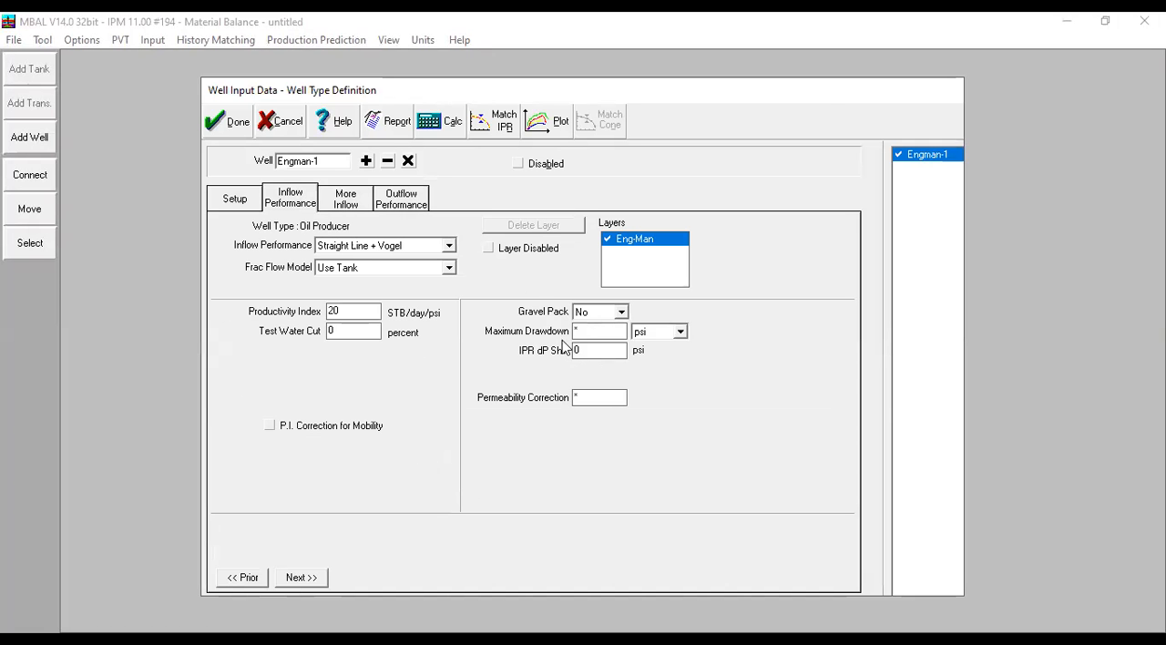
{"action": "left_click", "coordinate": [507, 132]}
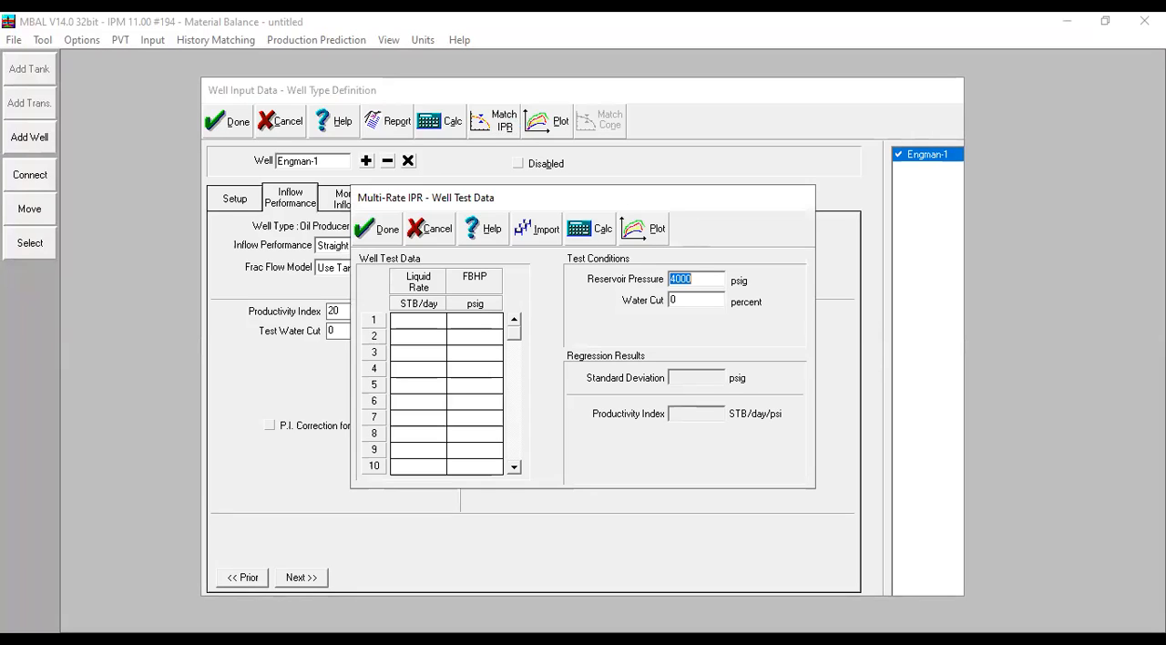
{"action": "key", "text": "alt+Tab"}
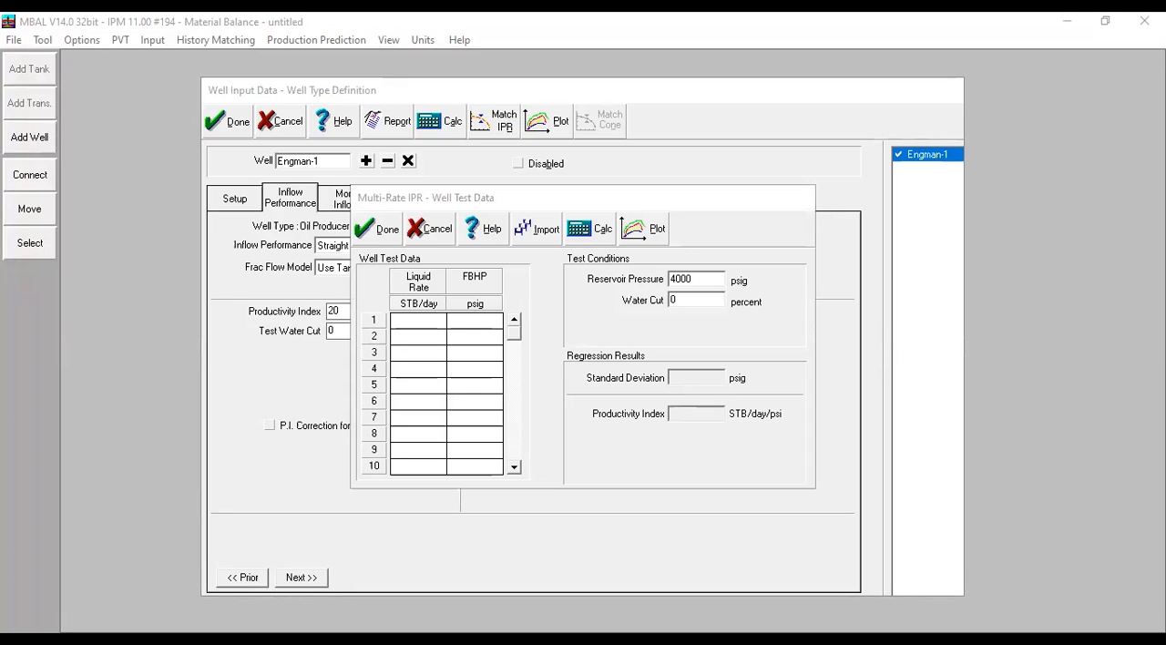
{"action": "right_click", "coordinate": [428, 319]}
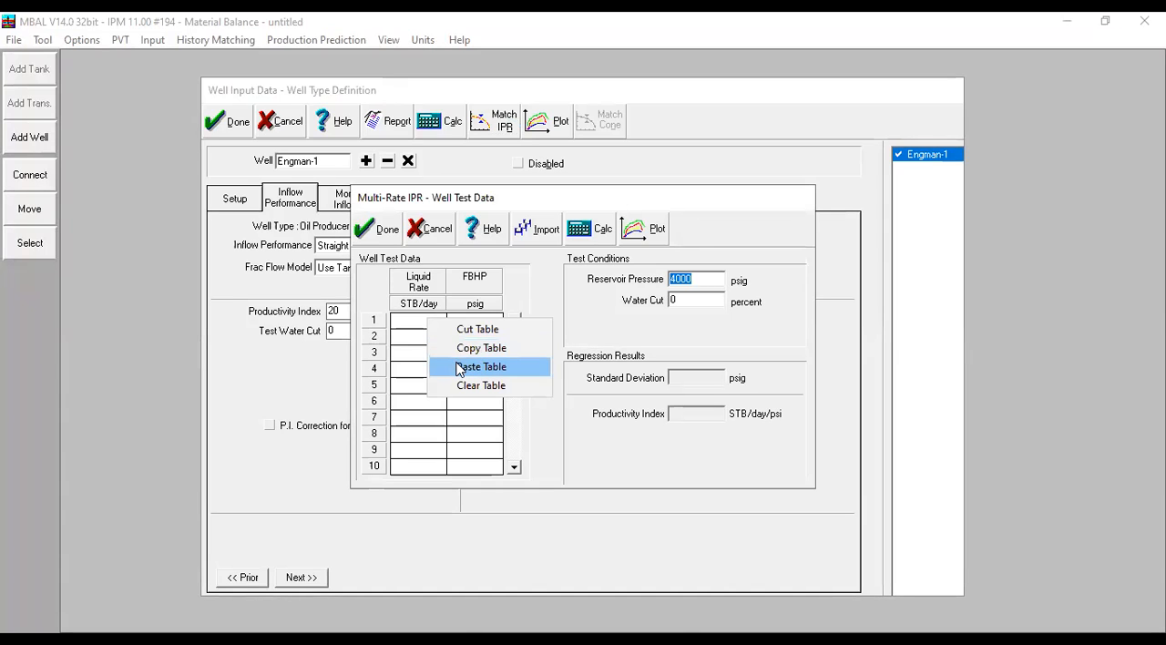
{"action": "left_click", "coordinate": [458, 366]}
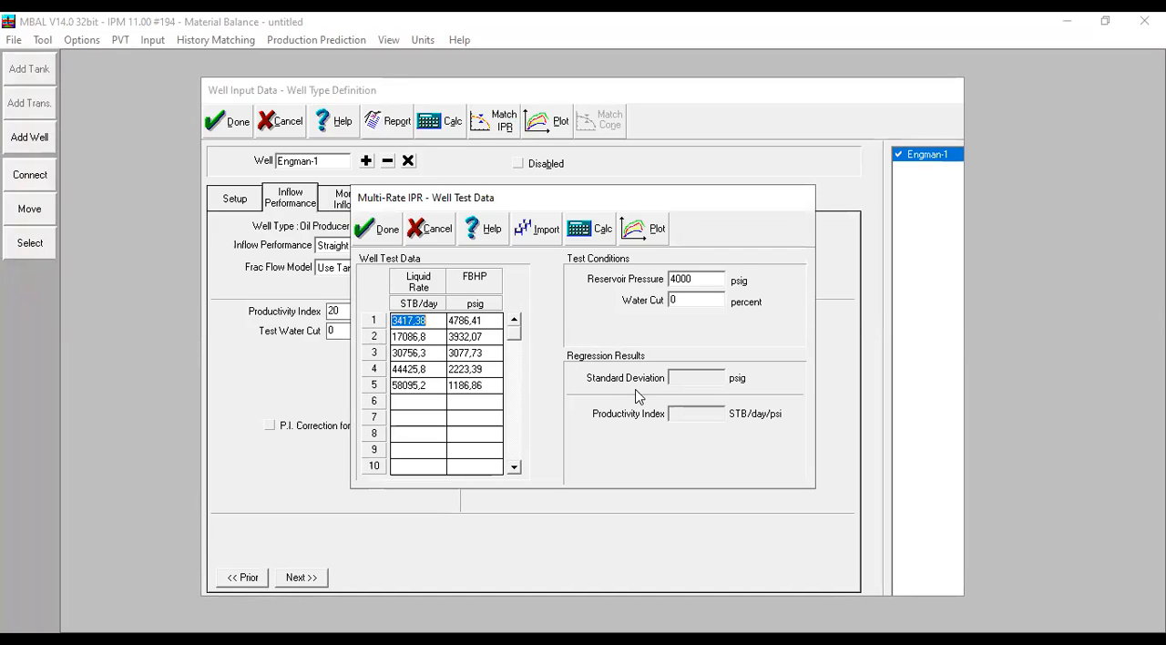
- Check the IPR test conditions and plot the well test points against Engman-1's unmatched IPR curve
{"action": "left_click", "coordinate": [698, 280]}
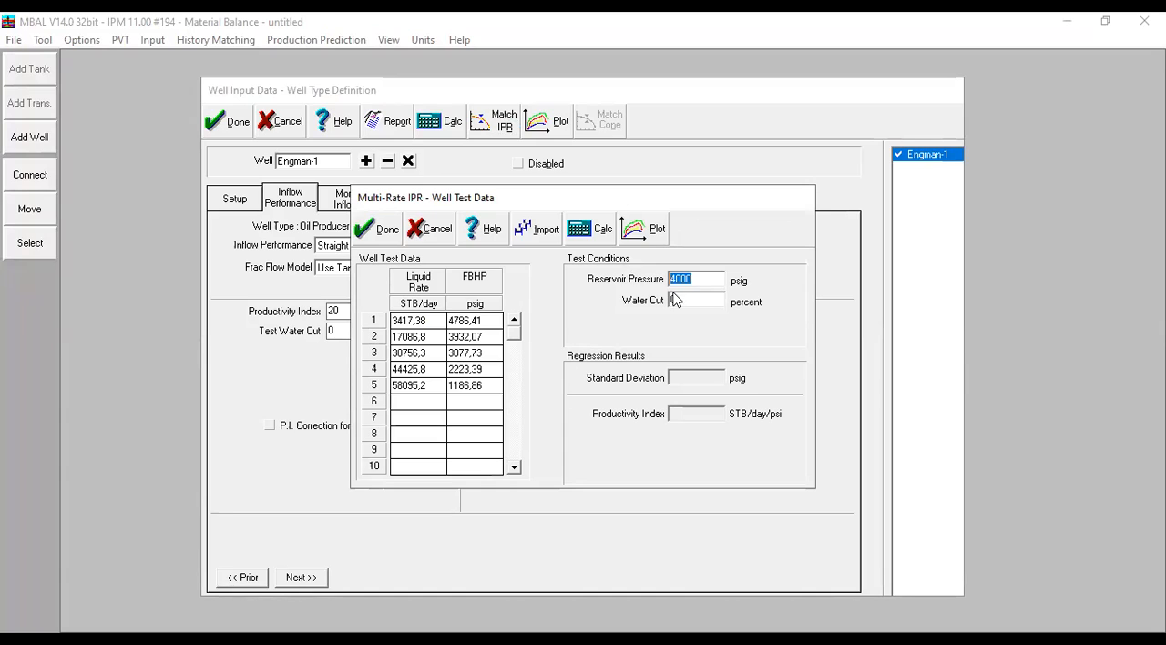
{"action": "type", "text": "5000"}
{"action": "left_click", "coordinate": [685, 303]}
{"action": "left_click_drag", "start_coordinate": [676, 279], "coordinate": [656, 276]}
{"action": "left_click", "coordinate": [641, 231]}
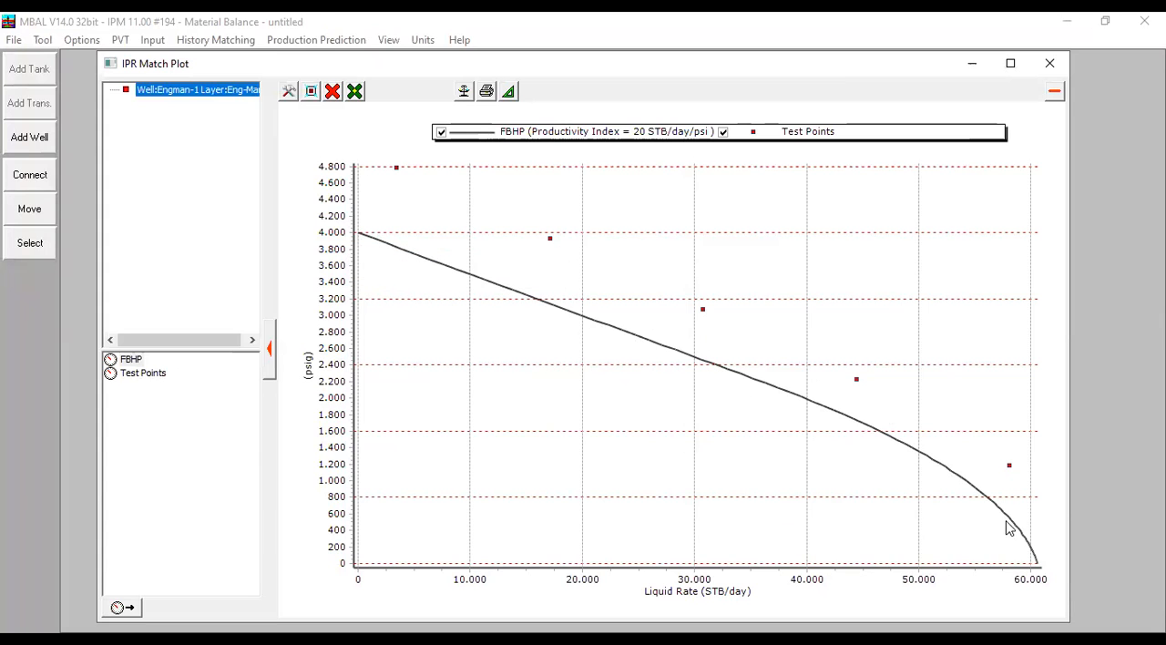
{"action": "mouse_move", "coordinate": [366, 241]}
{"action": "left_click", "coordinate": [1049, 64]}
- Run the IPR regression on Engman-1's well test data and review the matched test conditions
{"action": "left_click", "coordinate": [586, 235]}
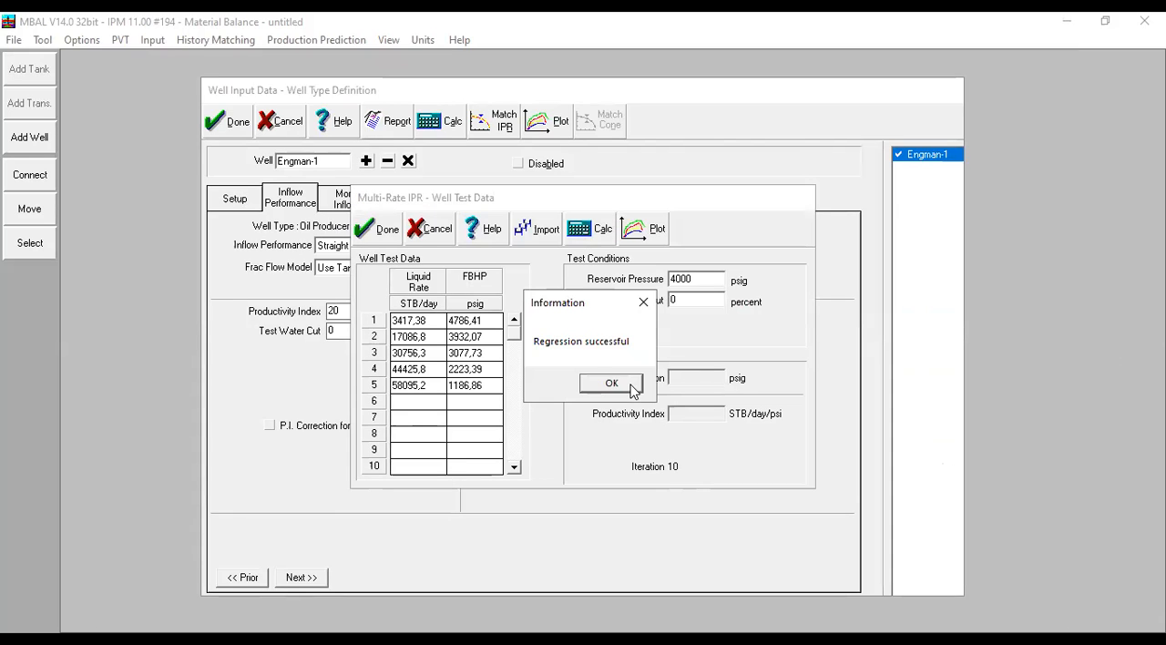
{"action": "left_click", "coordinate": [612, 383]}
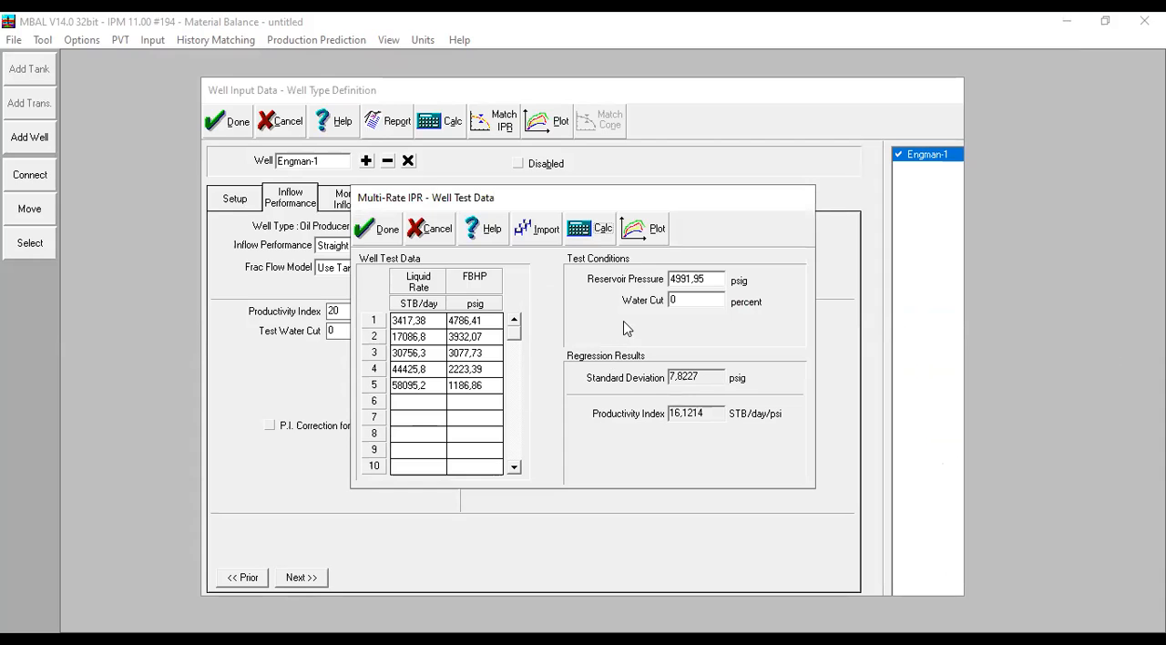
{"action": "left_click_drag", "start_coordinate": [716, 280], "coordinate": [596, 273]}
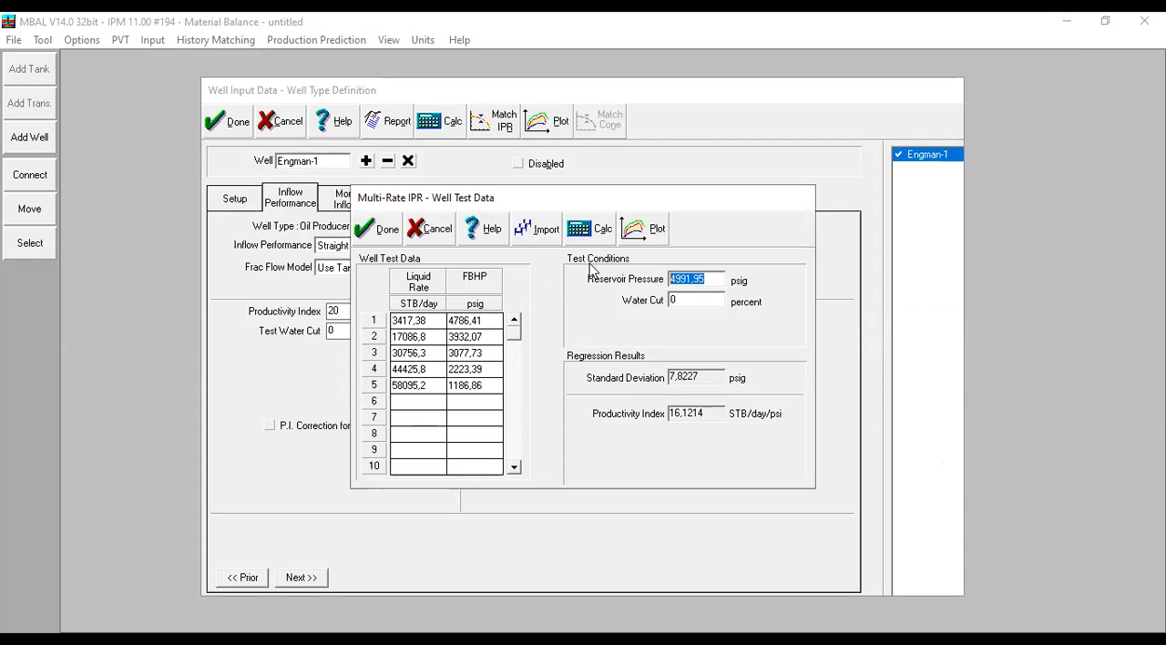
{"action": "left_click", "coordinate": [701, 300]}
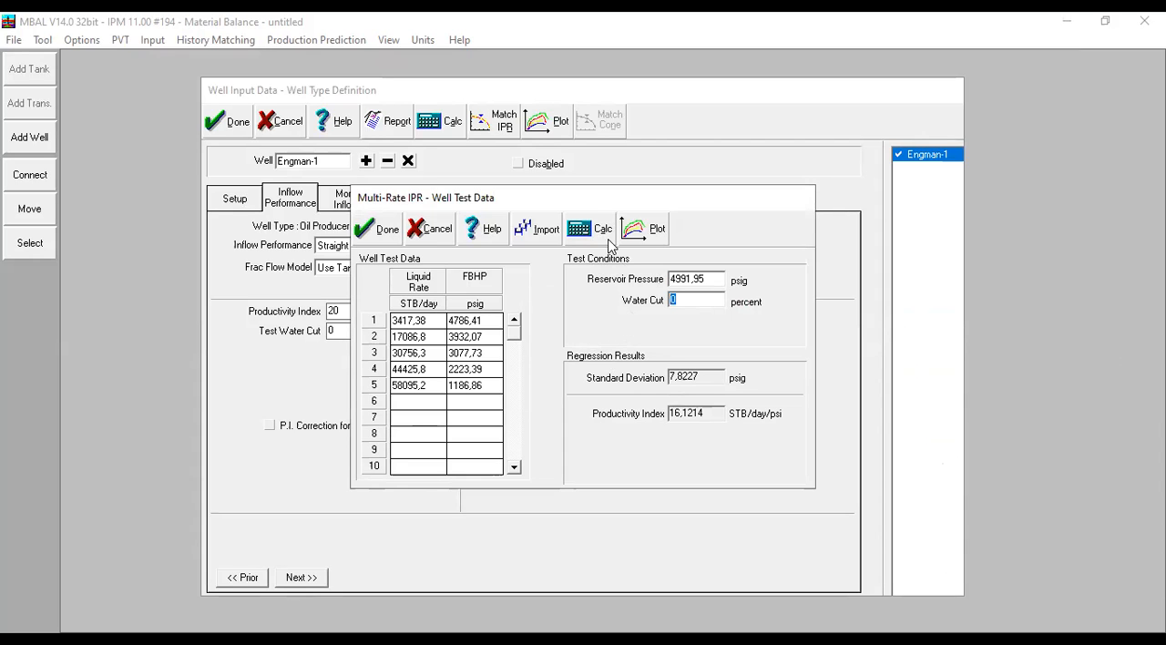
- Plot Engman-1's matched IPR curve against the test points and accept the match and the well definition
{"action": "left_click", "coordinate": [652, 246]}
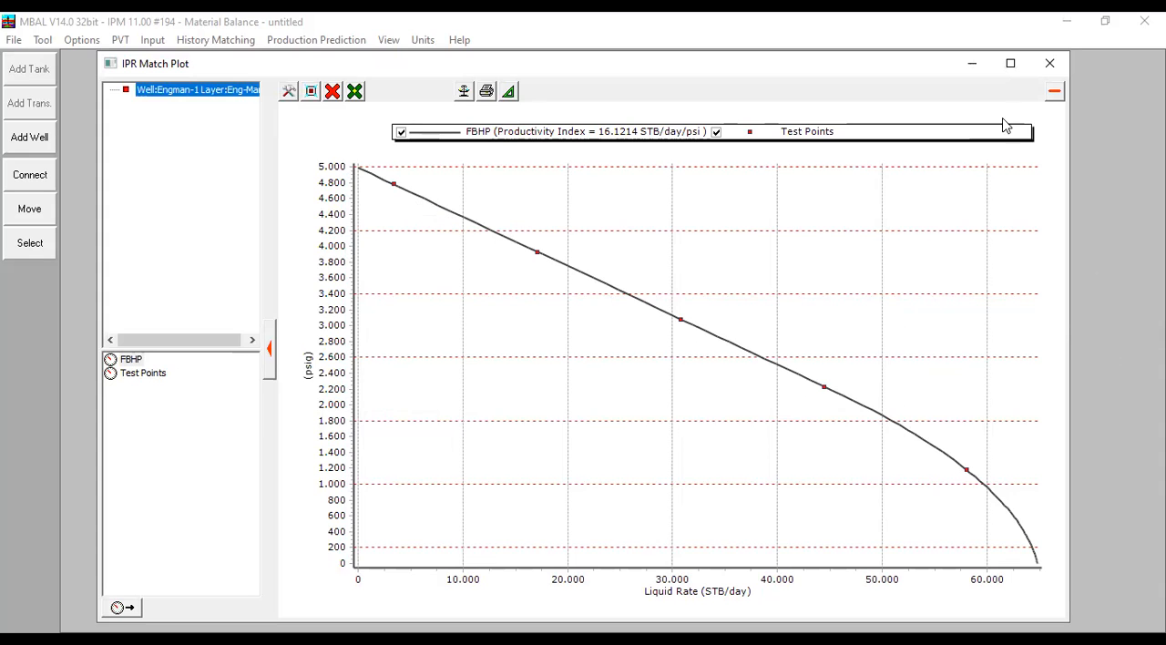
{"action": "left_click", "coordinate": [1048, 65]}
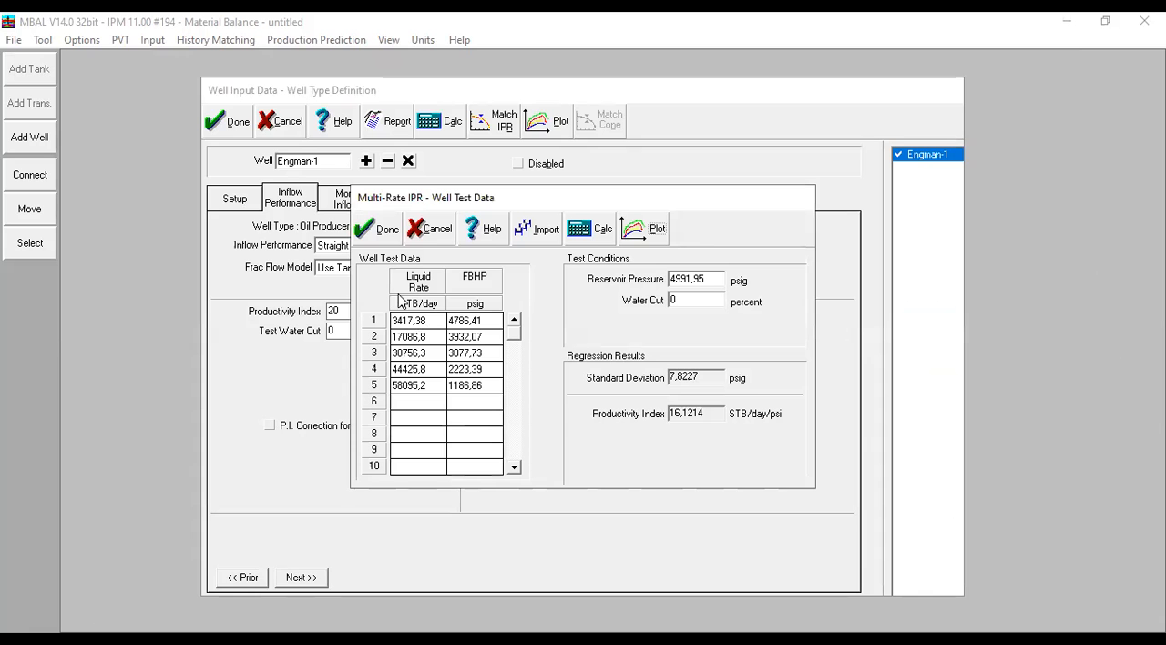
{"action": "left_click", "coordinate": [387, 230]}
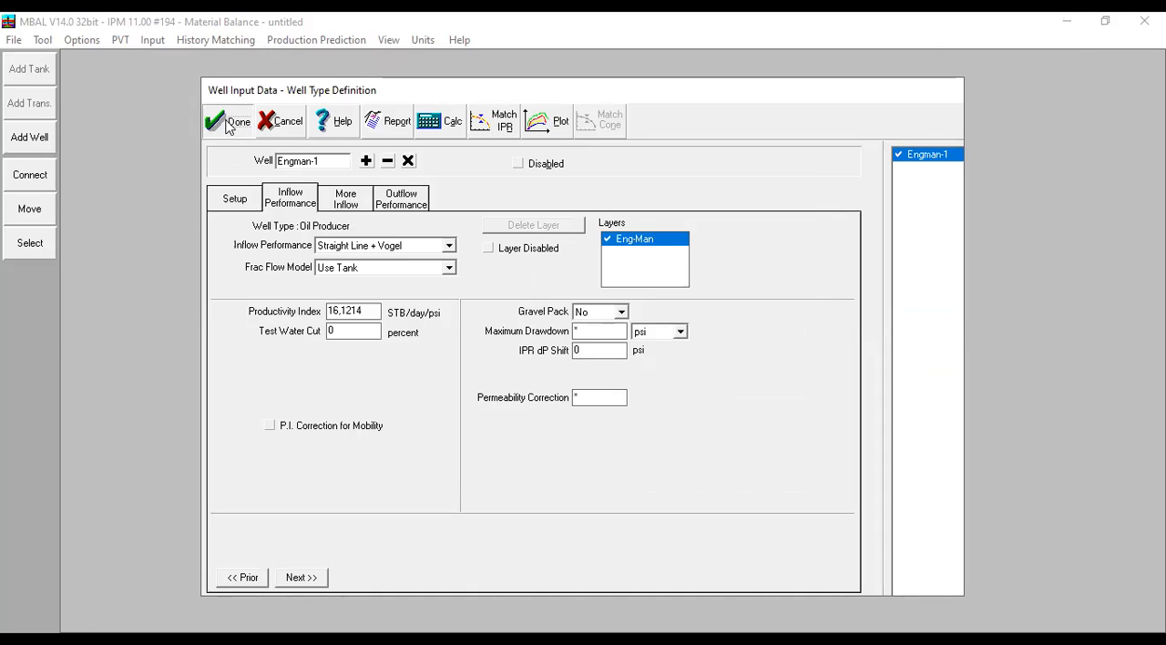
{"action": "left_click", "coordinate": [228, 124]}
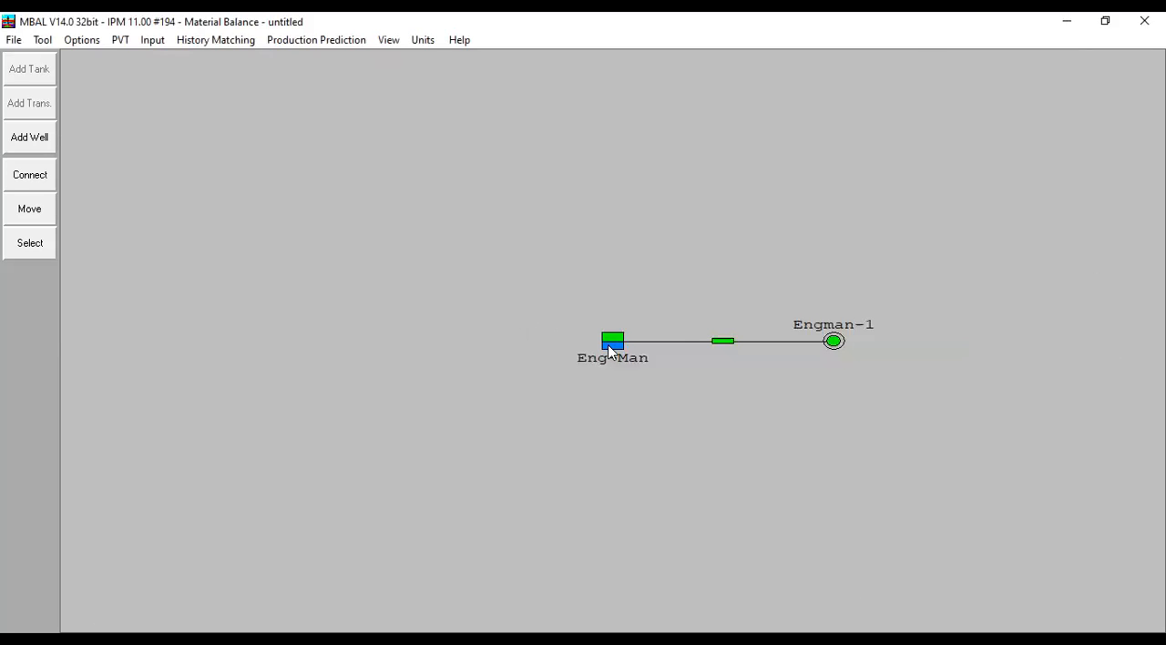
- Check the initial pressure in the Eng-Man tank parameters
{"action": "double_click", "coordinate": [610, 343]}
{"action": "double_click", "coordinate": [428, 273]}
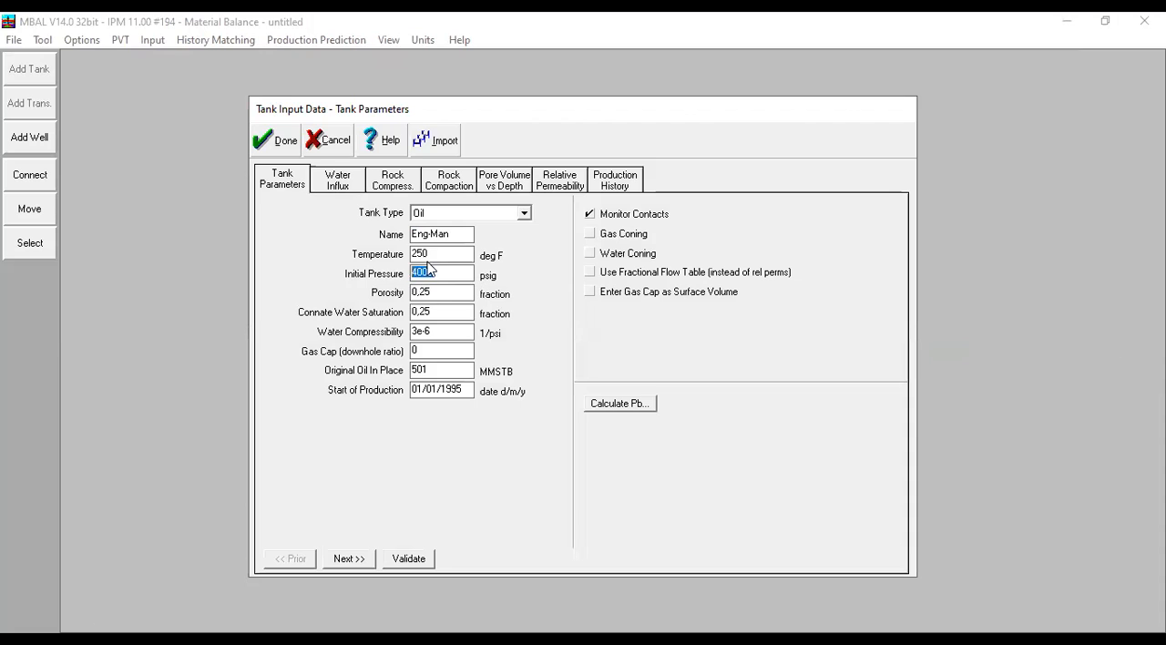
{"action": "left_click", "coordinate": [262, 144]}
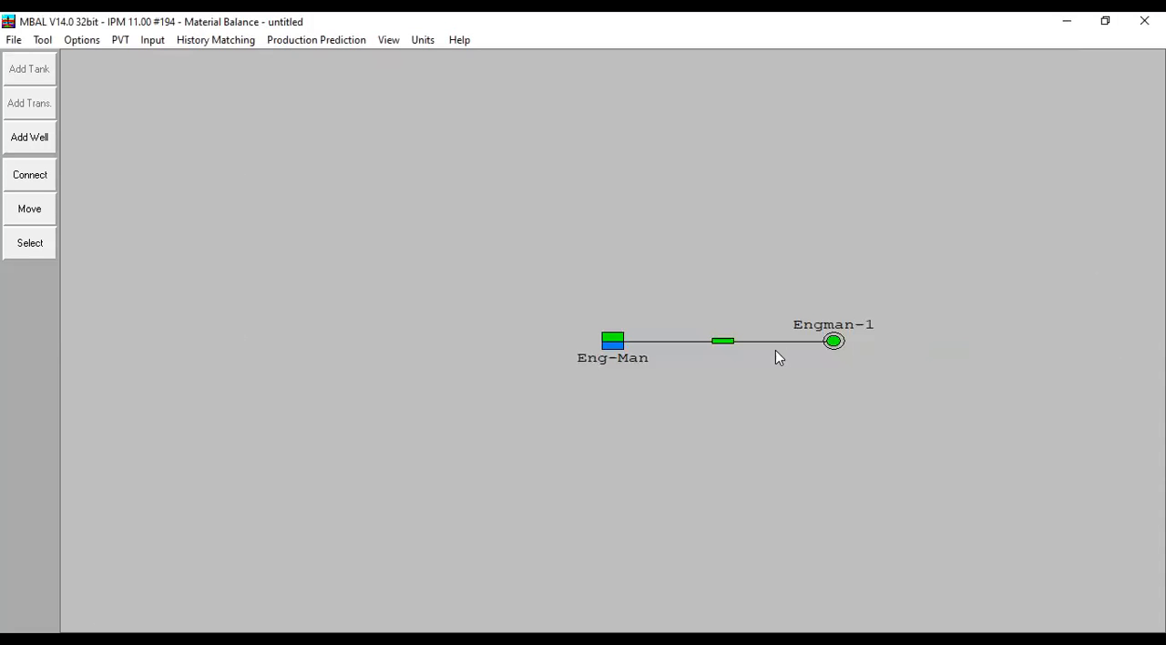
- Review Engman-1's IPR test water cut and reservoir pressure, and view the IPR match plot
{"action": "double_click", "coordinate": [831, 344]}
{"action": "left_click", "coordinate": [307, 202]}
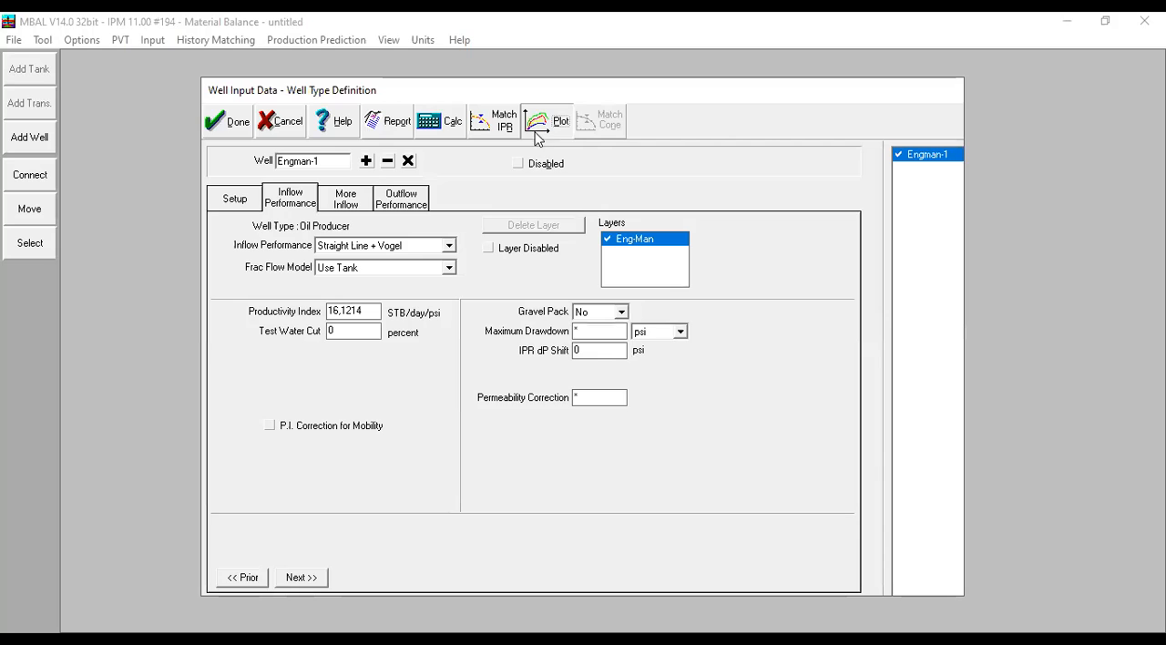
{"action": "left_click", "coordinate": [507, 132]}
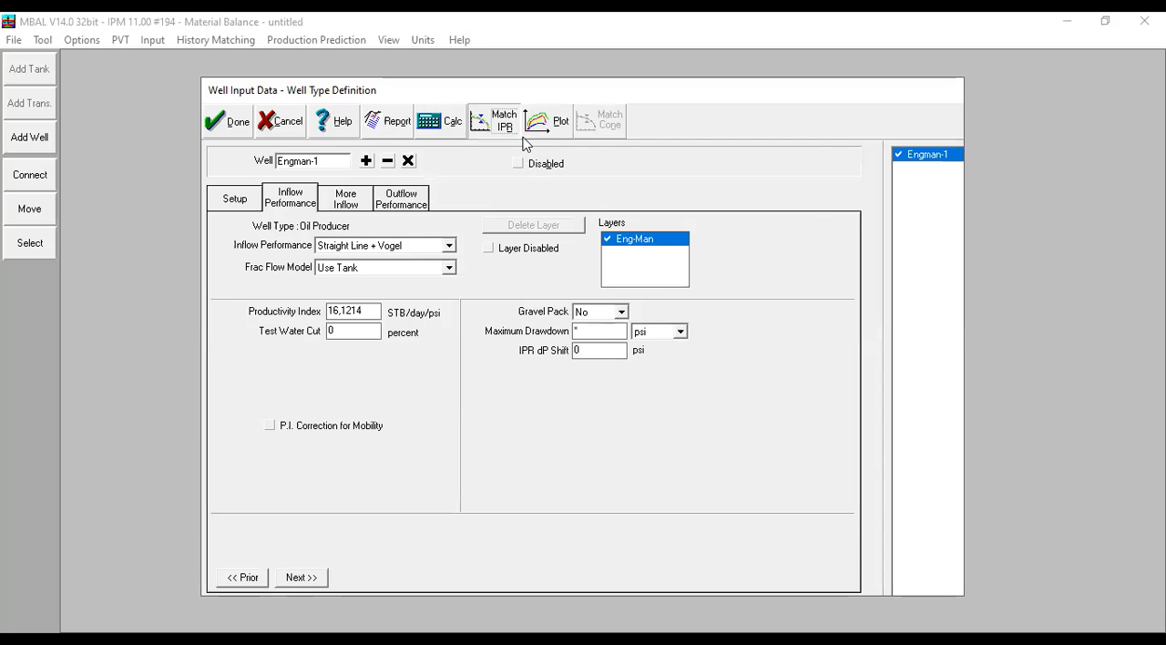
{"action": "left_click", "coordinate": [689, 304]}
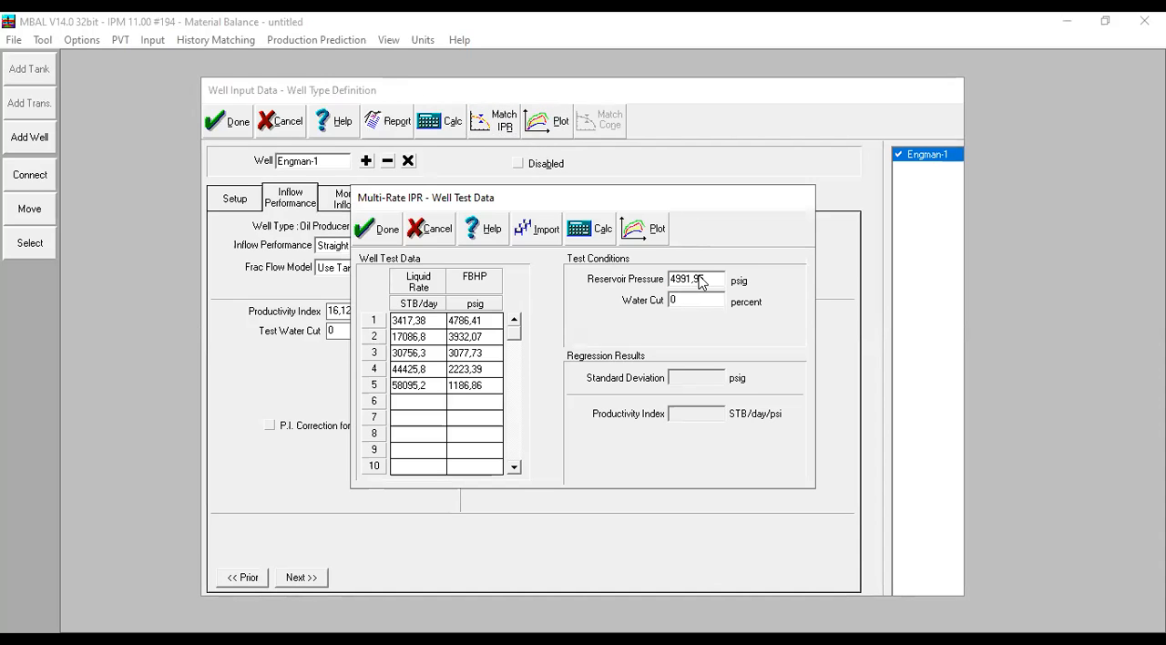
{"action": "double_click", "coordinate": [713, 281]}
{"action": "left_click", "coordinate": [647, 234]}
{"action": "left_click", "coordinate": [1049, 67]}
{"action": "left_click", "coordinate": [377, 231]}
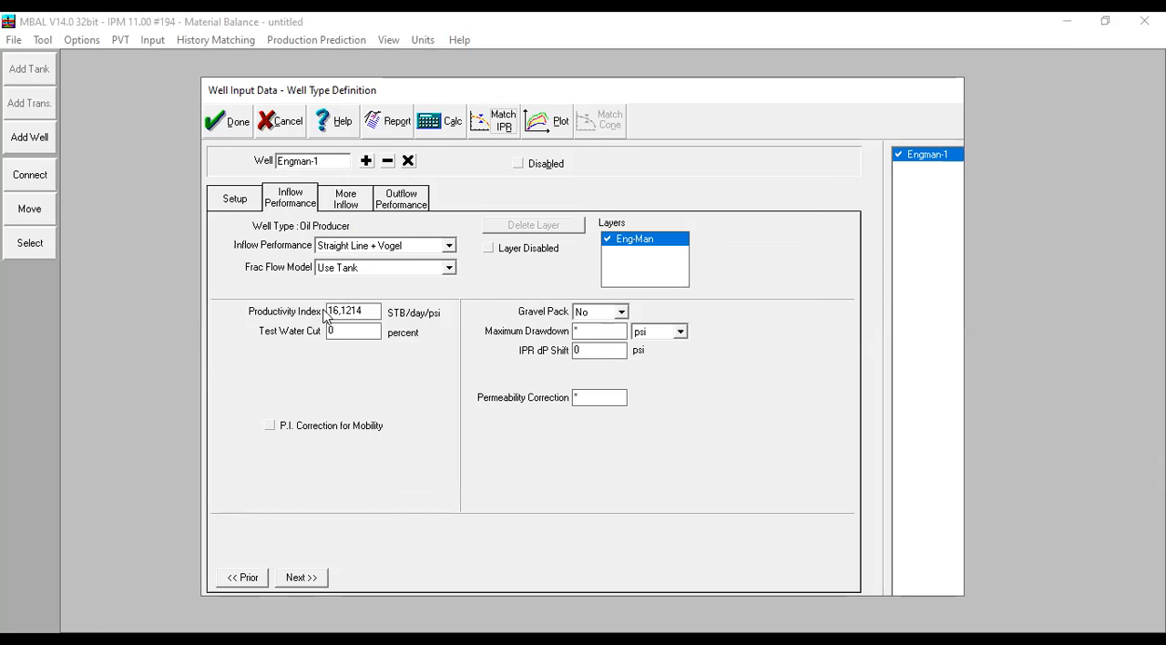
- Check Engman-1's matched productivity index and test water cut, and look over the well performance test and multi-rate test conditions
{"action": "double_click", "coordinate": [338, 312]}
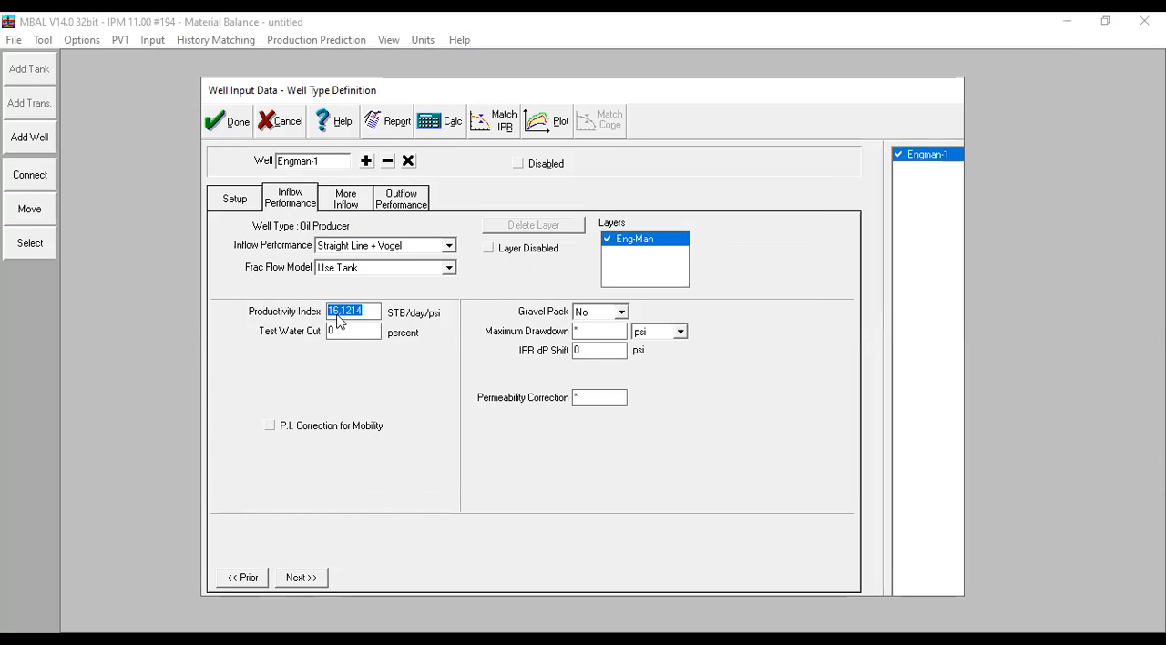
{"action": "left_click", "coordinate": [334, 331]}
{"action": "left_click", "coordinate": [439, 135]}
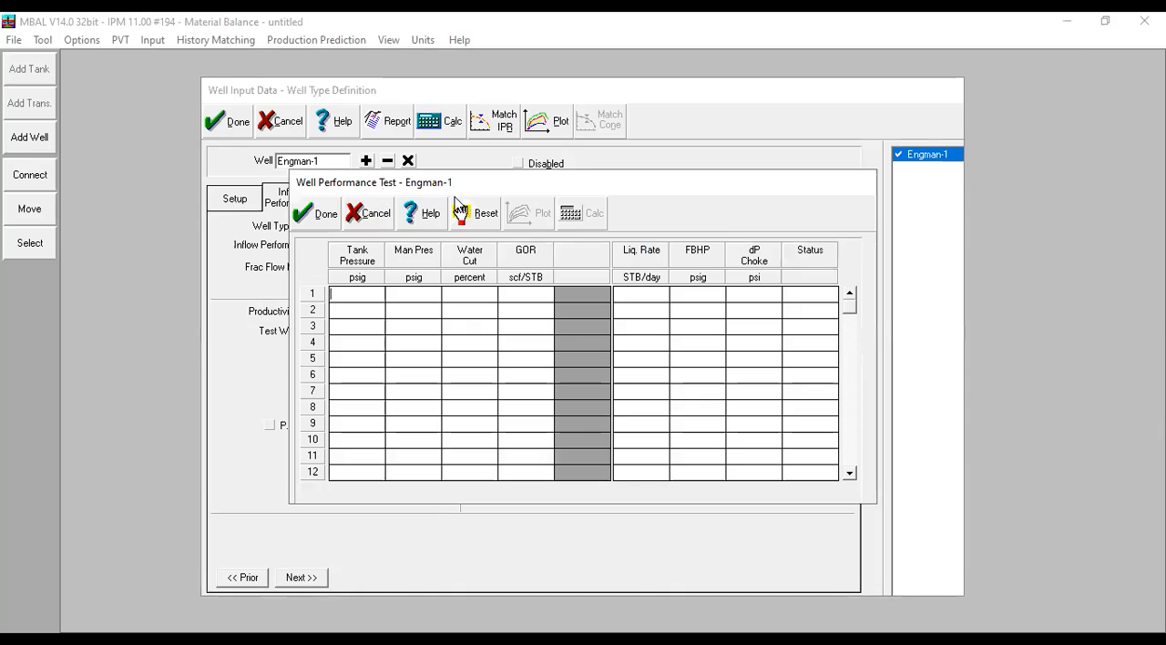
{"action": "left_click", "coordinate": [373, 215]}
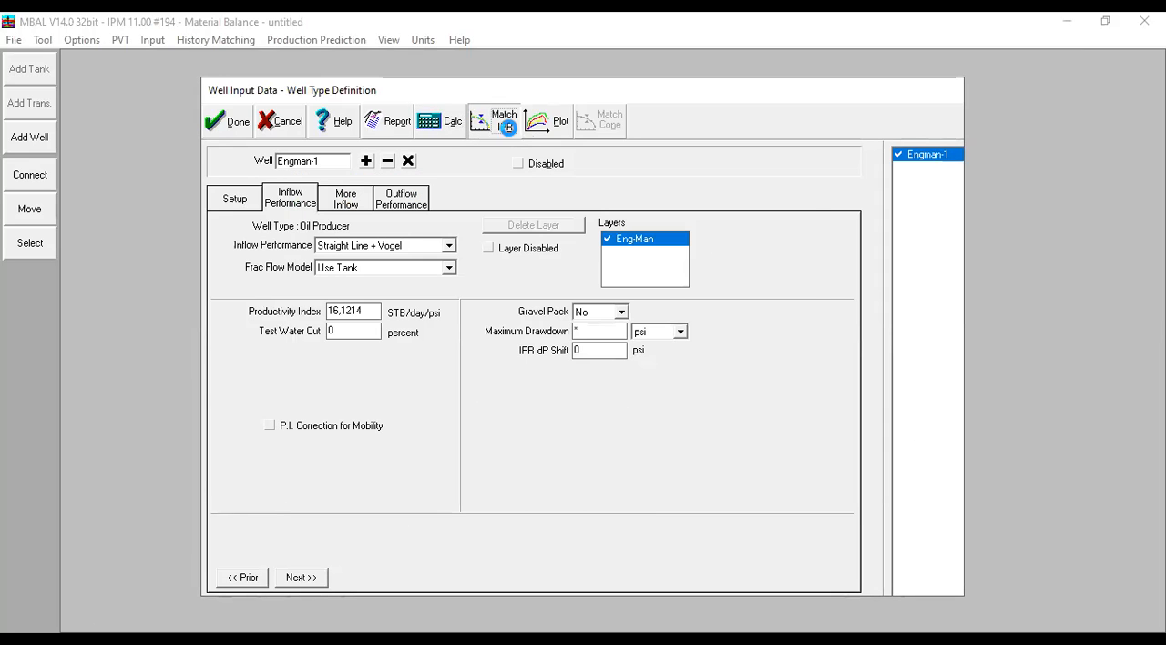
{"action": "left_click", "coordinate": [506, 131]}
{"action": "left_click", "coordinate": [689, 301]}
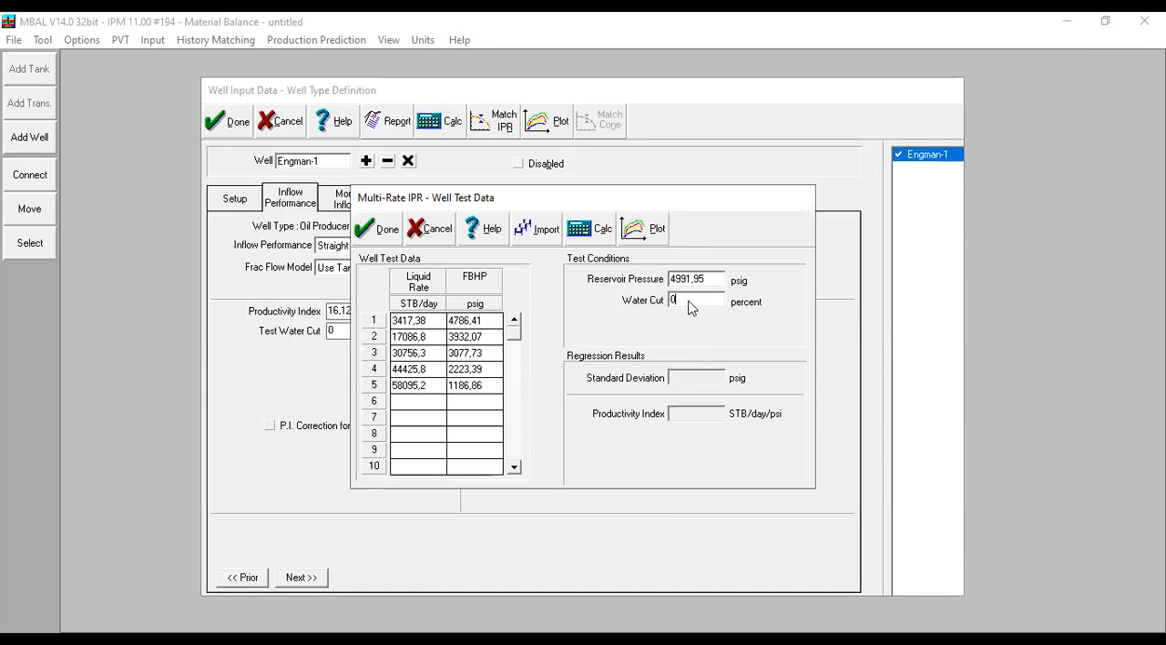
{"action": "left_click_drag", "start_coordinate": [720, 283], "coordinate": [620, 282]}
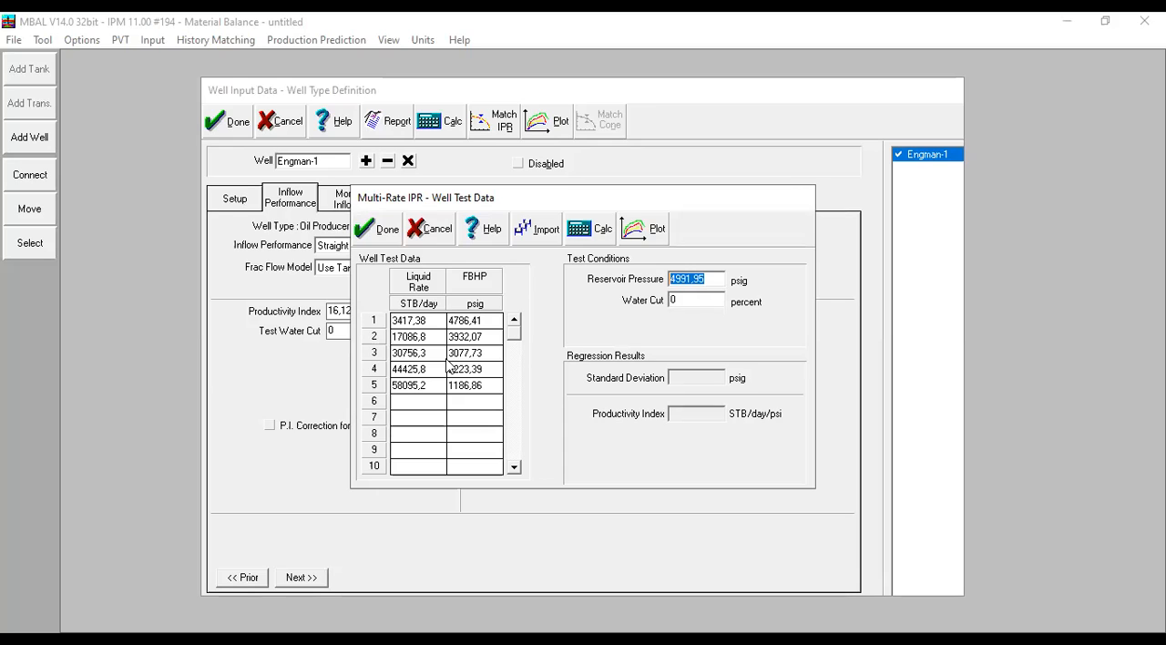
{"action": "left_click", "coordinate": [397, 229]}
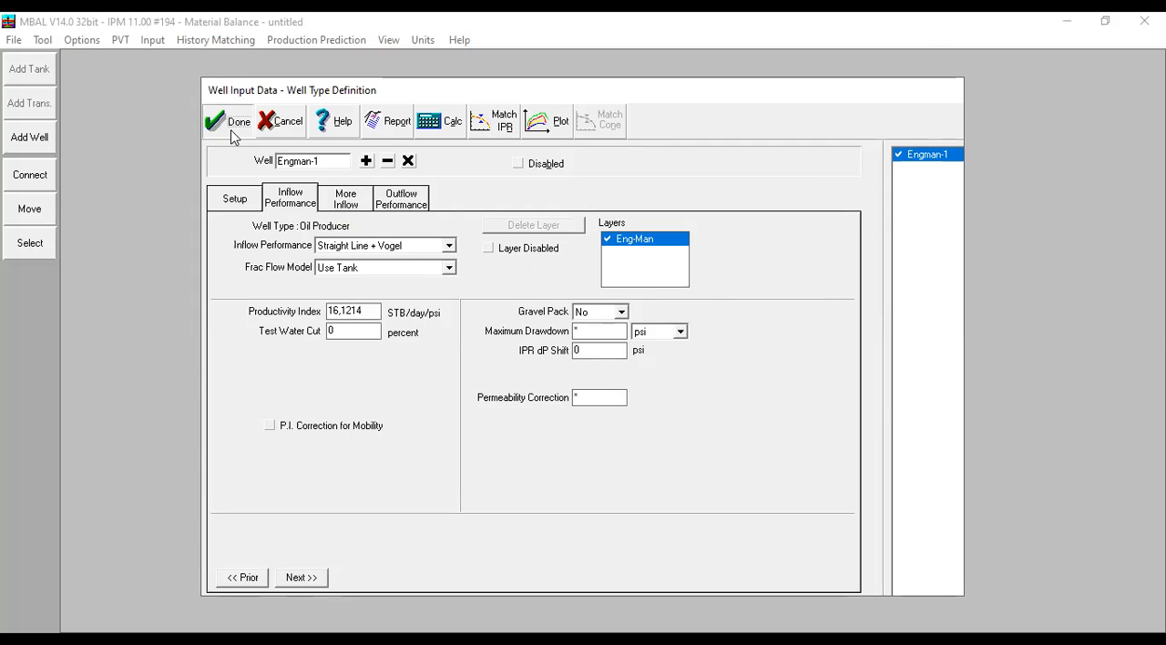
{"action": "left_click", "coordinate": [233, 124]}
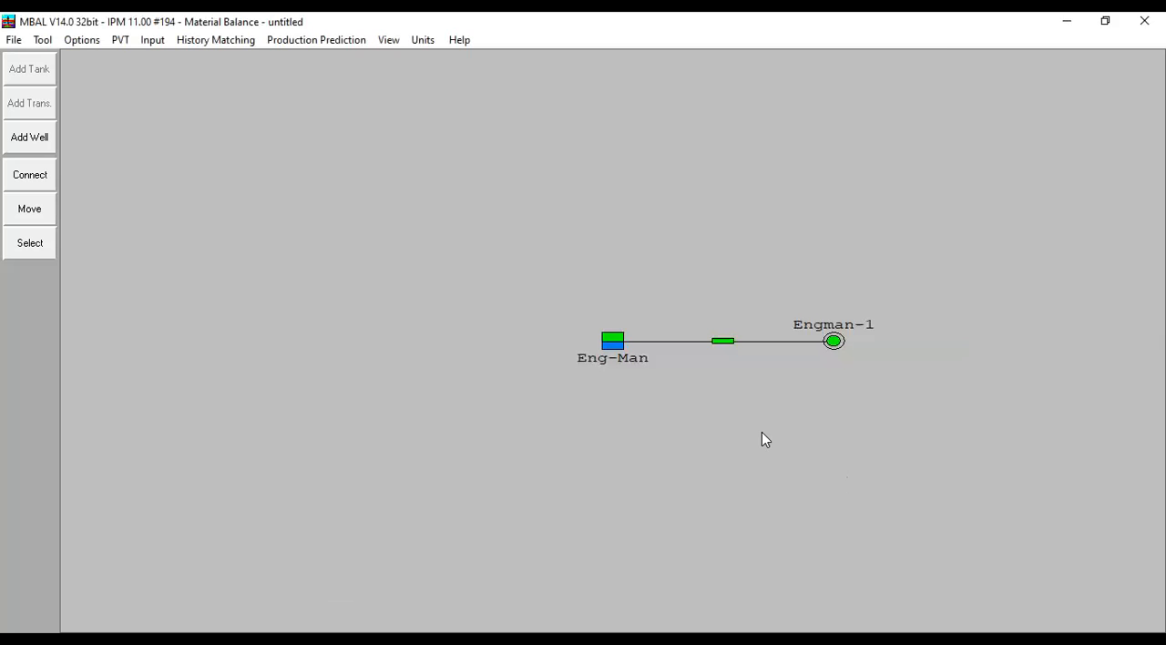
- Review the start date and manifold pressure in the prediction production and constraints table
{"action": "left_click", "coordinate": [301, 42]}
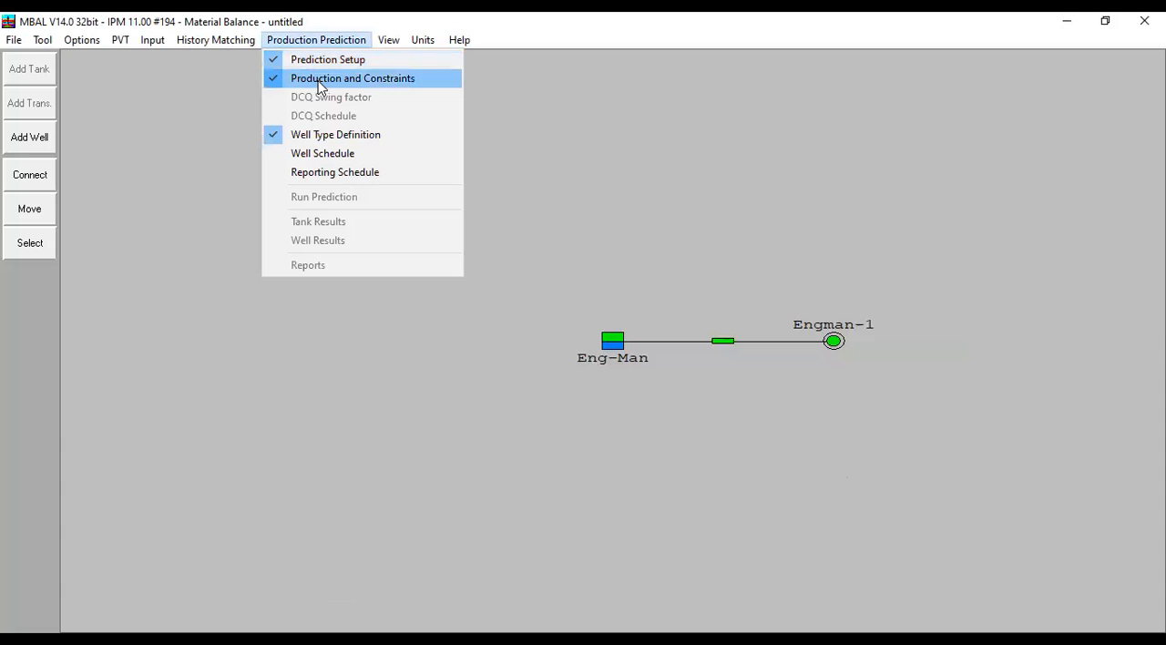
{"action": "left_click", "coordinate": [421, 80]}
{"action": "left_click", "coordinate": [306, 201]}
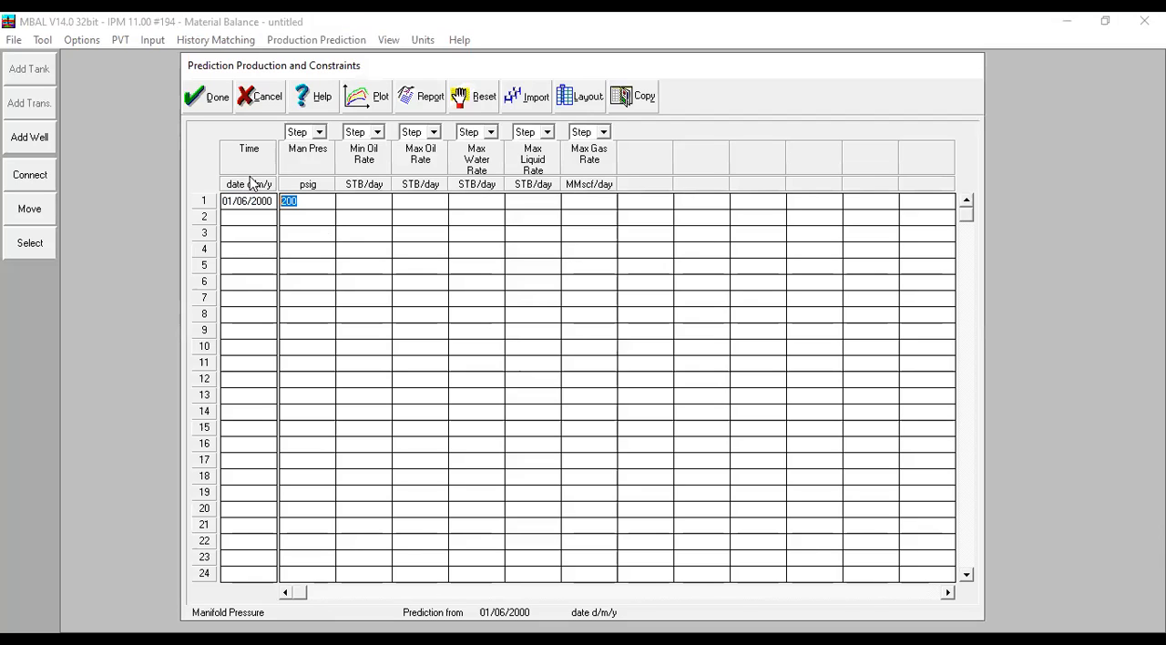
{"action": "left_click", "coordinate": [219, 106]}
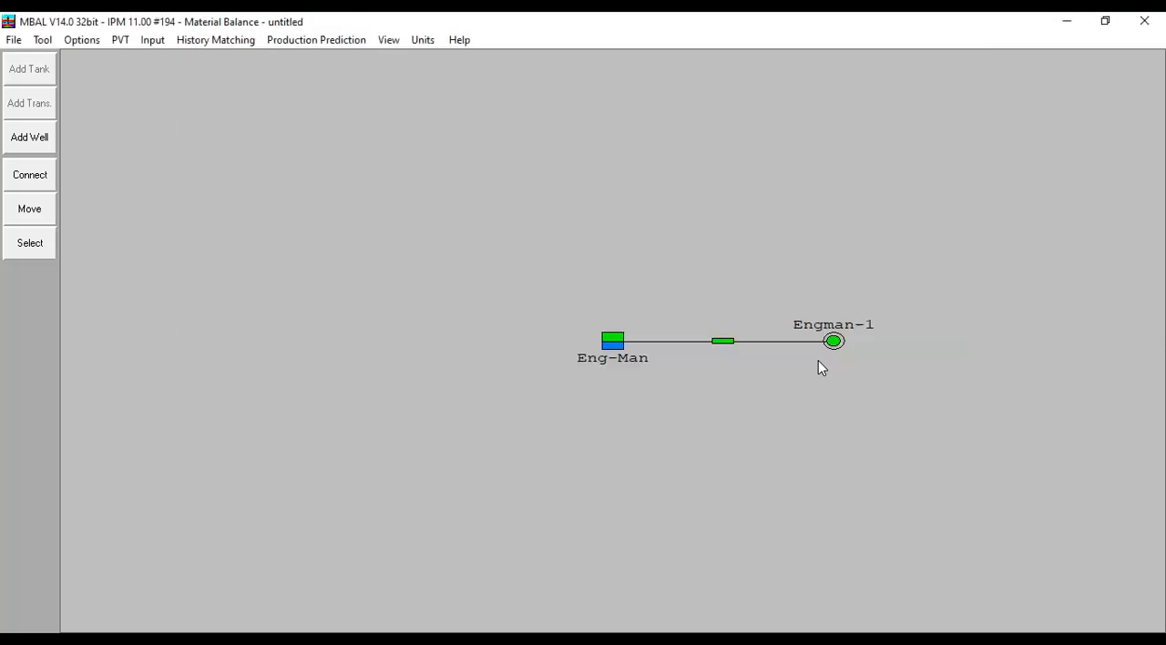
- Check the manifold pressures covered by Engman-1's tubing performance curves
{"action": "double_click", "coordinate": [834, 341]}
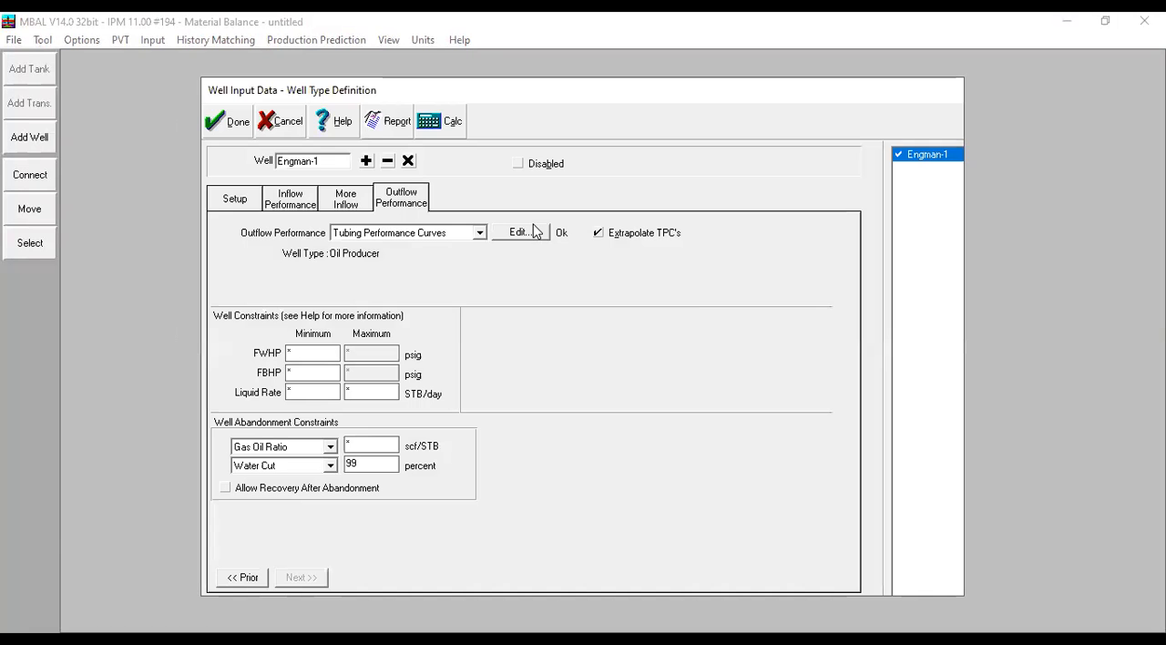
{"action": "left_click", "coordinate": [519, 232]}
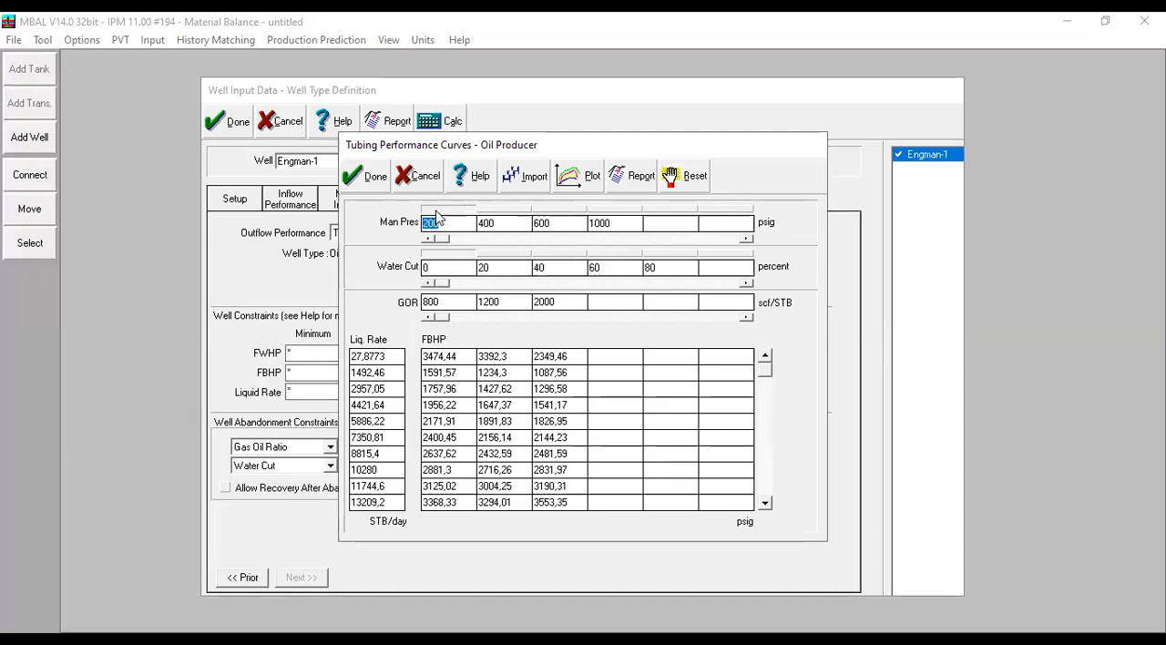
{"action": "left_click", "coordinate": [365, 176]}
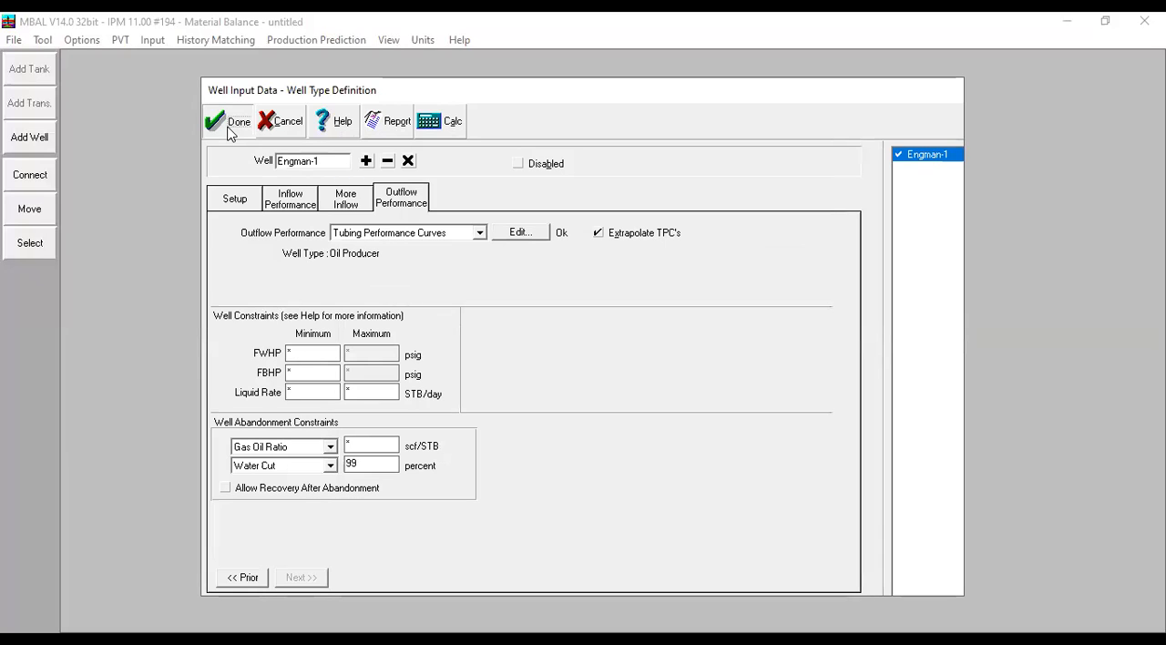
{"action": "left_click", "coordinate": [228, 125]}
- Add a well schedule entry starting 01/06/2000 with 1 well of type Engman-1 and no end time
{"action": "left_click", "coordinate": [316, 39]}
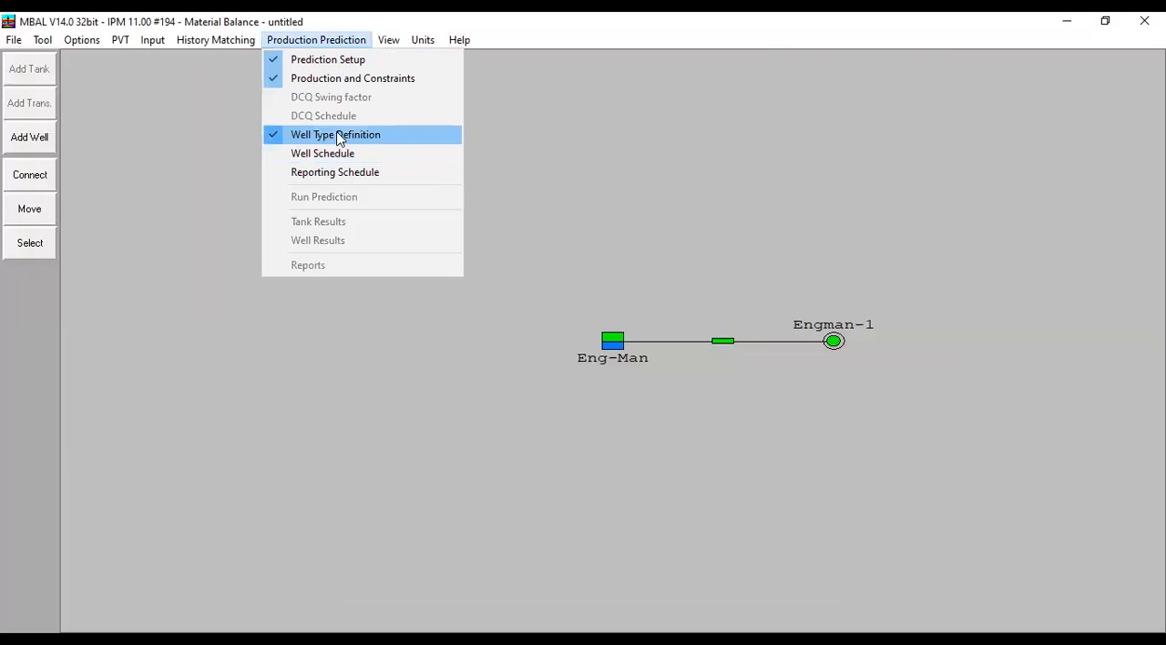
{"action": "left_click", "coordinate": [405, 154]}
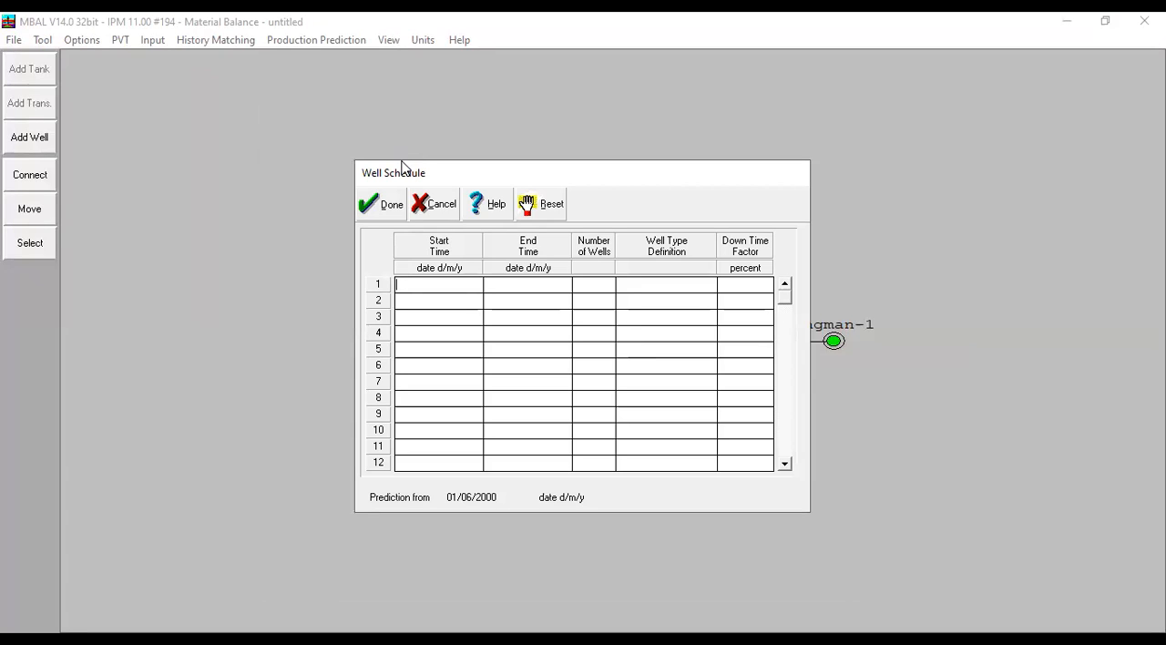
{"action": "type", "text": "01/06/2000"}
{"action": "left_click", "coordinate": [515, 281]}
{"action": "key", "text": "Tab"}
{"action": "type", "text": "1"}
{"action": "left_click", "coordinate": [683, 288]}
{"action": "left_click", "coordinate": [685, 313]}
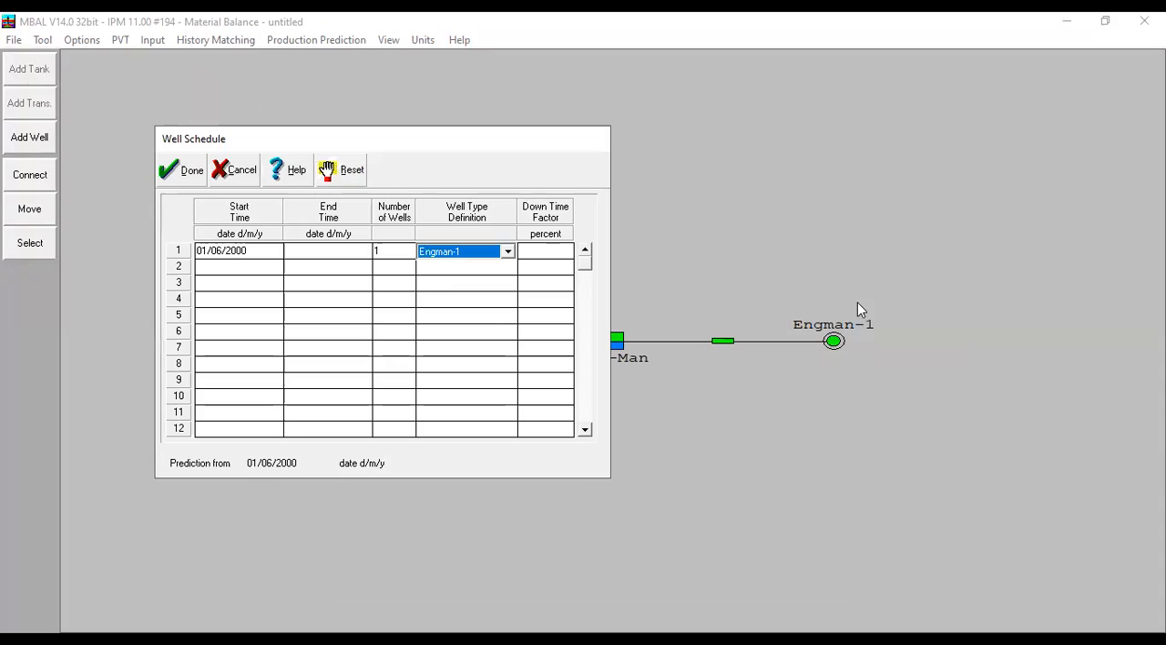
- Try 100 as the number of wells in the Engman-1 schedule entry, recheck the value and accept the well schedule
{"action": "left_click", "coordinate": [411, 254]}
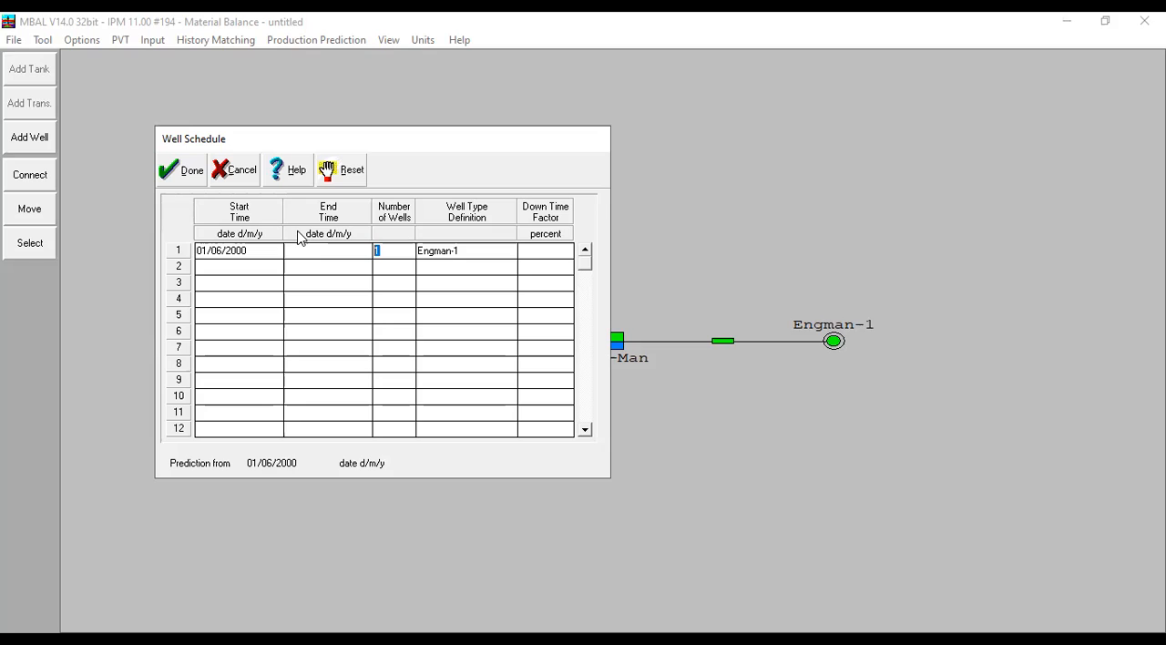
{"action": "type", "text": "100"}
{"action": "left_click", "coordinate": [375, 266]}
{"action": "left_click", "coordinate": [392, 251]}
{"action": "left_click", "coordinate": [397, 251]}
{"action": "left_click", "coordinate": [192, 178]}
- Look over the user-defined reporting intervals and accept the reporting schedule with the Automatic frequency
{"action": "left_click", "coordinate": [318, 41]}
{"action": "left_click", "coordinate": [361, 182]}
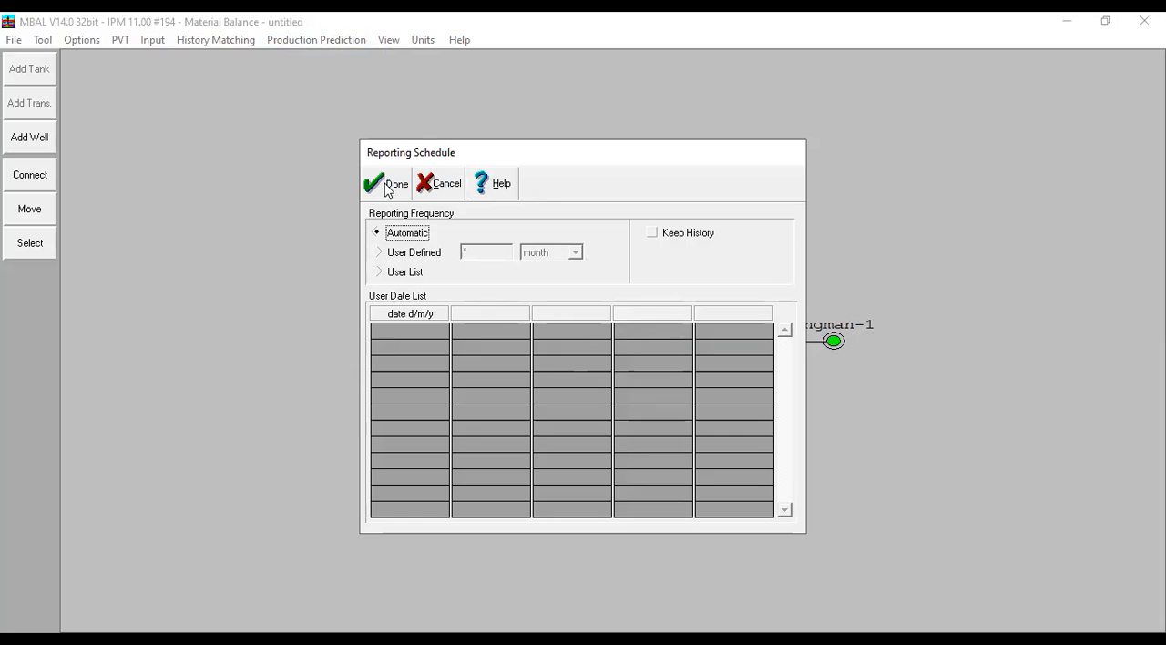
{"action": "left_click", "coordinate": [414, 254]}
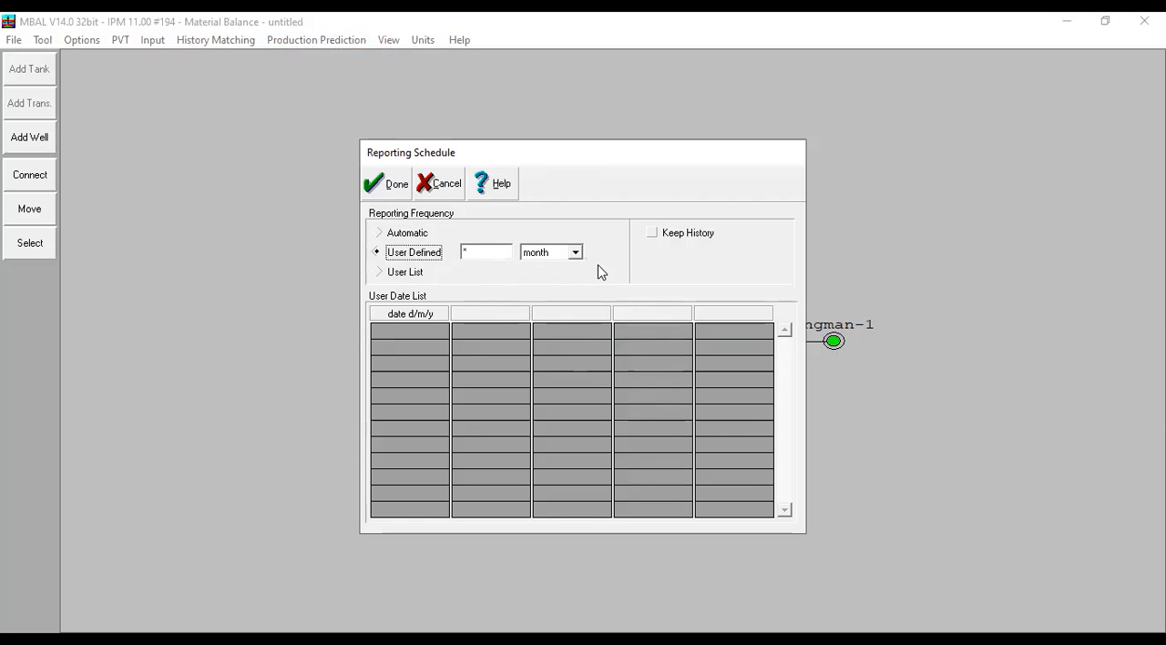
{"action": "left_click", "coordinate": [566, 256]}
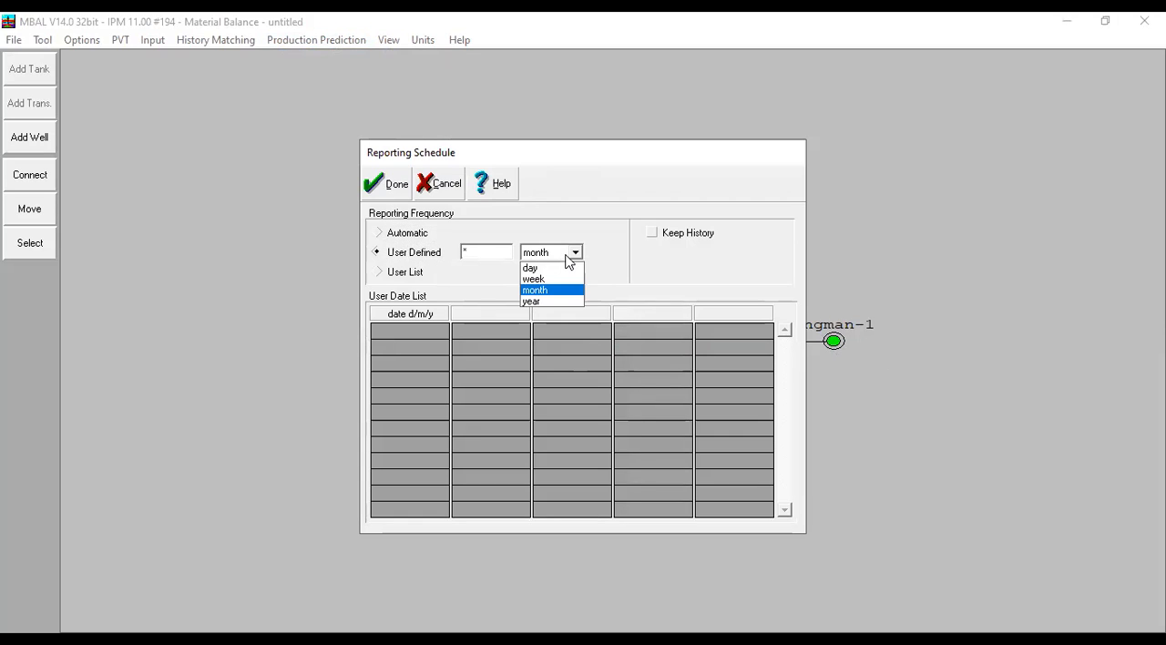
{"action": "left_click", "coordinate": [404, 234]}
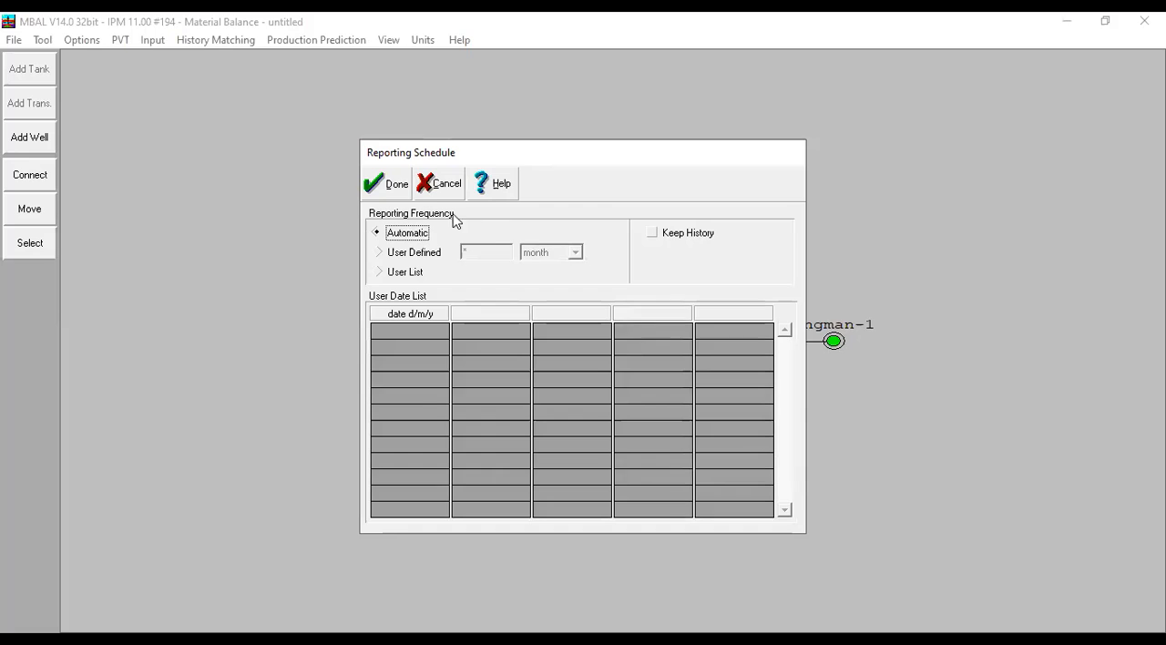
{"action": "left_click", "coordinate": [398, 184]}
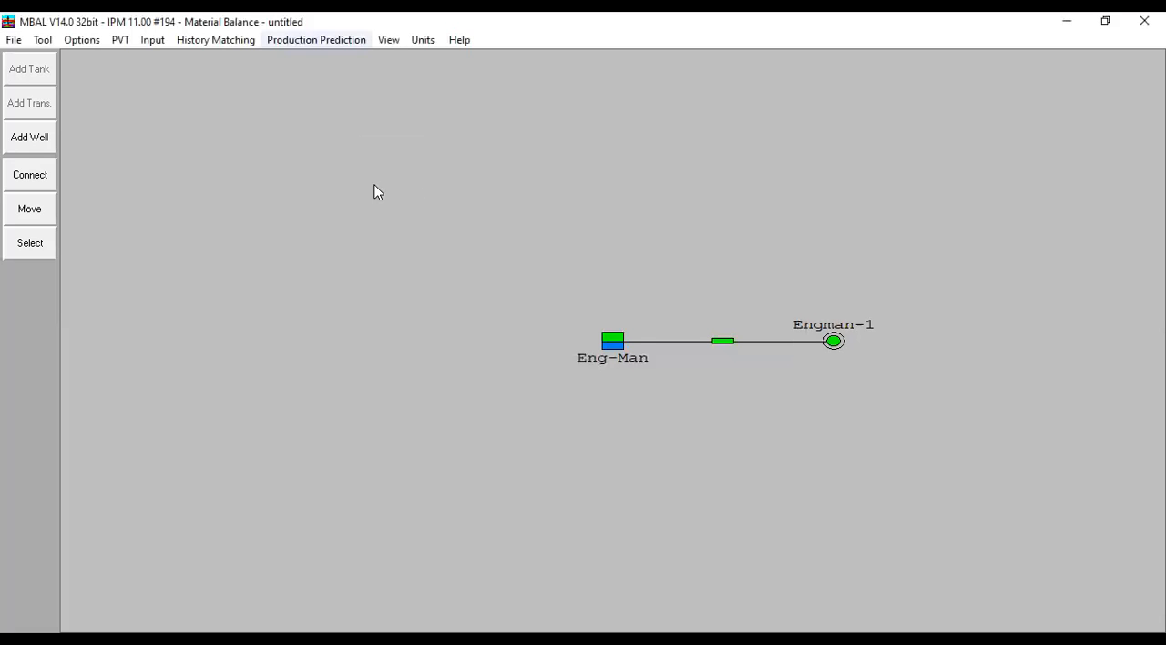
- Run the production prediction calculation and review the results table through to its last date
{"action": "left_click", "coordinate": [316, 40]}
{"action": "left_click", "coordinate": [351, 202]}
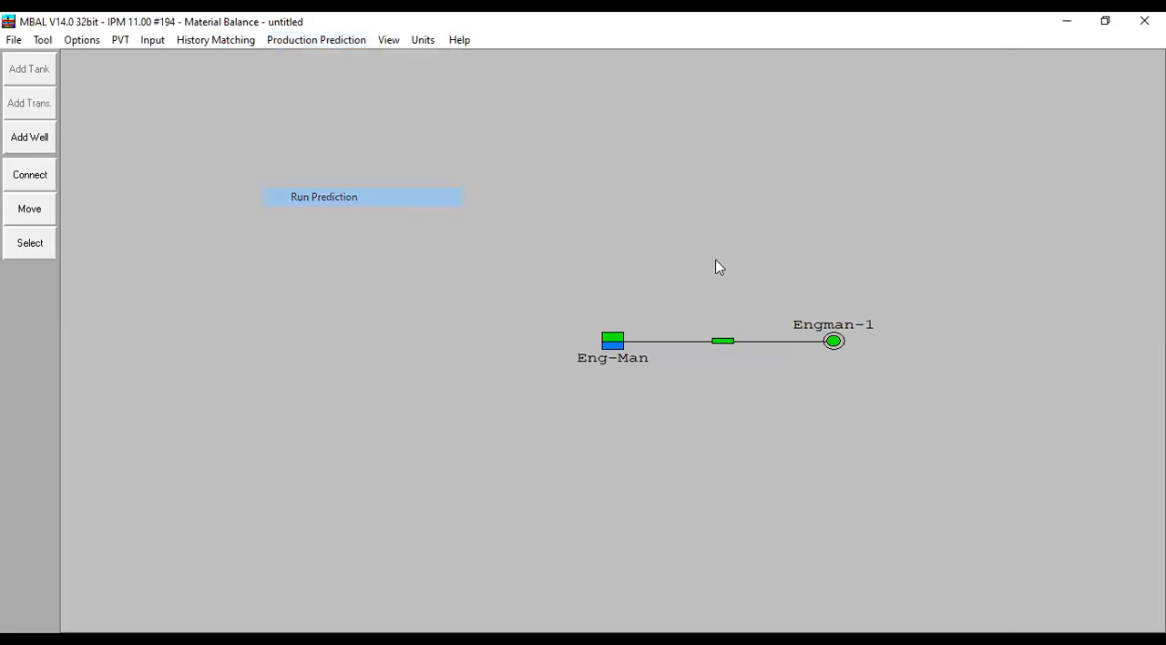
{"action": "left_click", "coordinate": [508, 95]}
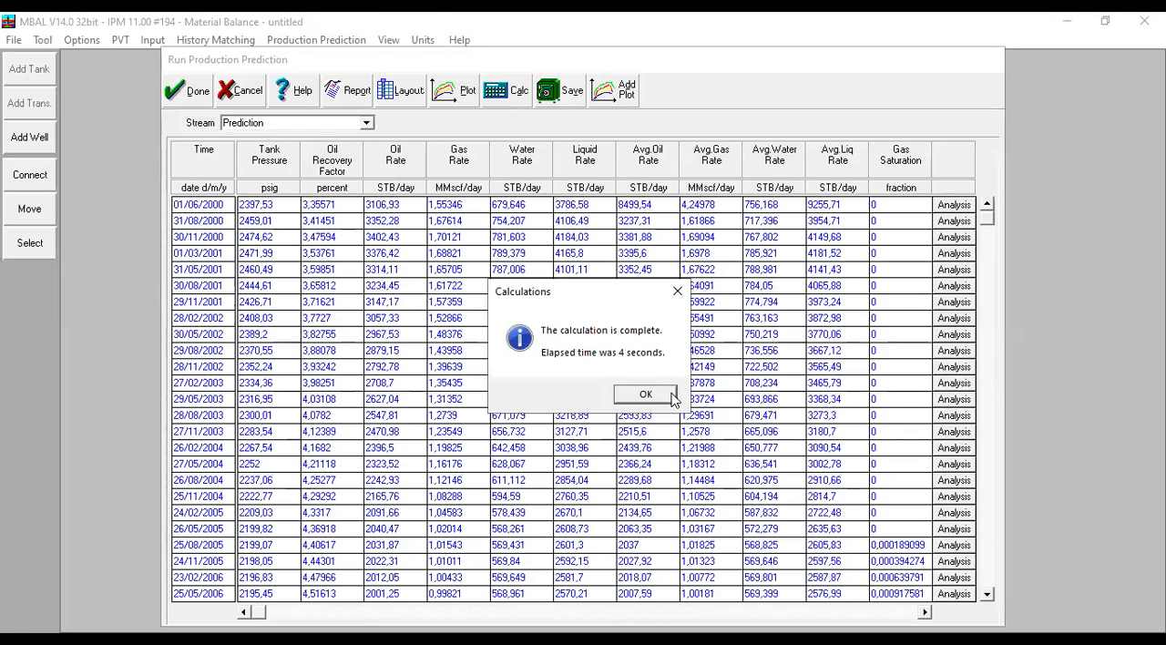
{"action": "left_click", "coordinate": [655, 398]}
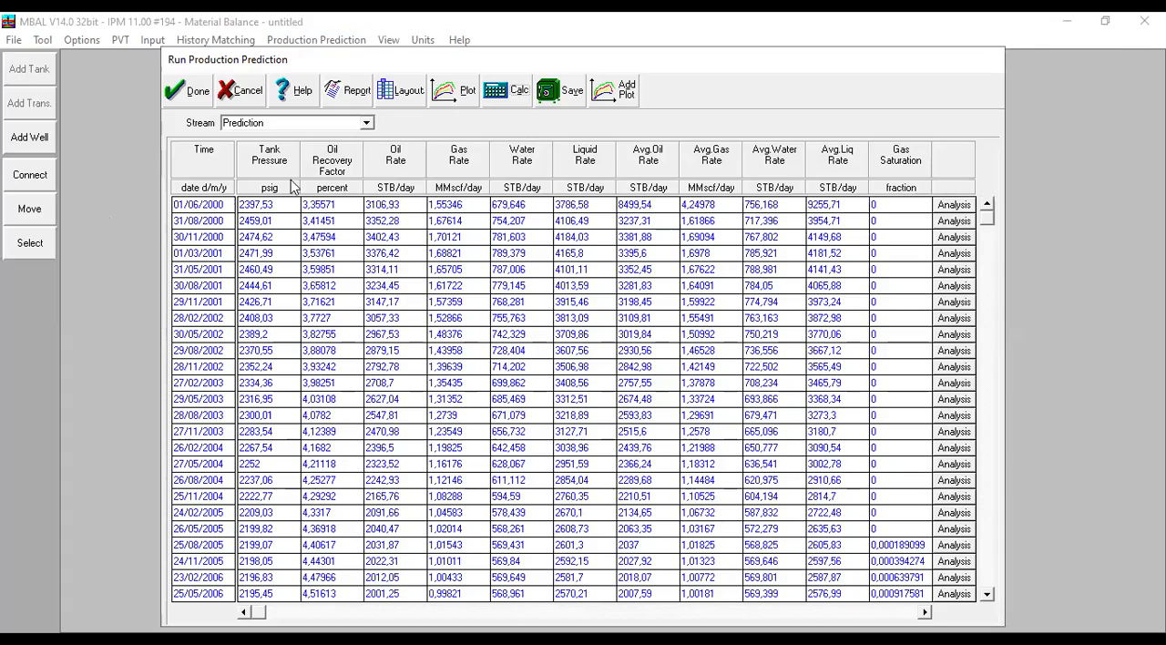
{"action": "left_click_drag", "start_coordinate": [991, 226], "coordinate": [1006, 603]}
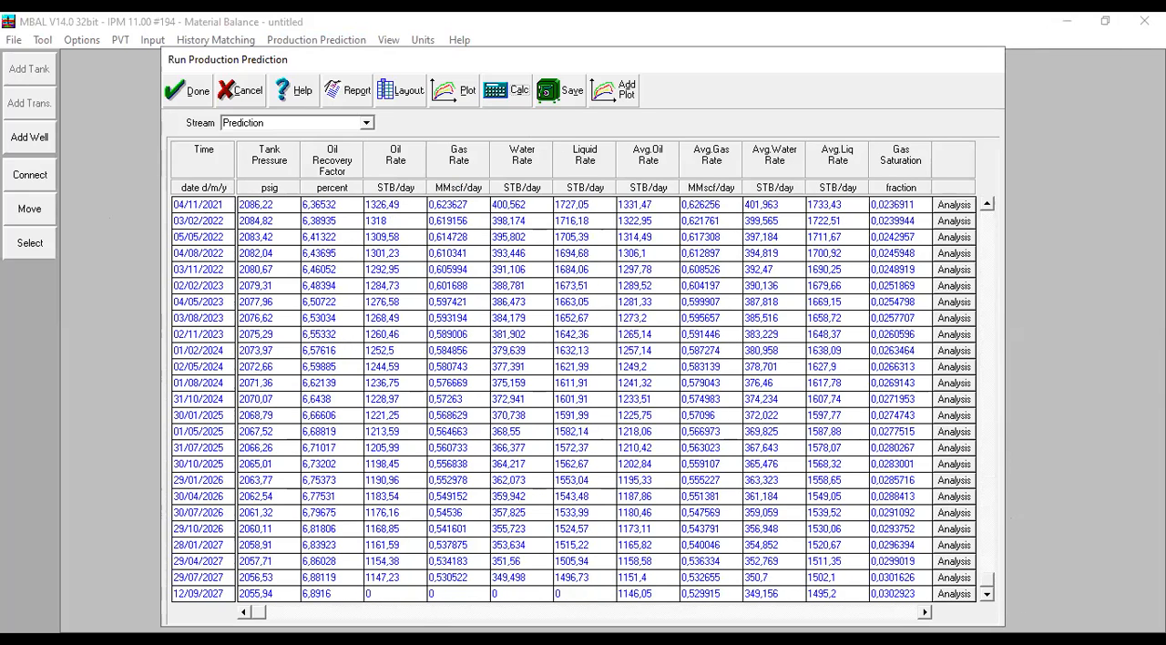
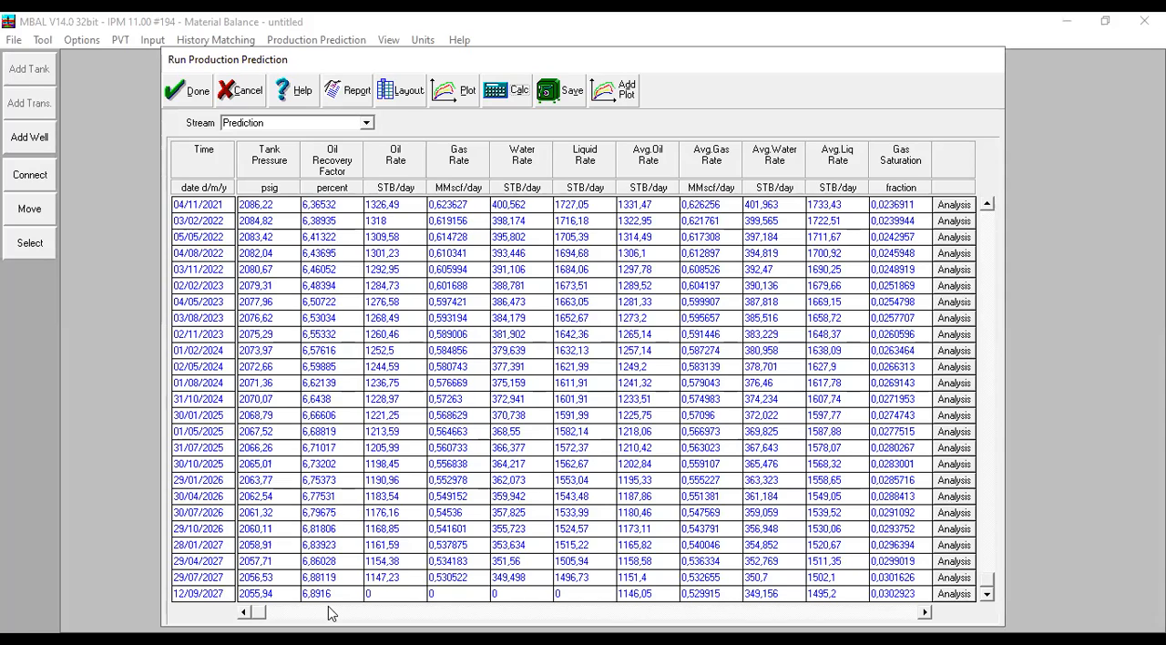
- Plot the Tank Pressure of the History, Simulation and Prediction streams together over time
{"action": "left_click", "coordinate": [451, 94]}
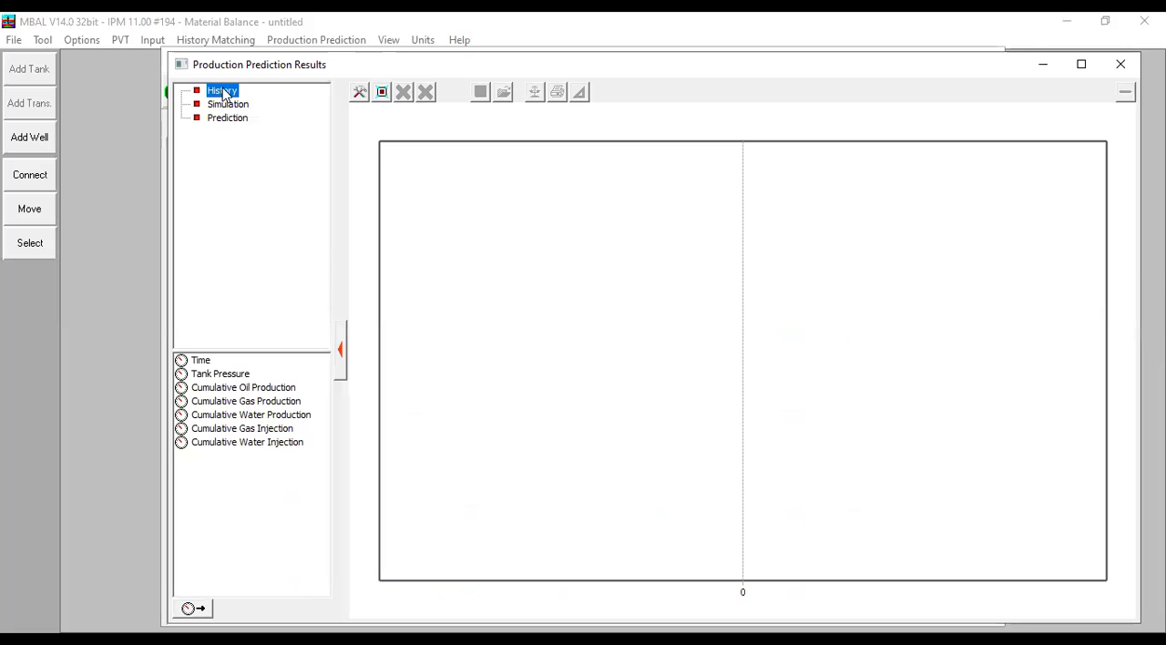
{"action": "left_click", "coordinate": [238, 387]}
{"action": "double_click", "coordinate": [248, 374]}
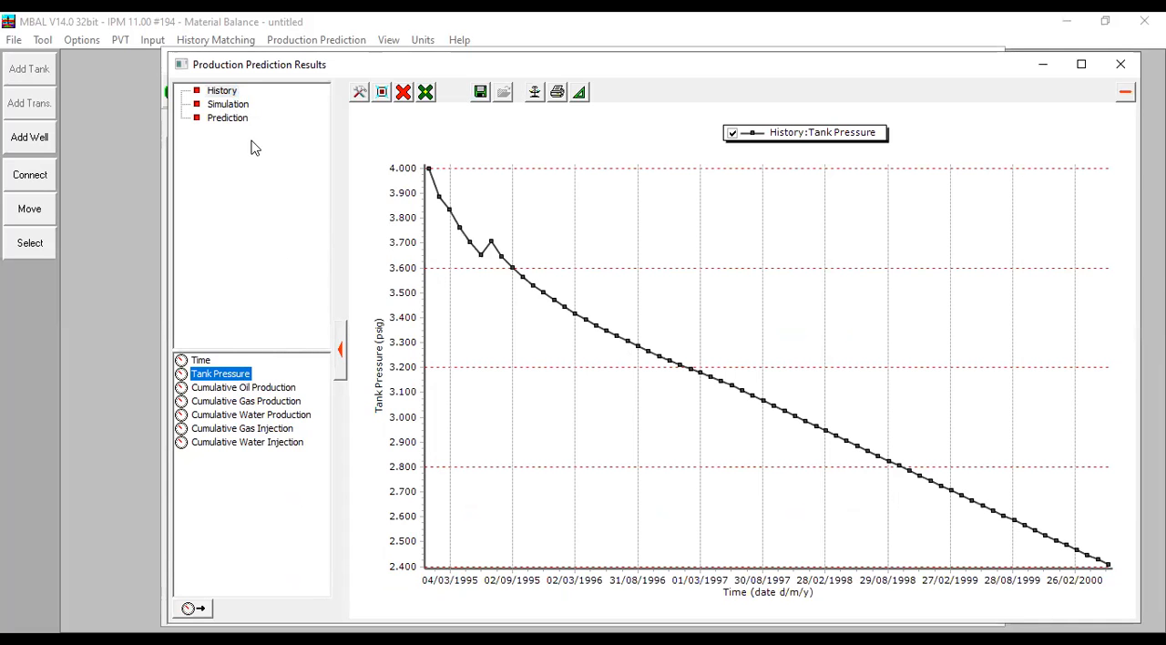
{"action": "left_click", "coordinate": [225, 105]}
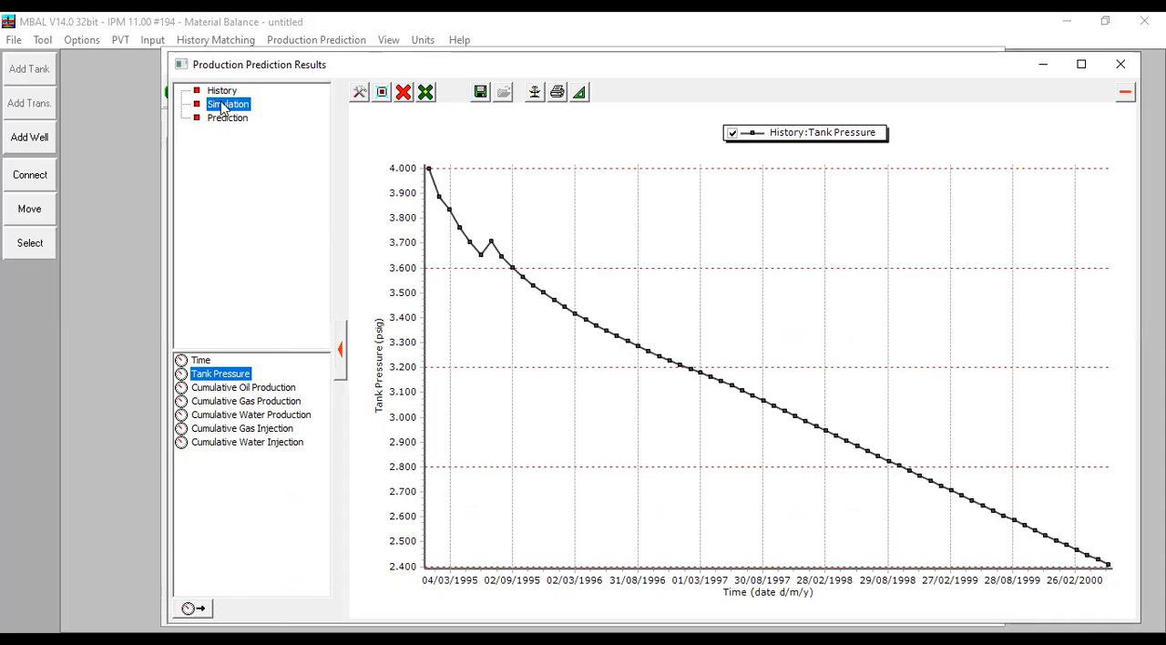
{"action": "double_click", "coordinate": [243, 376]}
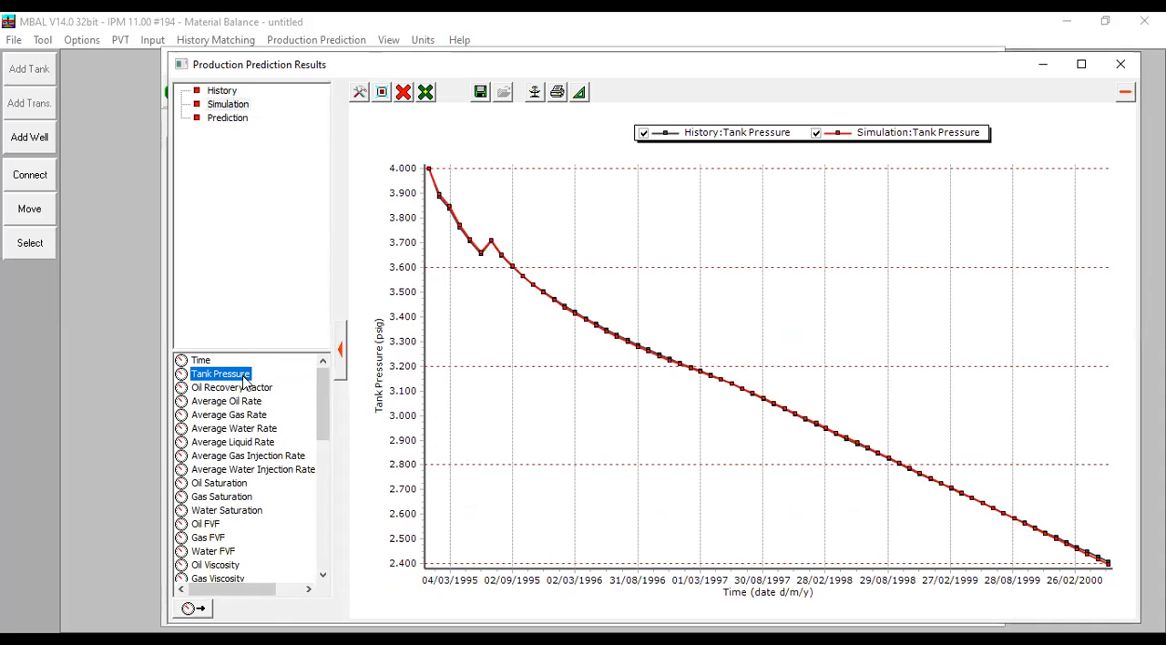
{"action": "left_click", "coordinate": [234, 119]}
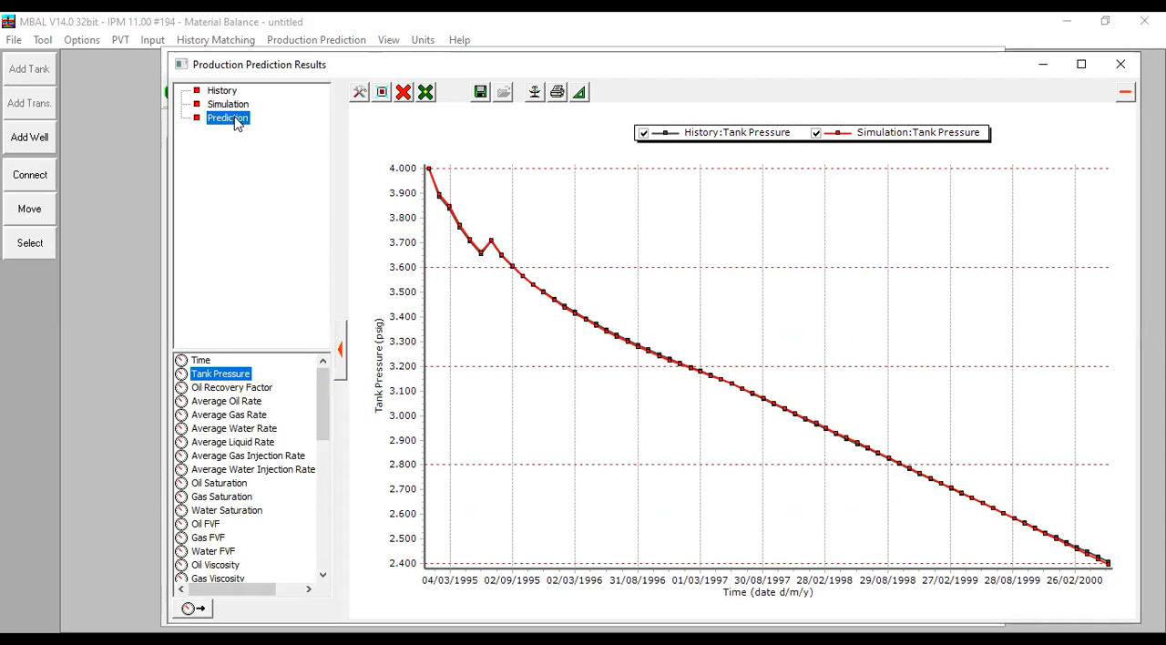
{"action": "double_click", "coordinate": [228, 379]}
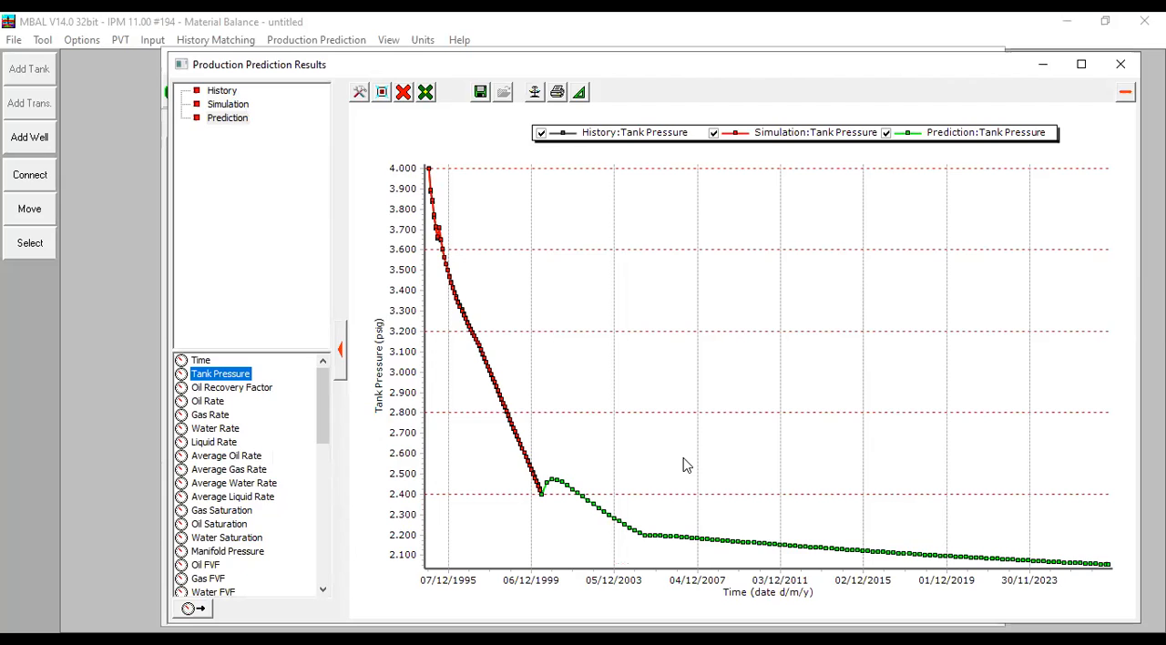
- Examine the tank pressure curves closely where history ends and prediction starts, and clear the plot
{"action": "mouse_move", "coordinate": [580, 495]}
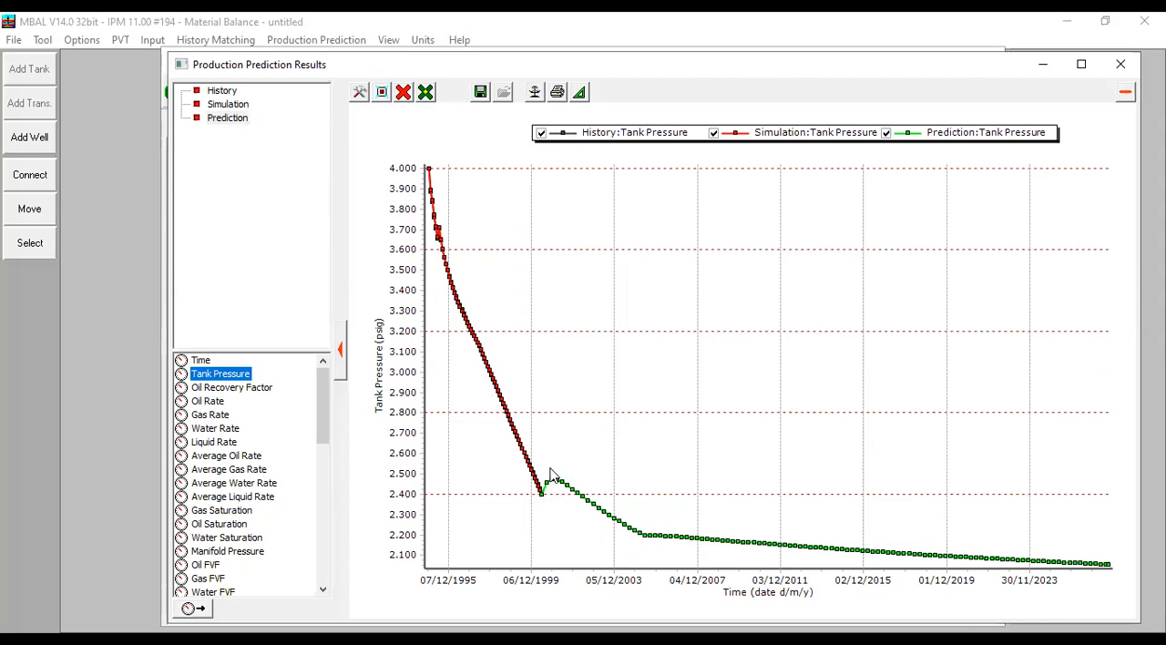
{"action": "left_click_drag", "start_coordinate": [517, 447], "coordinate": [623, 522]}
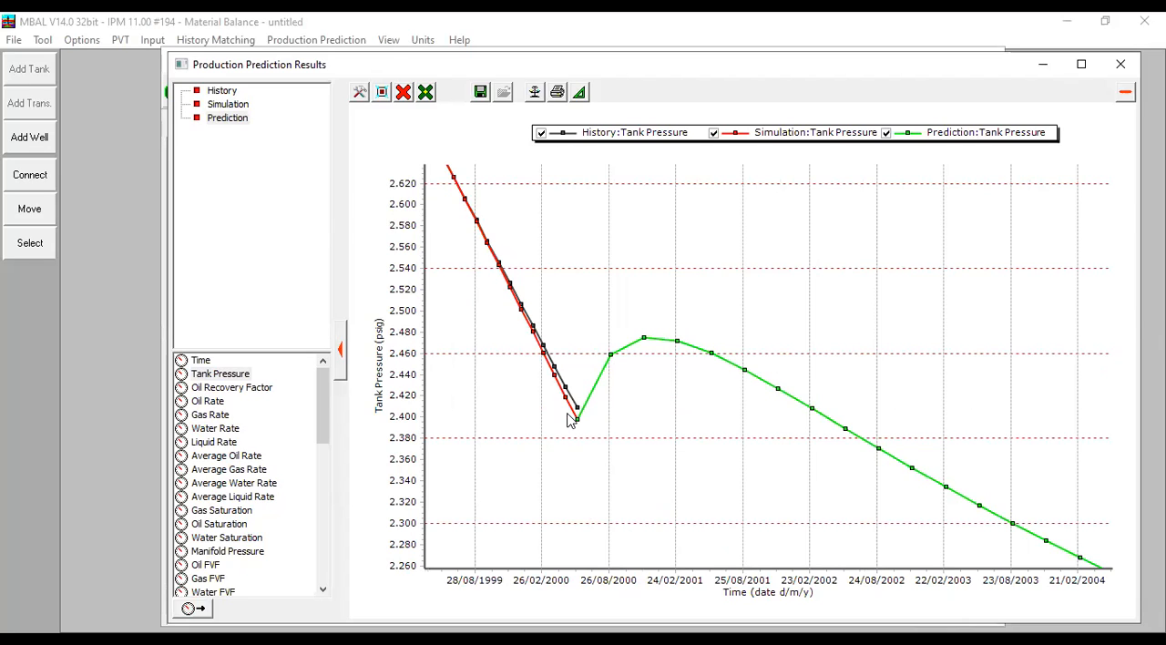
{"action": "left_click", "coordinate": [403, 92]}
{"action": "left_click", "coordinate": [457, 167]}
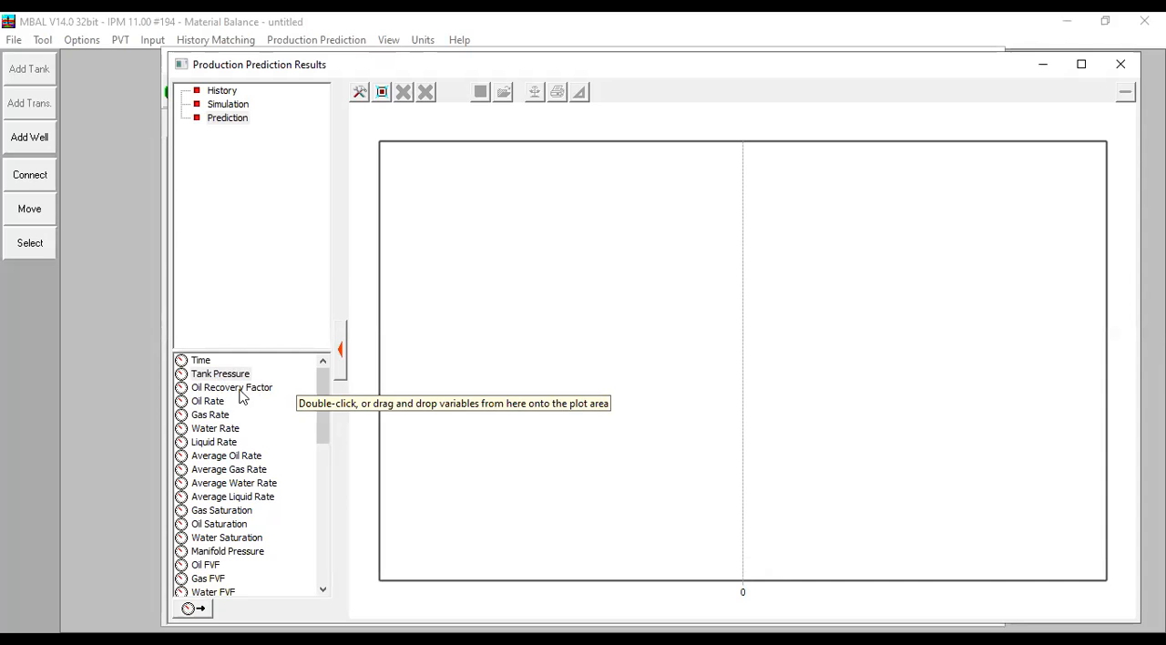
- Plot the Oil Recovery Factor of the Simulation and Prediction streams, inspect its end point and clear the plot
{"action": "left_click", "coordinate": [227, 105]}
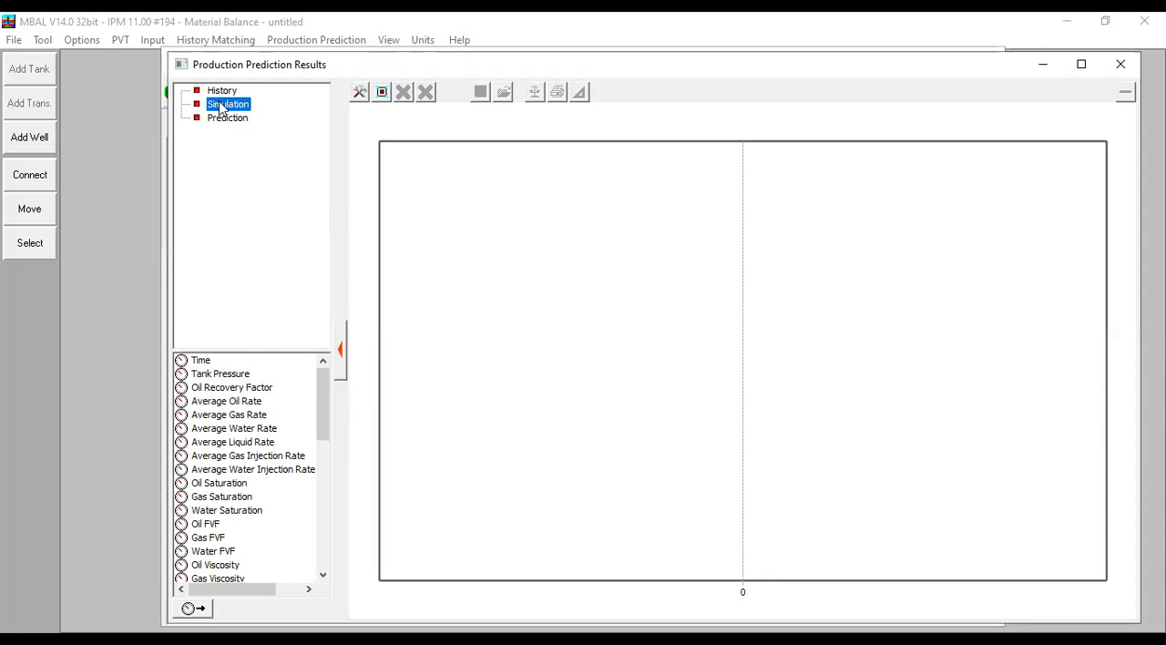
{"action": "left_click", "coordinate": [221, 91]}
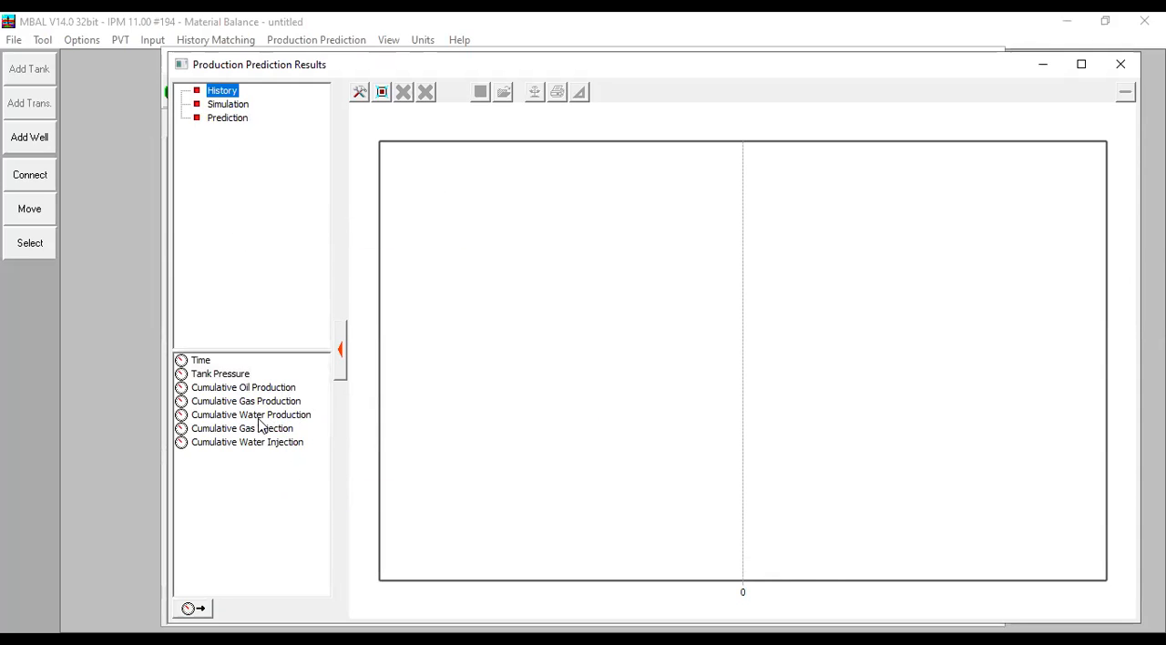
{"action": "left_click", "coordinate": [234, 107]}
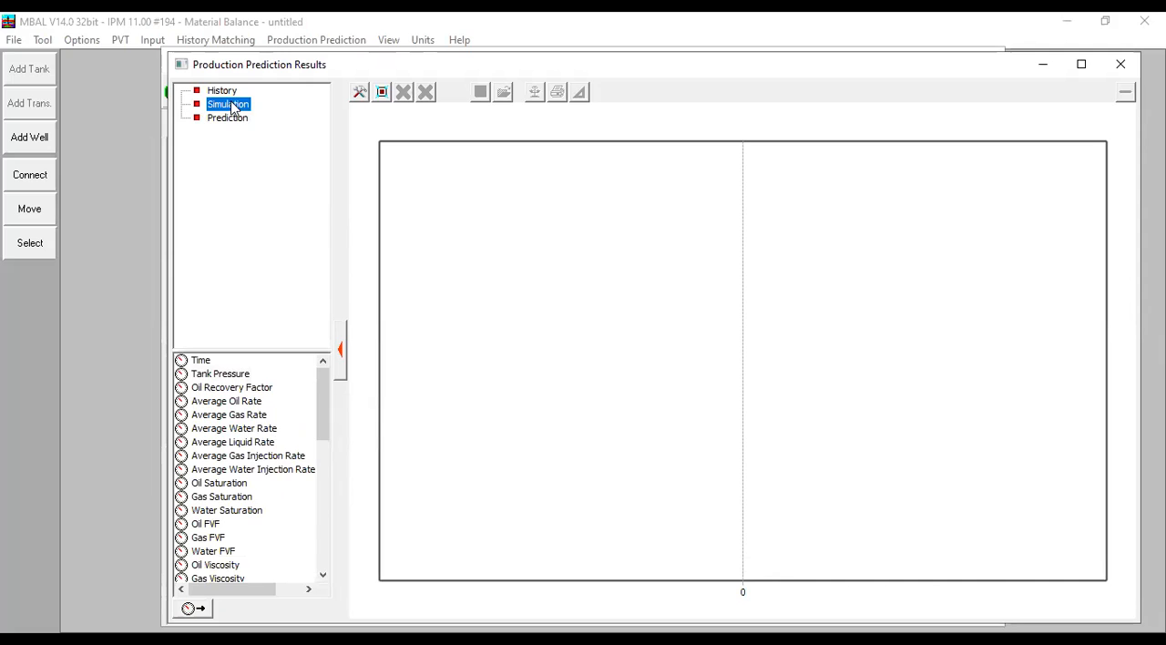
{"action": "left_click", "coordinate": [239, 388]}
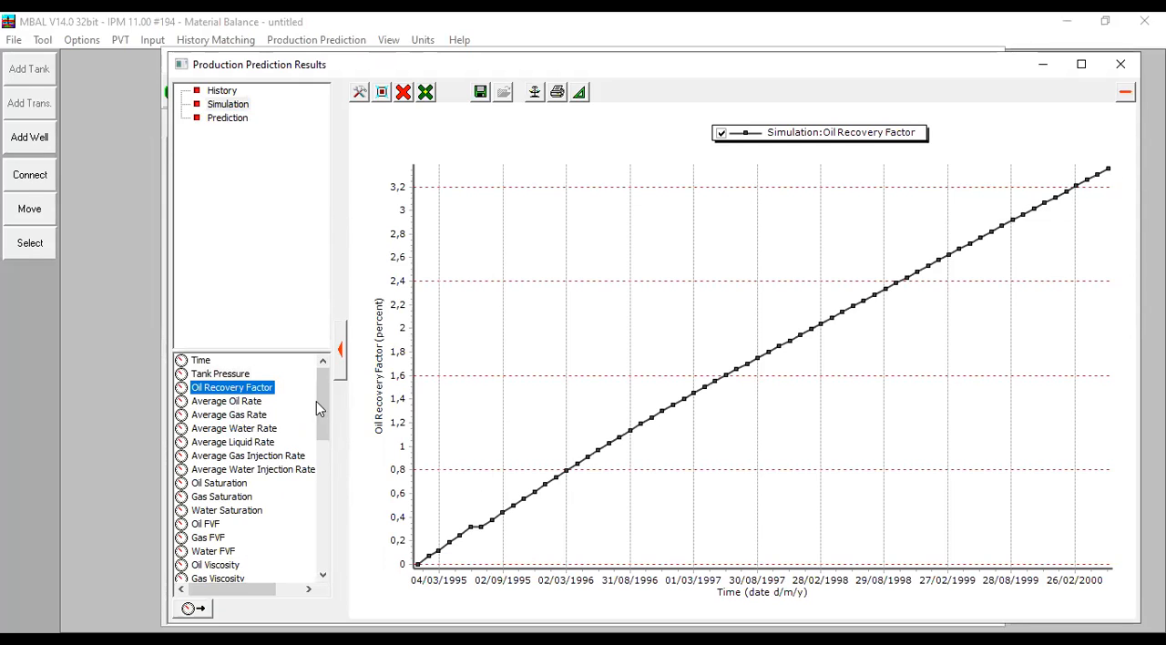
{"action": "scroll", "coordinate": [294, 412], "scroll_direction": "down", "scroll_amount": 1}
{"action": "scroll", "coordinate": [294, 411], "scroll_direction": "down", "scroll_amount": 9}
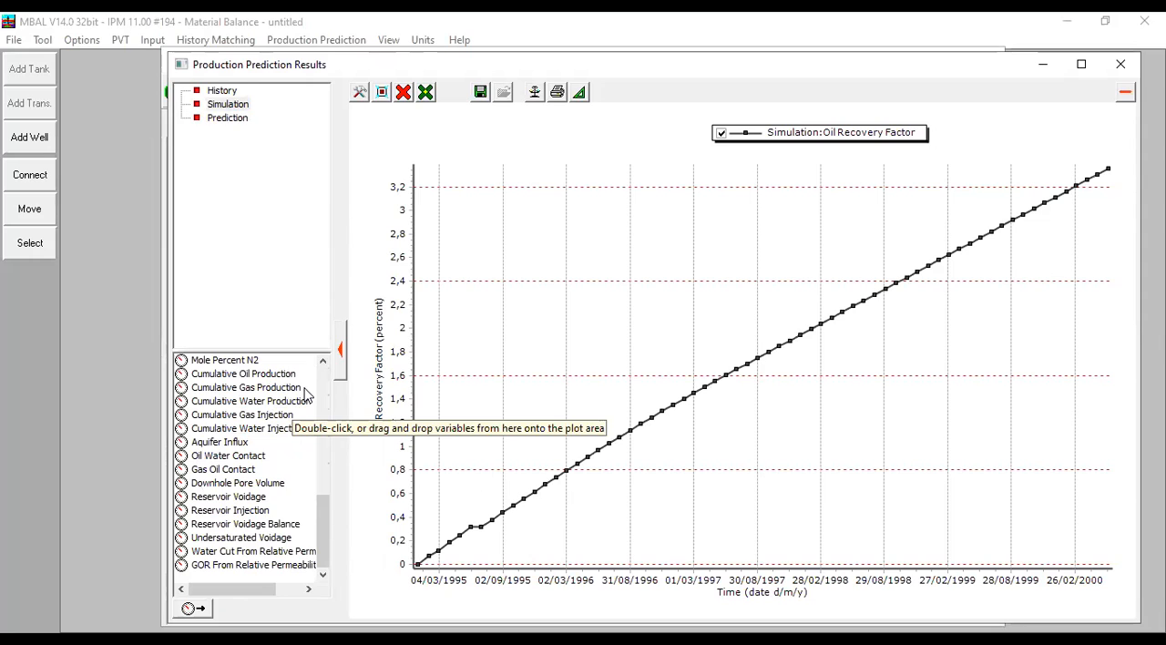
{"action": "left_click", "coordinate": [220, 120]}
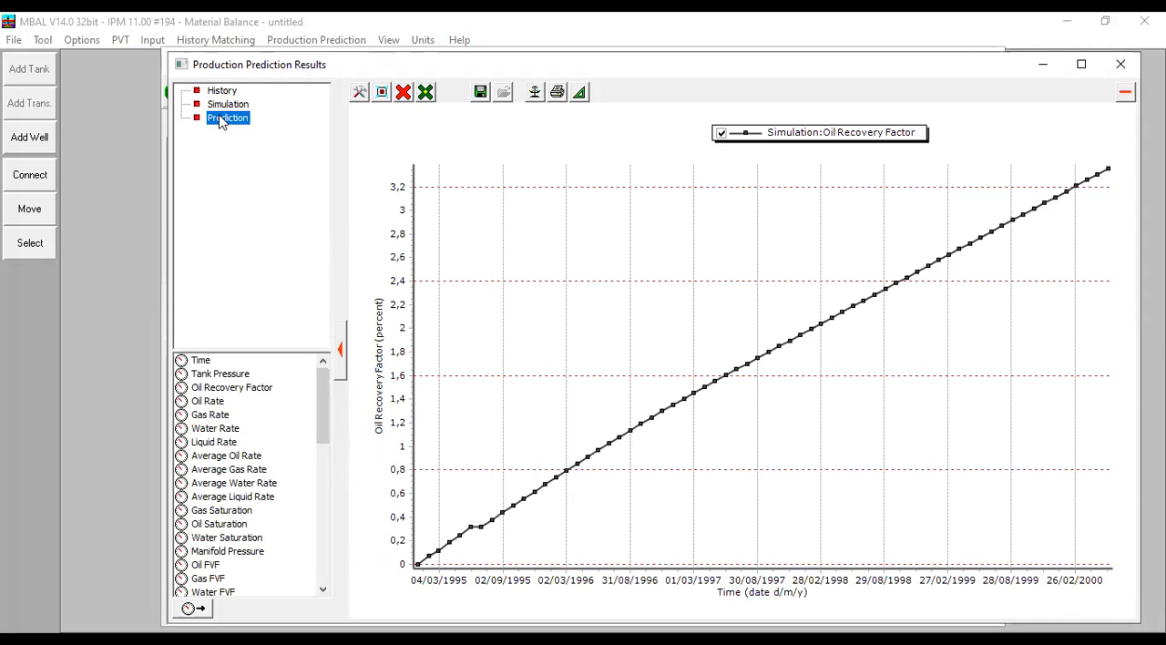
{"action": "double_click", "coordinate": [254, 389]}
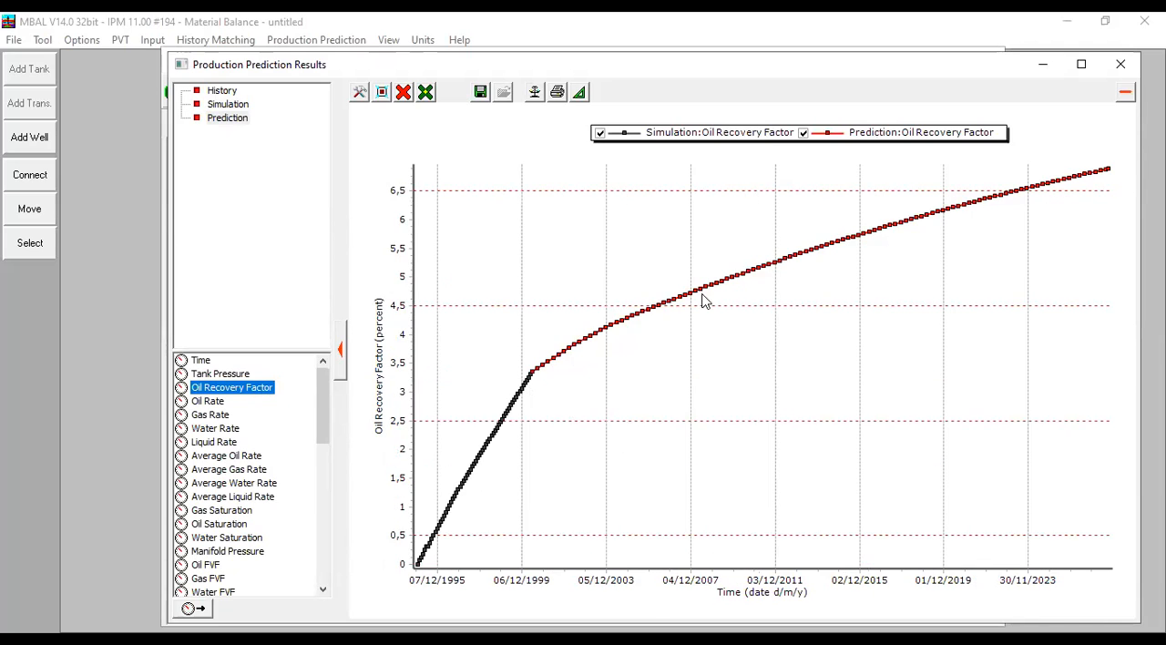
{"action": "mouse_move", "coordinate": [1109, 174]}
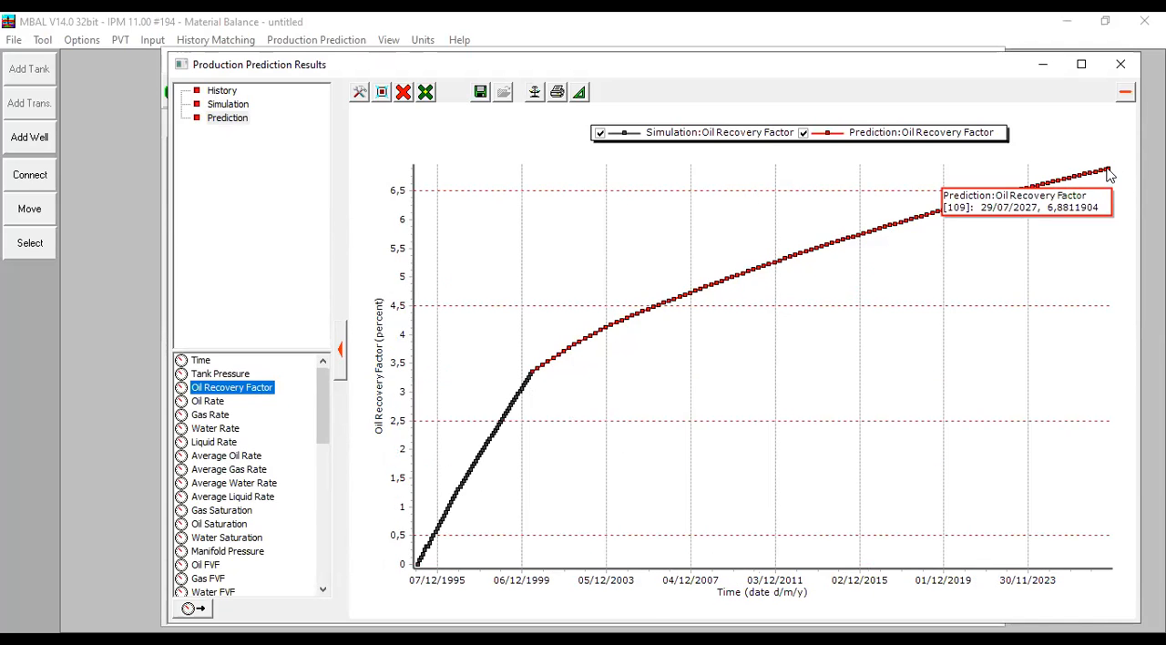
{"action": "left_click", "coordinate": [405, 92]}
{"action": "left_click", "coordinate": [443, 146]}
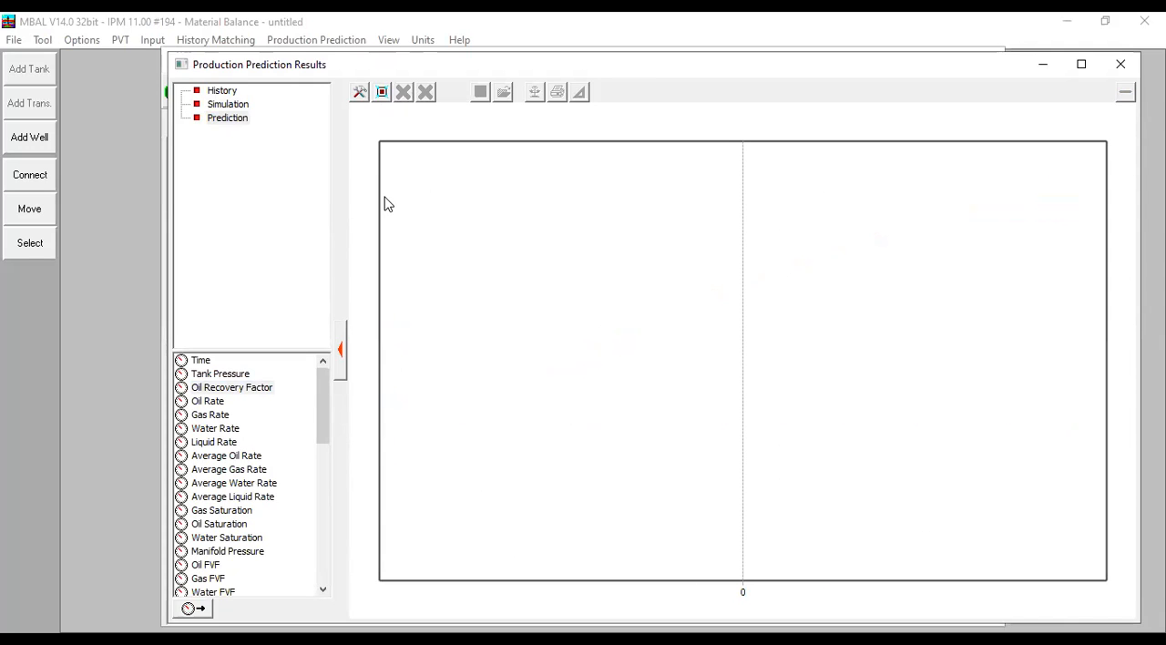
- Plot the Oil Water Contact of the Simulation and Prediction streams, inspect its late-time depth and clear the plot
{"action": "left_click", "coordinate": [222, 91]}
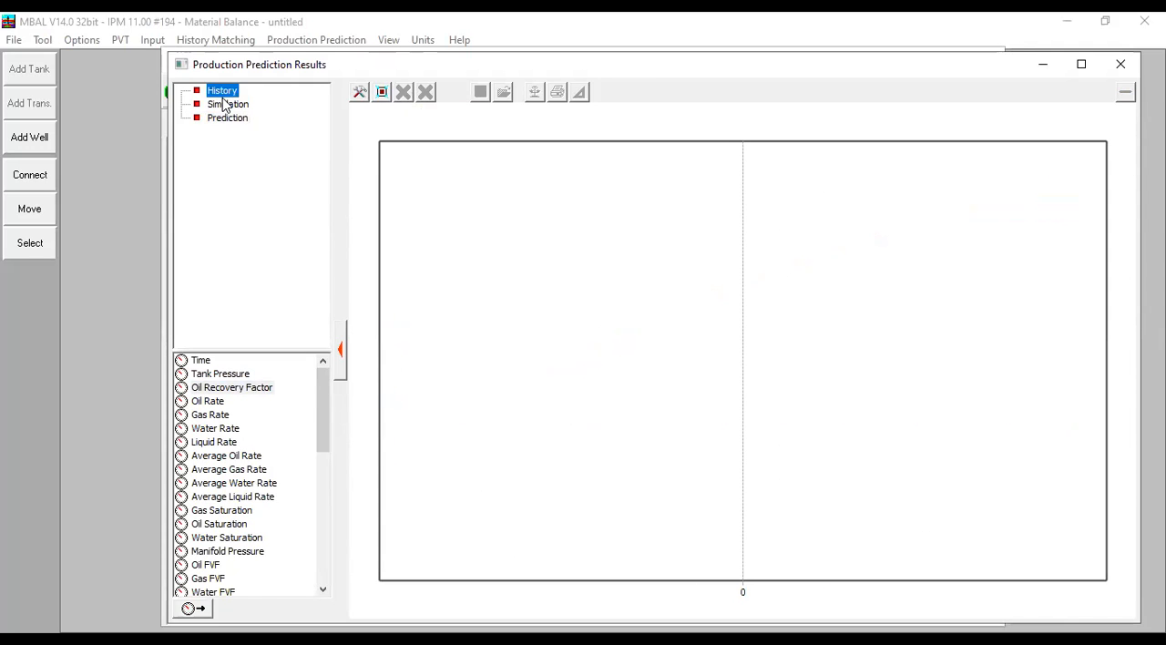
{"action": "left_click", "coordinate": [227, 104]}
{"action": "scroll", "coordinate": [219, 510], "scroll_direction": "down", "scroll_amount": 10}
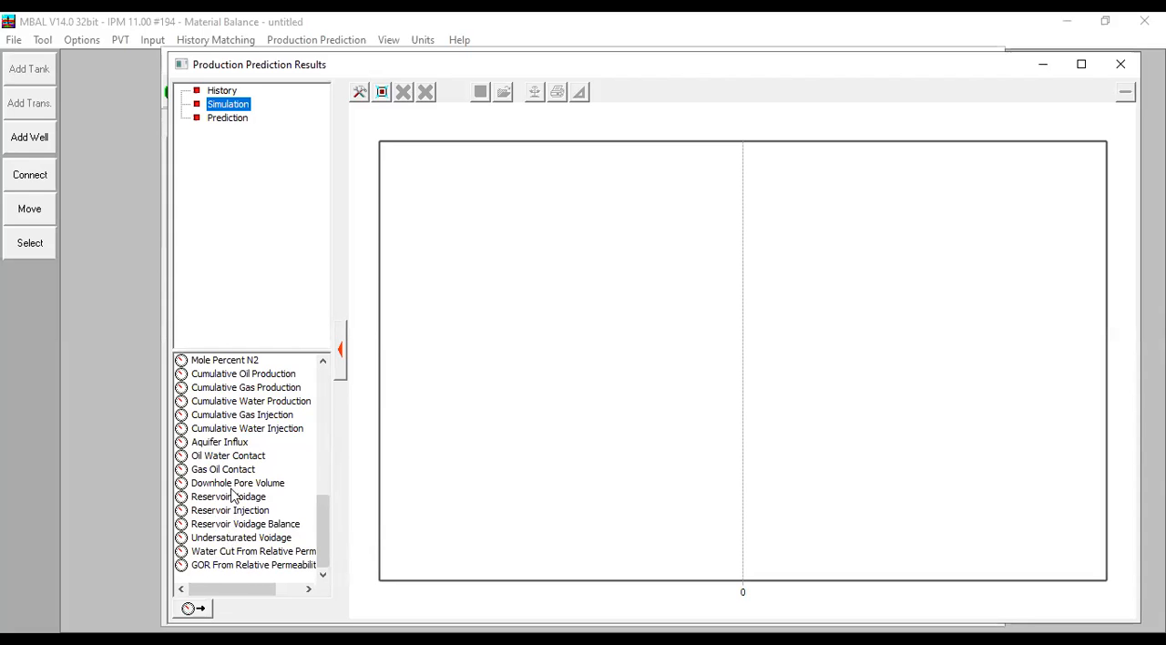
{"action": "left_click", "coordinate": [235, 458]}
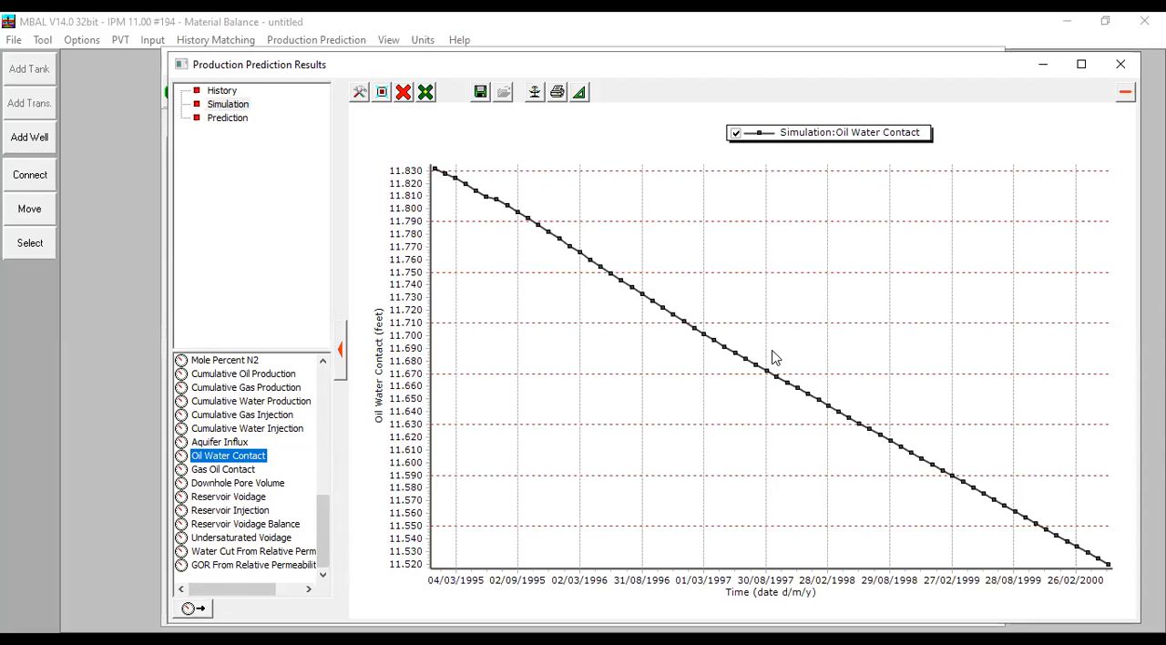
{"action": "left_click", "coordinate": [235, 119]}
{"action": "scroll", "coordinate": [253, 459], "scroll_direction": "down", "scroll_amount": 4}
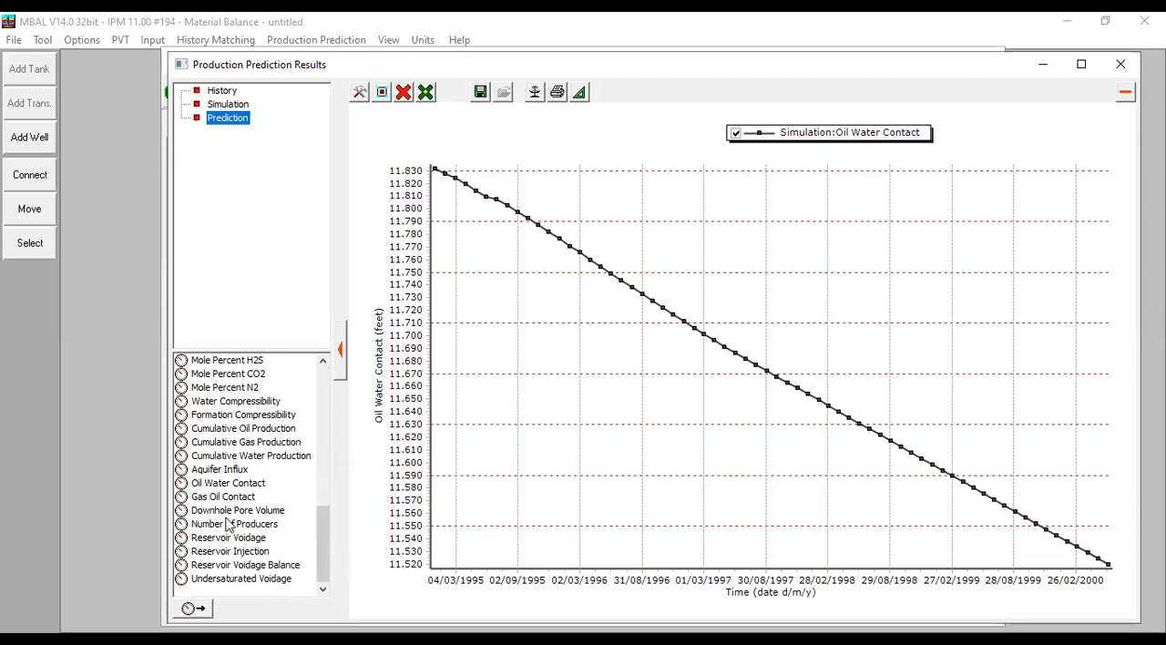
{"action": "left_click", "coordinate": [224, 484]}
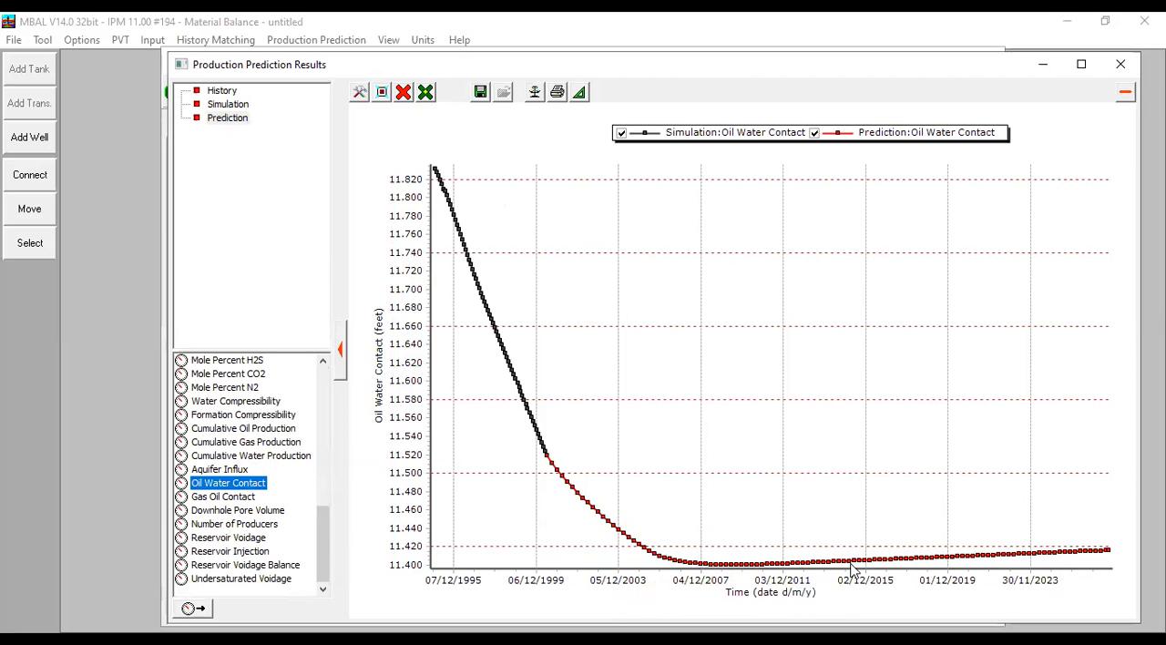
{"action": "mouse_move", "coordinate": [1092, 551]}
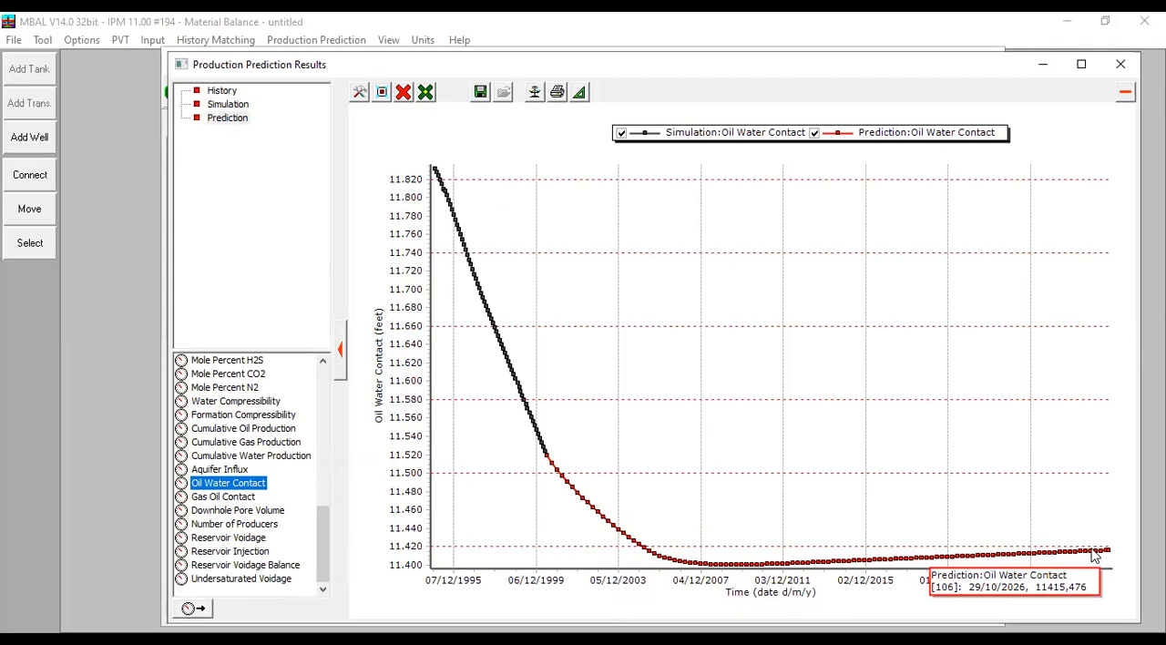
{"action": "left_click", "coordinate": [402, 92]}
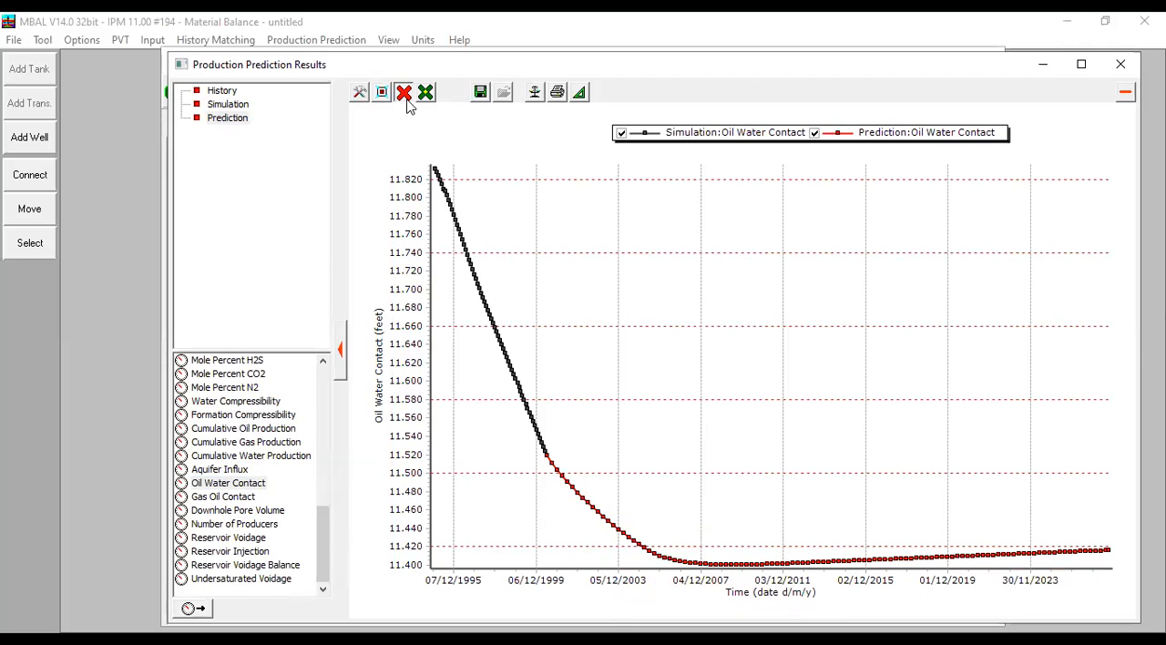
{"action": "left_click", "coordinate": [447, 157]}
- Compare the simulated Average Oil Rate with the predicted Oil Rate on one plot, and close the plot and prediction results
{"action": "left_click", "coordinate": [232, 105]}
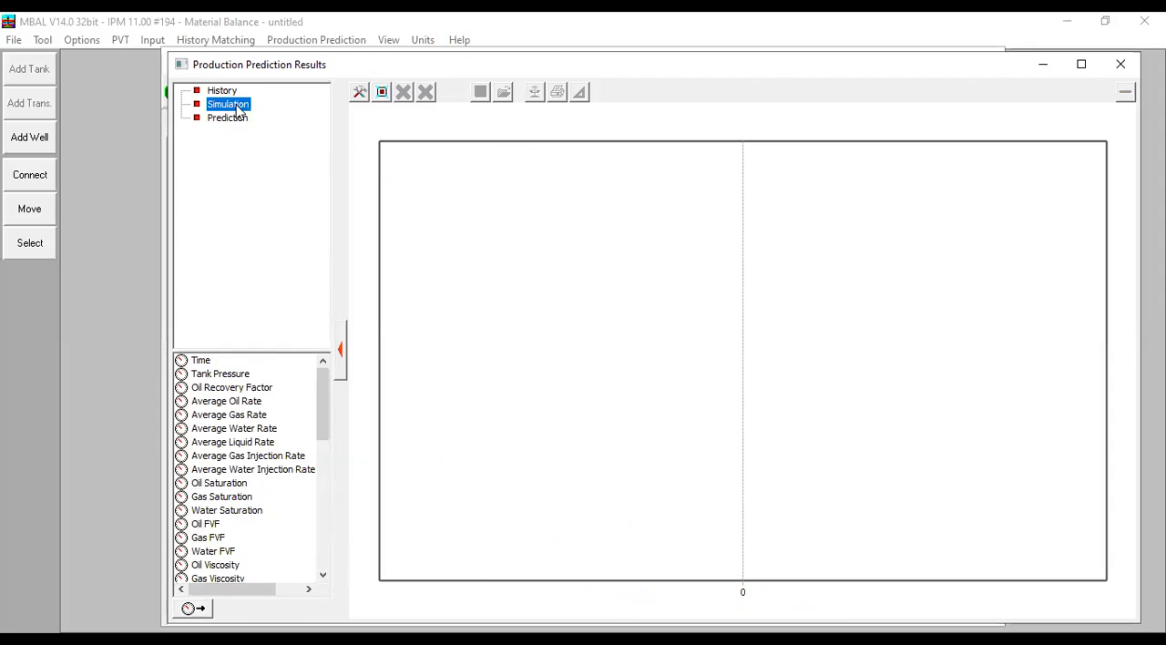
{"action": "left_click", "coordinate": [234, 405]}
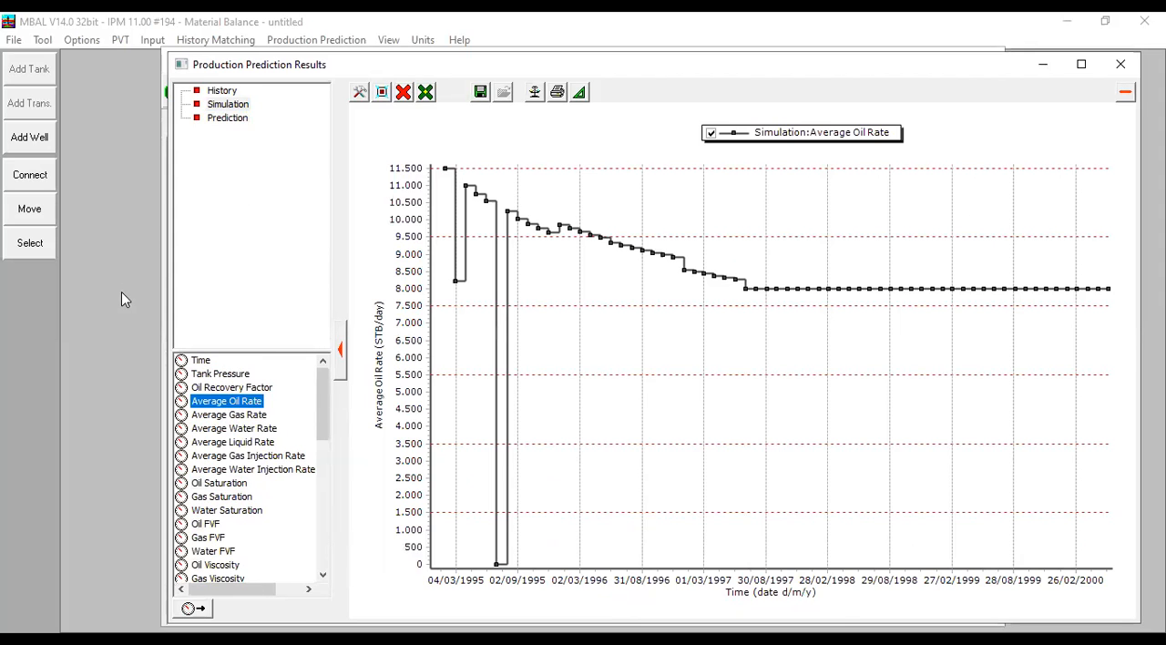
{"action": "left_click", "coordinate": [230, 119]}
{"action": "double_click", "coordinate": [218, 403]}
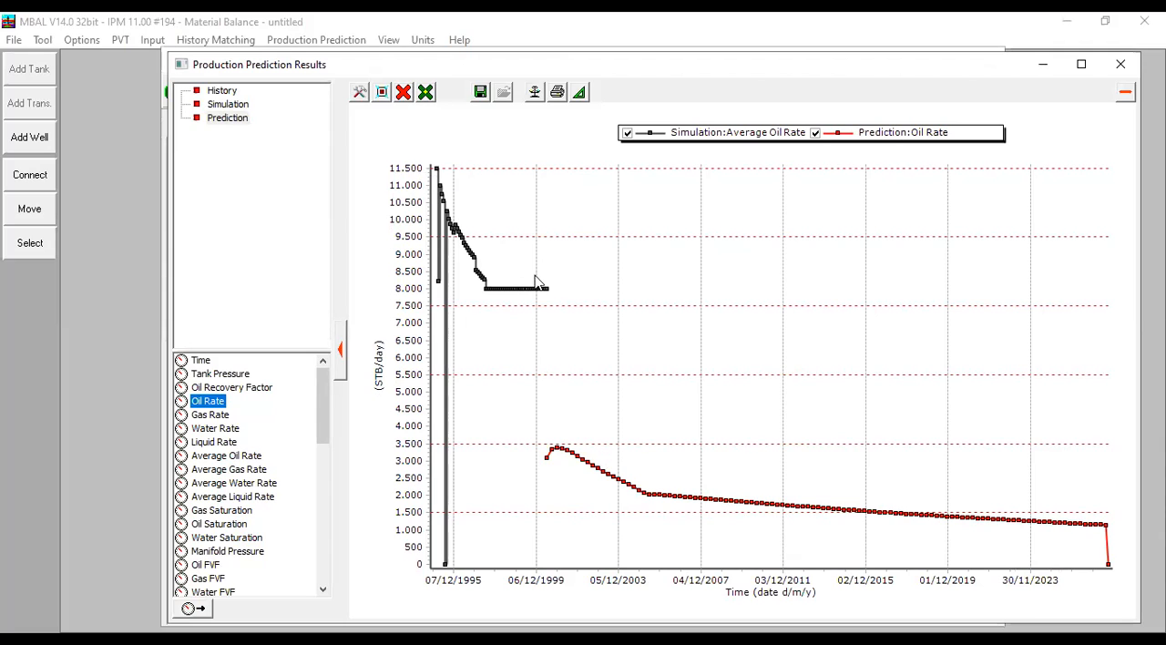
{"action": "mouse_move", "coordinate": [548, 296]}
{"action": "mouse_move", "coordinate": [547, 465]}
{"action": "left_click", "coordinate": [1120, 64]}
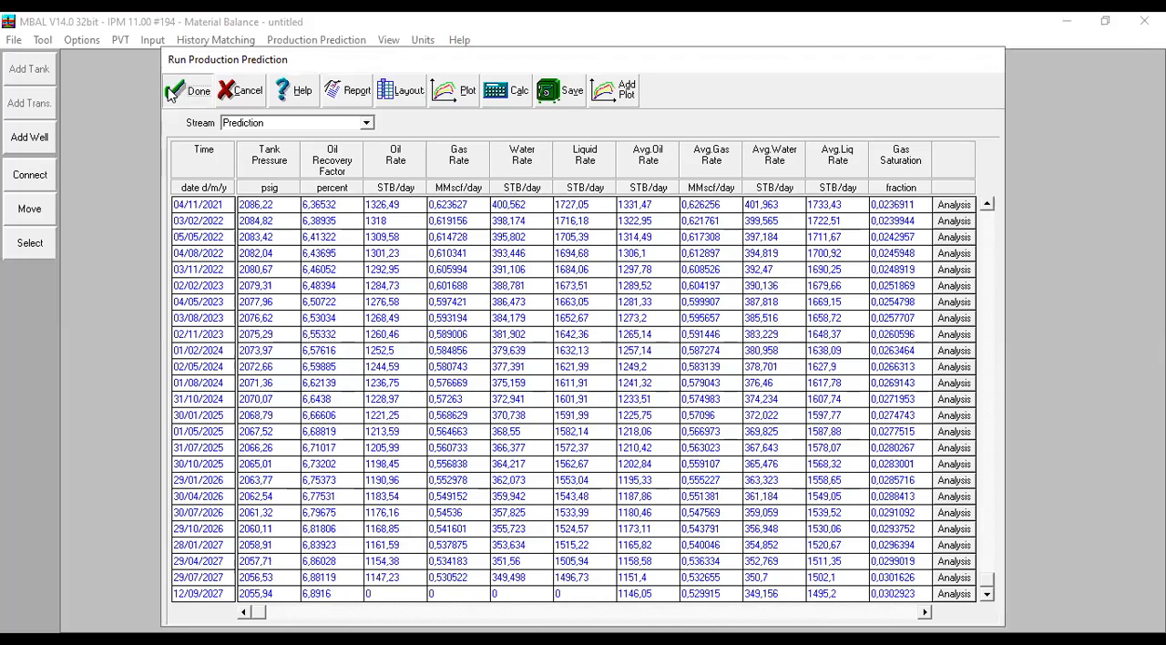
{"action": "left_click", "coordinate": [181, 99]}
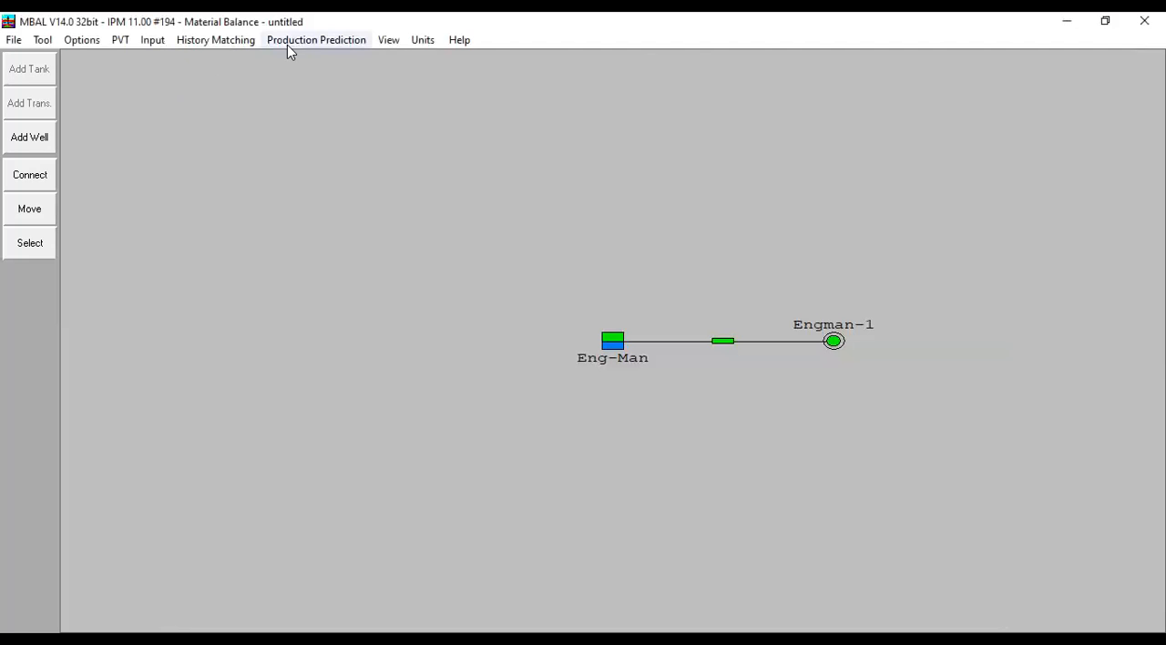
- Set the number of wells in the Engman-1 well schedule entry to 100 and accept the schedule
{"action": "left_click", "coordinate": [310, 40]}
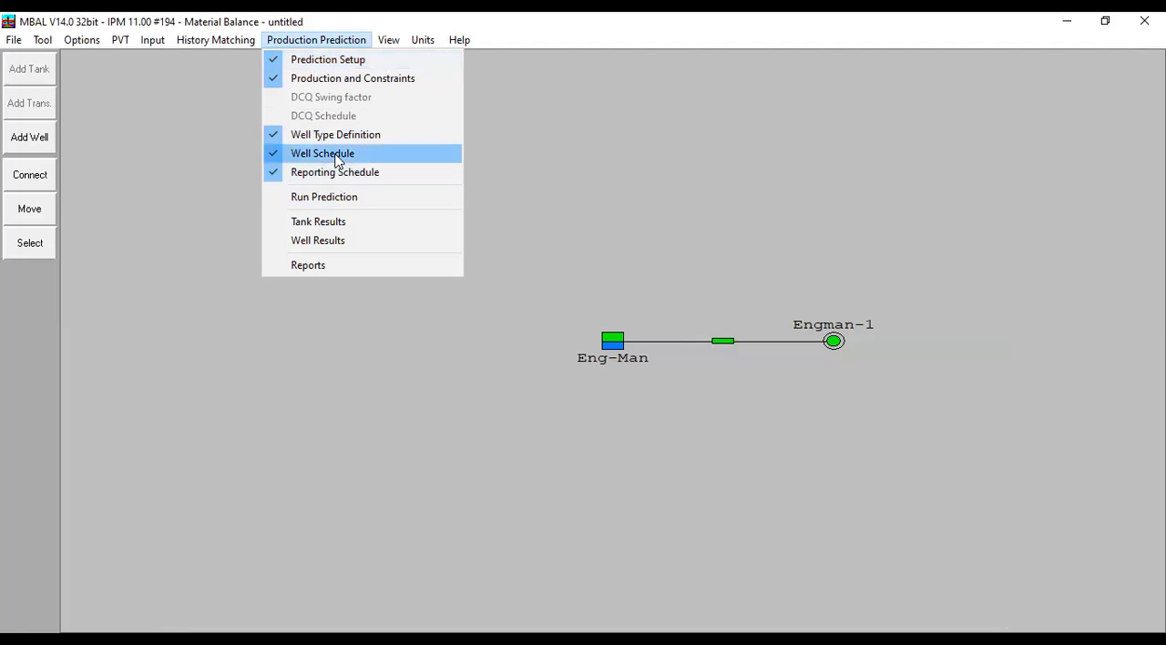
{"action": "key", "text": "Return"}
{"action": "left_click", "coordinate": [596, 290]}
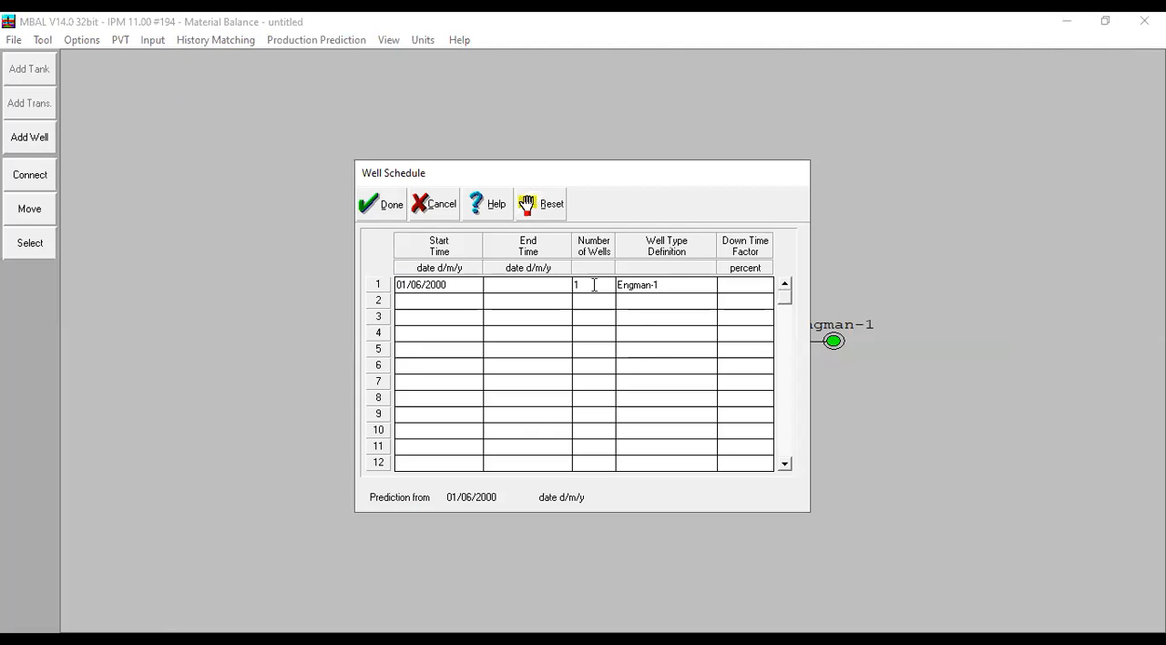
{"action": "key", "text": "BackSpace"}
{"action": "type", "text": "00"}
{"action": "left_click_drag", "start_coordinate": [589, 286], "coordinate": [529, 291]}
{"action": "left_click", "coordinate": [391, 211]}
- Rerun the production prediction calculation, check the recalculated results table and accept it
{"action": "left_click", "coordinate": [330, 43]}
{"action": "left_click", "coordinate": [350, 202]}
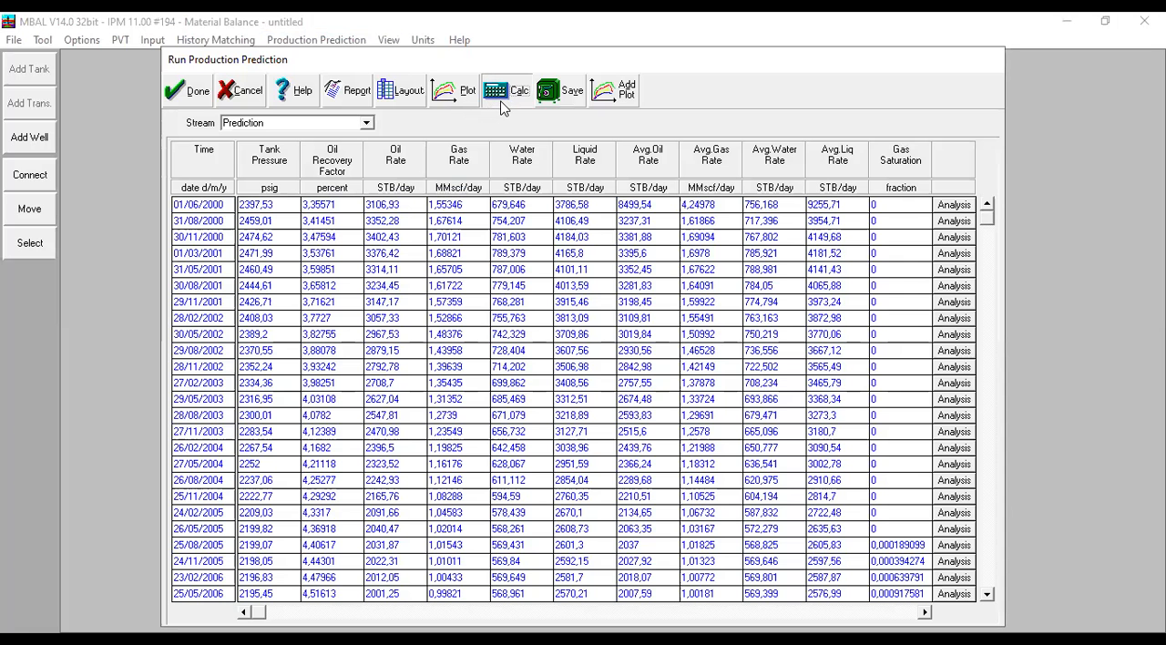
{"action": "left_click", "coordinate": [502, 103]}
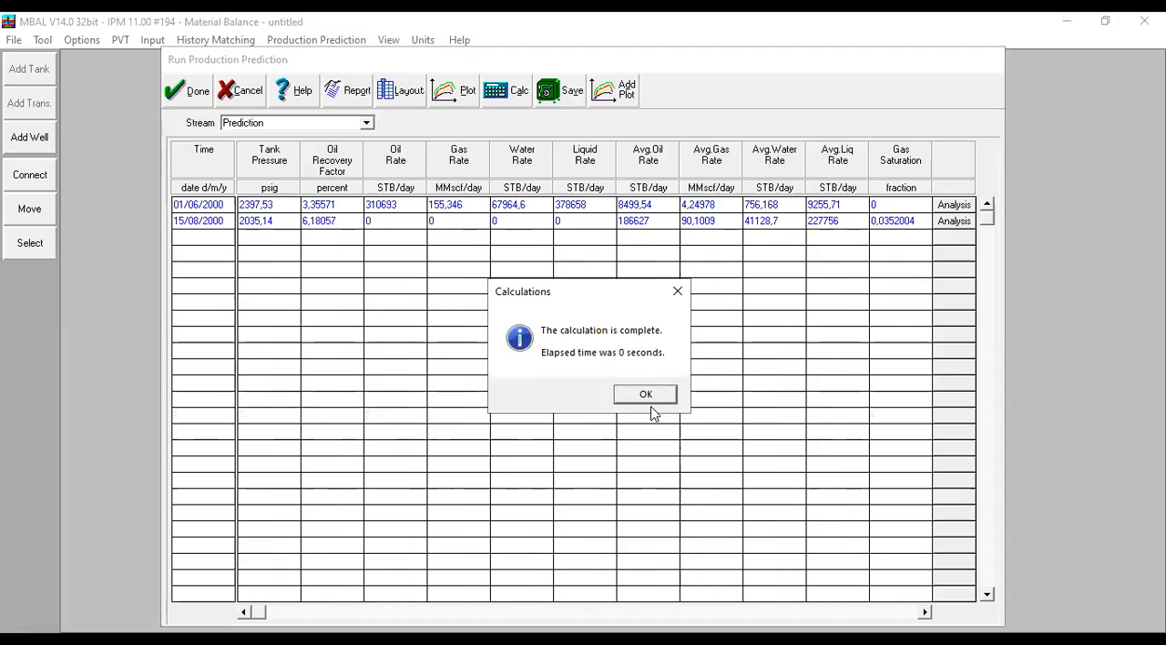
{"action": "left_click", "coordinate": [649, 394]}
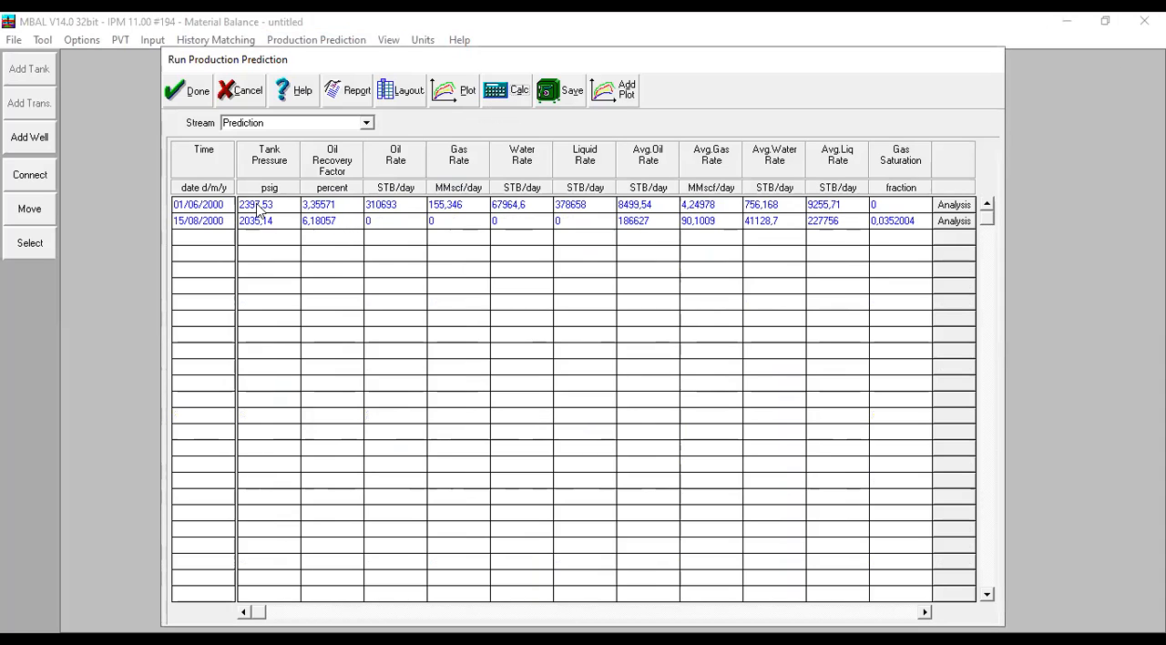
{"action": "left_click", "coordinate": [187, 91]}
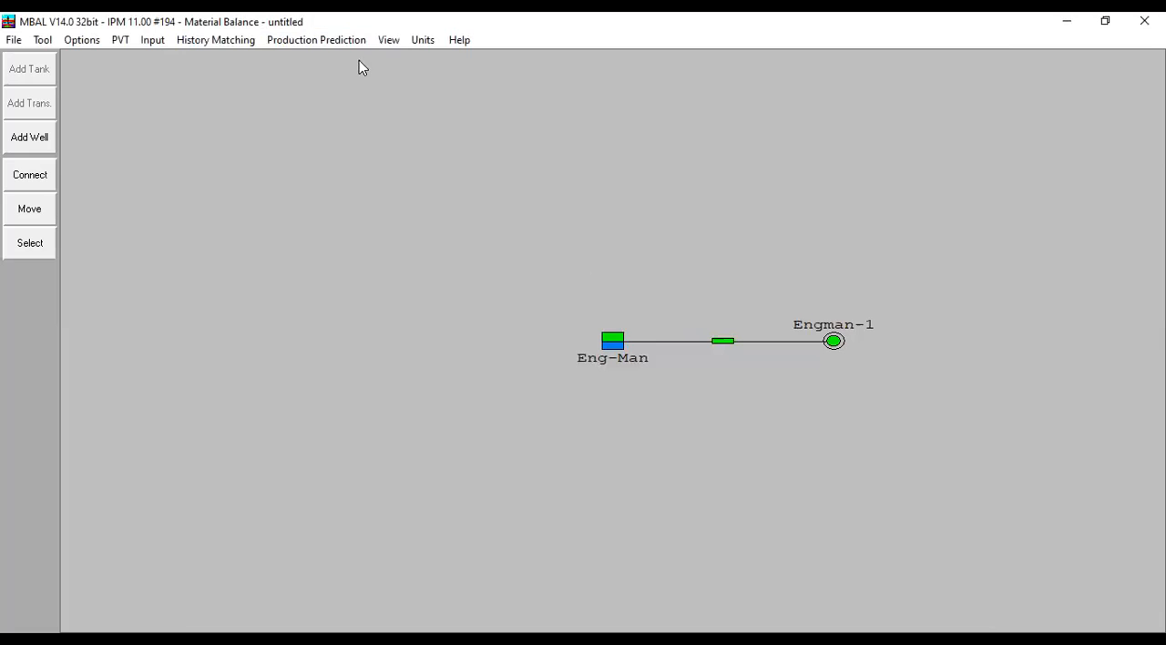
- Set the number of wells in the Engman-1 well schedule entry to 10 and accept the schedule
{"action": "left_click", "coordinate": [355, 41]}
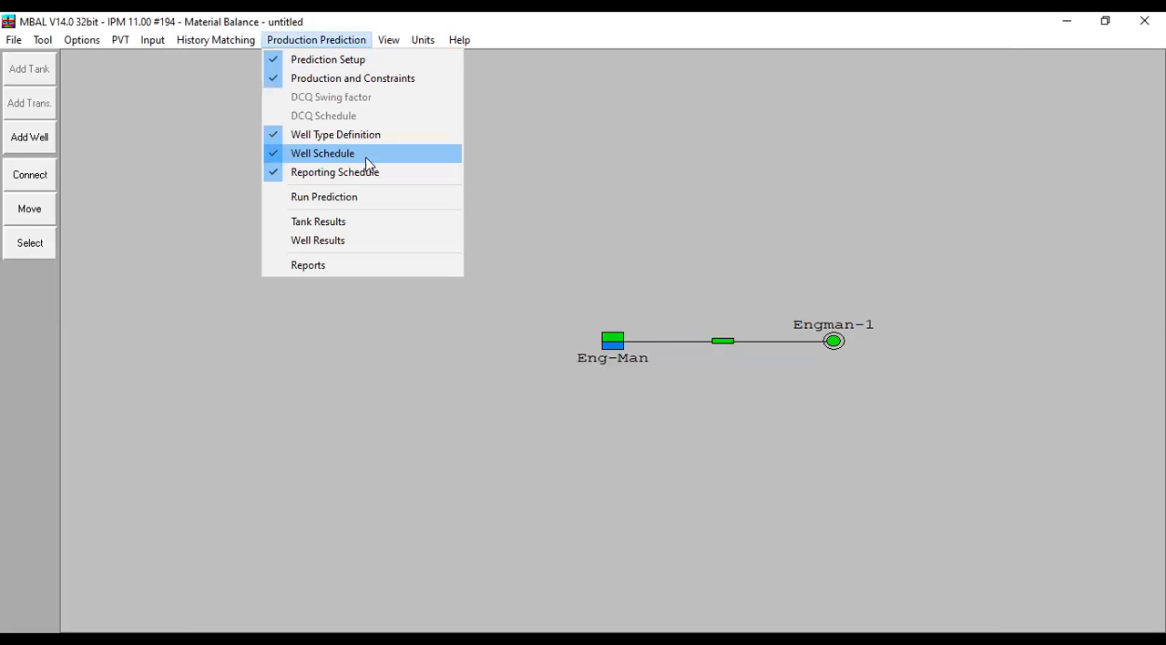
{"action": "left_click", "coordinate": [366, 156]}
{"action": "left_click", "coordinate": [597, 285]}
{"action": "key", "text": "BackSpace"}
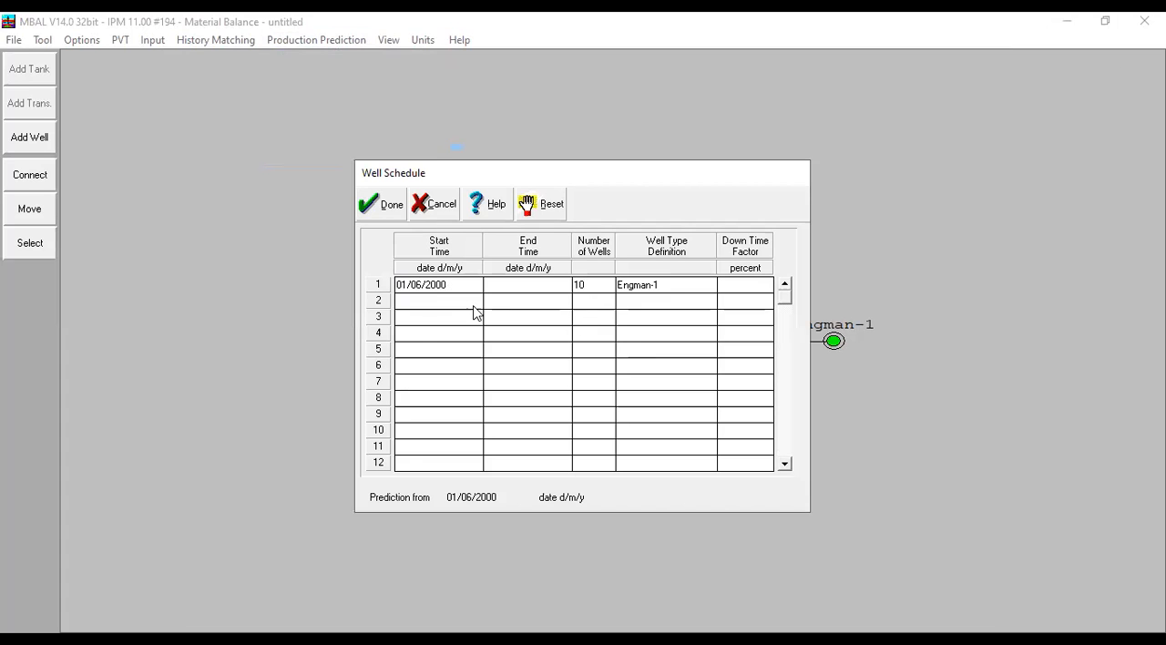
{"action": "left_click", "coordinate": [391, 205]}
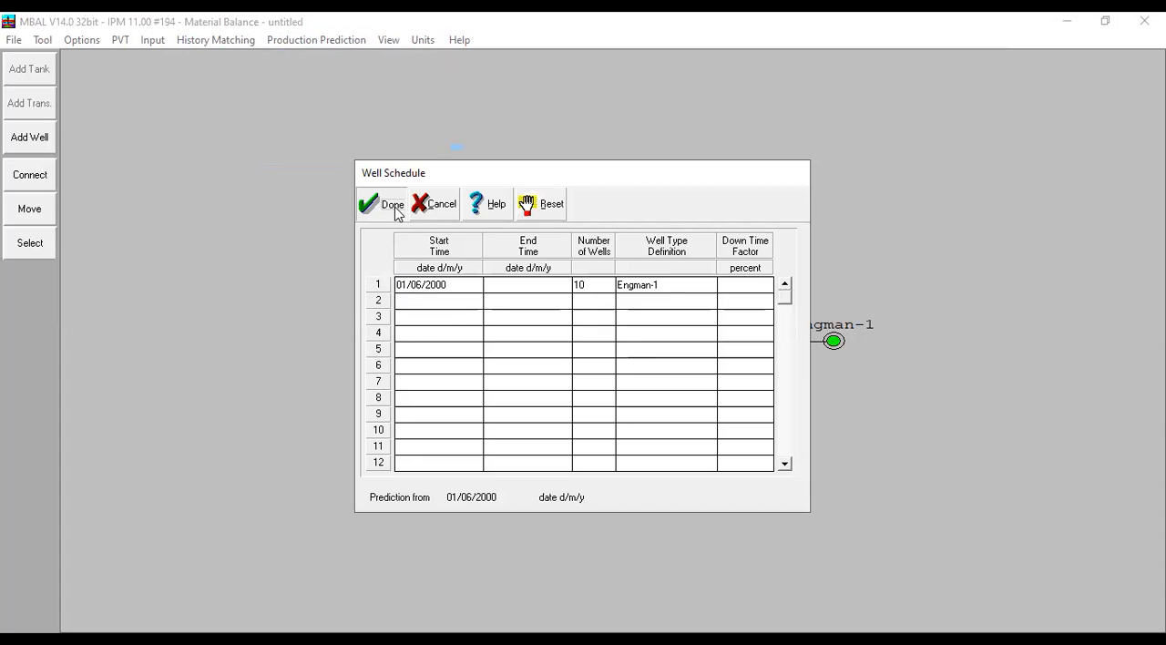
- Run the production prediction calculation for the 10-well schedule and dismiss the completion message
{"action": "left_click", "coordinate": [343, 41]}
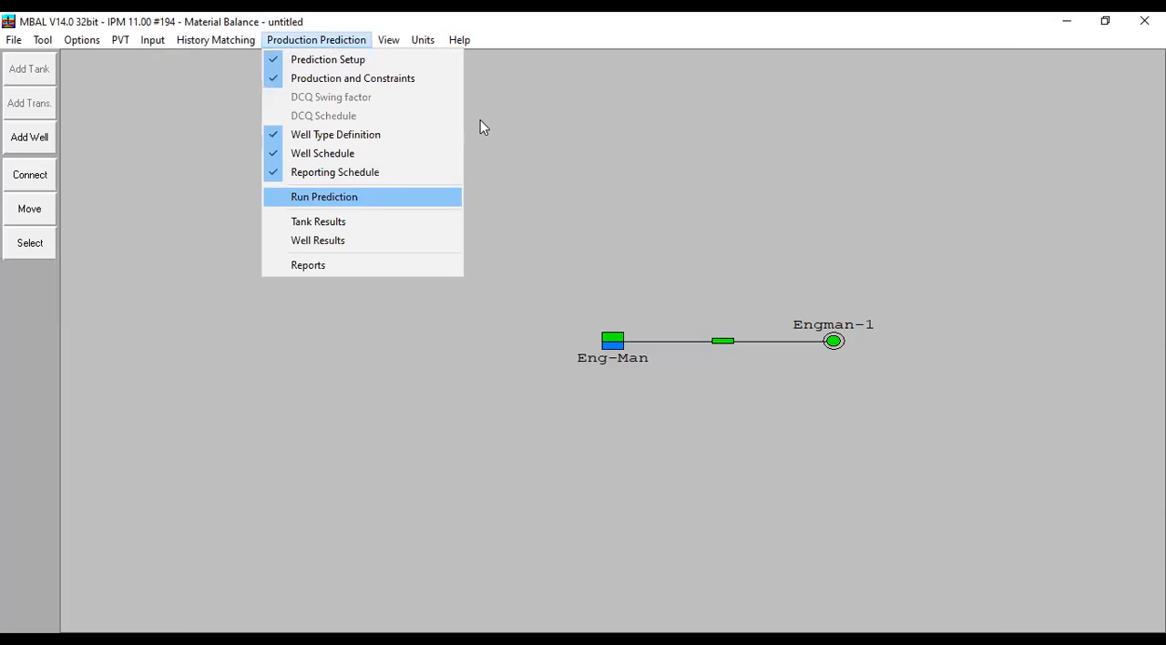
{"action": "key", "text": "Return"}
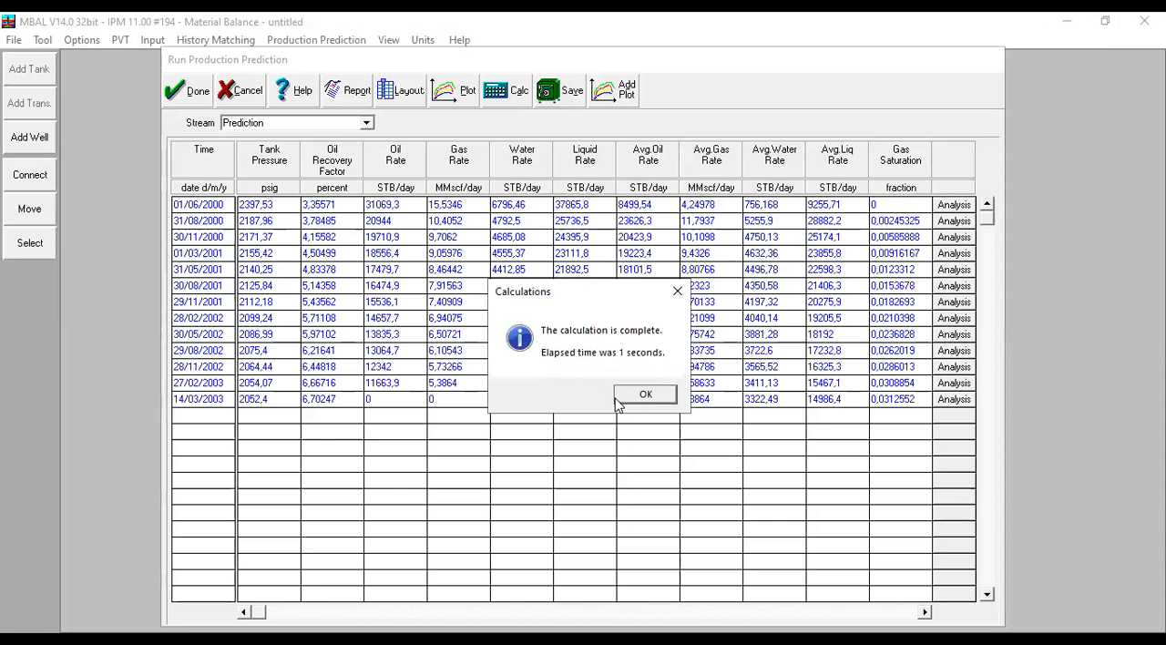
{"action": "left_click", "coordinate": [647, 394]}
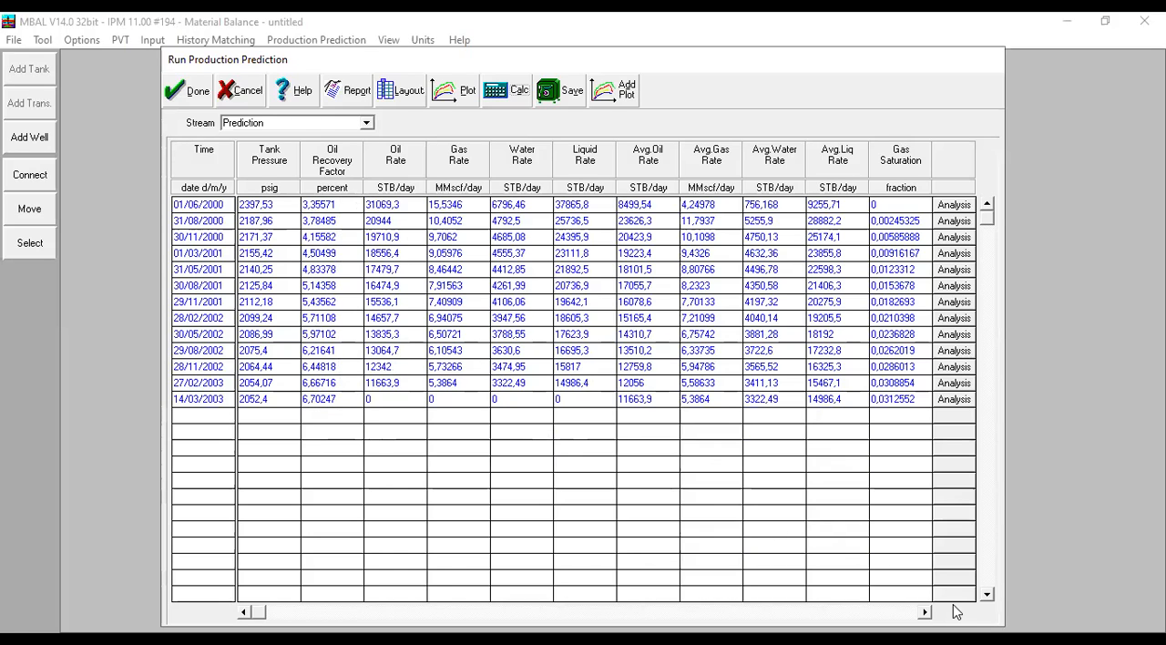
- Examine the Prediction stream table across its rate, saturation, FVF, viscosity, water cut and GOR columns, and return to the first columns
{"action": "left_click", "coordinate": [925, 613]}
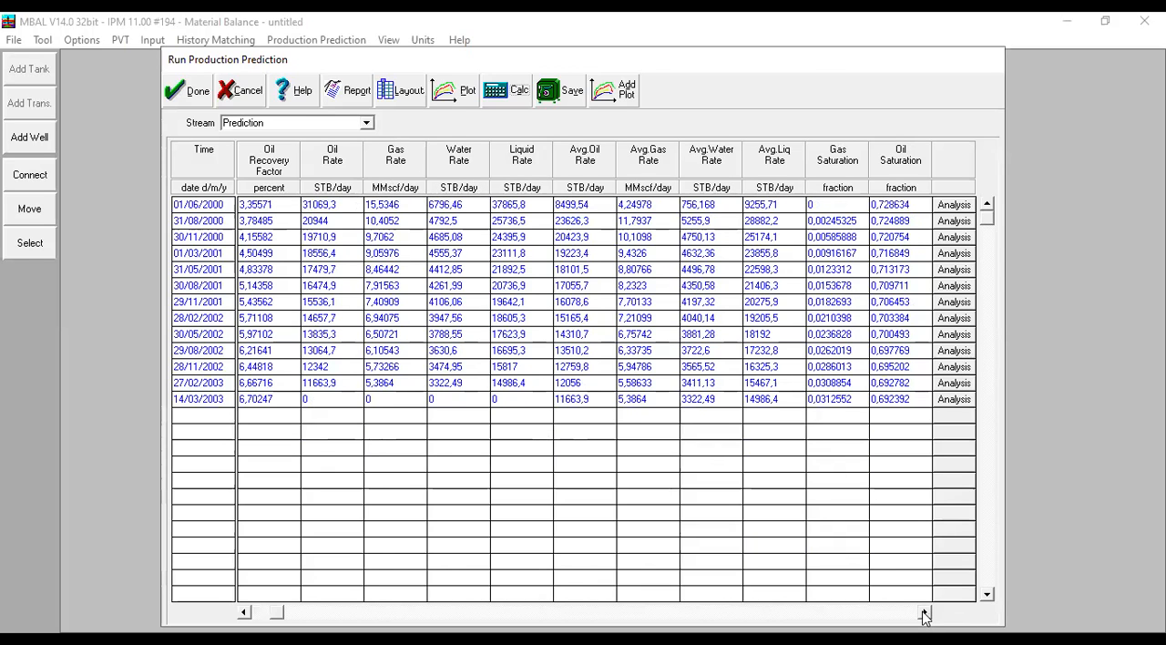
{"action": "left_click", "coordinate": [925, 613]}
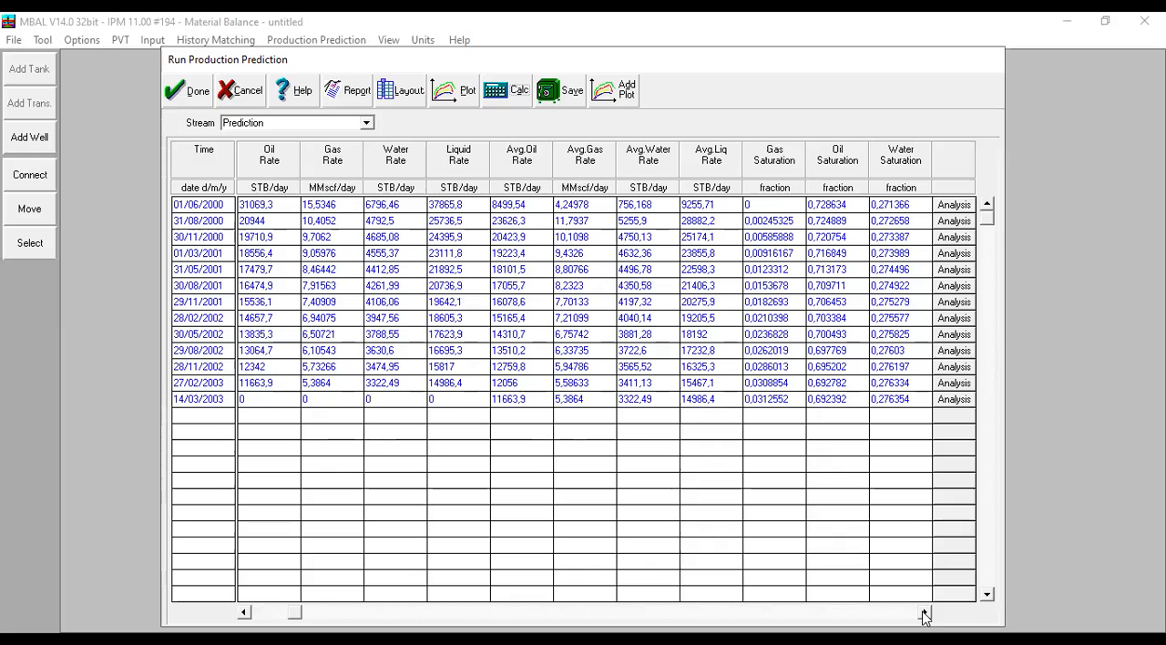
{"action": "left_click", "coordinate": [925, 613]}
{"action": "left_click", "coordinate": [925, 613]}
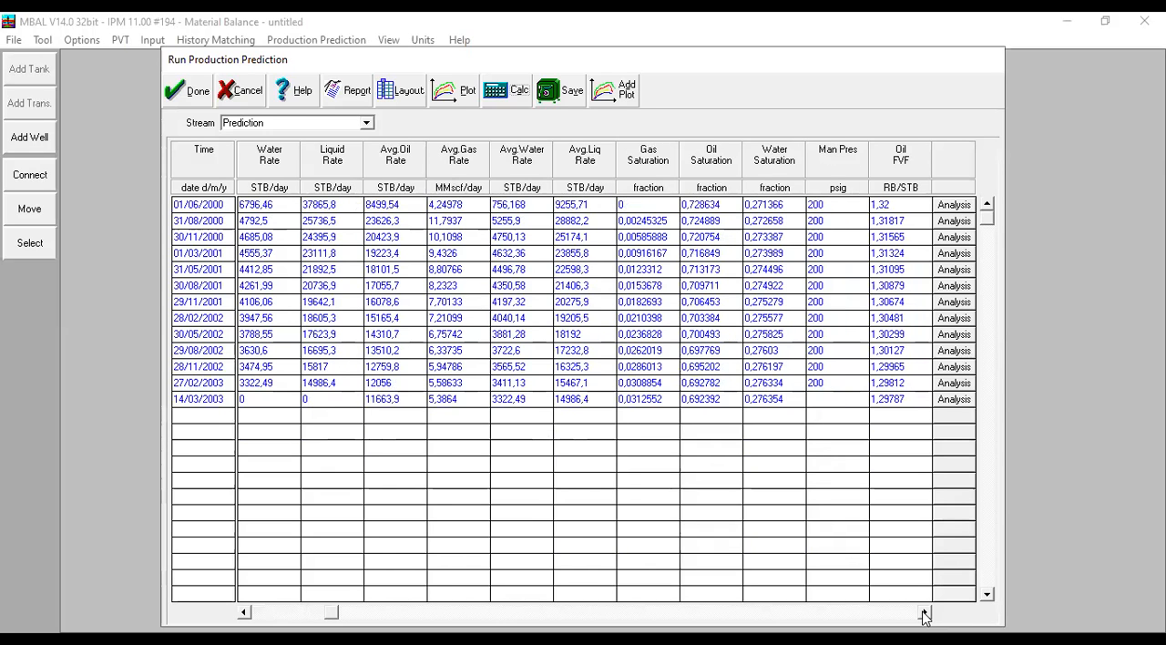
{"action": "left_click", "coordinate": [924, 613]}
{"action": "left_click", "coordinate": [925, 613]}
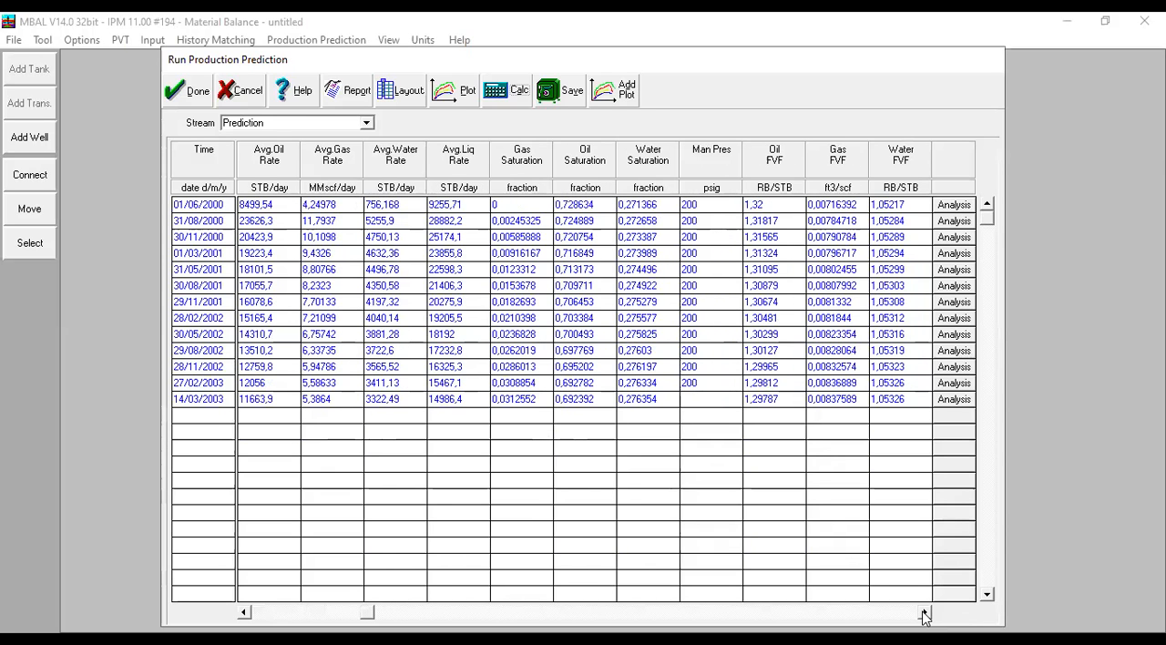
{"action": "left_click", "coordinate": [924, 613]}
{"action": "left_click", "coordinate": [924, 613]}
{"action": "left_click", "coordinate": [925, 613]}
{"action": "left_click", "coordinate": [925, 613]}
{"action": "left_click", "coordinate": [924, 613]}
{"action": "left_click", "coordinate": [925, 613]}
{"action": "left_click", "coordinate": [925, 613]}
{"action": "left_click", "coordinate": [924, 613]}
{"action": "left_click", "coordinate": [925, 613]}
{"action": "left_click", "coordinate": [924, 613]}
{"action": "left_click", "coordinate": [924, 613]}
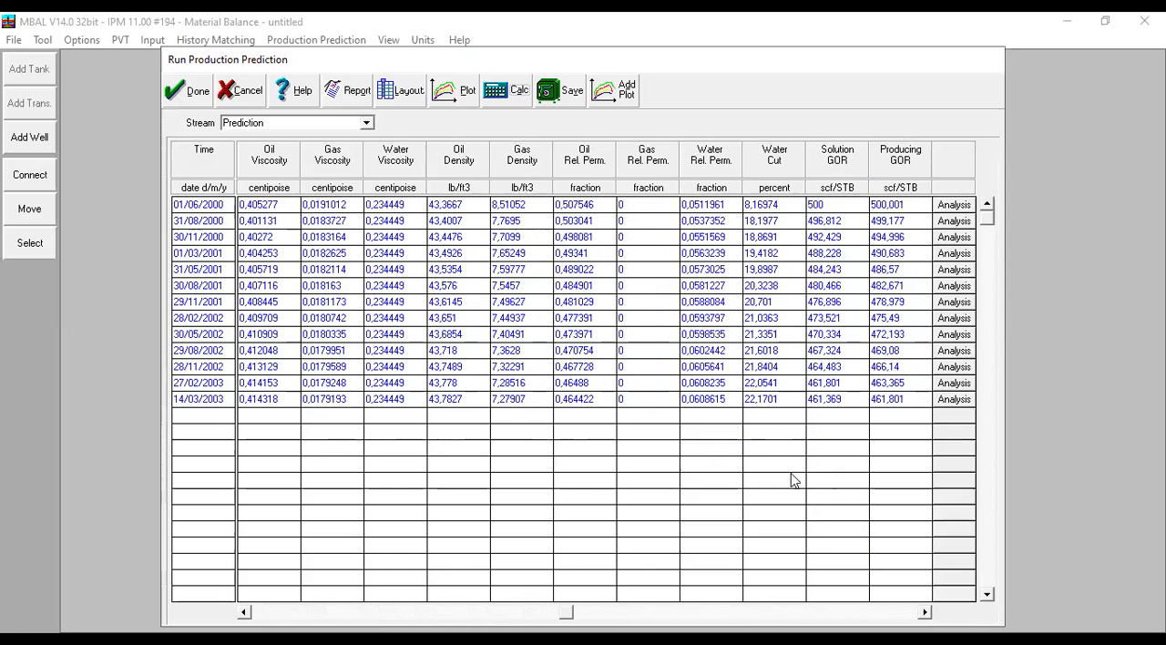
{"action": "left_click_drag", "start_coordinate": [565, 612], "coordinate": [246, 612]}
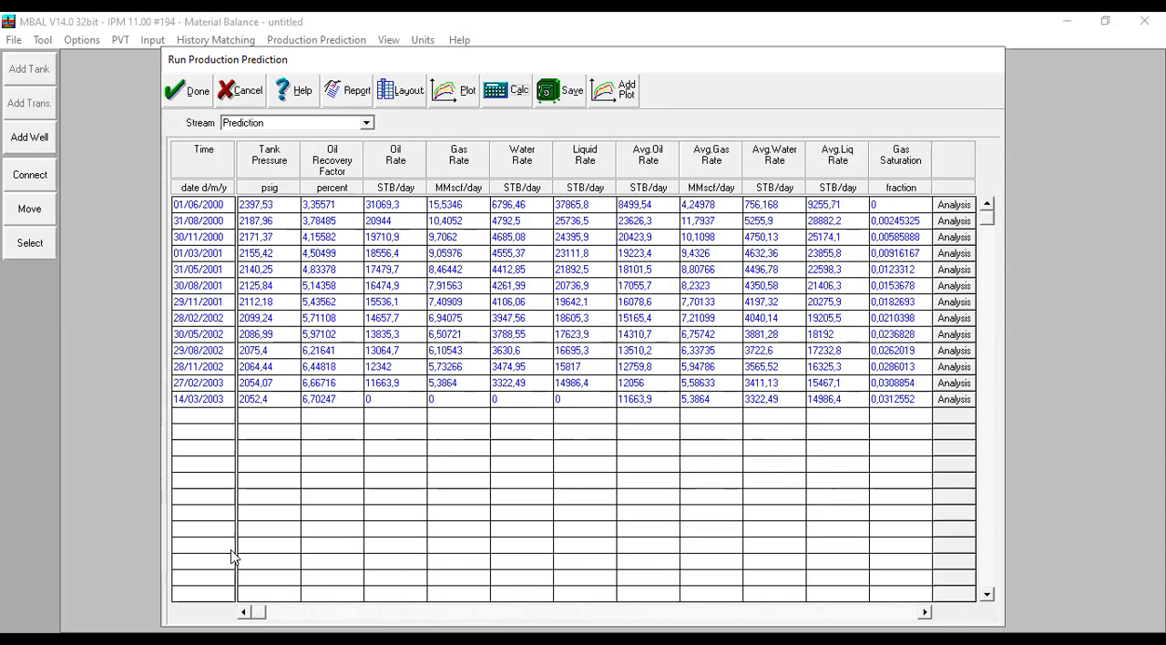
- Plot the predicted Oil Rate against the simulated Average Oil Rate for 10 wells, inspect its peak, and close the plot and results
{"action": "left_click", "coordinate": [456, 95]}
{"action": "mouse_move", "coordinate": [886, 184]}
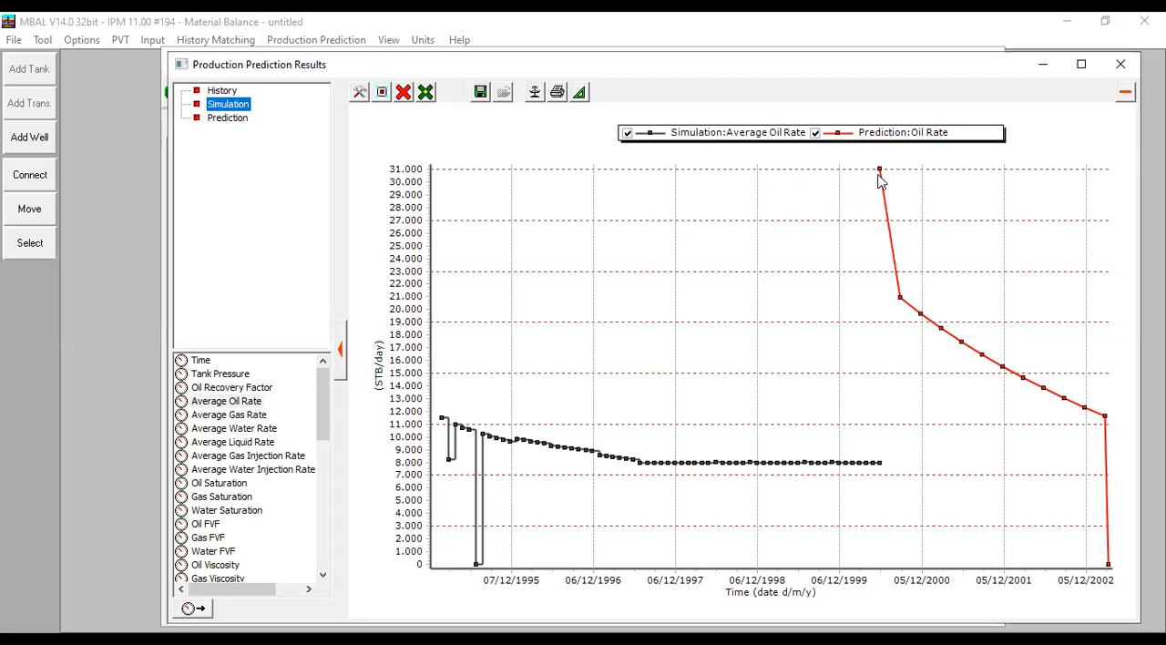
{"action": "left_click", "coordinate": [1120, 65]}
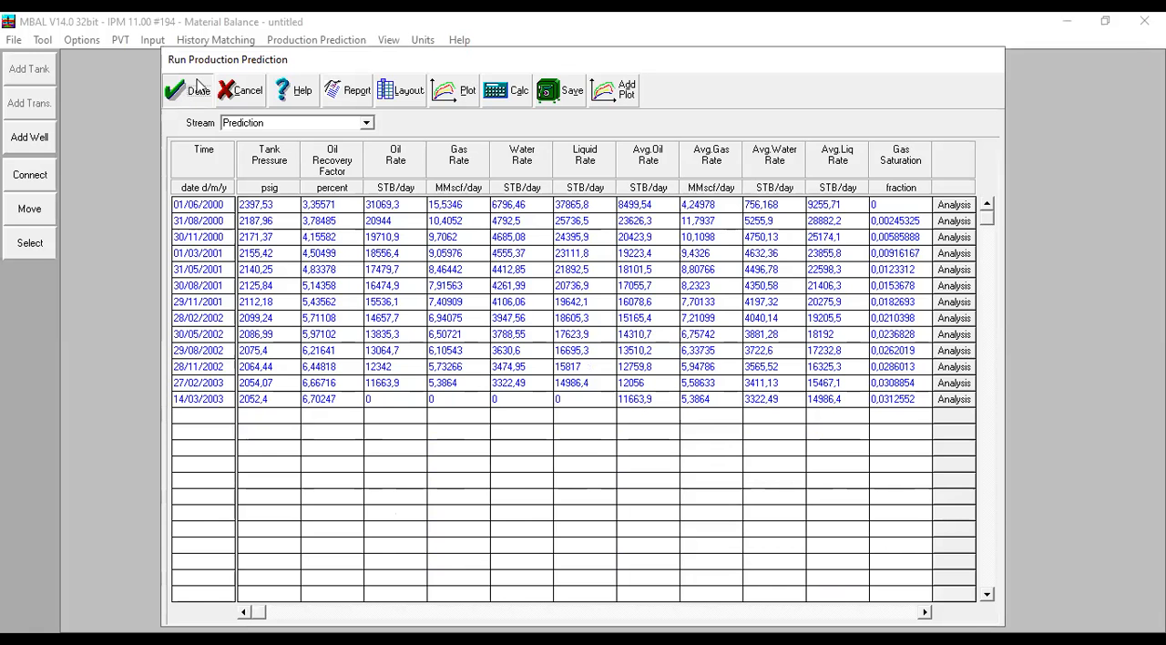
{"action": "left_click", "coordinate": [198, 87]}
- Set the number of wells in the Engman-1 well schedule entry to 3 and accept the schedule
{"action": "left_click", "coordinate": [316, 40]}
{"action": "left_click", "coordinate": [341, 152]}
{"action": "left_click_drag", "start_coordinate": [598, 287], "coordinate": [553, 284]}
{"action": "type", "text": "3"}
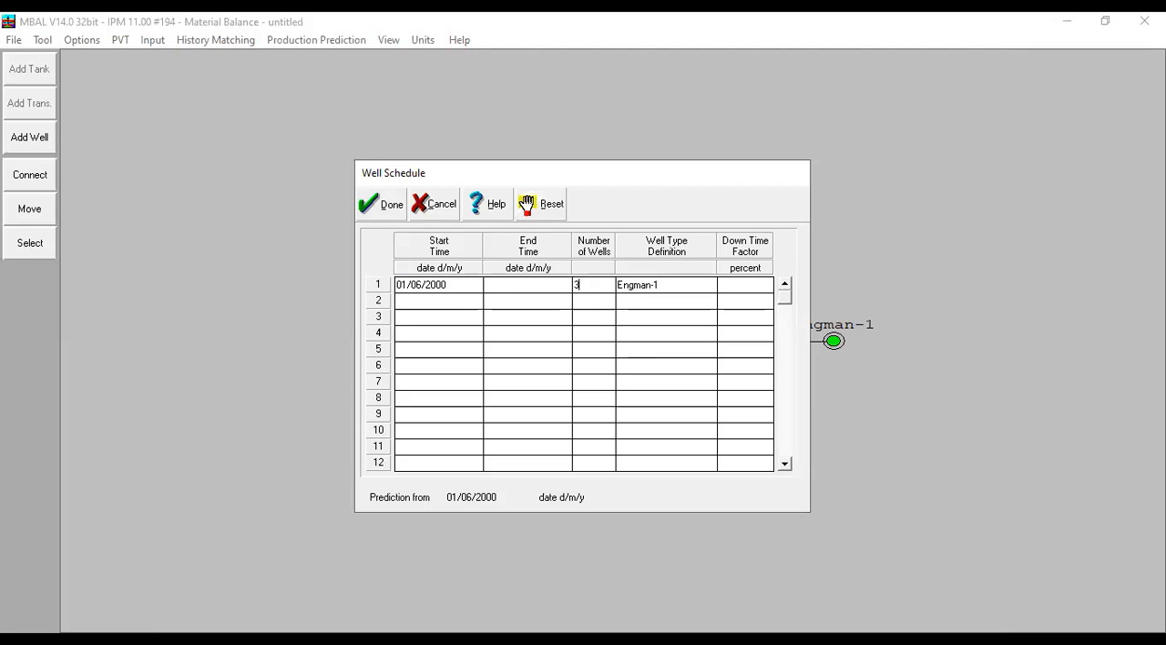
{"action": "left_click", "coordinate": [381, 204]}
- Run the production prediction calculation for the 3-well schedule and dismiss the completion message
{"action": "left_click", "coordinate": [323, 41]}
{"action": "left_click", "coordinate": [379, 199]}
{"action": "left_click", "coordinate": [501, 92]}
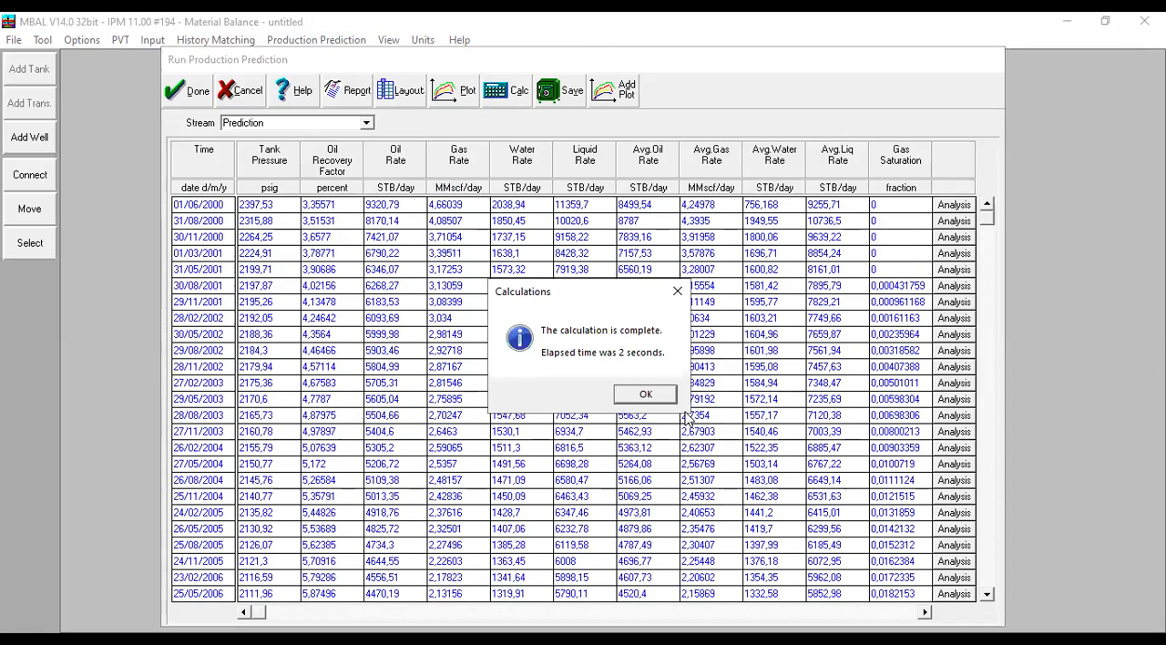
{"action": "left_click", "coordinate": [646, 395]}
- Check the final rows of the 3-well prediction and its oil rate plot against the simulation, and close the plot
{"action": "scroll", "coordinate": [983, 417], "scroll_direction": "down", "scroll_amount": 5}
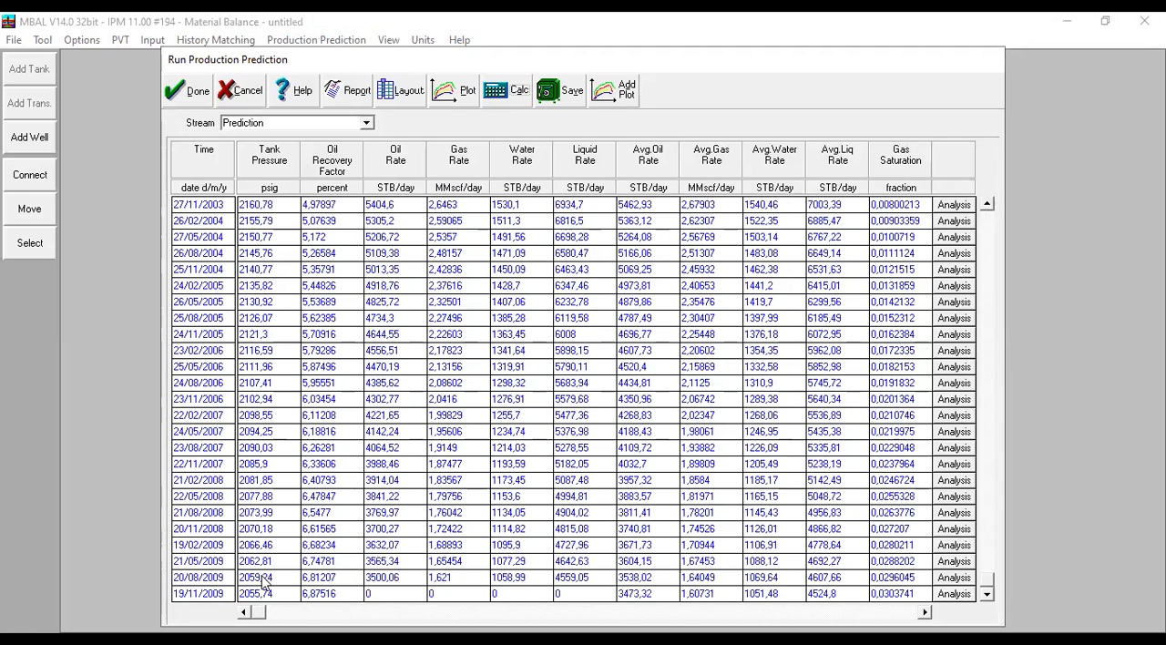
{"action": "left_click", "coordinate": [451, 94]}
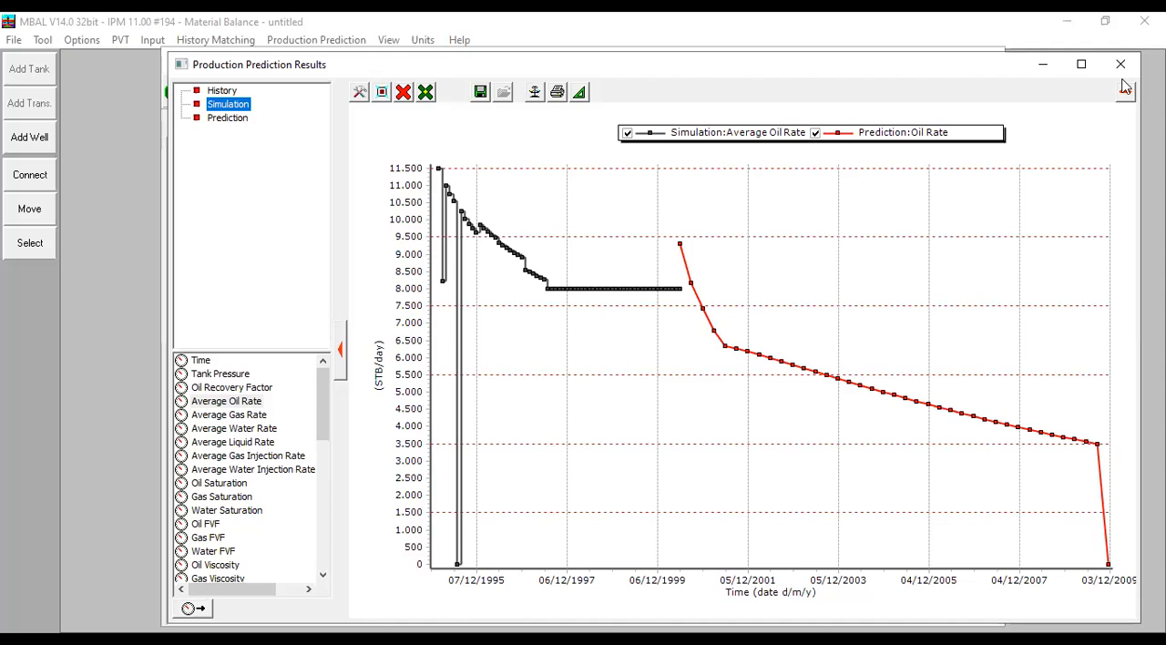
{"action": "key", "text": "Escape"}
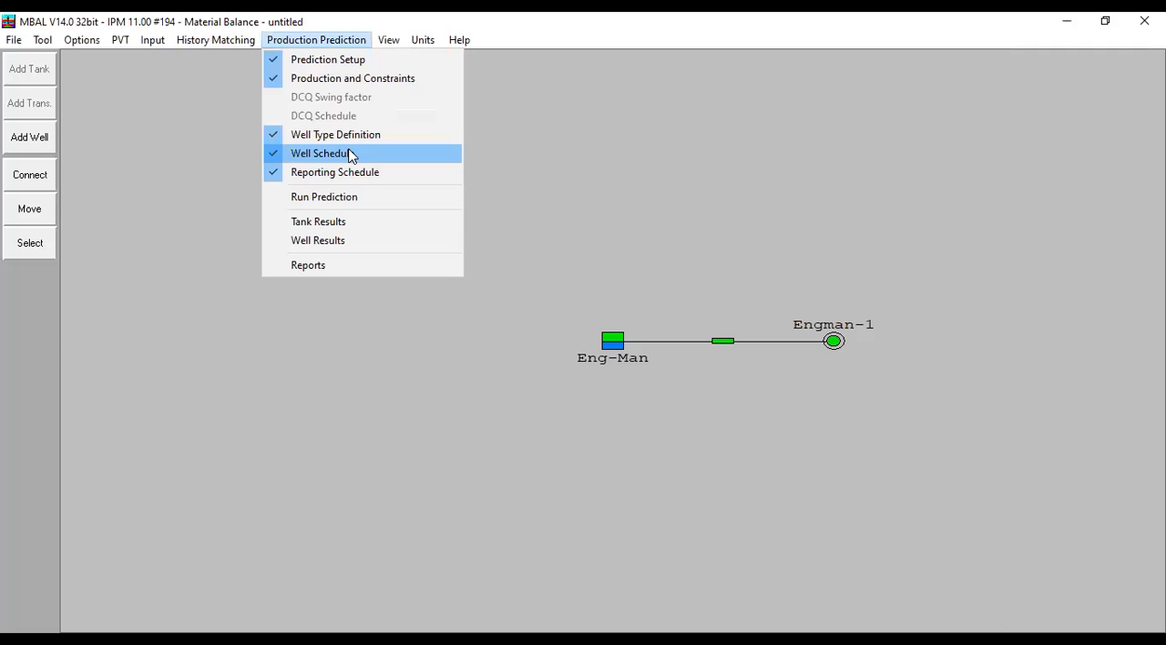
- Reopen the well schedule and set the number of wells starting 01/06/2000 to 2
{"action": "left_click", "coordinate": [351, 153]}
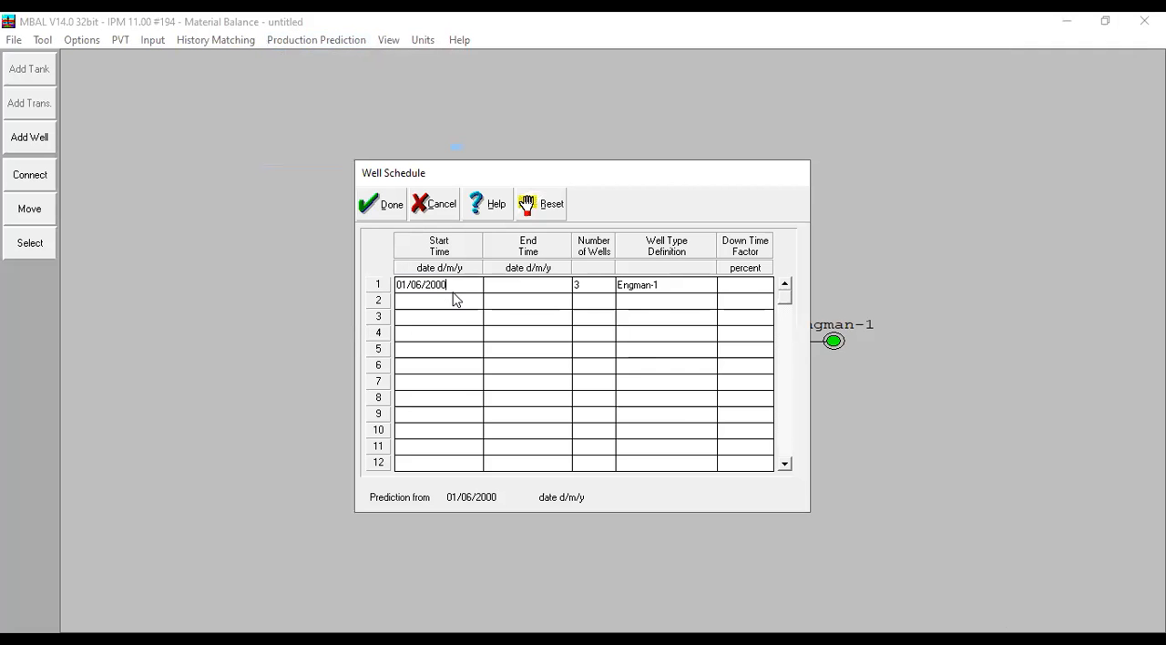
{"action": "left_click", "coordinate": [575, 290]}
{"action": "type", "text": "2"}
- Add a second well schedule entry starting 01/07/2000 with 2 wells of type Engman-1
{"action": "left_click", "coordinate": [452, 290]}
{"action": "key", "text": "ctrl+c"}
{"action": "left_click", "coordinate": [416, 303]}
{"action": "key", "text": "ctrl+v"}
{"action": "type", "text": "7"}
{"action": "left_click", "coordinate": [585, 307]}
{"action": "type", "text": "2"}
{"action": "left_click", "coordinate": [659, 303]}
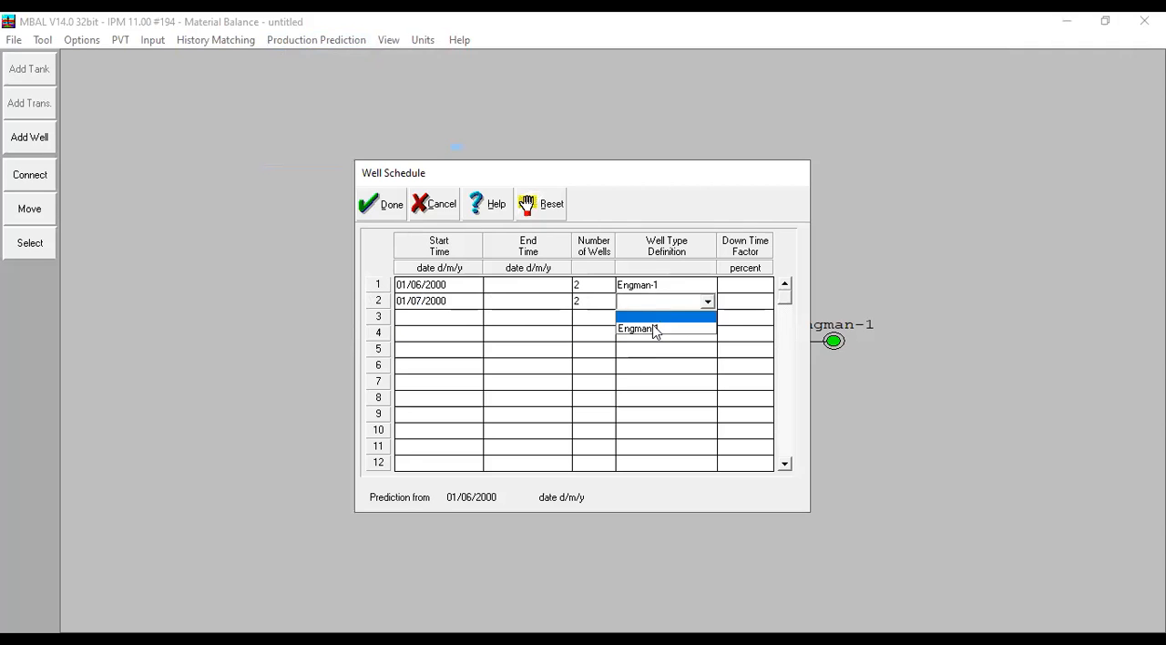
{"action": "left_click", "coordinate": [653, 331]}
- Add a third well schedule entry starting 01/08/2000 with 1 well of type Engman-1, and accept the schedule
{"action": "left_click", "coordinate": [450, 305]}
{"action": "left_click", "coordinate": [422, 318]}
{"action": "key", "text": "ctrl+v"}
{"action": "left_click_drag", "start_coordinate": [422, 318], "coordinate": [416, 318]}
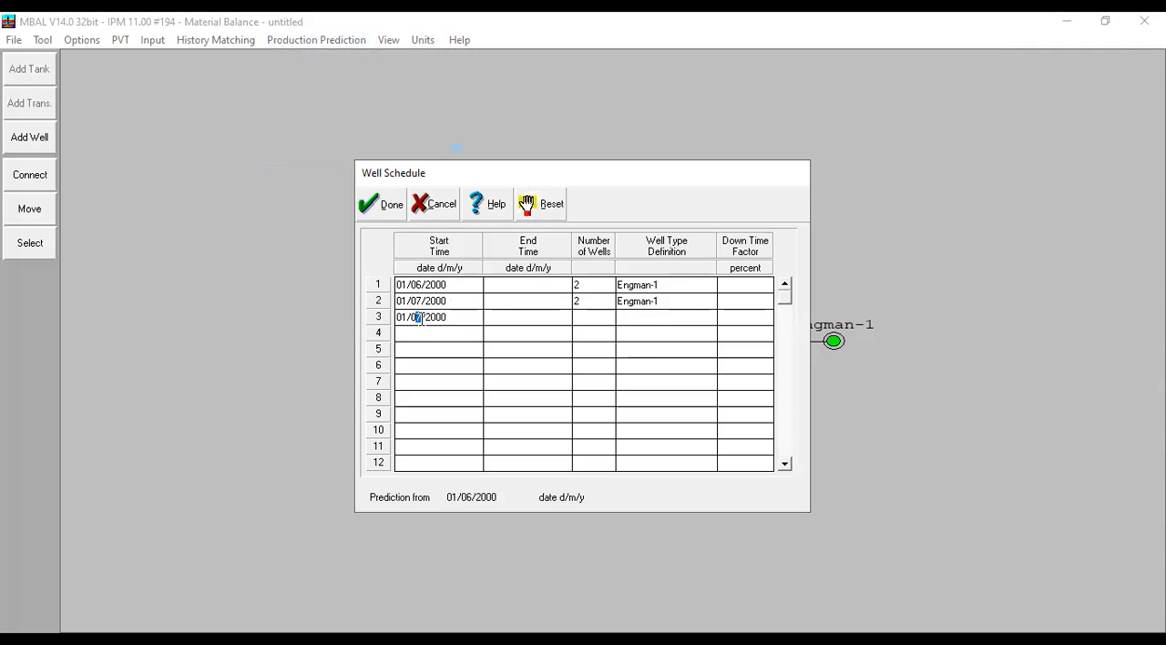
{"action": "type", "text": "8"}
{"action": "left_click", "coordinate": [588, 317]}
{"action": "type", "text": "1"}
{"action": "left_click", "coordinate": [659, 317]}
{"action": "left_click", "coordinate": [656, 345]}
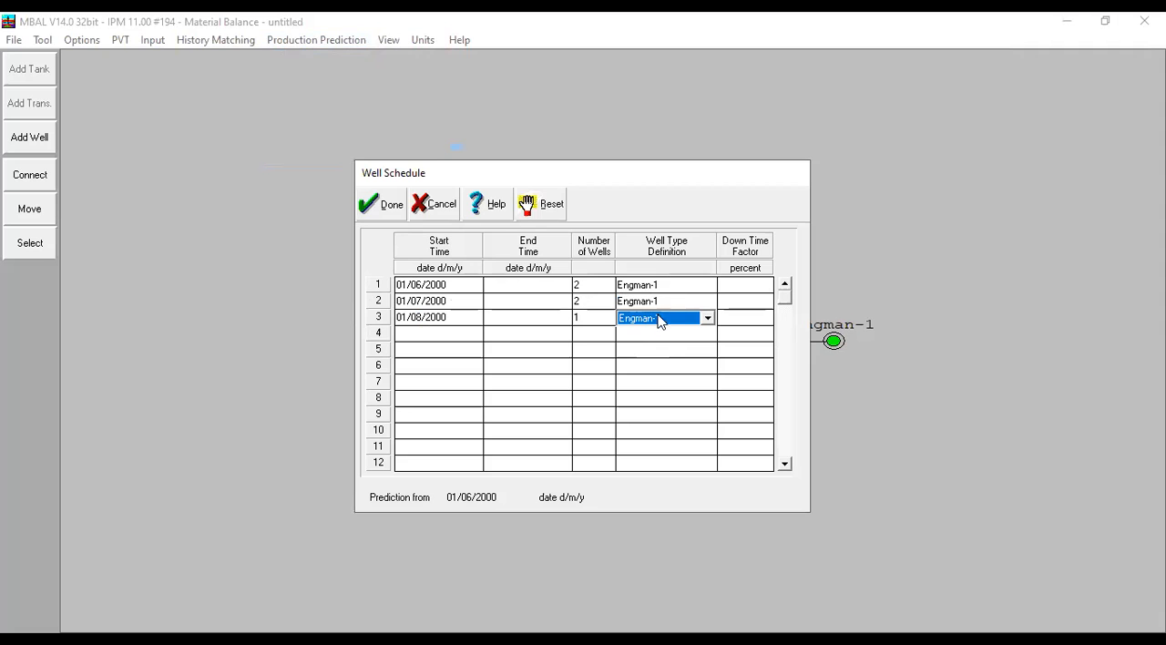
{"action": "left_click", "coordinate": [386, 205]}
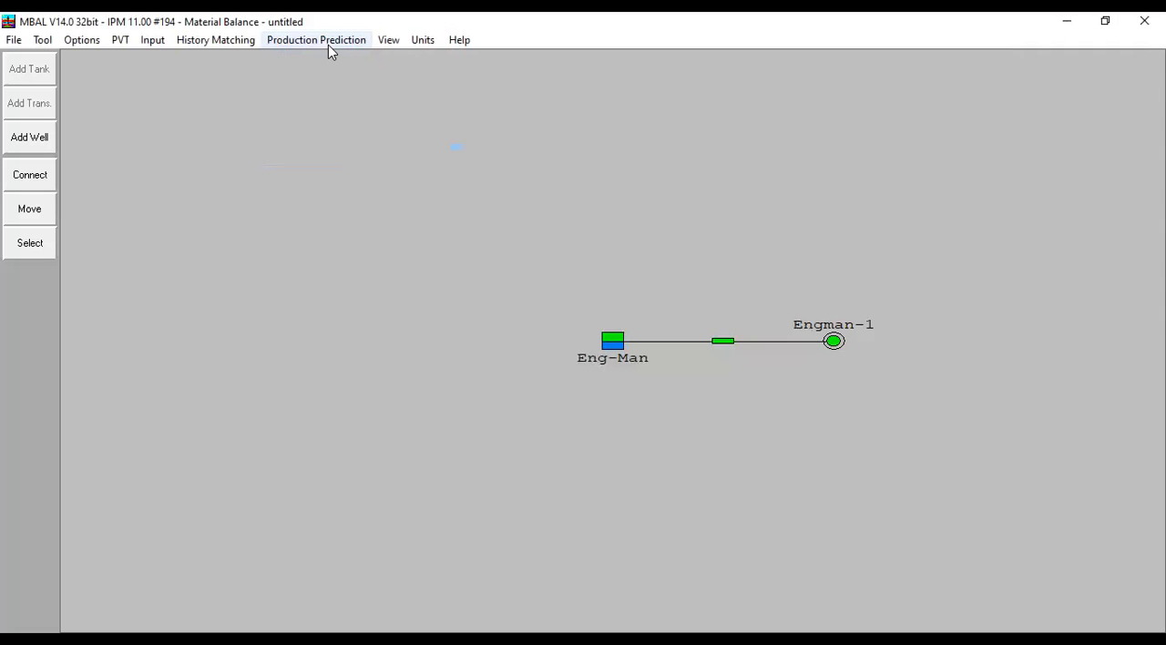
- Run the production prediction calculation with the staggered well schedule and check the last rows of the results
{"action": "left_click", "coordinate": [328, 41]}
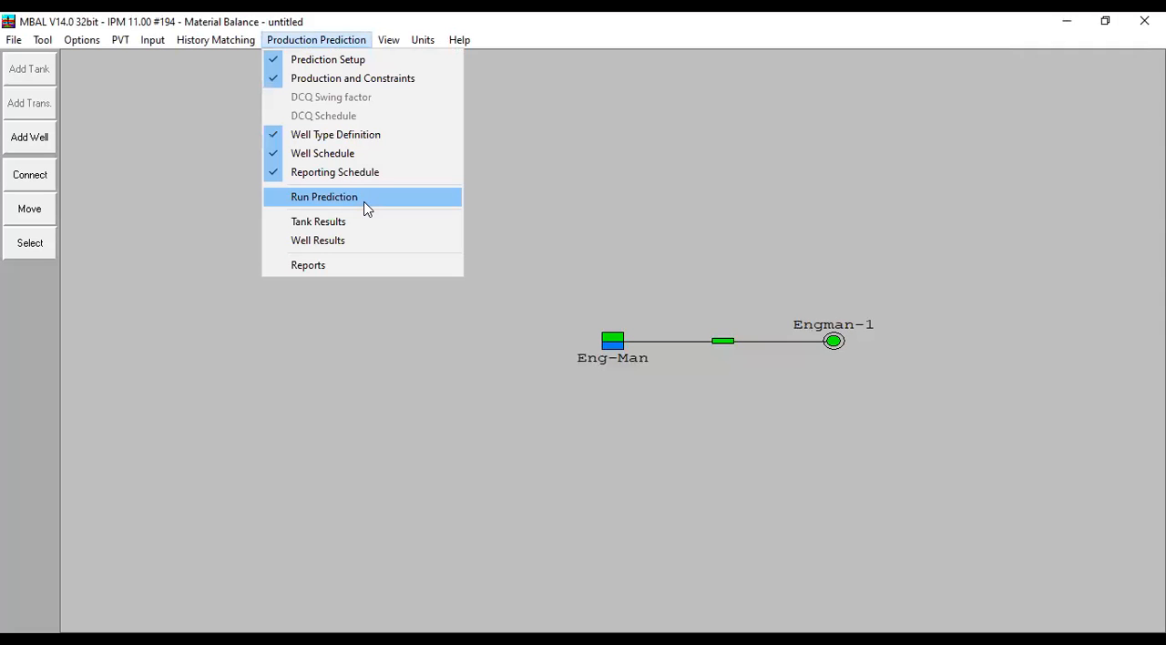
{"action": "left_click", "coordinate": [513, 102]}
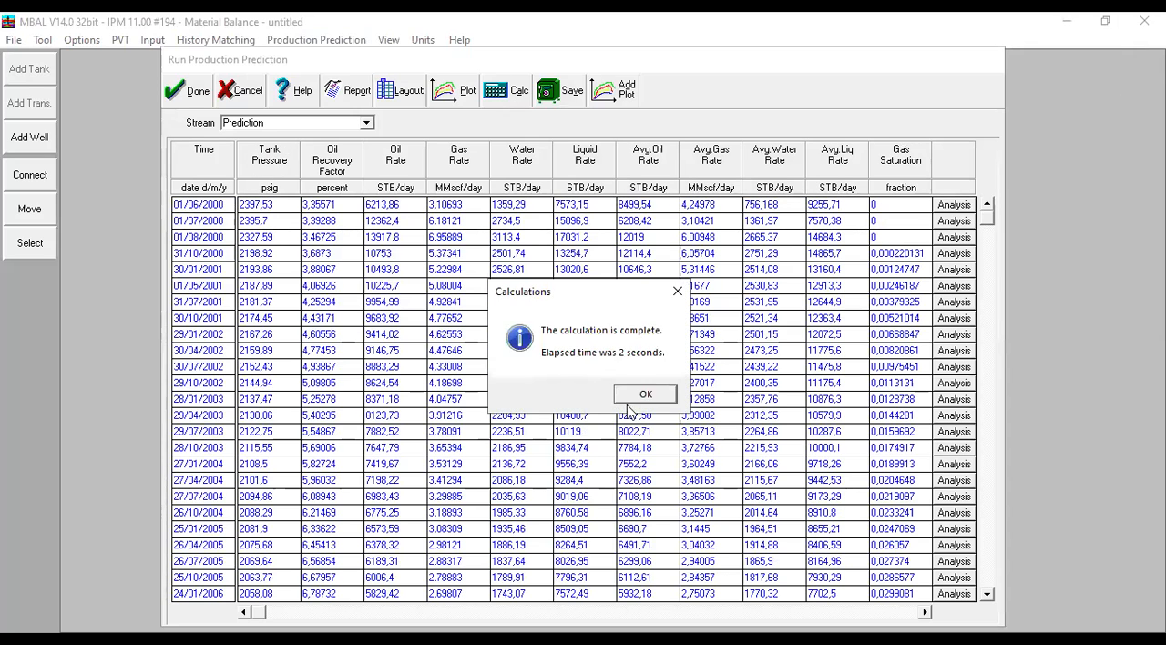
{"action": "left_click", "coordinate": [644, 395]}
{"action": "left_click", "coordinate": [987, 593]}
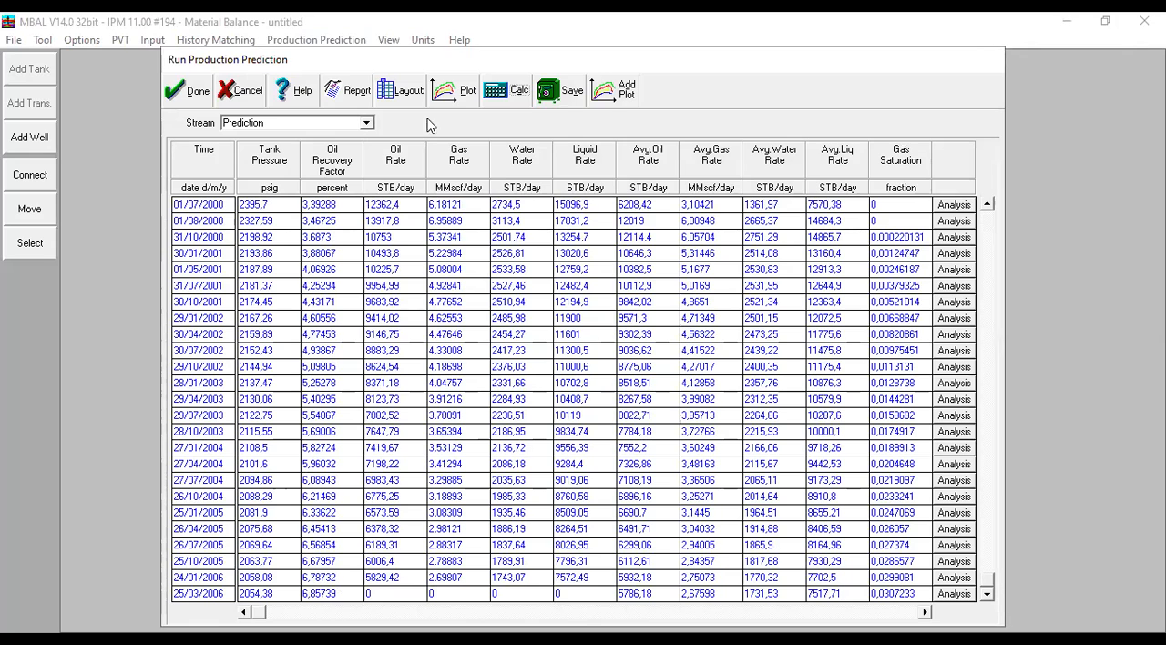
- Plot the staggered-schedule oil rates, add the Simulation Water Cut curve for comparison, and close the plot and prediction results
{"action": "left_click", "coordinate": [464, 95]}
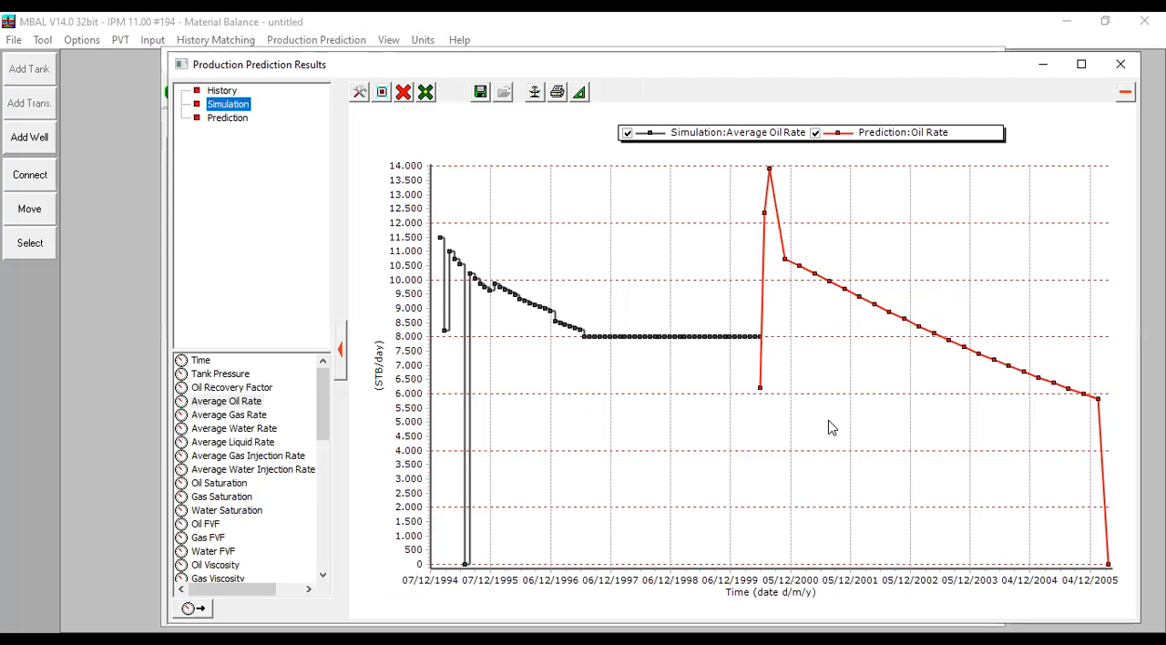
{"action": "left_click_drag", "start_coordinate": [318, 424], "coordinate": [346, 499]}
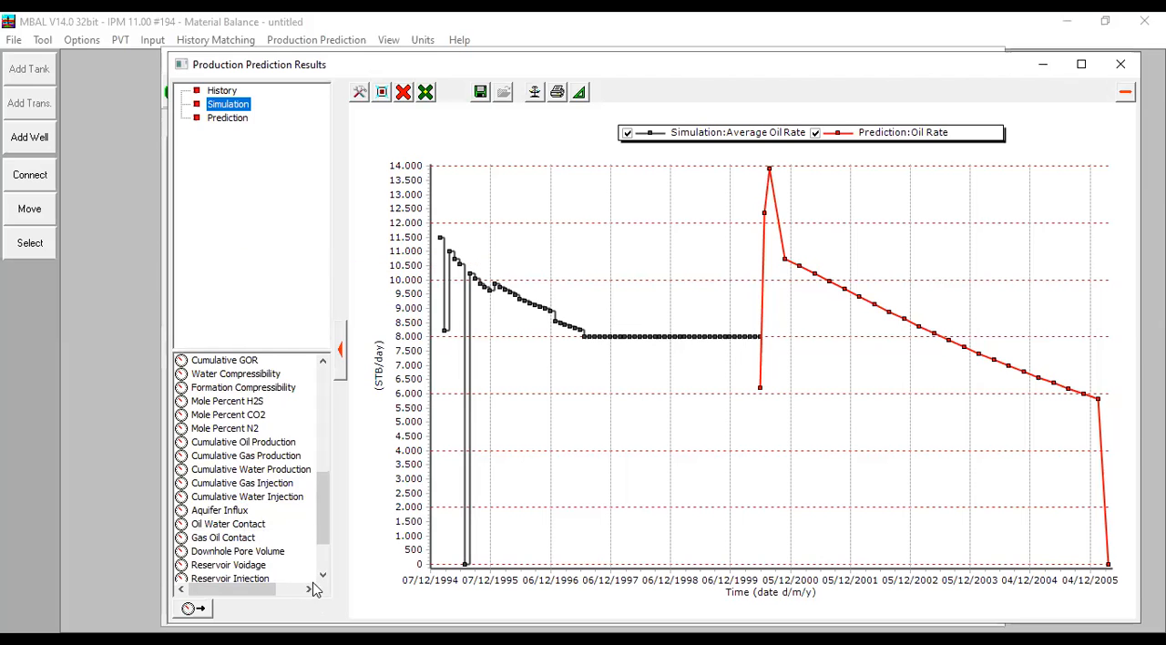
{"action": "scroll", "coordinate": [300, 574], "scroll_direction": "down", "scroll_amount": 2}
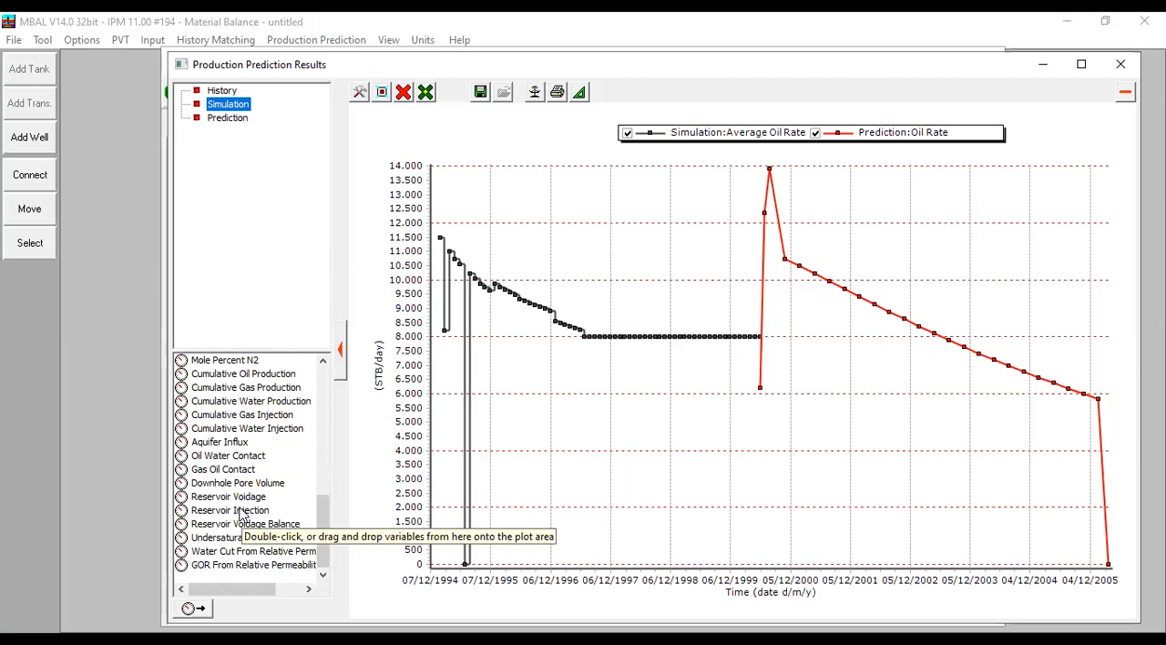
{"action": "scroll", "coordinate": [242, 515], "scroll_direction": "up", "scroll_amount": 3}
{"action": "double_click", "coordinate": [206, 375]}
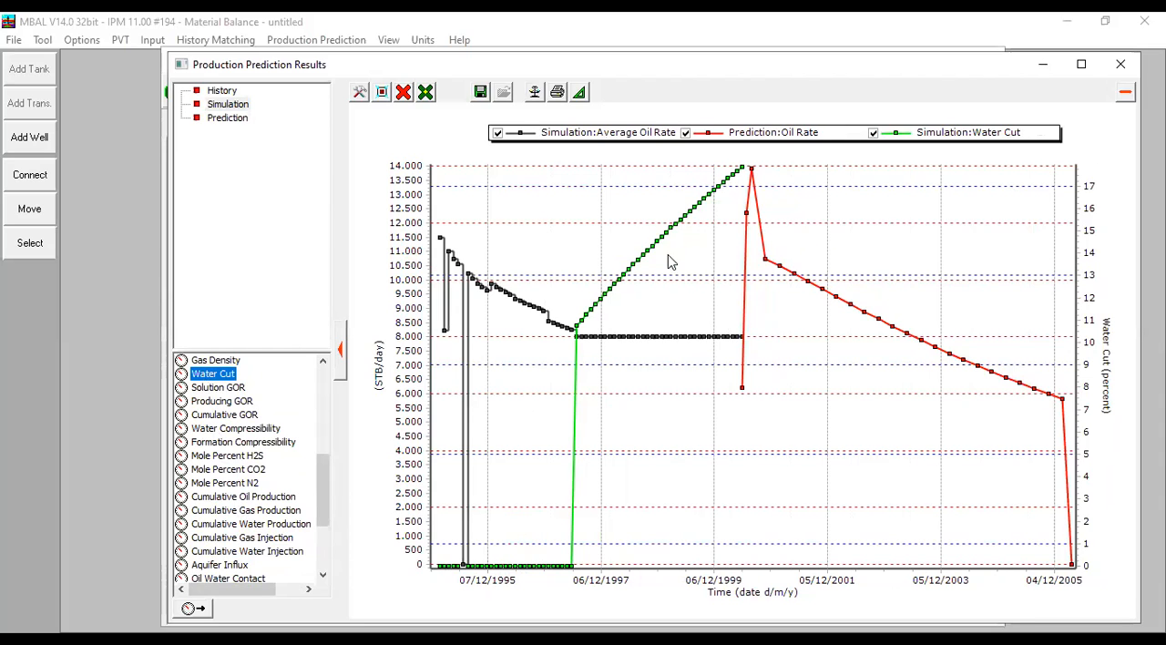
{"action": "left_click", "coordinate": [1122, 66]}
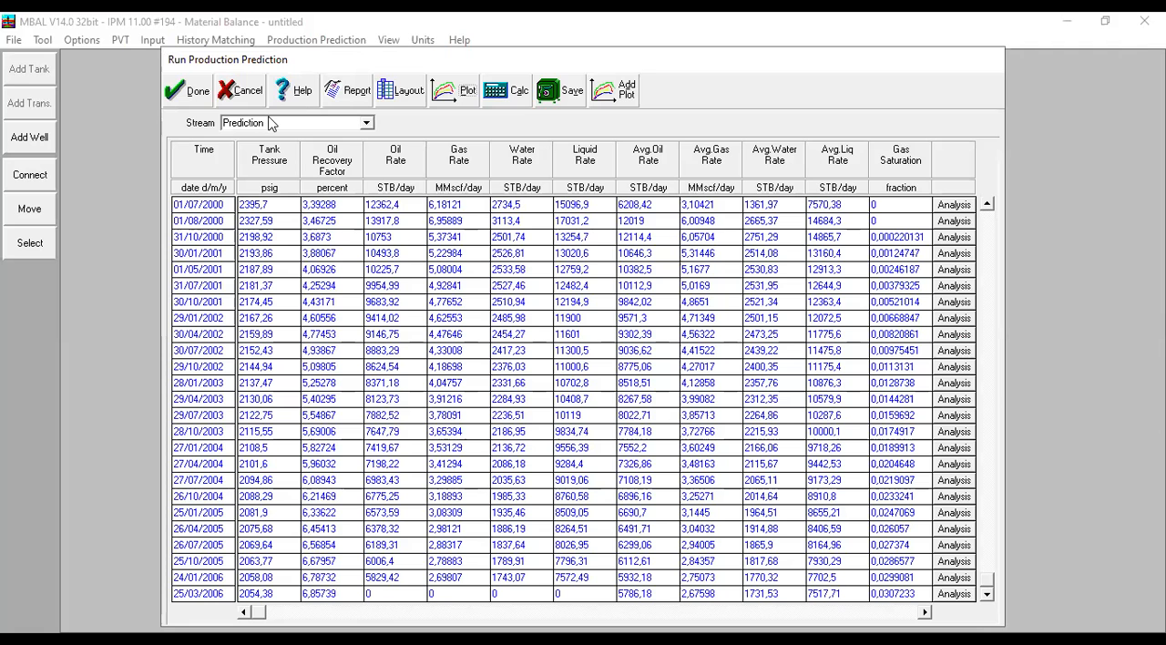
{"action": "left_click", "coordinate": [193, 94]}
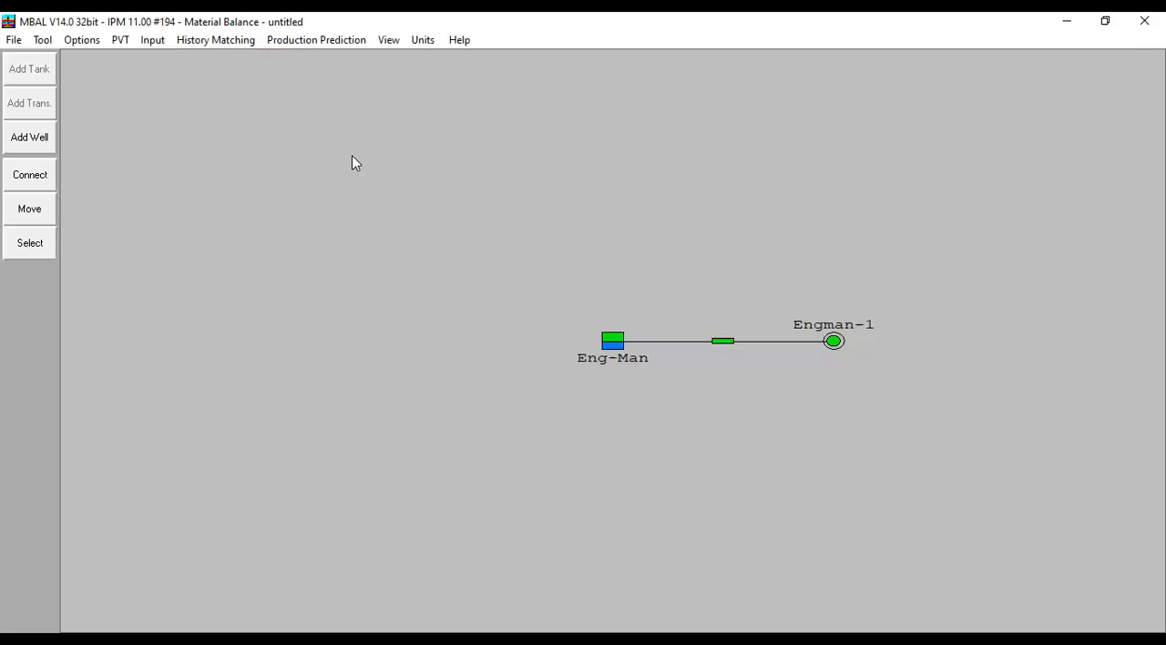
- Add a new well to the well type definitions and name it CO2-Injector
{"action": "left_click", "coordinate": [314, 43]}
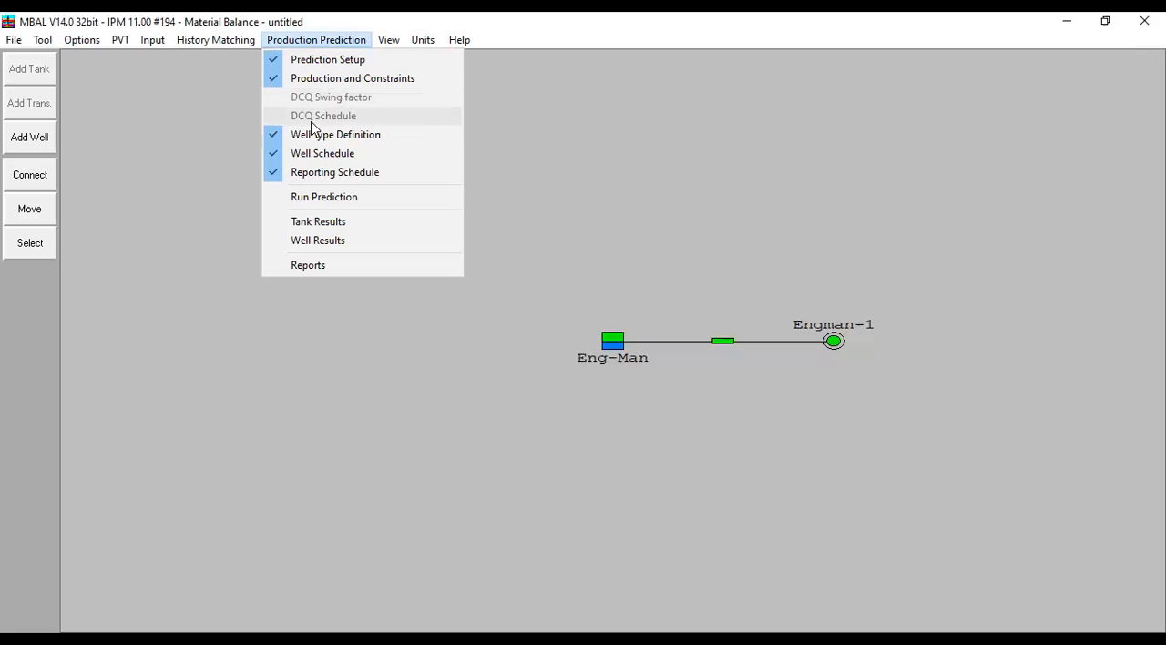
{"action": "left_click", "coordinate": [376, 137]}
{"action": "left_click", "coordinate": [236, 202]}
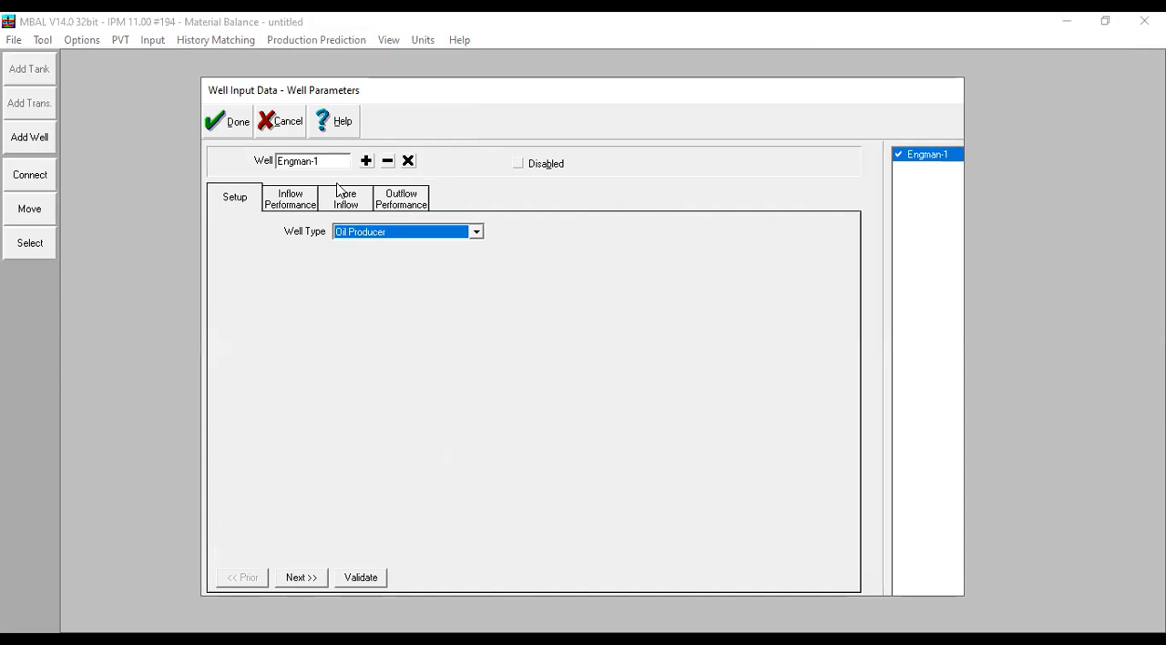
{"action": "left_click", "coordinate": [364, 162]}
{"action": "left_click_drag", "start_coordinate": [325, 172], "coordinate": [293, 170]}
{"action": "key", "text": "BackSpace"}
{"action": "key", "text": "BackSpace"}
{"action": "type", "text": "CO2"}
{"action": "type", "text": "-Injector"}
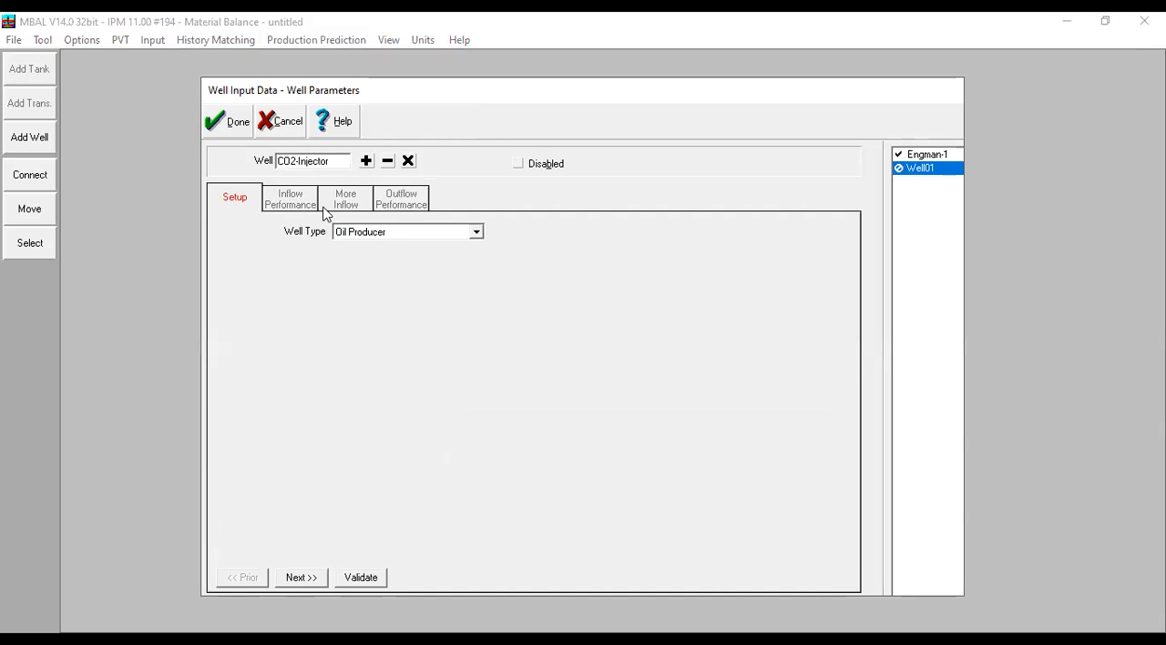
- Set the CO2-Injector well type to Gas Injector and accept the well definition
{"action": "left_click", "coordinate": [406, 233]}
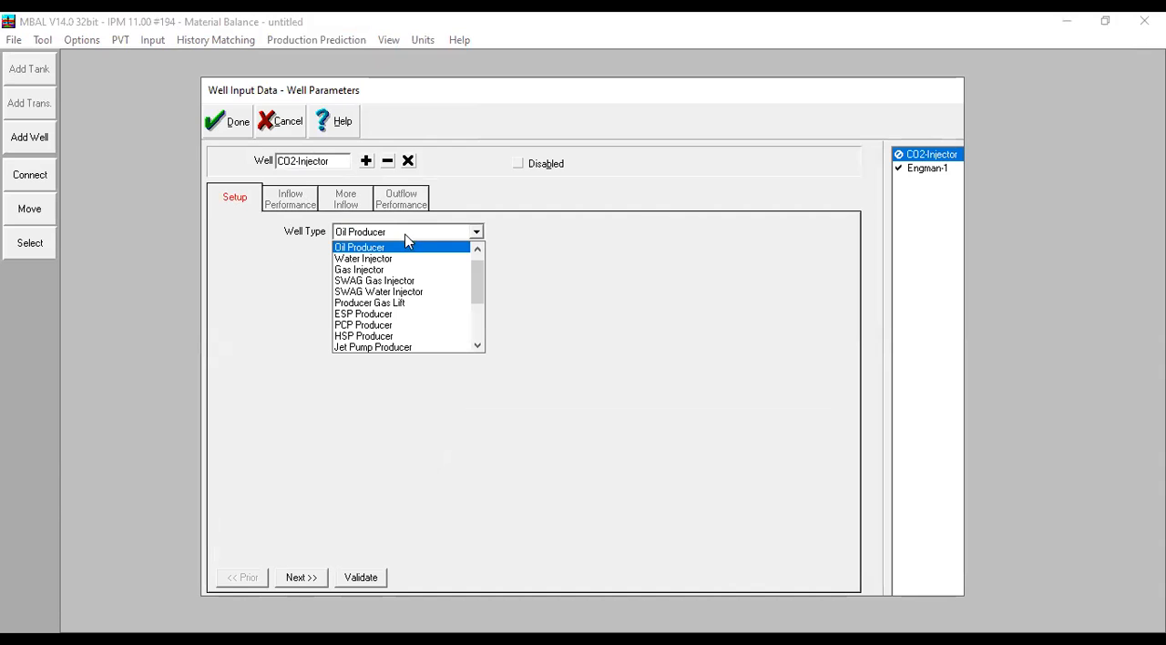
{"action": "left_click", "coordinate": [377, 271]}
{"action": "left_click", "coordinate": [229, 130]}
- Move the CO2-Injector well to a spot directly above the Eng-Man tank in the model diagram
{"action": "left_click", "coordinate": [41, 218]}
{"action": "left_click_drag", "start_coordinate": [226, 91], "coordinate": [612, 162]}
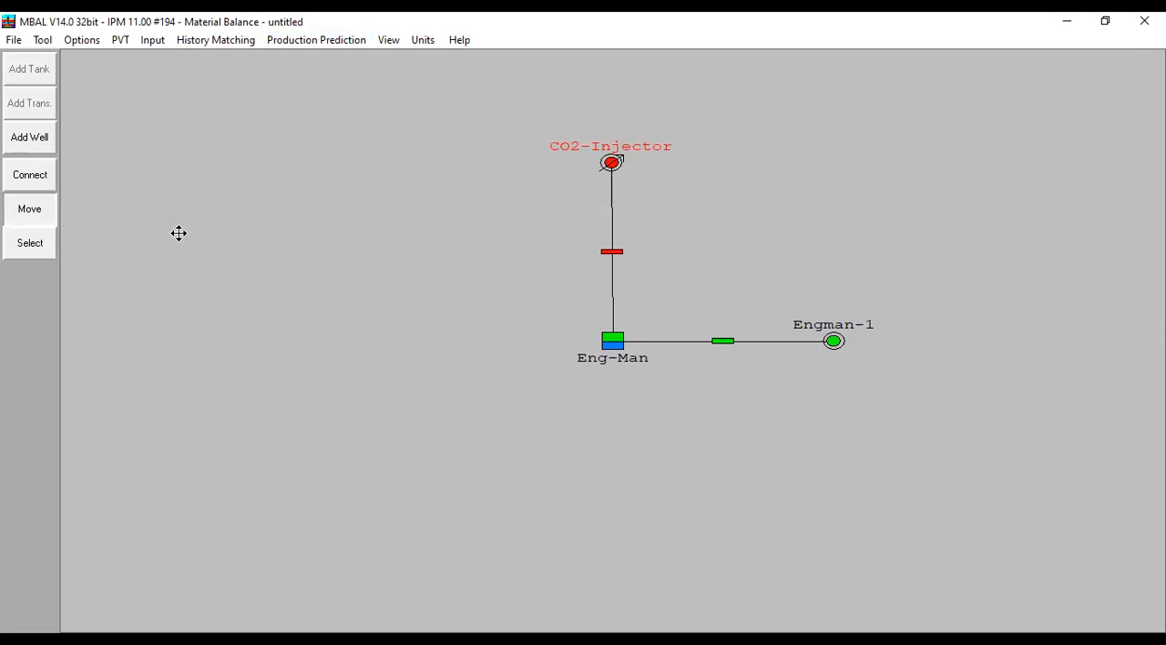
{"action": "left_click", "coordinate": [14, 214]}
- Review the inflow, more inflow and outflow performance inputs of the CO2-Injector well, and close its definition
{"action": "left_click", "coordinate": [613, 162]}
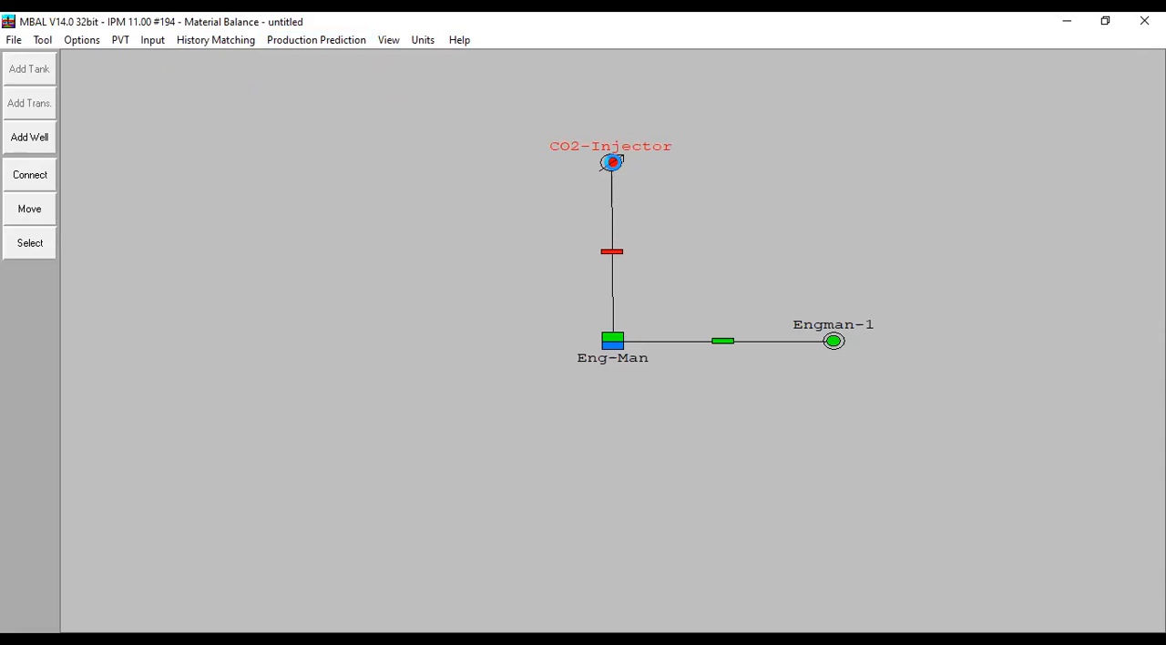
{"action": "double_click", "coordinate": [613, 162]}
{"action": "left_click", "coordinate": [311, 206]}
{"action": "left_click", "coordinate": [349, 203]}
{"action": "left_click", "coordinate": [411, 208]}
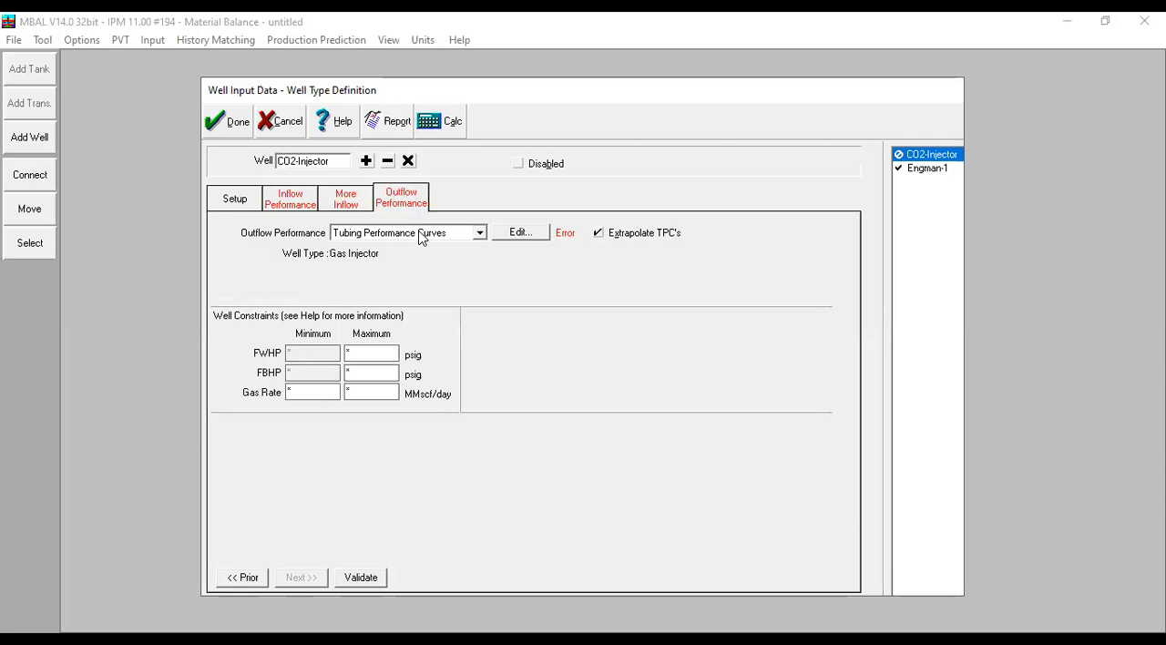
{"action": "left_click", "coordinate": [235, 129]}
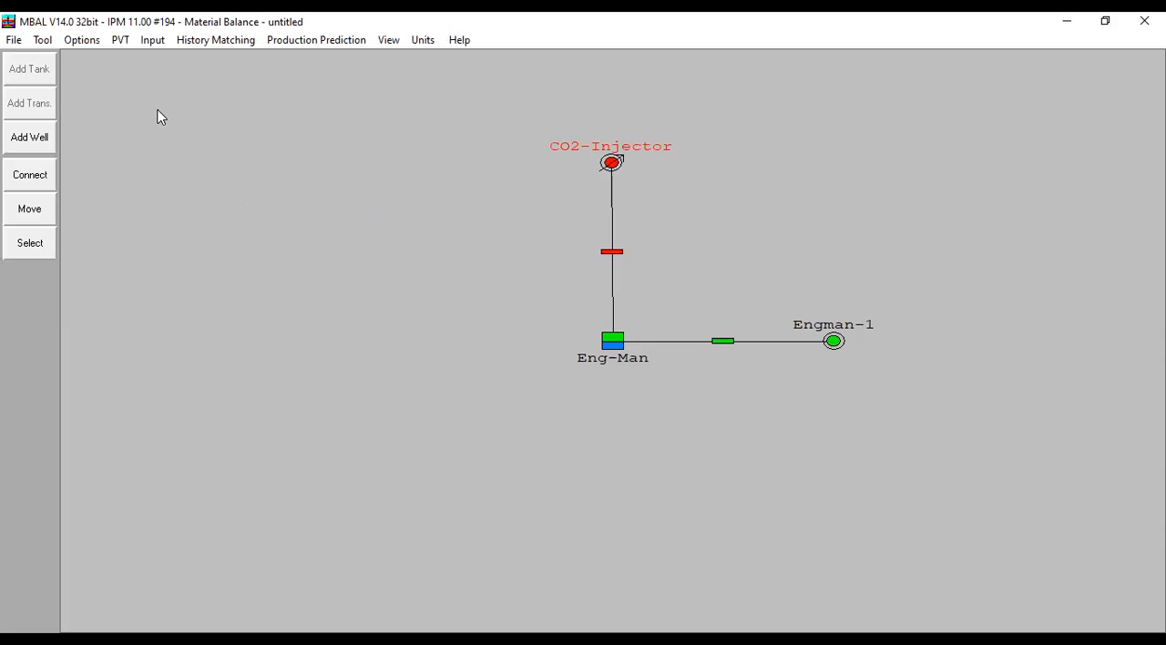
- Examine the available Compositional Model choices in the system options, and dismiss the dialog without applying a change
{"action": "left_click", "coordinate": [90, 43]}
{"action": "left_click", "coordinate": [521, 280]}
{"action": "left_click", "coordinate": [416, 299]}
{"action": "left_click", "coordinate": [485, 285]}
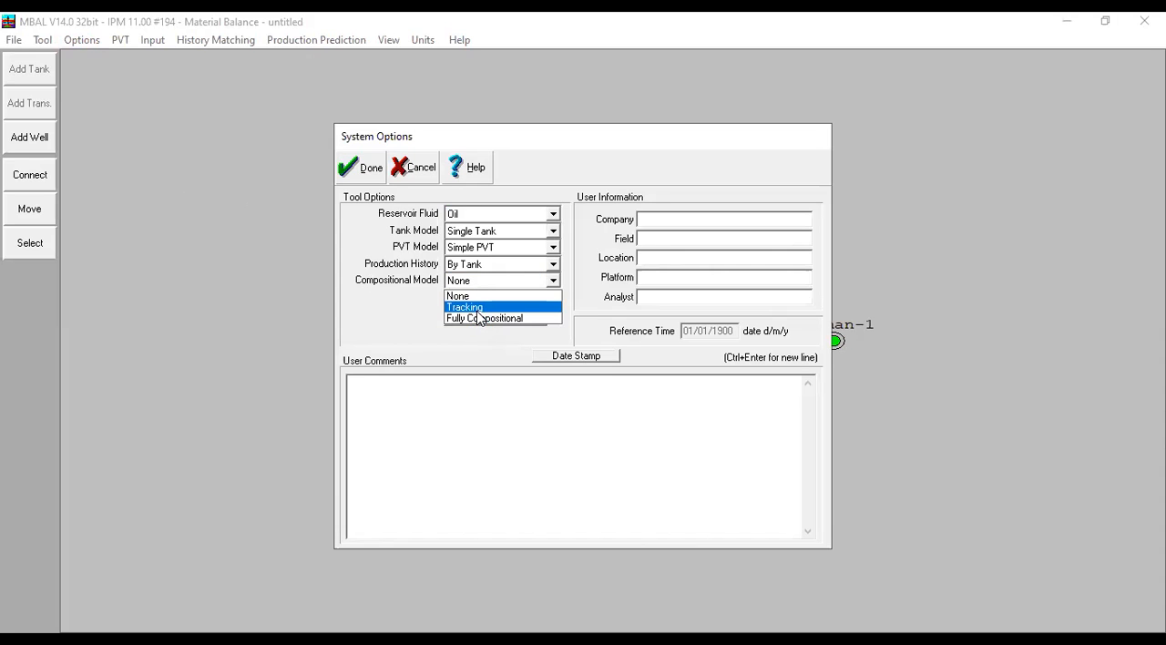
{"action": "left_click", "coordinate": [407, 178]}
{"action": "left_click", "coordinate": [412, 166]}
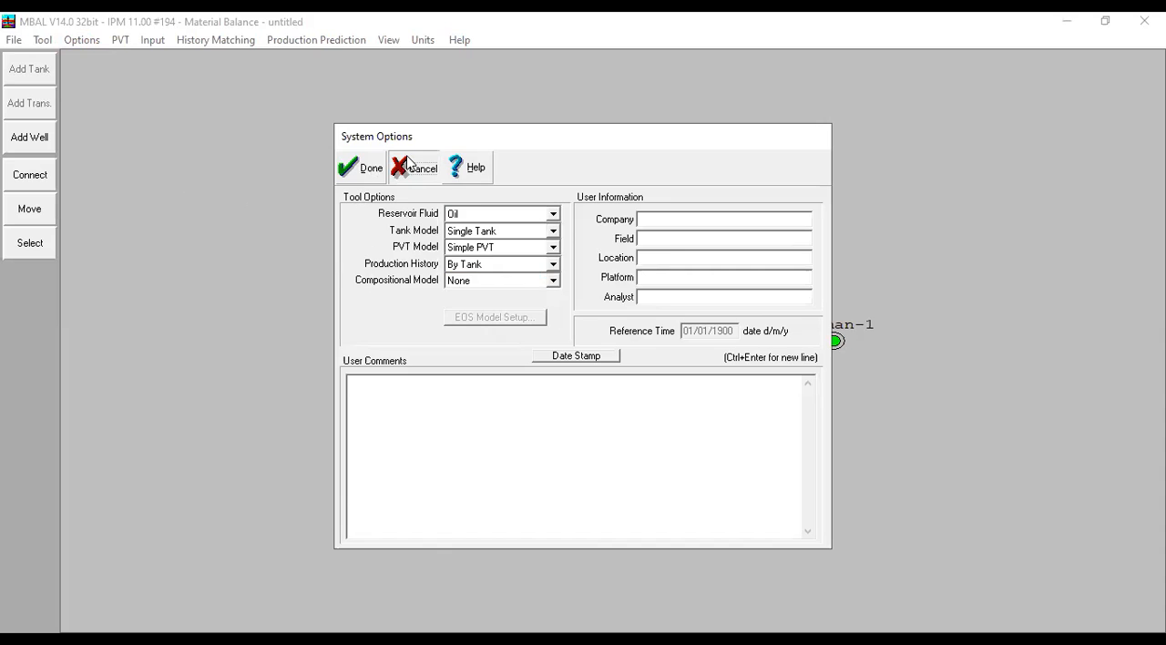